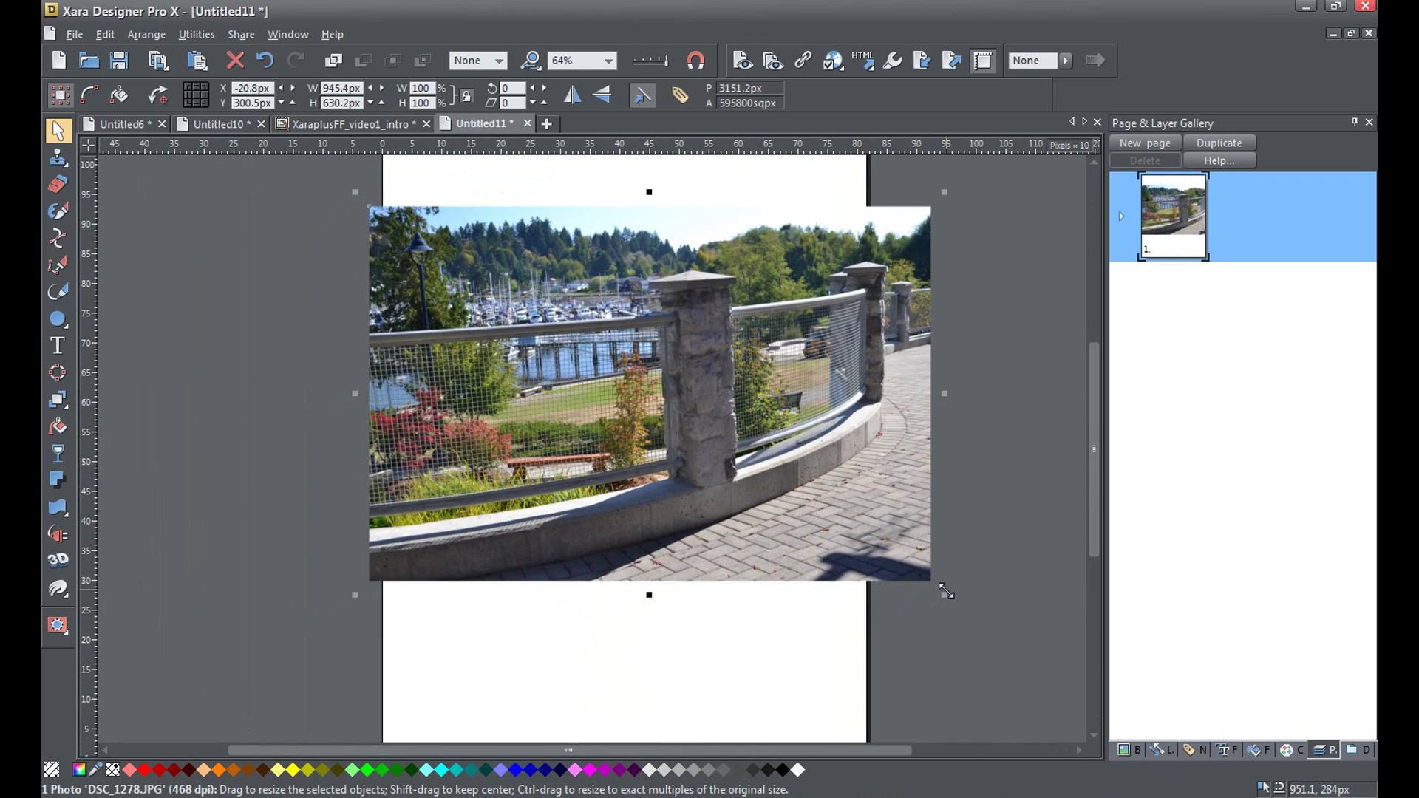
# Scale the photo to 729.7 px wide by 486.5 px high and place it on the page at X 37 px, Y 464.5 px
pyautogui.moveTo(942, 595); pyautogui.dragTo(814, 509)
pyautogui.moveTo(517, 373); pyautogui.dragTo(551, 361)
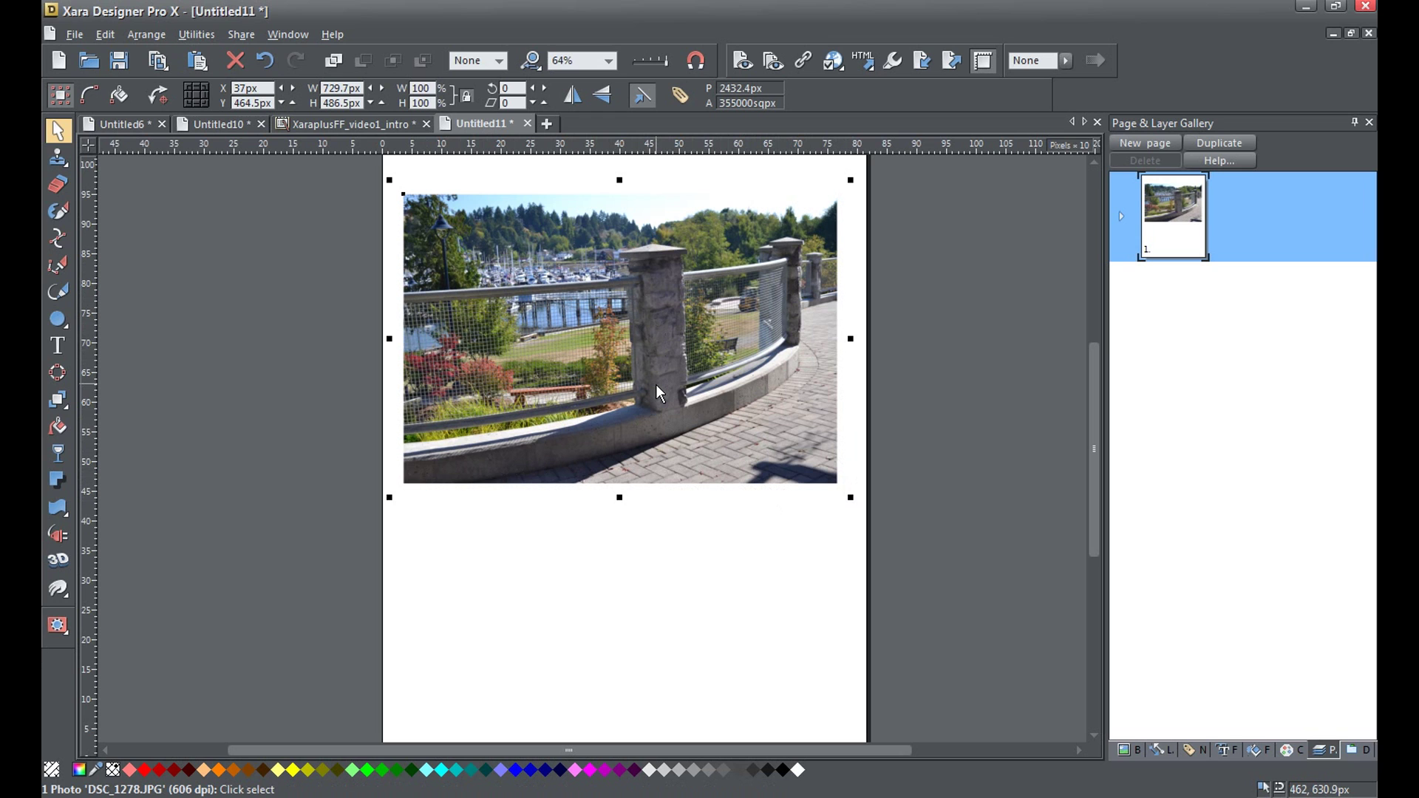
pyautogui.scroll(1, 655, 385)
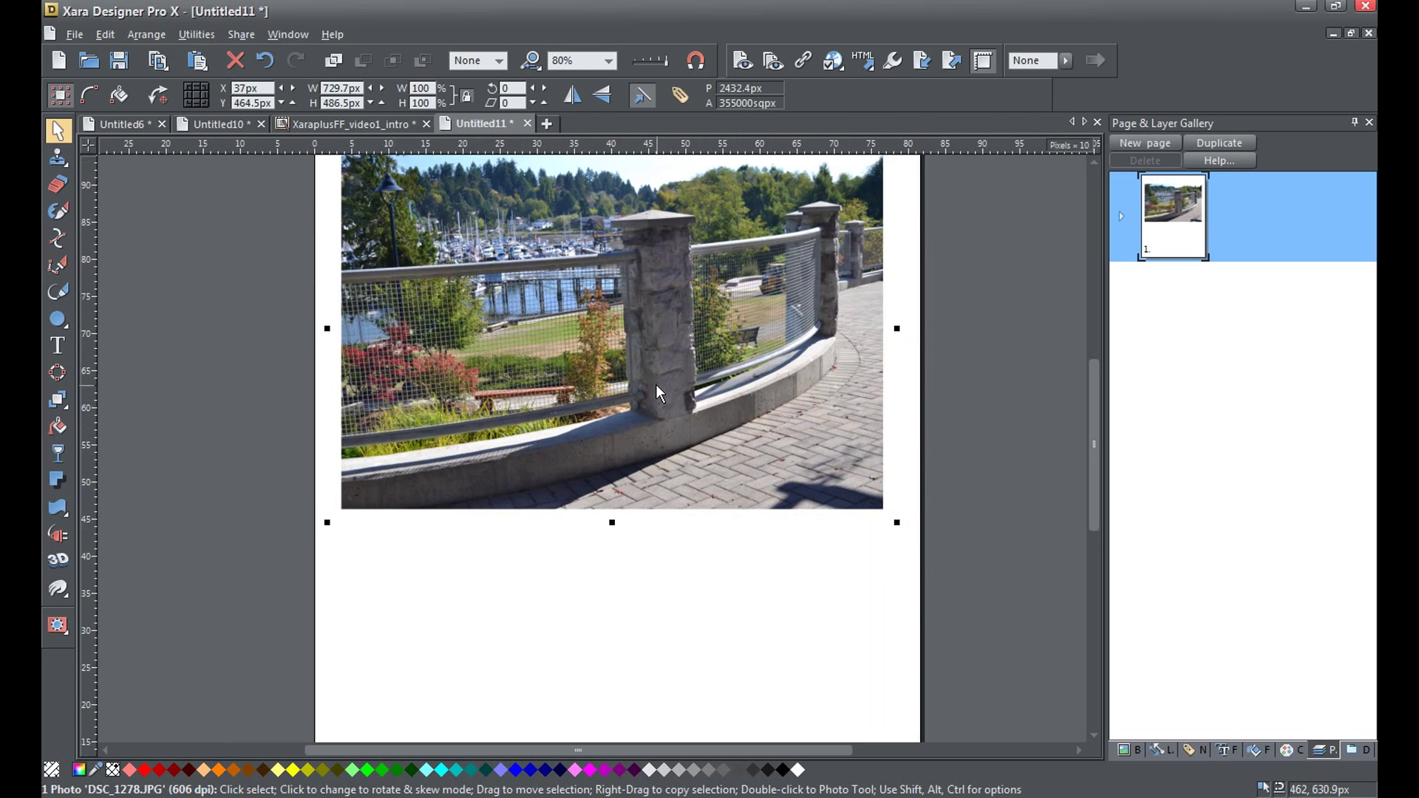
pyautogui.moveTo(1094, 513); pyautogui.dragTo(1090, 477)
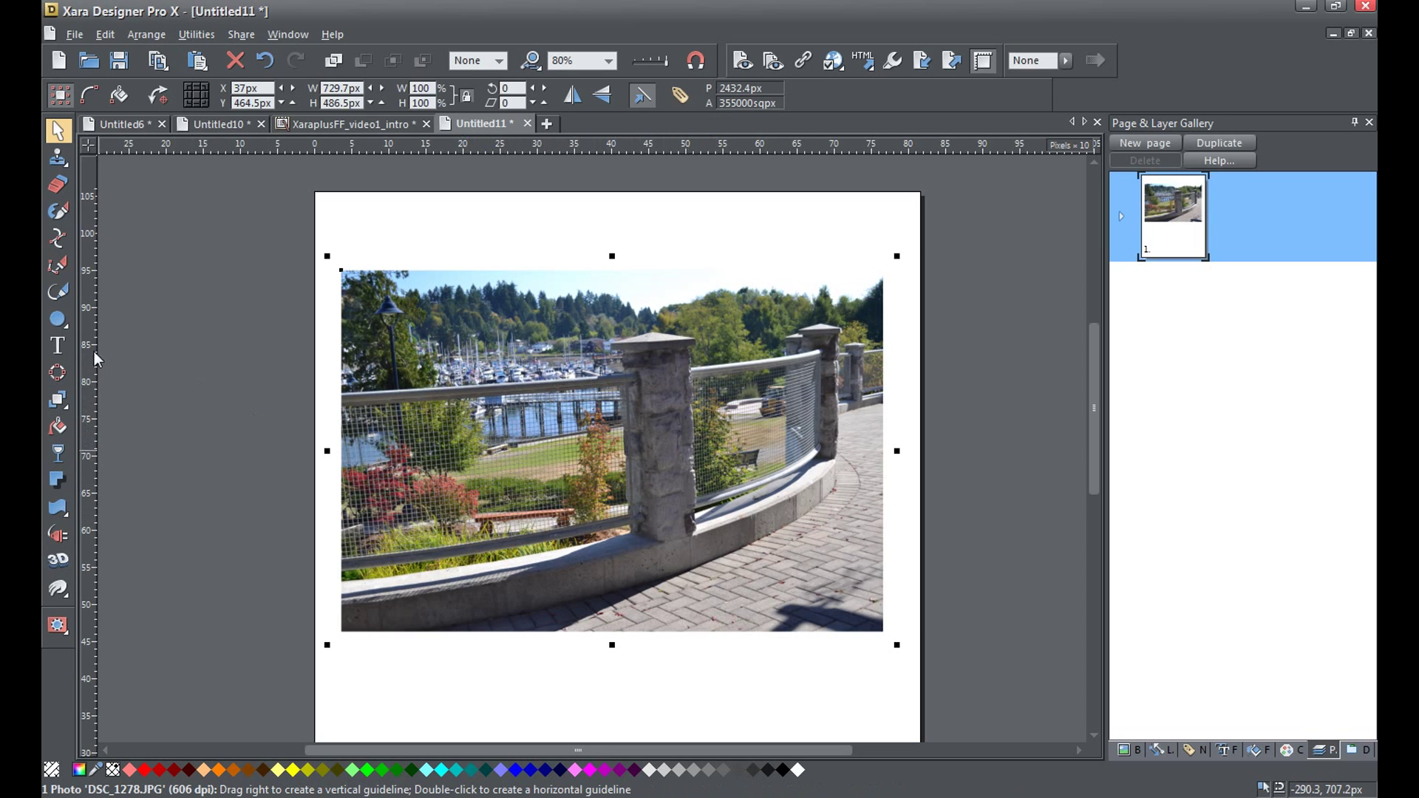
# Enlarge the photo's bitmap fill within its frame and rotate it slightly clockwise with the Fill tool
pyautogui.click(57, 429)
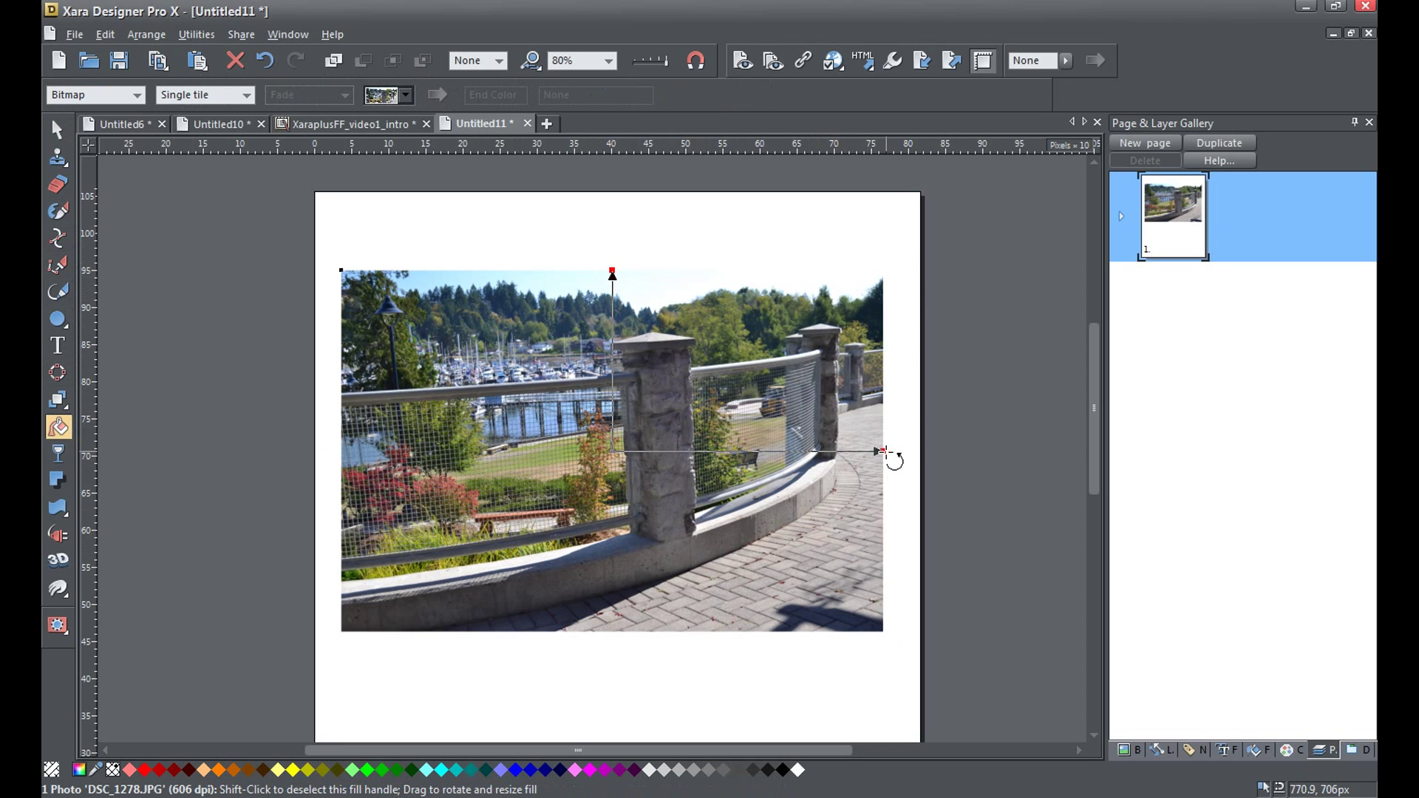
pyautogui.moveTo(884, 451); pyautogui.dragTo(923, 454)
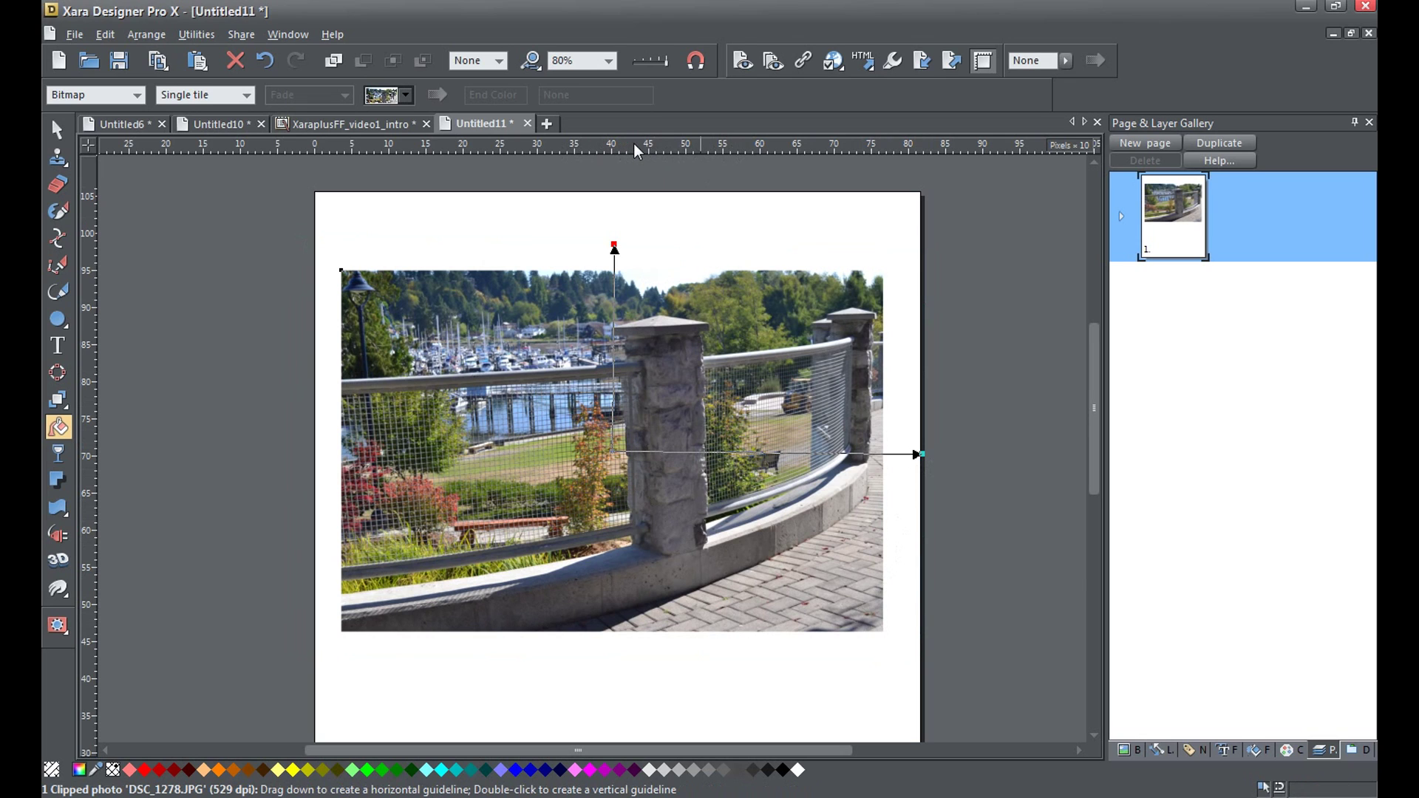
# Add a horizontal guideline across the photo at about 870 px, level with the central pillar's cap
pyautogui.click(287, 36)
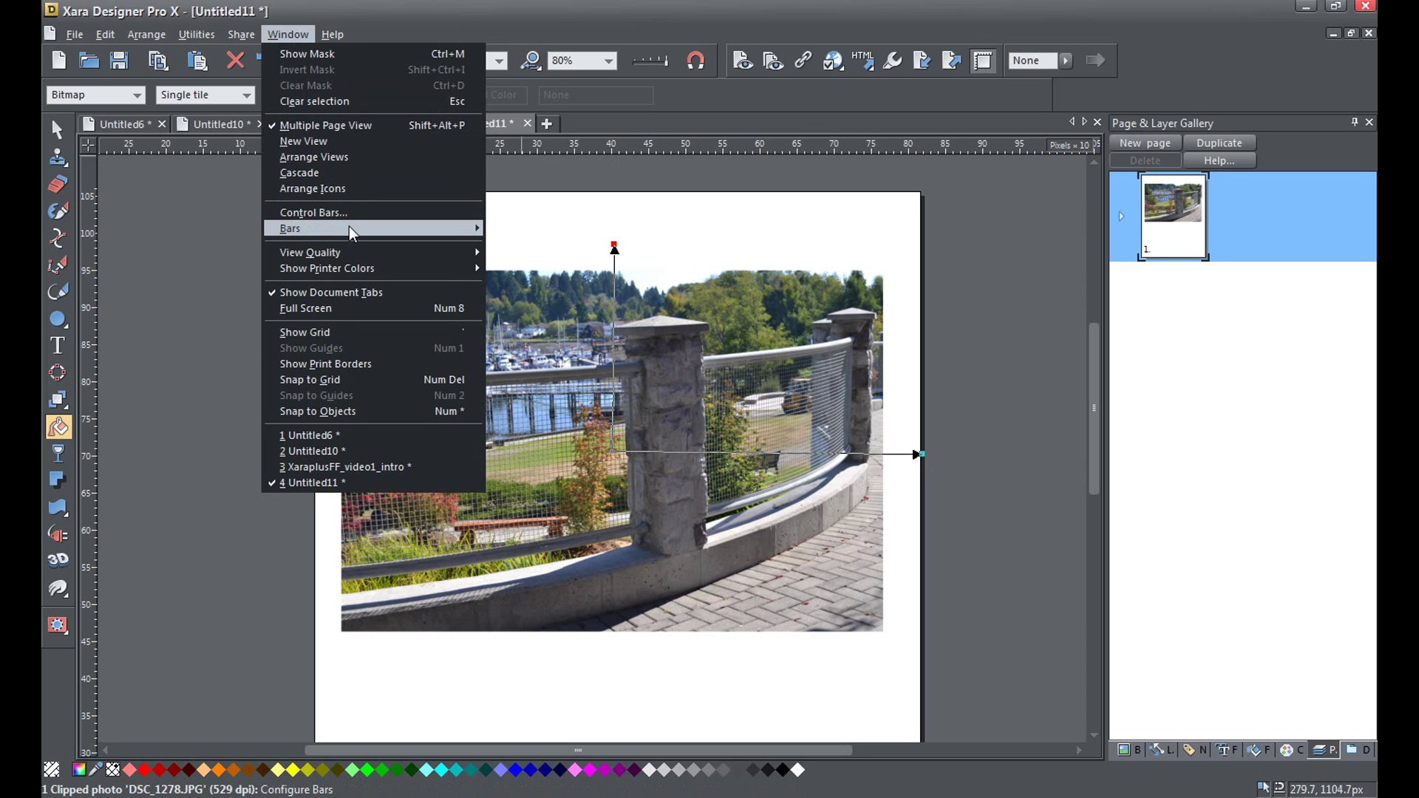
pyautogui.moveTo(349, 227)
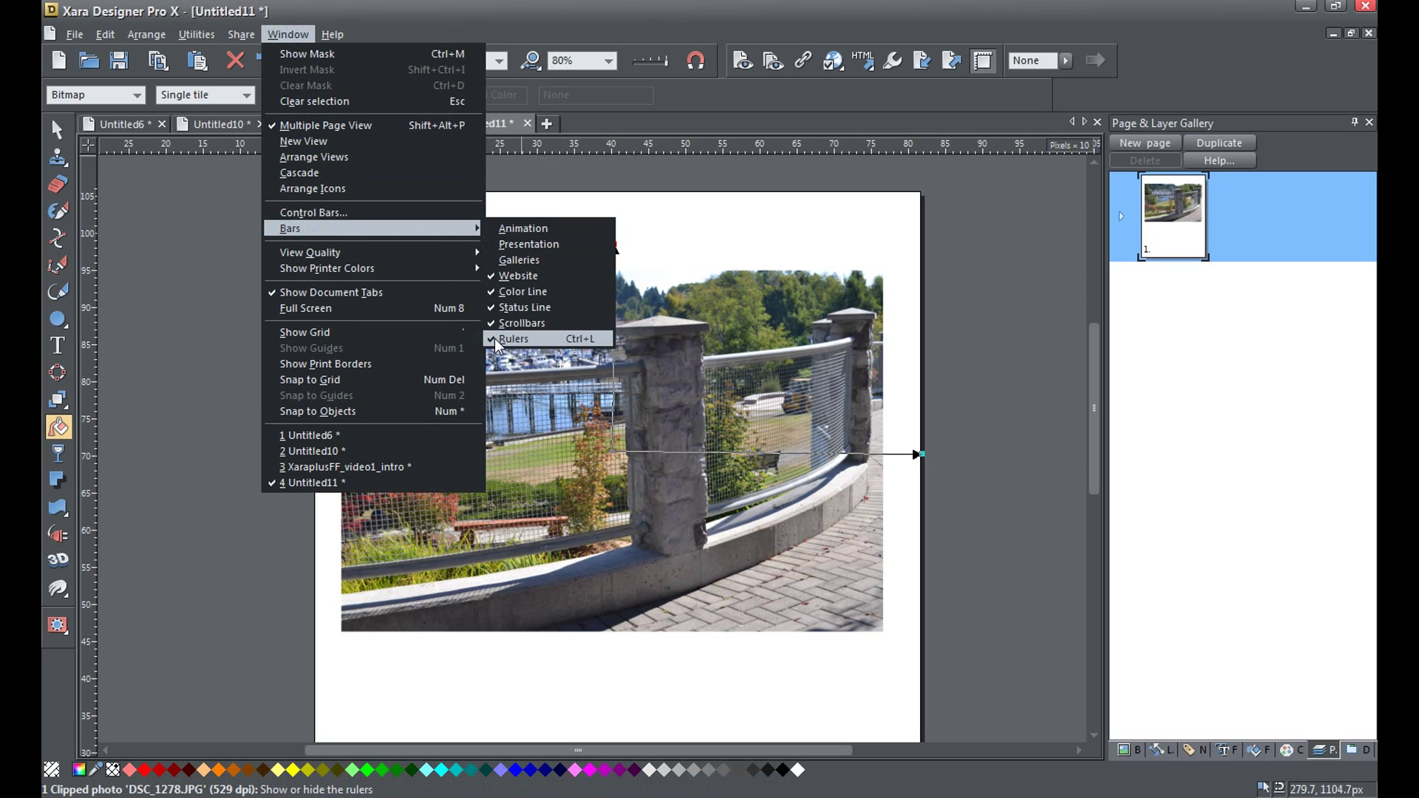
pyautogui.click(695, 178)
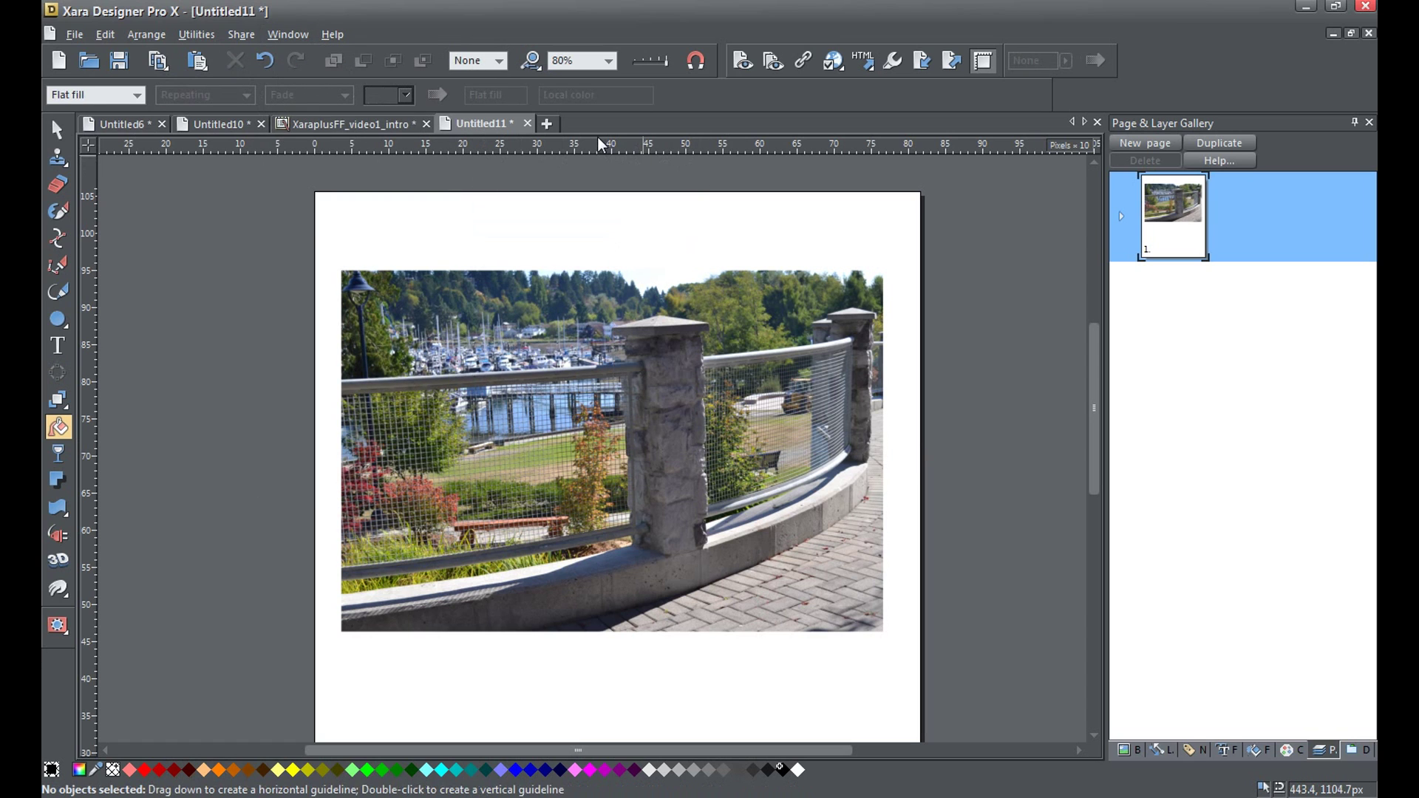
pyautogui.moveTo(598, 144); pyautogui.dragTo(595, 332)
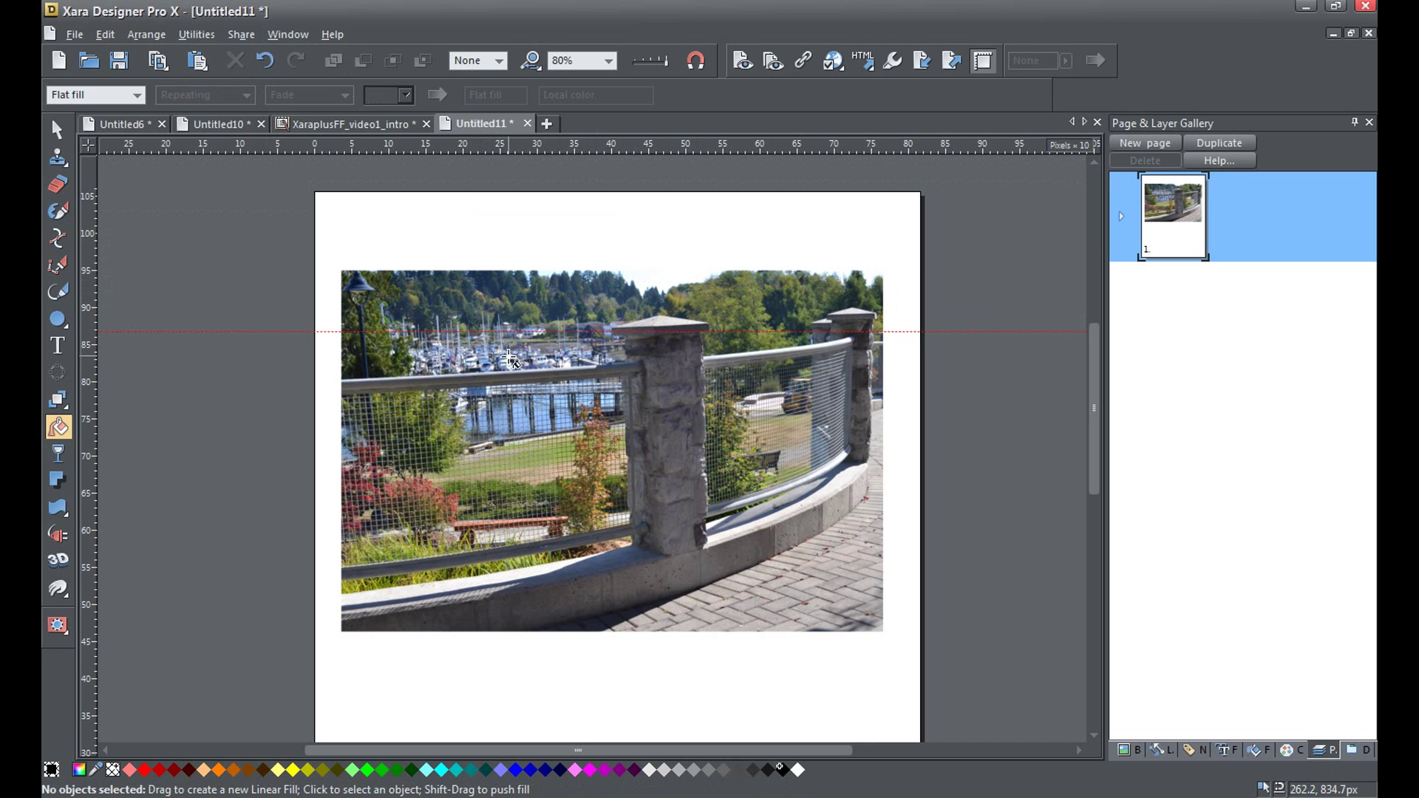
# Rotate the photo's bitmap fill slightly further clockwise to level the far shoreline with the guideline
pyautogui.scroll(4, 510, 359)
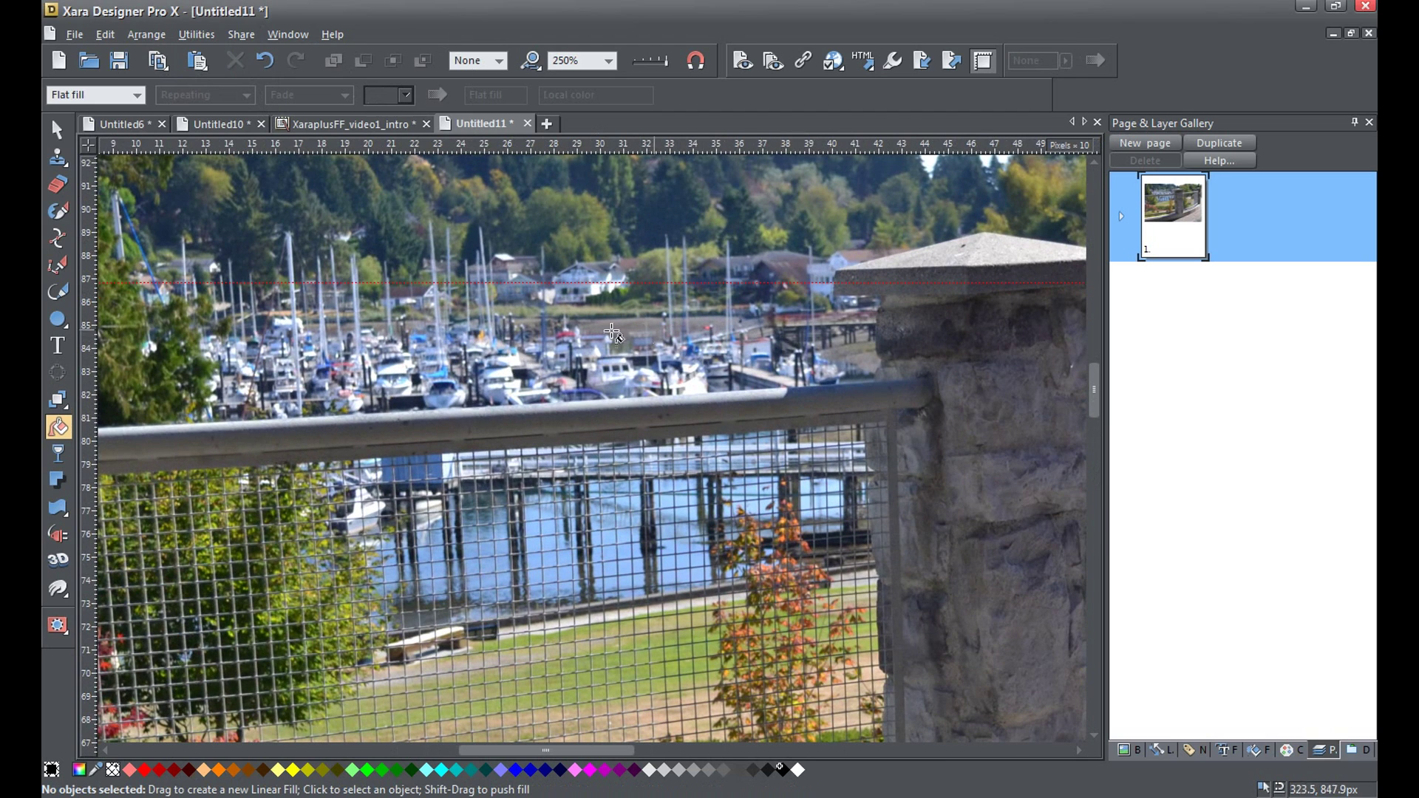
pyautogui.scroll(-3, 518, 362)
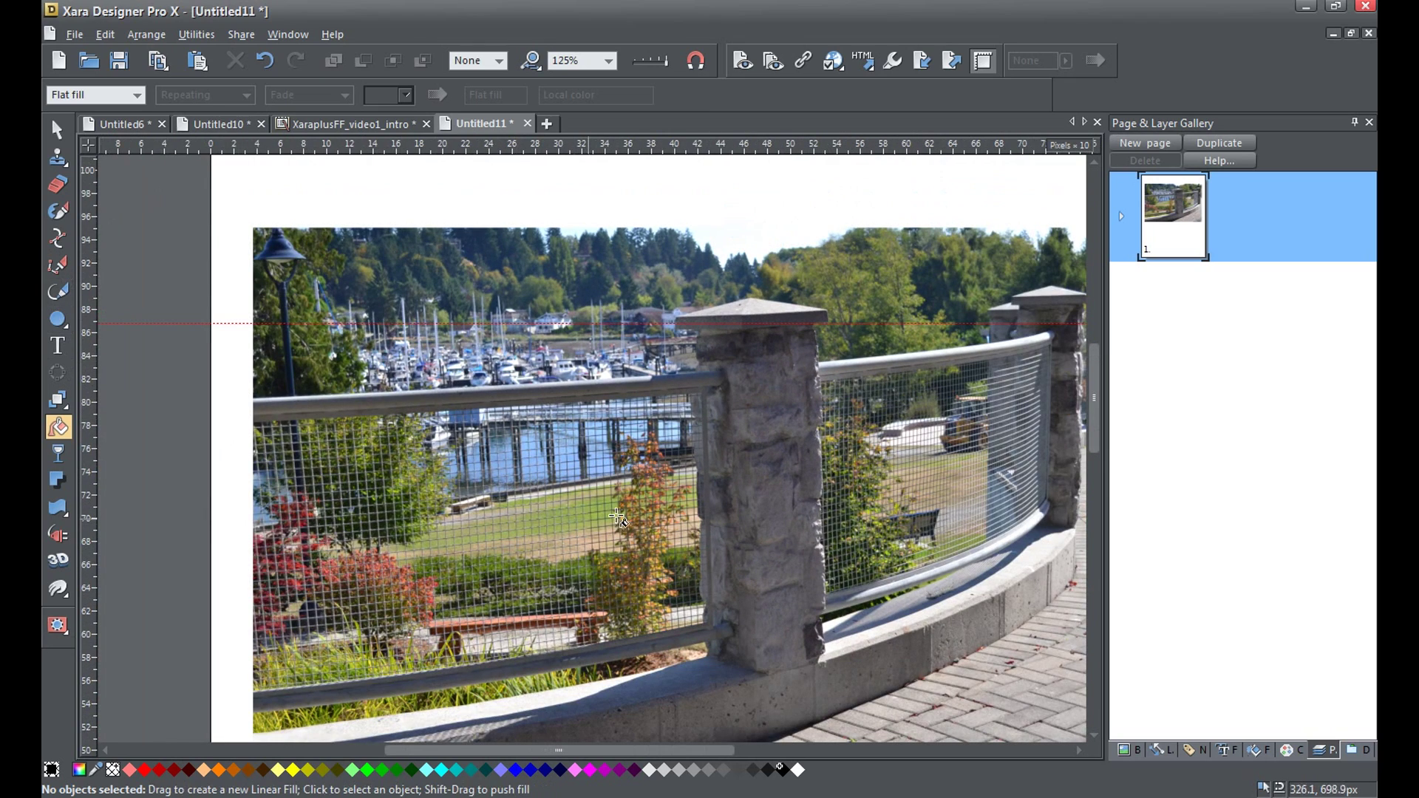
pyautogui.scroll(-2, 707, 495)
pyautogui.click(707, 495)
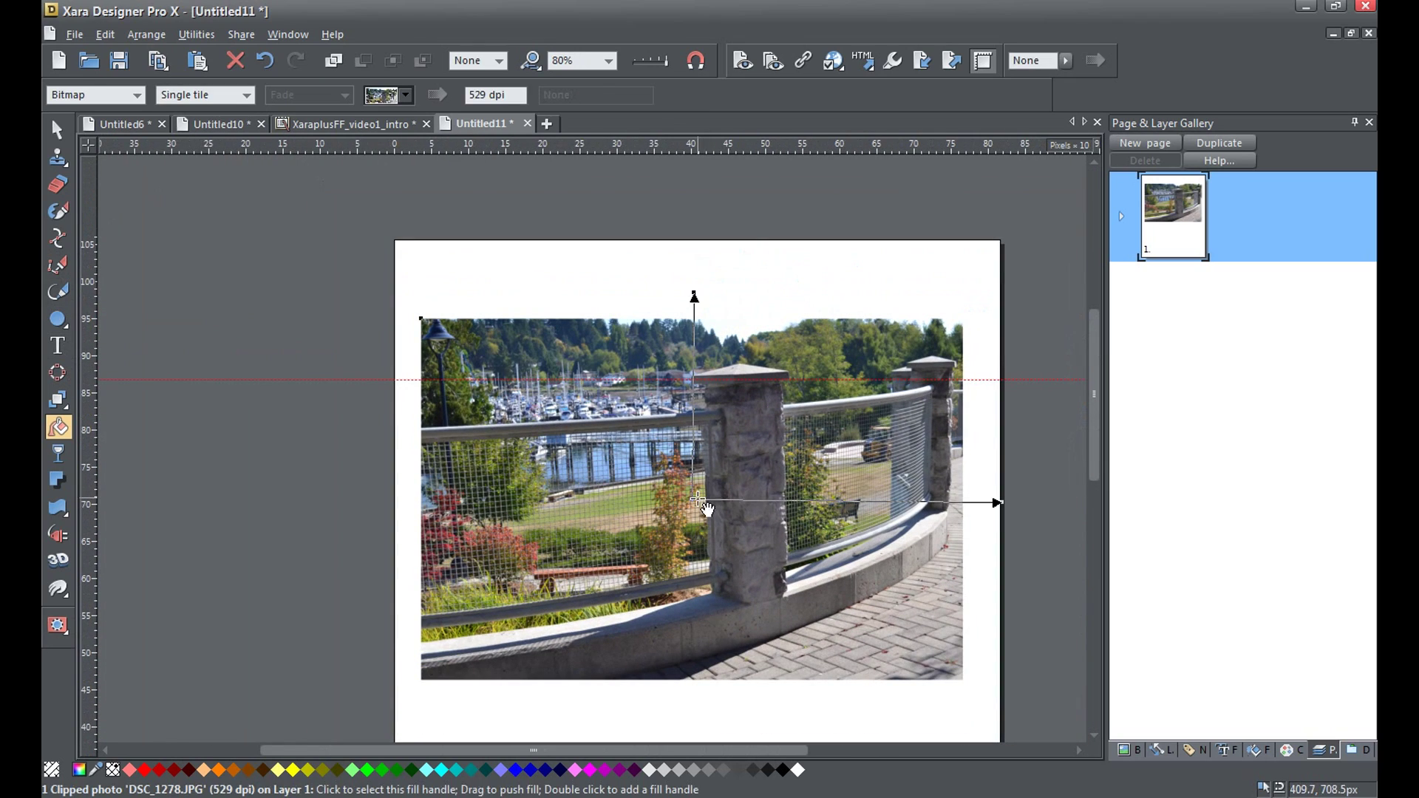
pyautogui.scroll(1, 632, 439)
pyautogui.scroll(1, 632, 440)
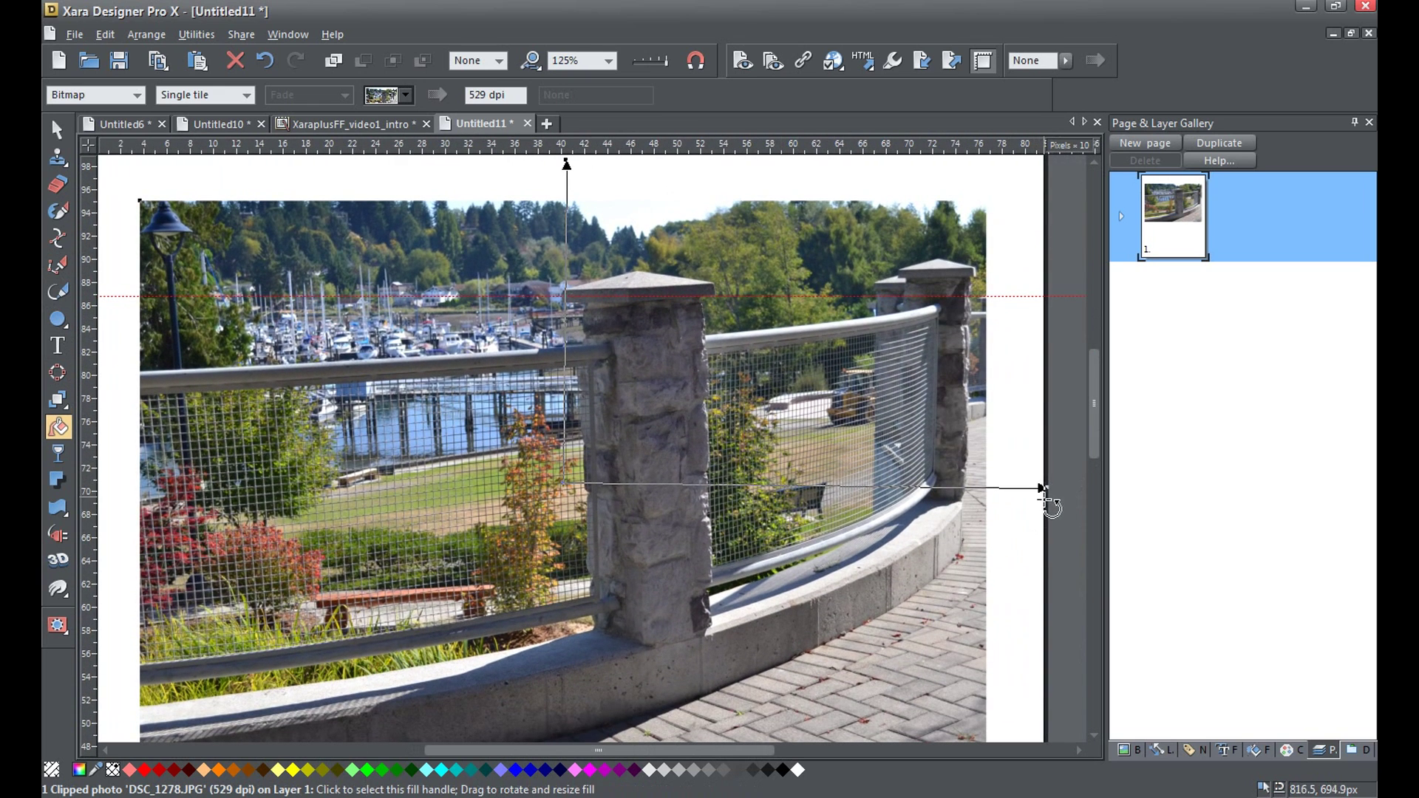
pyautogui.moveTo(1042, 489); pyautogui.dragTo(1042, 493)
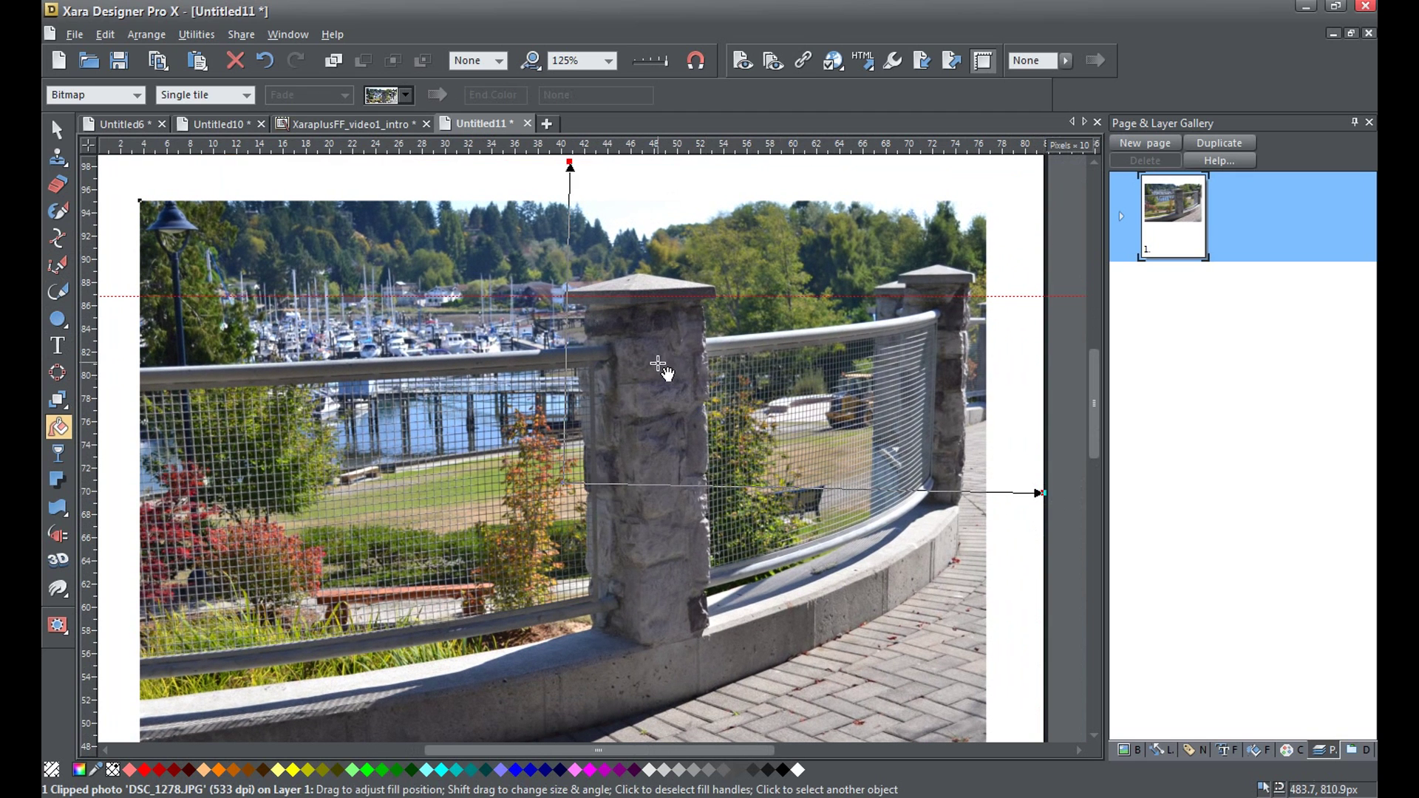
# Shift the bitmap fill slightly down and to the right within the photo's frame
pyautogui.scroll(3, 519, 392)
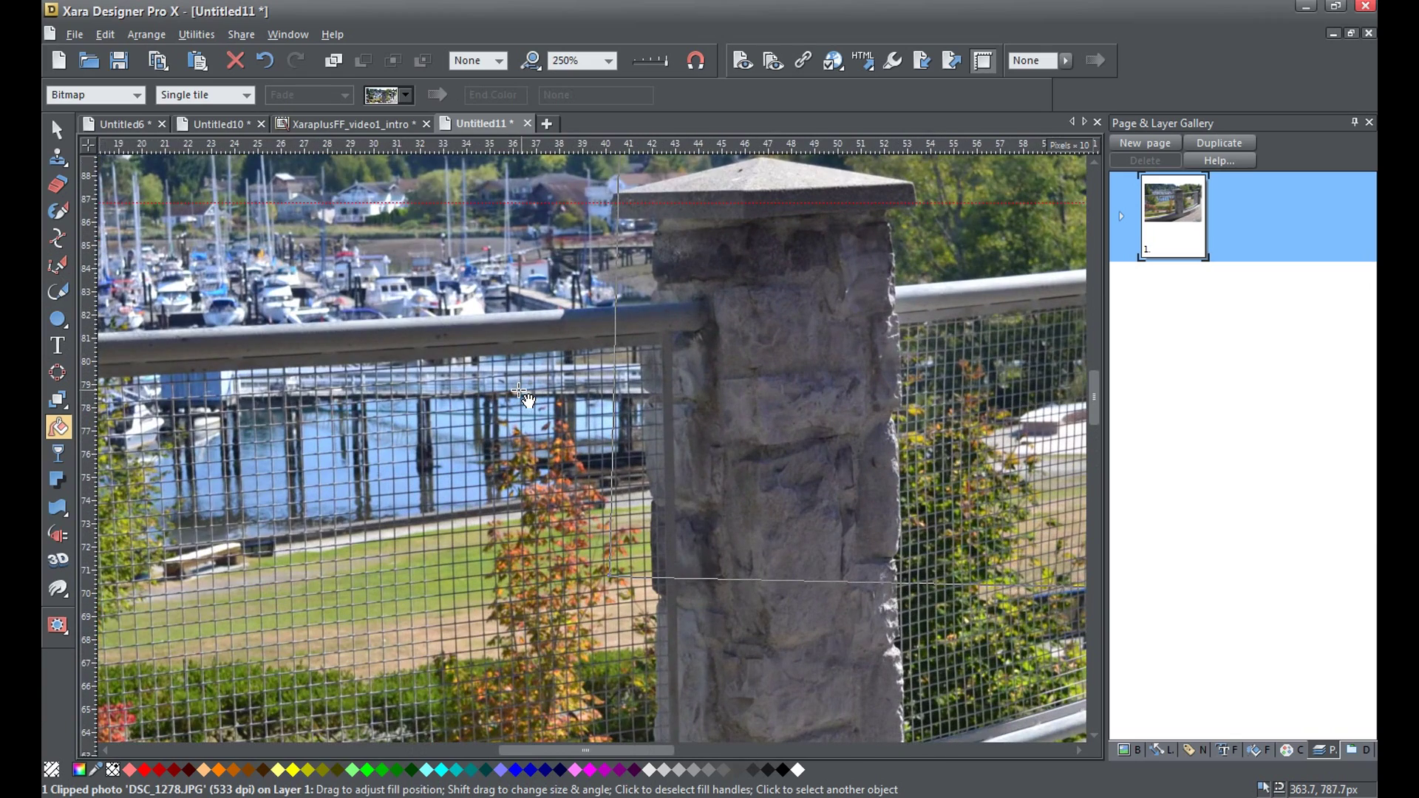
pyautogui.scroll(-1, 520, 391)
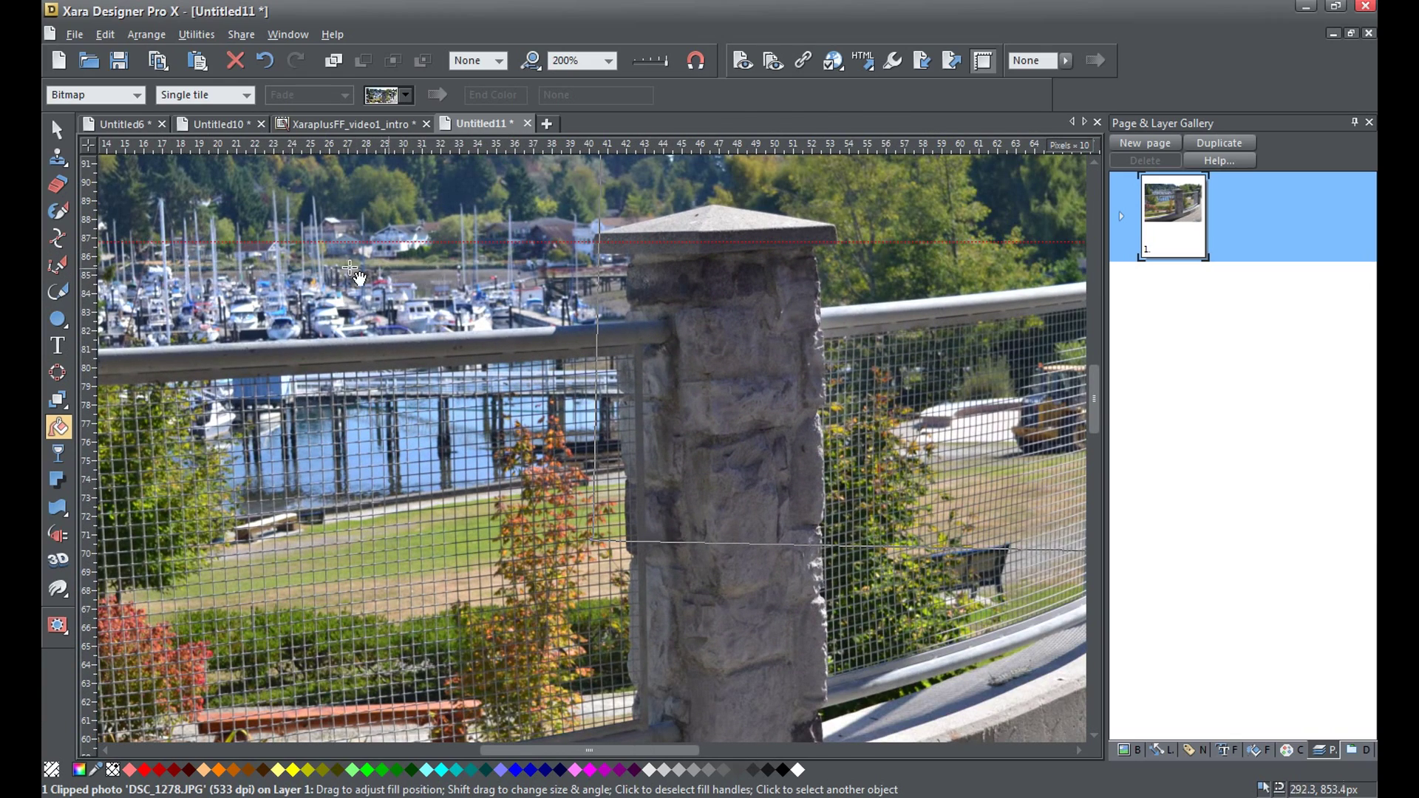
pyautogui.scroll(-4, 323, 316)
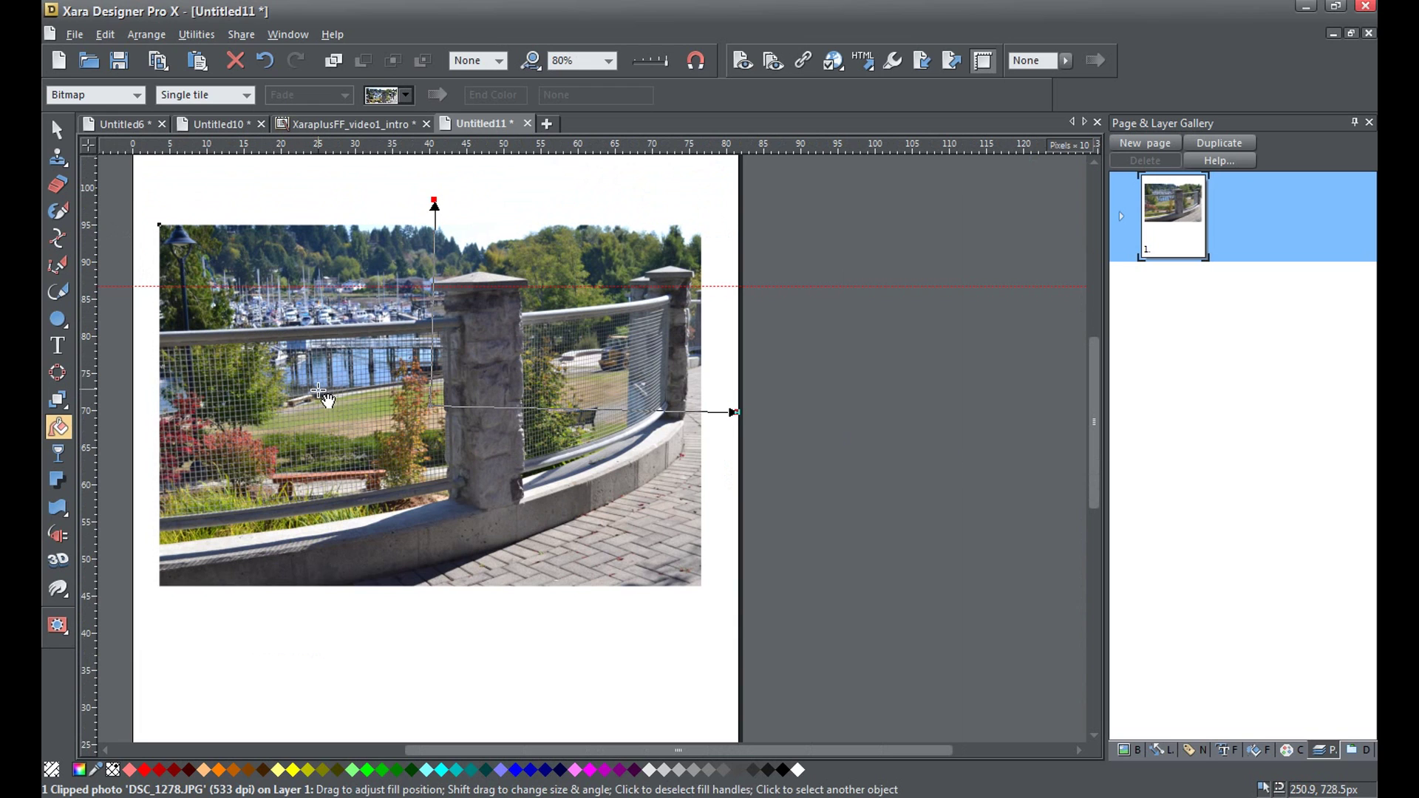
pyautogui.moveTo(319, 392); pyautogui.dragTo(320, 397)
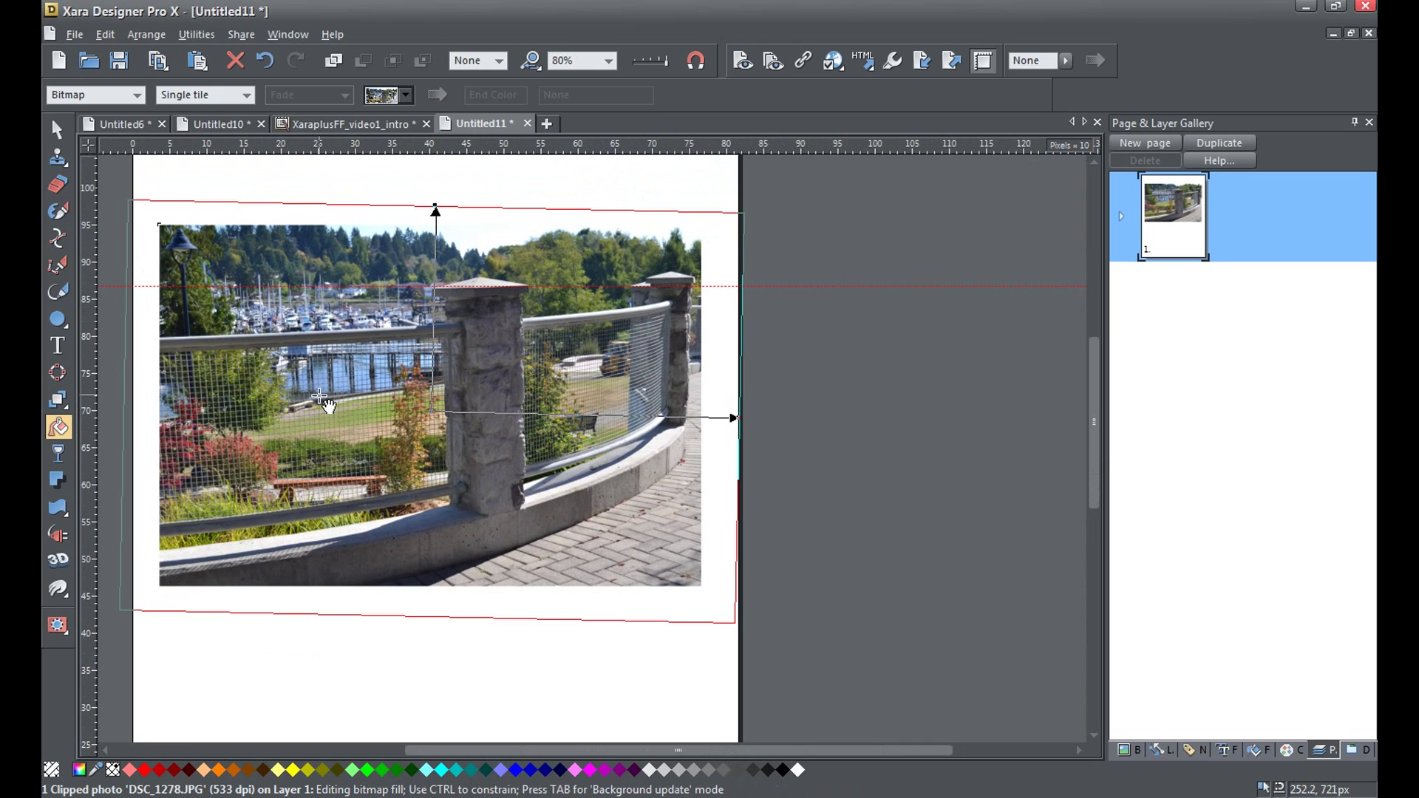
pyautogui.moveTo(319, 398); pyautogui.dragTo(334, 399)
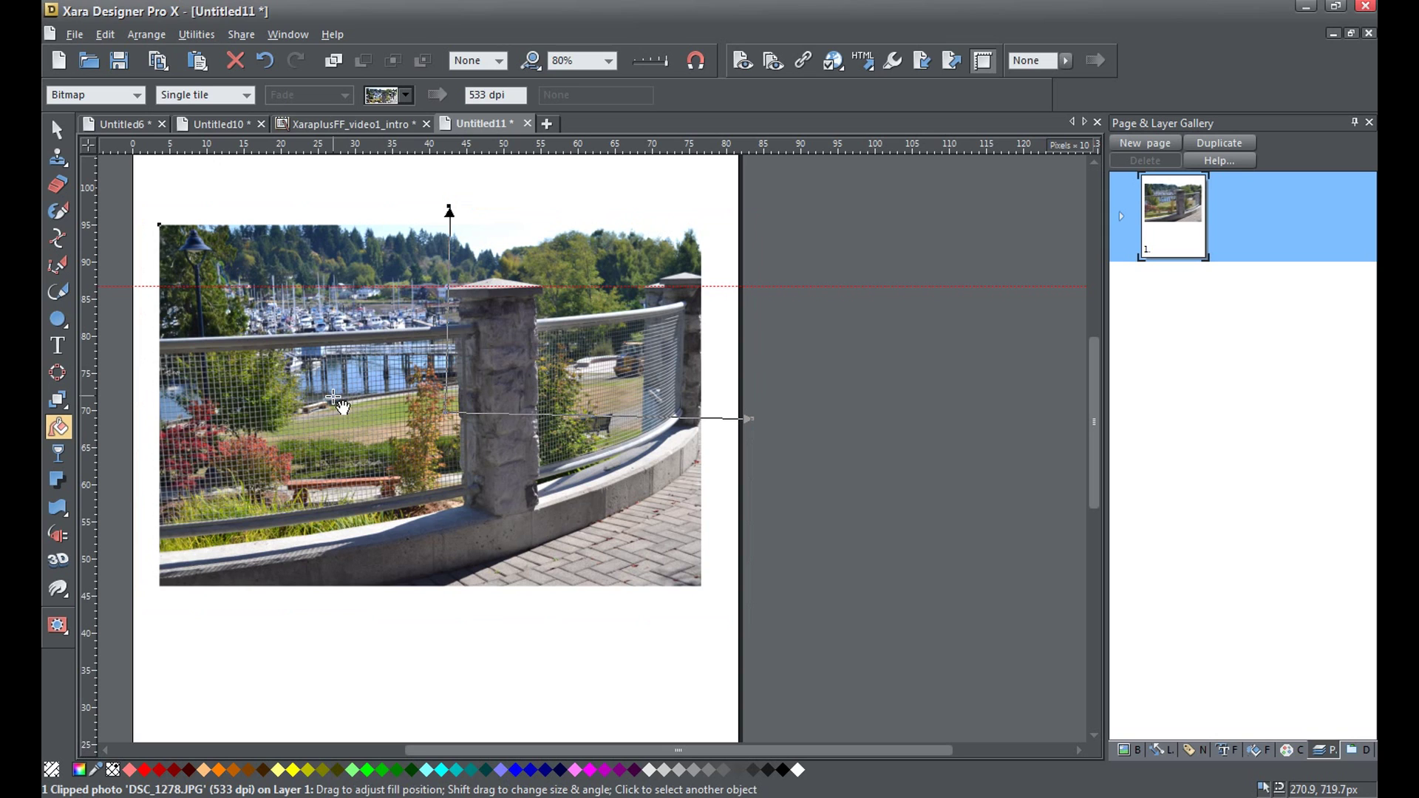
# Remove the horizontal guideline from the page
pyautogui.click(57, 130)
pyautogui.moveTo(133, 286); pyautogui.dragTo(154, 145)
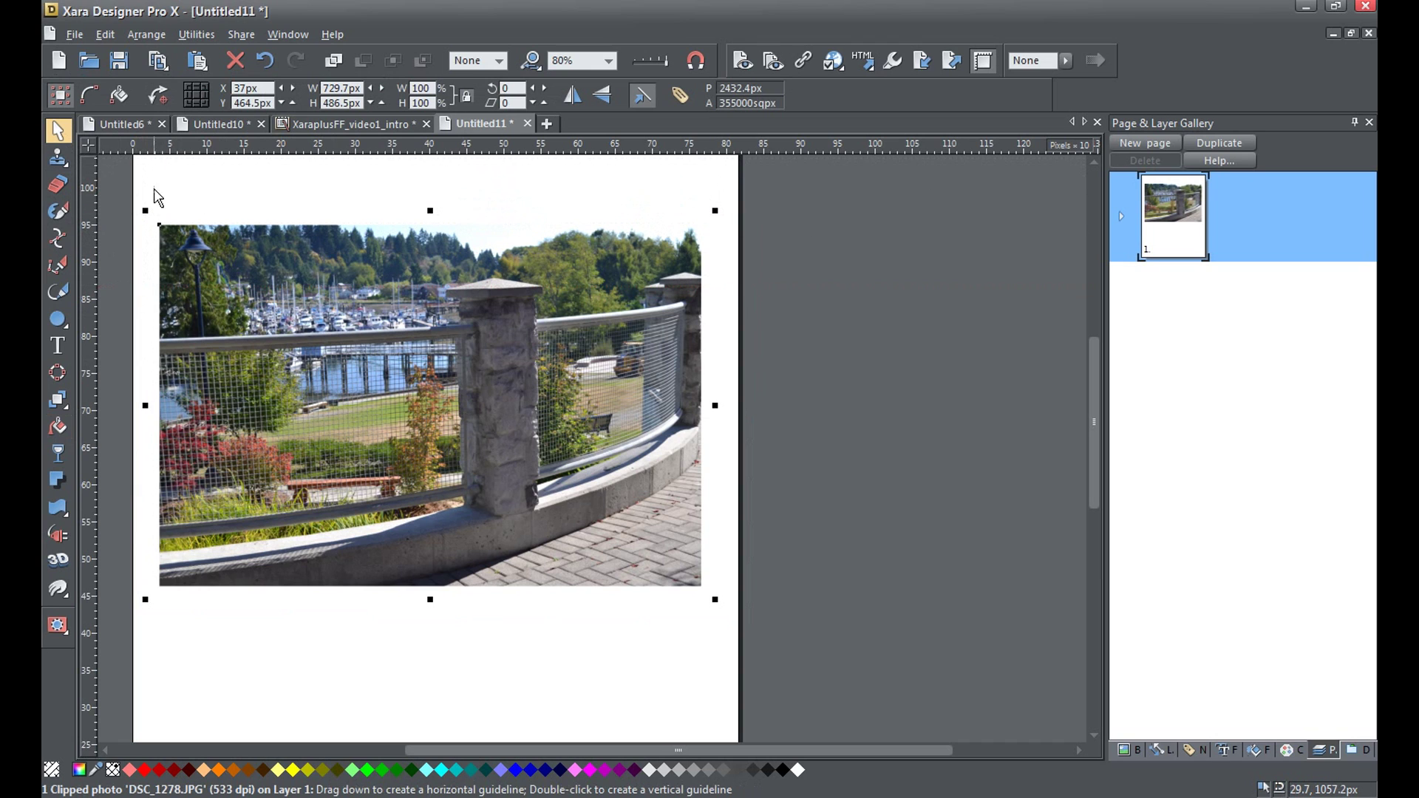
# Try Color select/erase on the central stone pillar with 3% color tolerance and 7% fade, and undo the color selection
pyautogui.moveTo(311, 641); pyautogui.dragTo(492, 681)
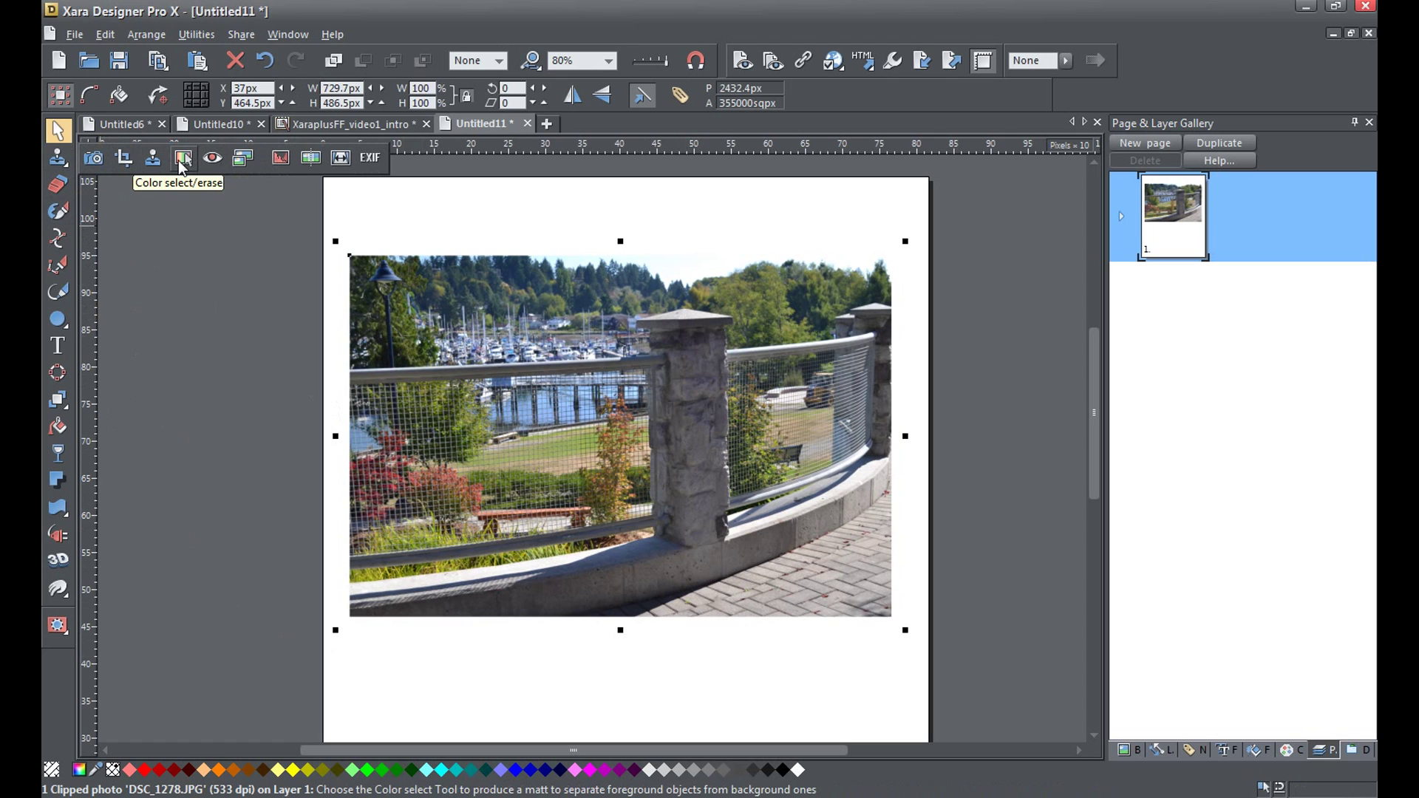
pyautogui.click(184, 159)
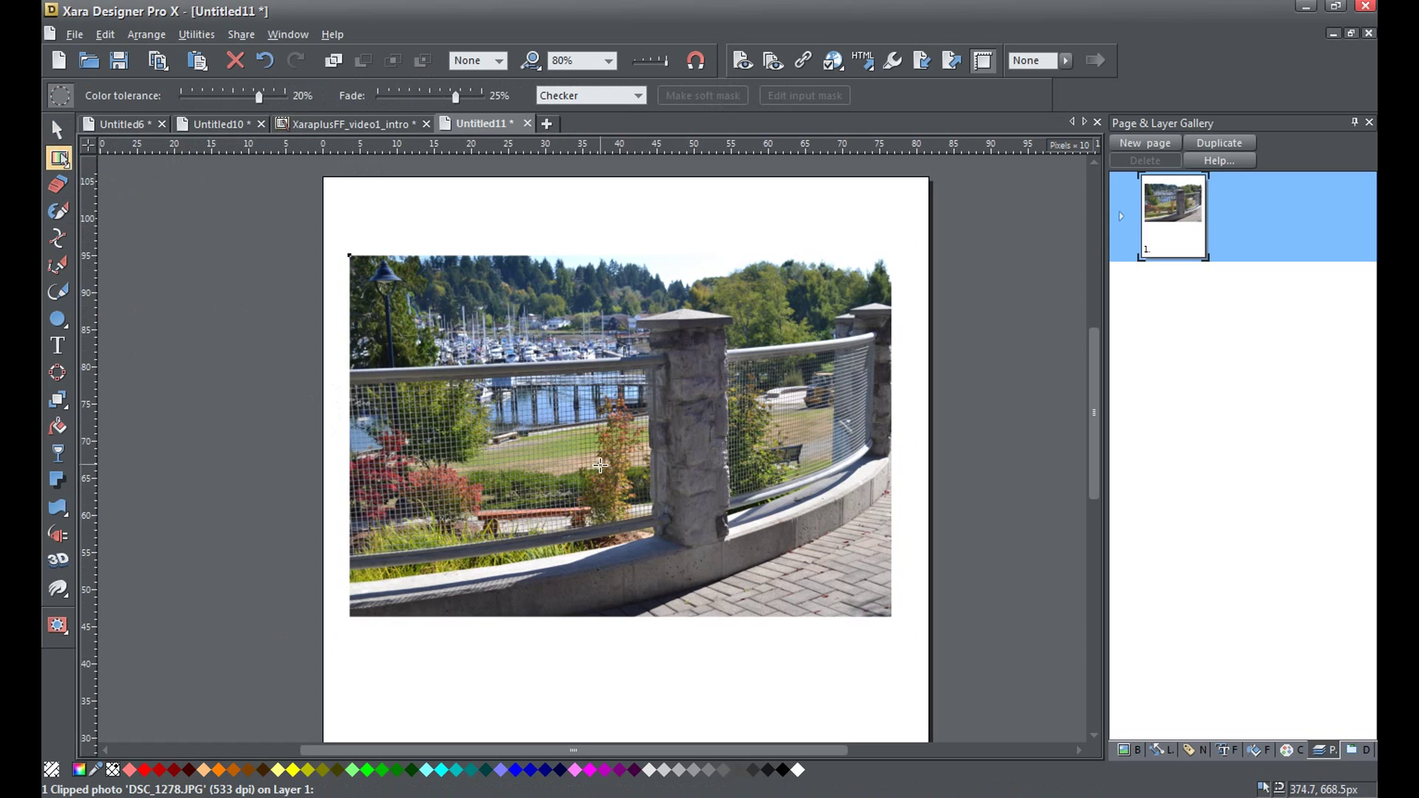
pyautogui.scroll(2, 597, 453)
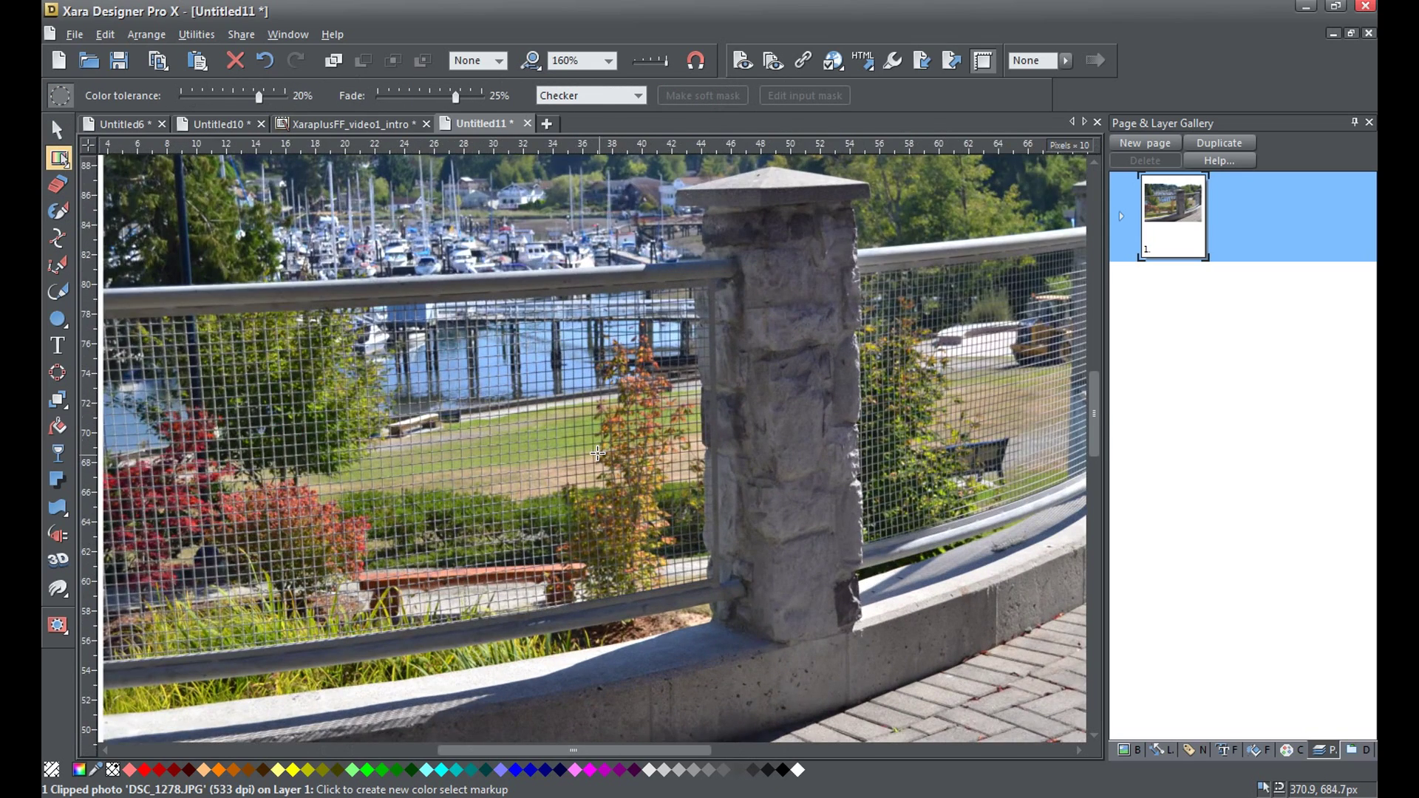
pyautogui.scroll(-1, 597, 453)
pyautogui.moveTo(687, 503); pyautogui.dragTo(492, 491)
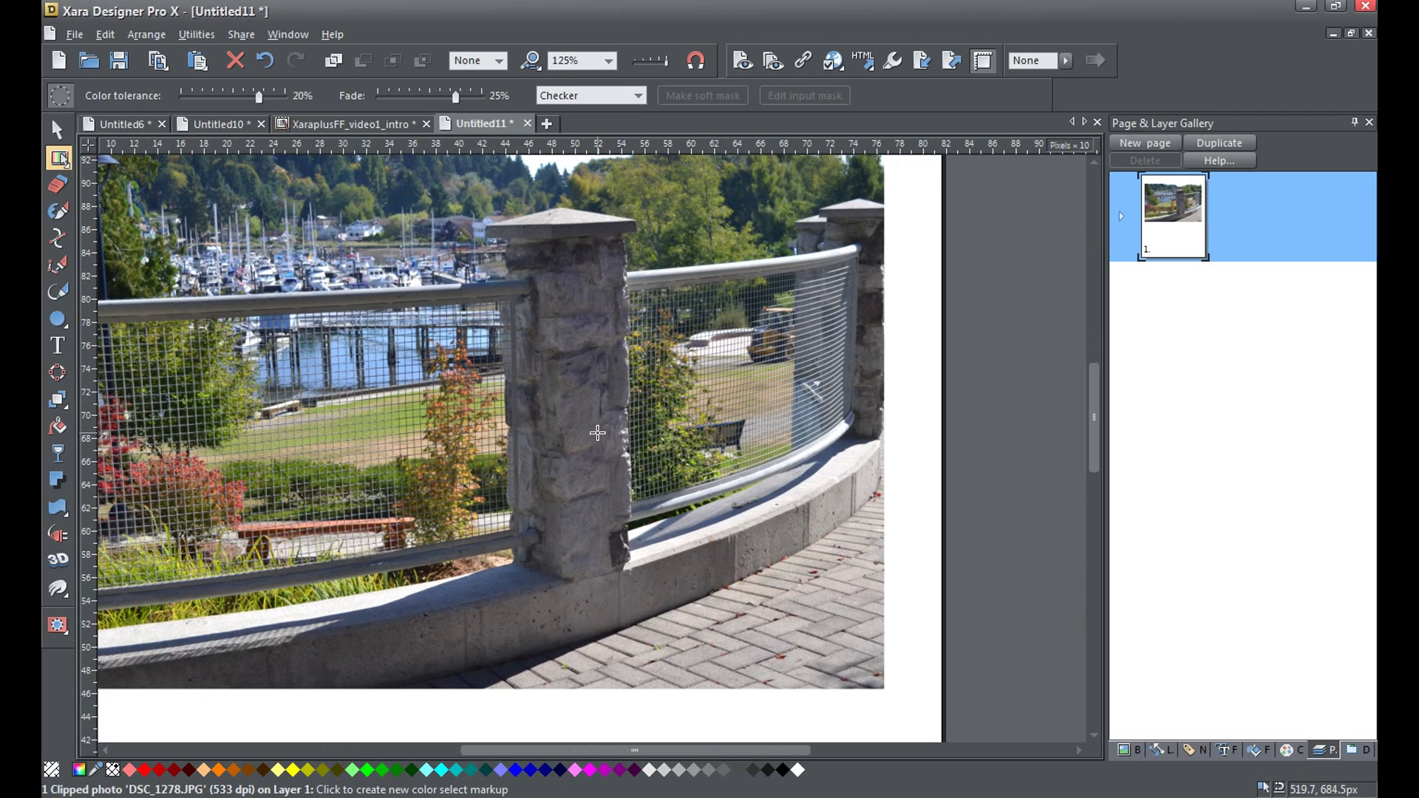
pyautogui.scroll(1, 590, 438)
pyautogui.scroll(1, 590, 438)
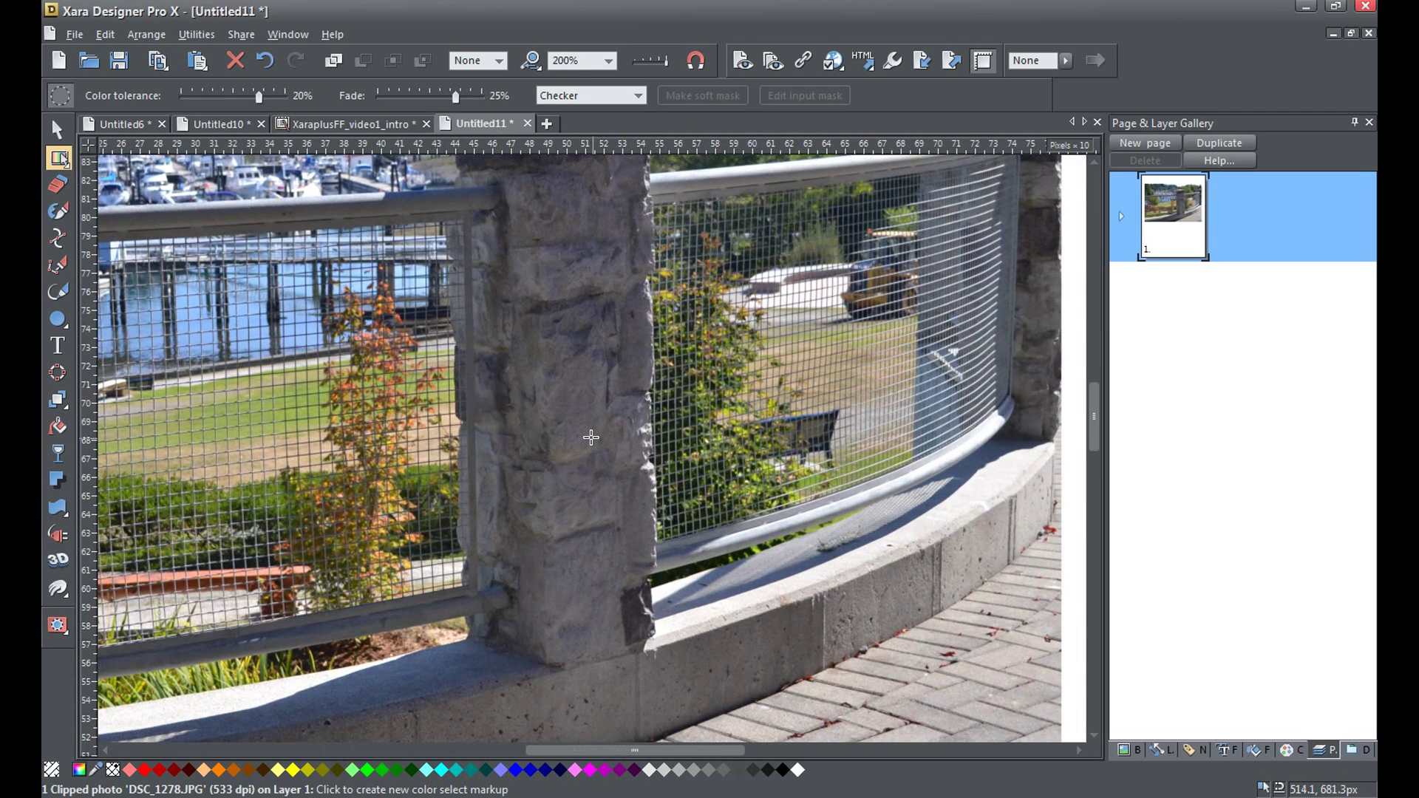
pyautogui.click(608, 514)
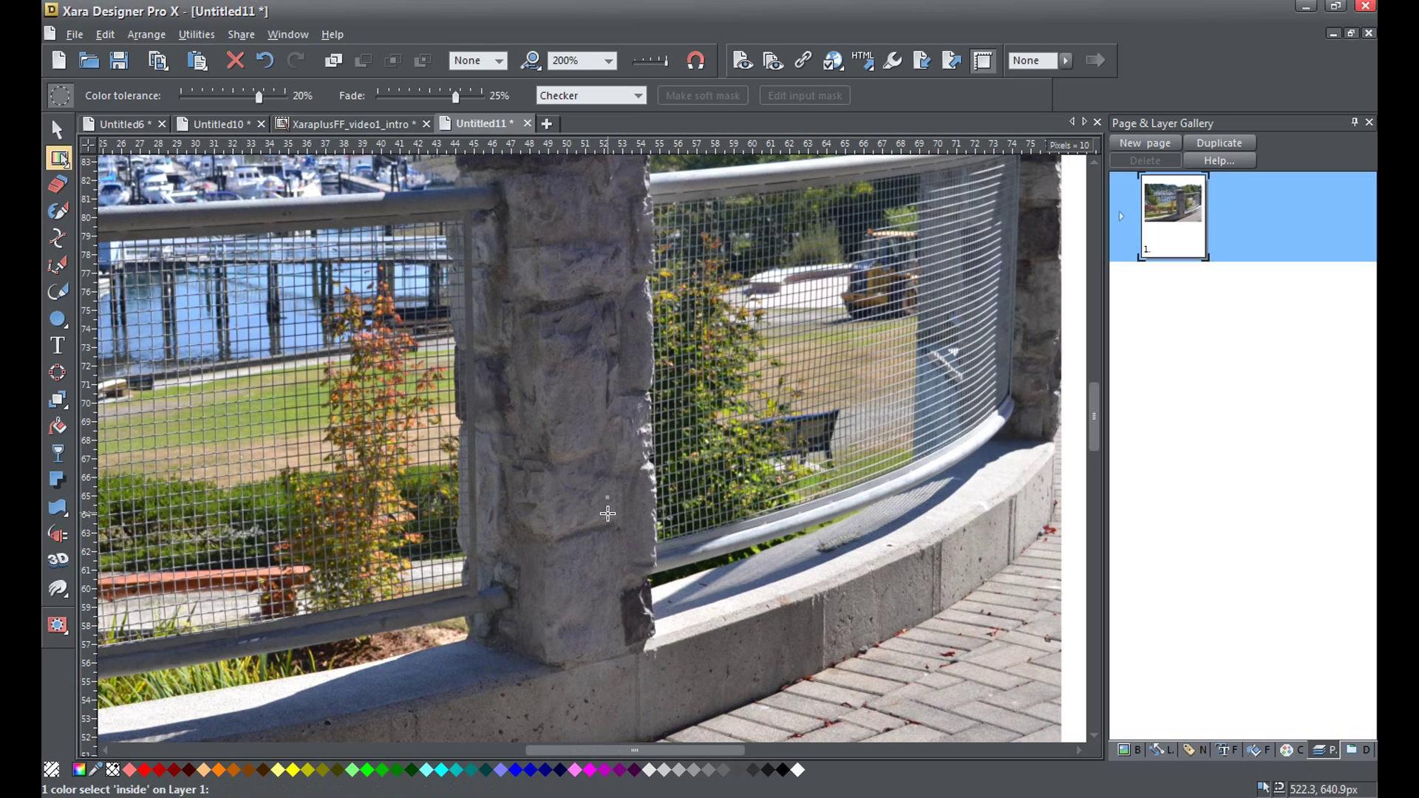
pyautogui.scroll(-2, 608, 513)
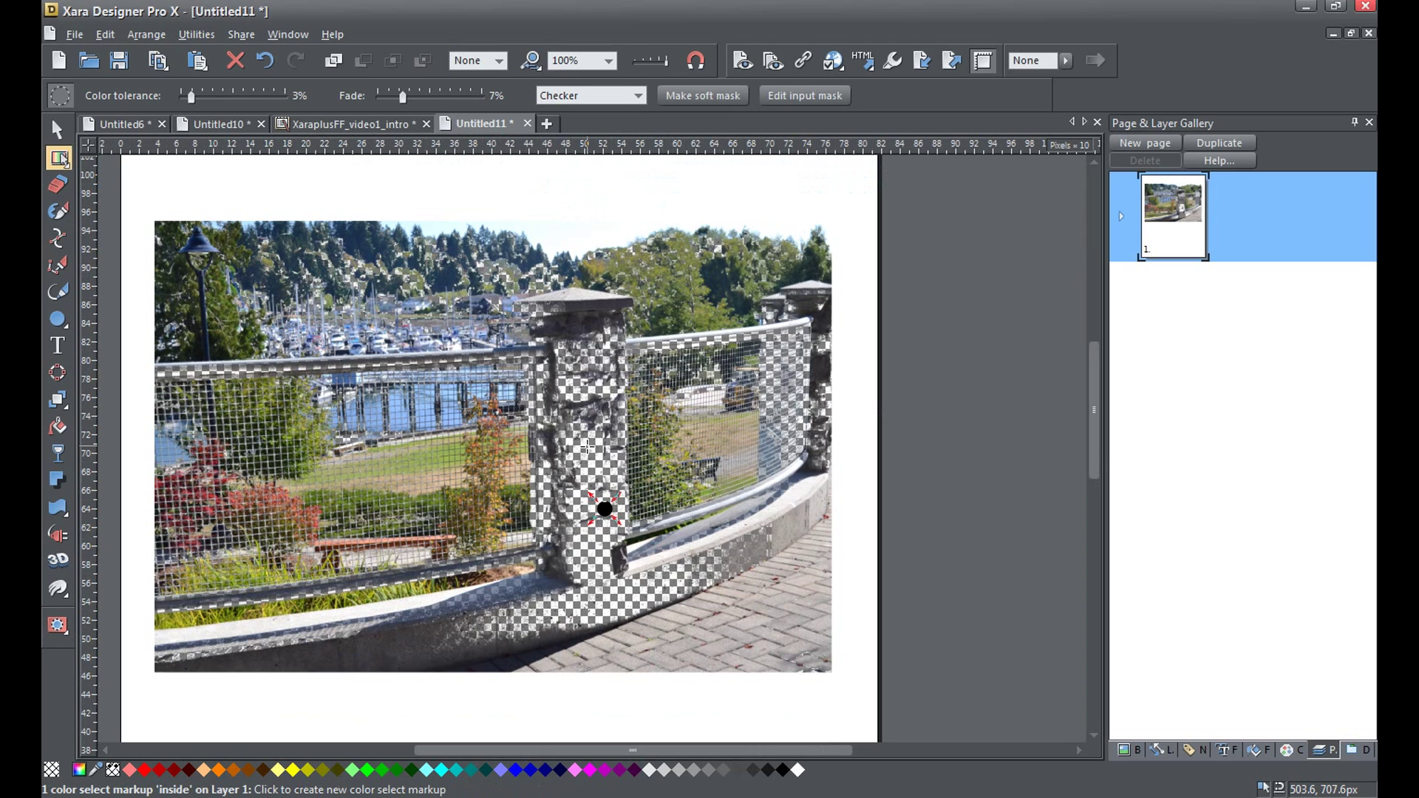
pyautogui.click(264, 64)
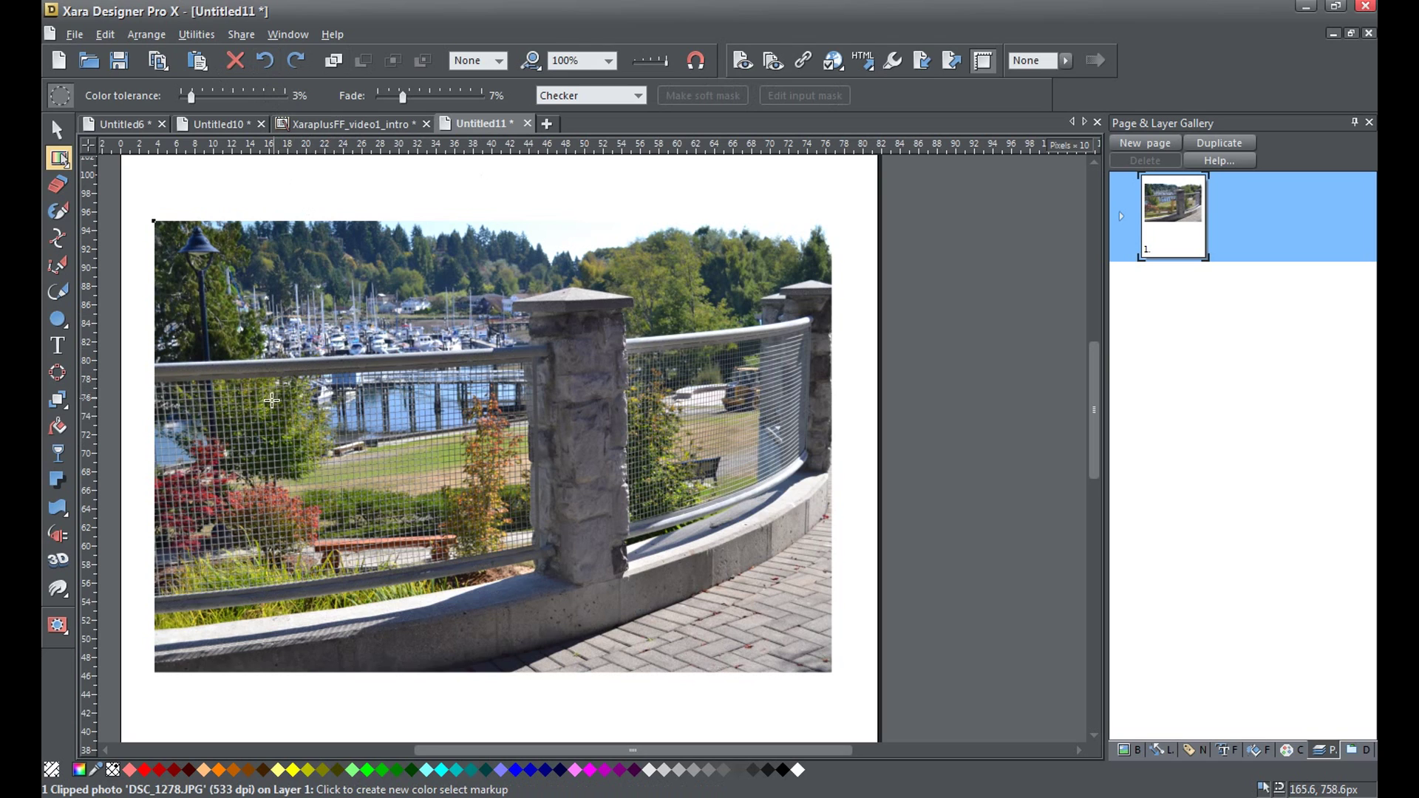
# In mask mode, draw a straight Shape tool line from outside the photo along the top of the left railing to the central pillar
pyautogui.click(54, 627)
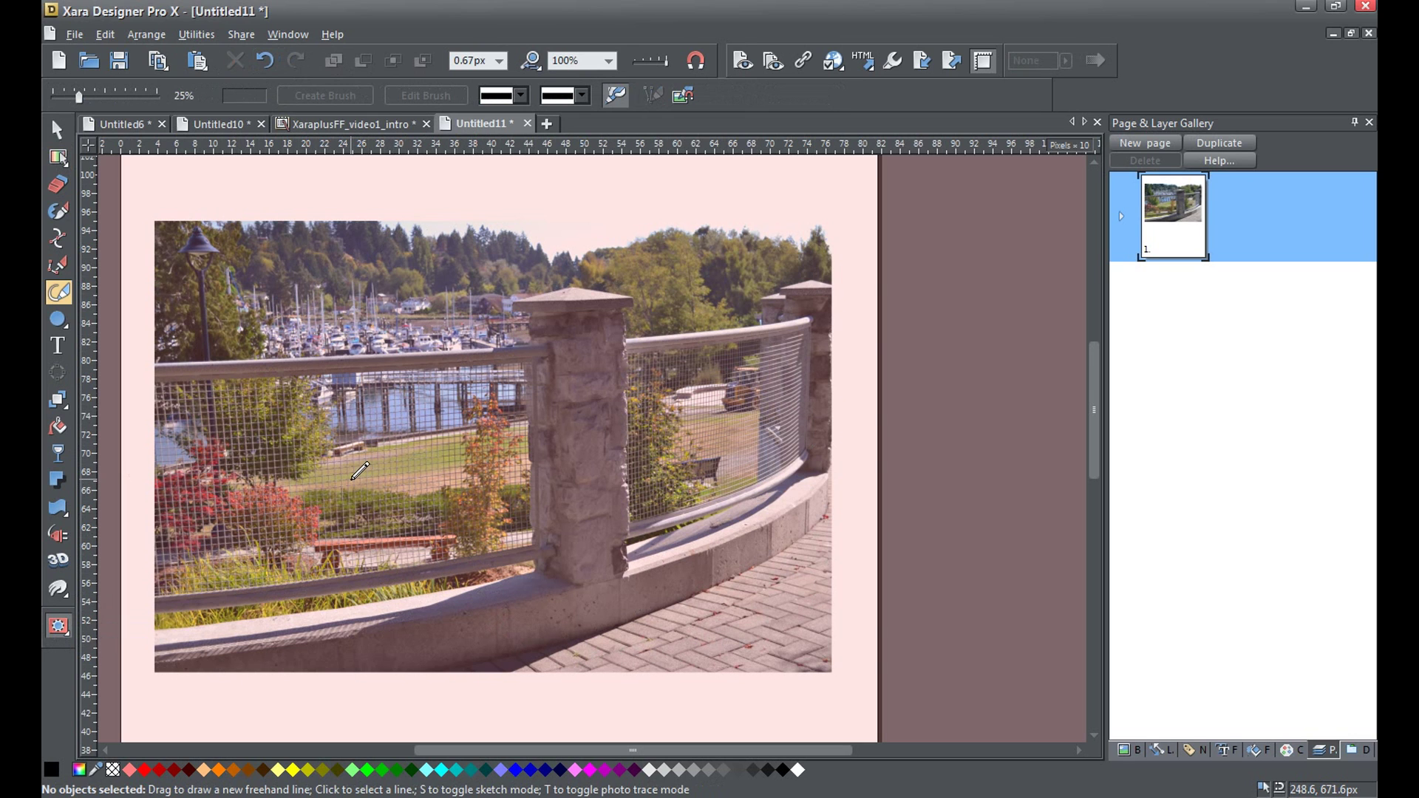
pyautogui.scroll(1, 352, 479)
pyautogui.moveTo(360, 471)
pyautogui.mouseDown()
pyautogui.moveTo(476, 474)
pyautogui.moveTo(417, 498)
pyautogui.mouseUp()
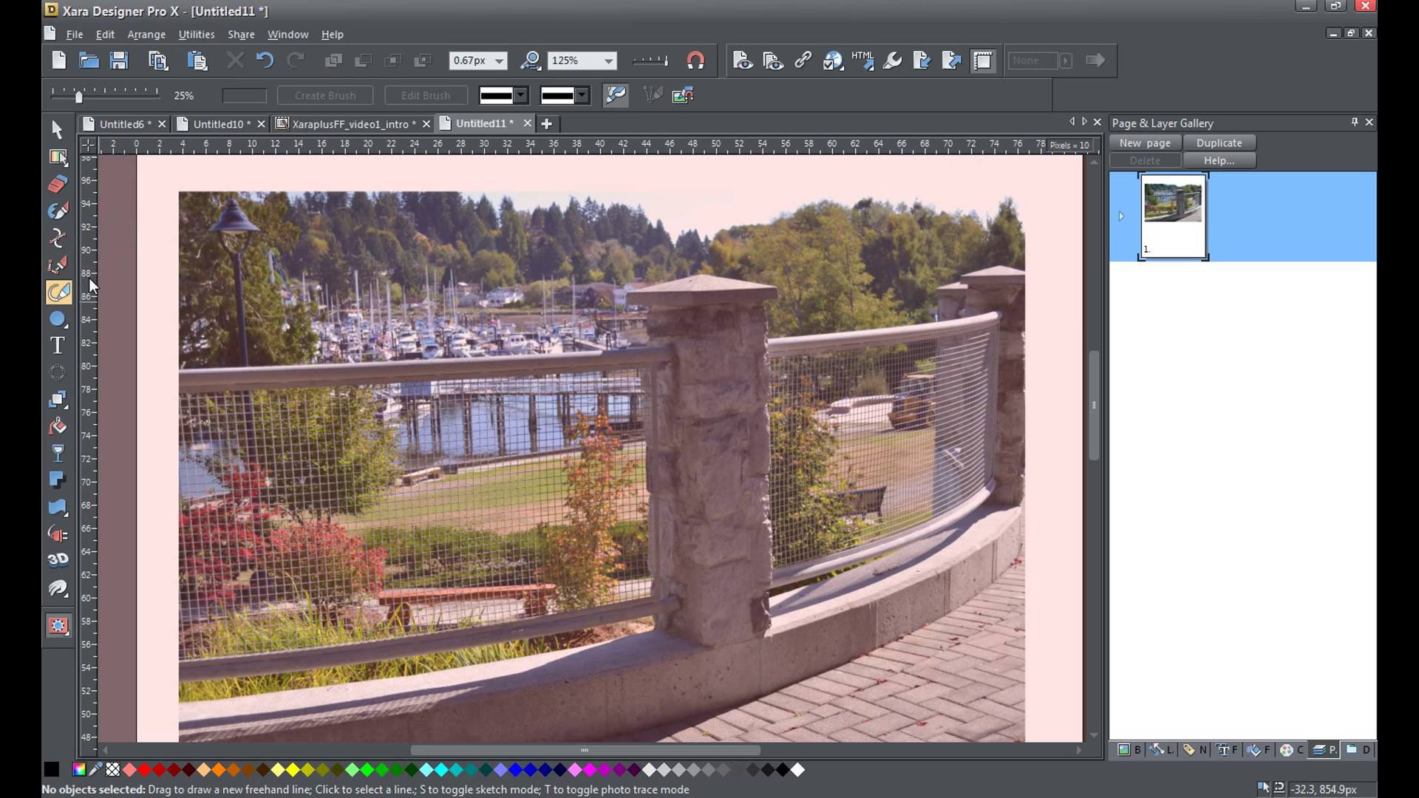
pyautogui.click(62, 241)
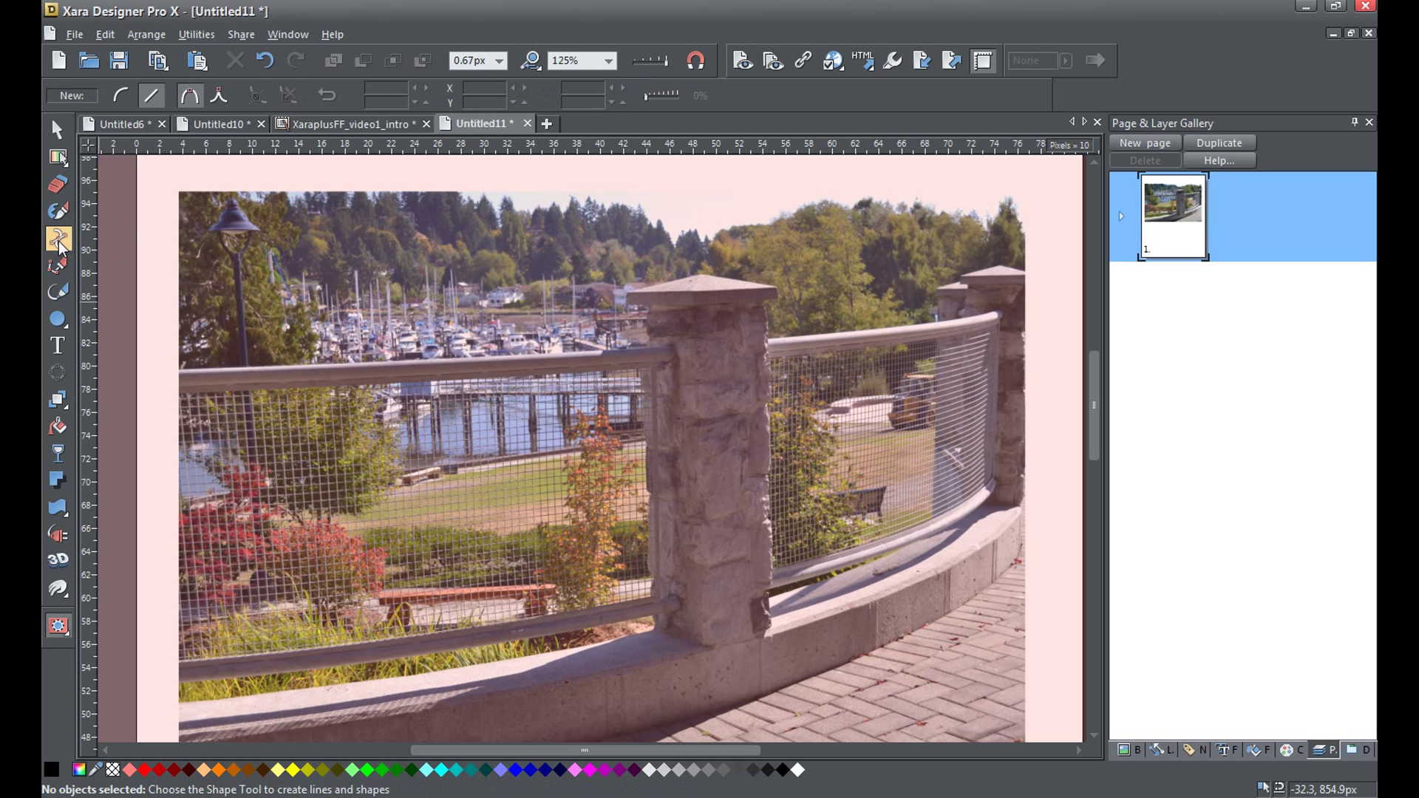
pyautogui.click(161, 366)
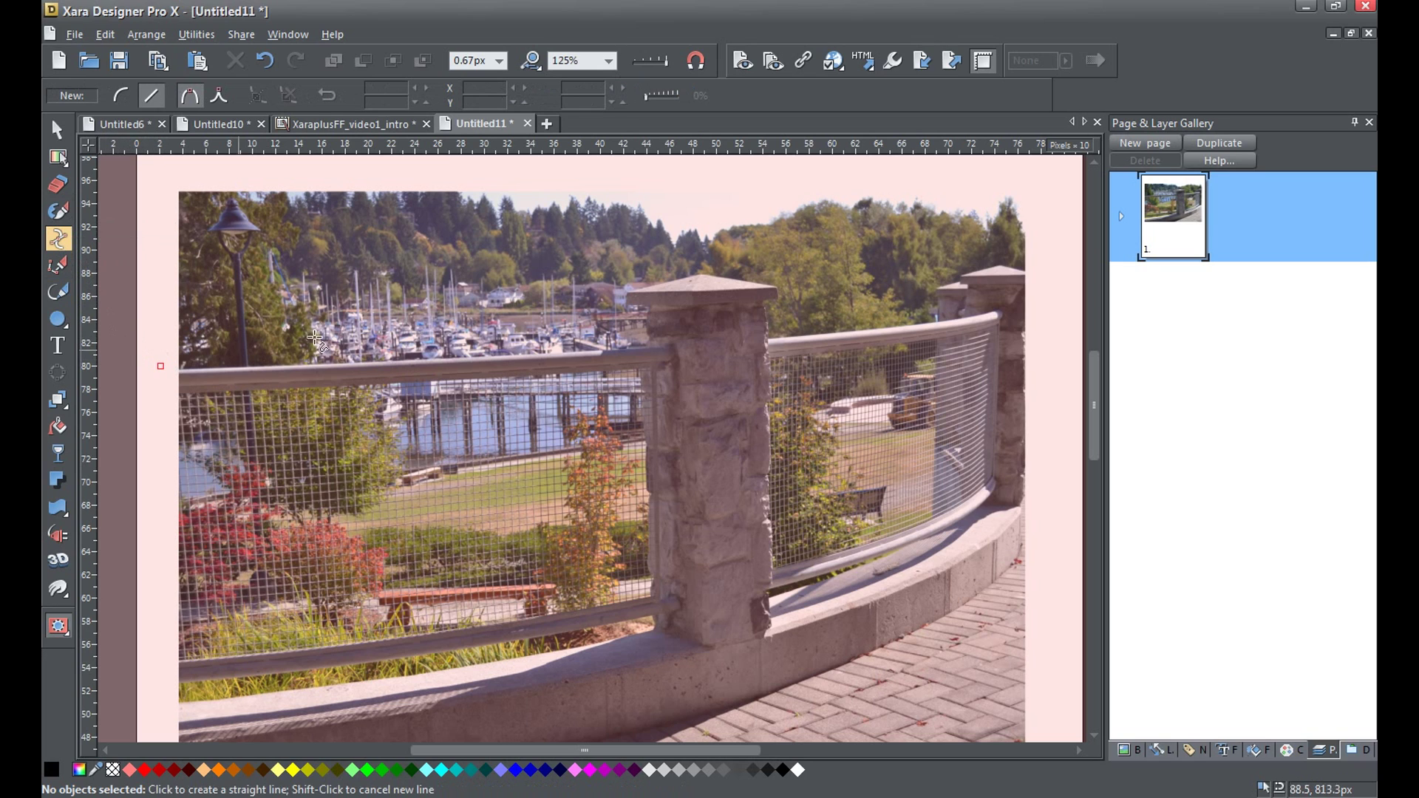
pyautogui.click(643, 340)
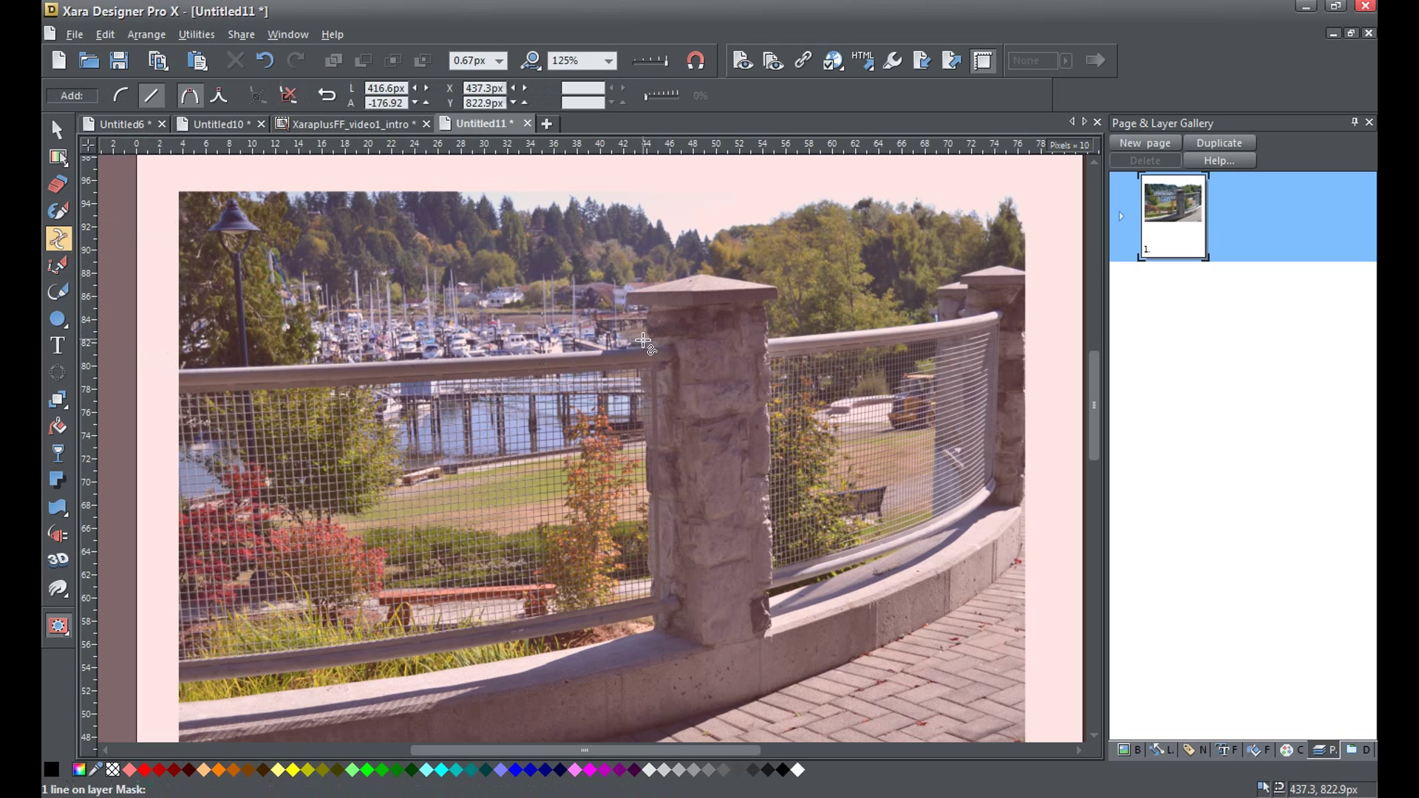
# Continue the mask outline in straight segments around the central pillar's cap and down to the right-hand railing
pyautogui.click(622, 294)
pyautogui.click(619, 282)
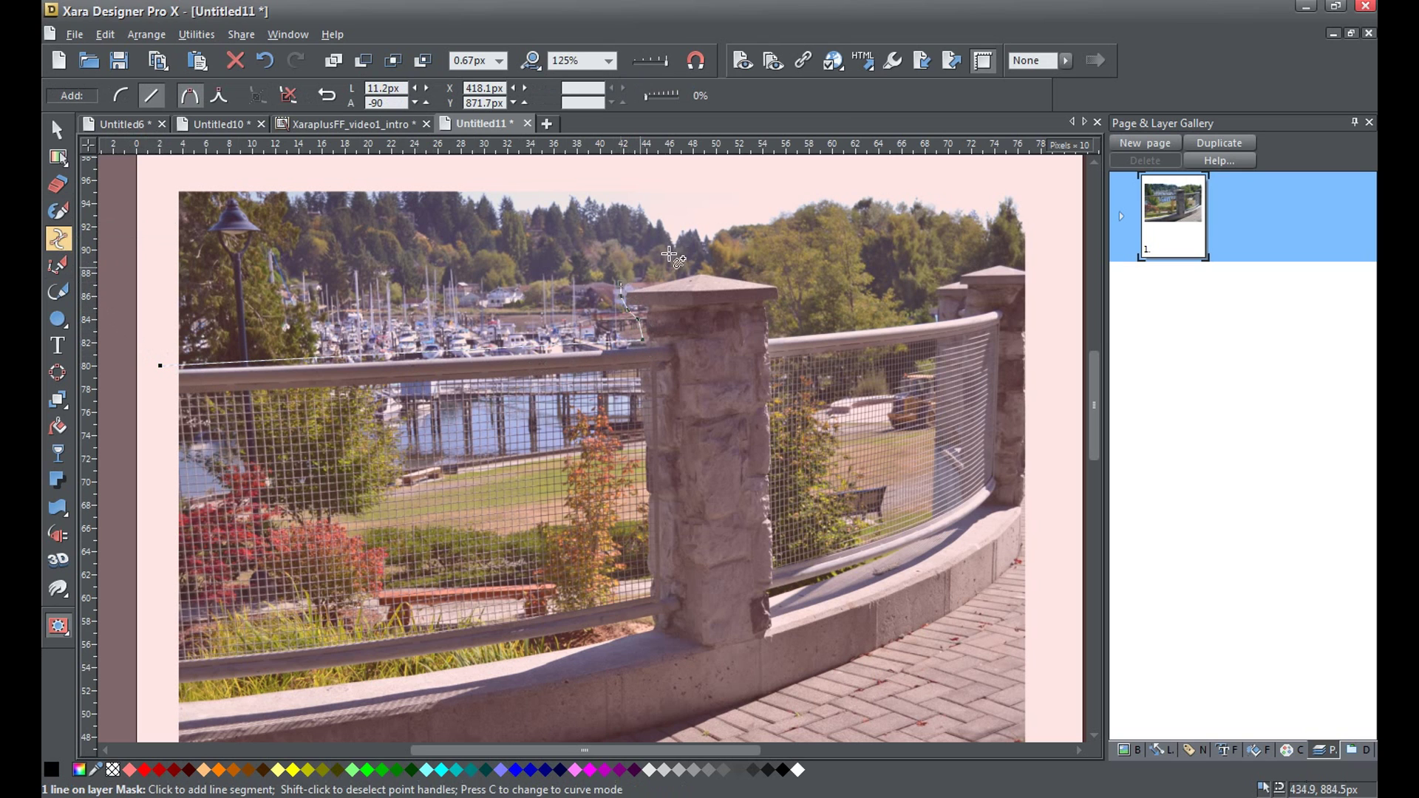
pyautogui.click(691, 262)
pyautogui.click(712, 261)
pyautogui.click(762, 278)
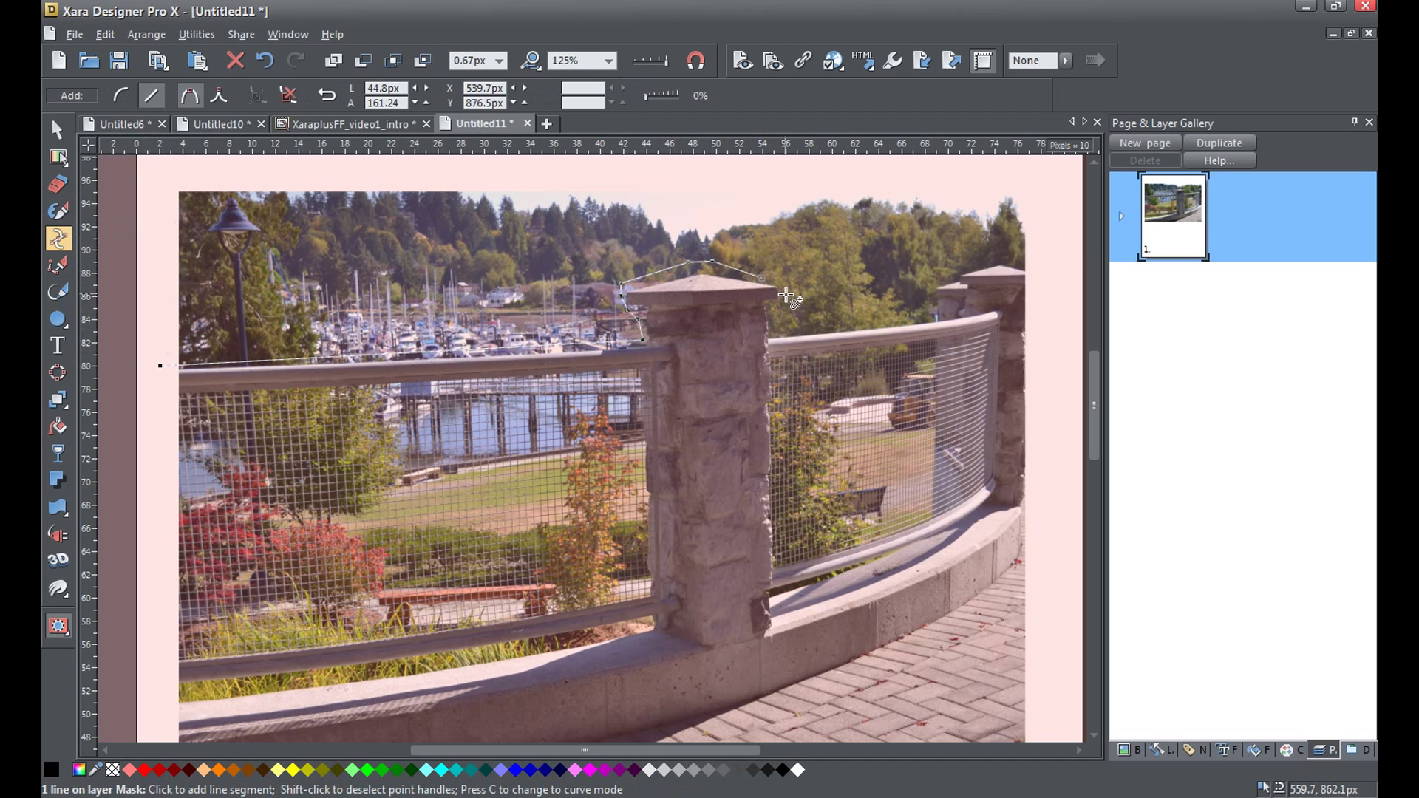
pyautogui.click(787, 290)
pyautogui.click(788, 297)
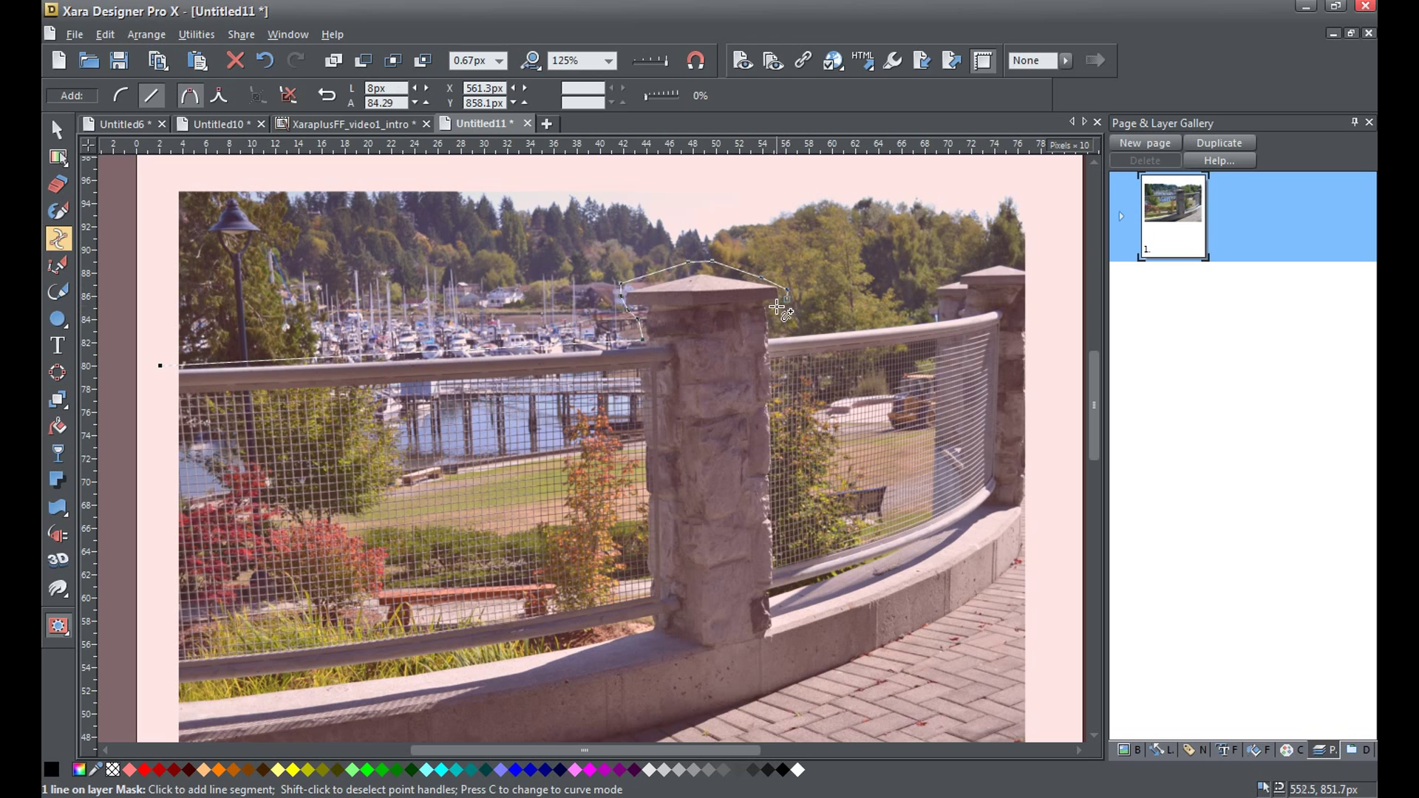
pyautogui.click(776, 306)
pyautogui.click(775, 333)
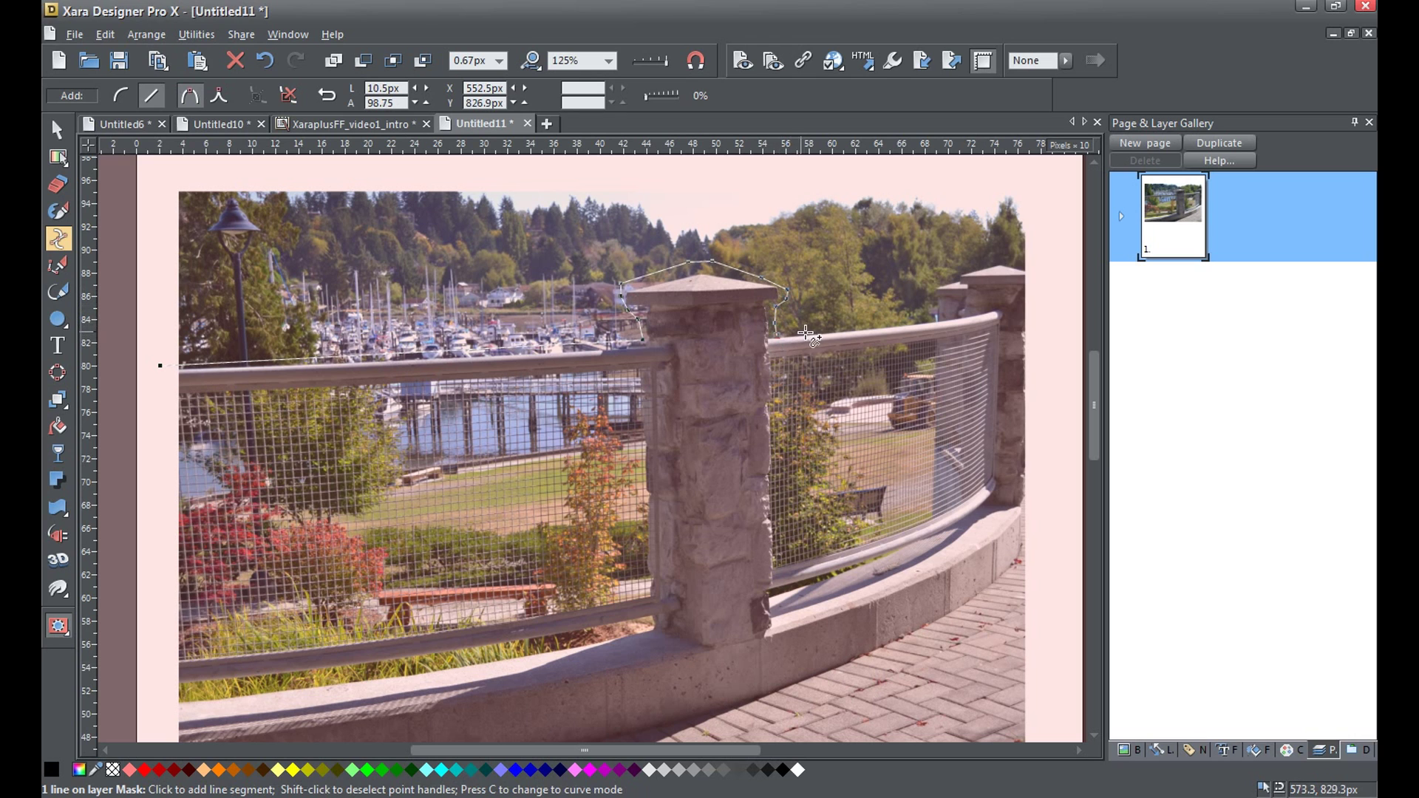
# Extend the mask outline along the top of the right railing and over the far pillar caps to the photo's right edge
pyautogui.click(933, 316)
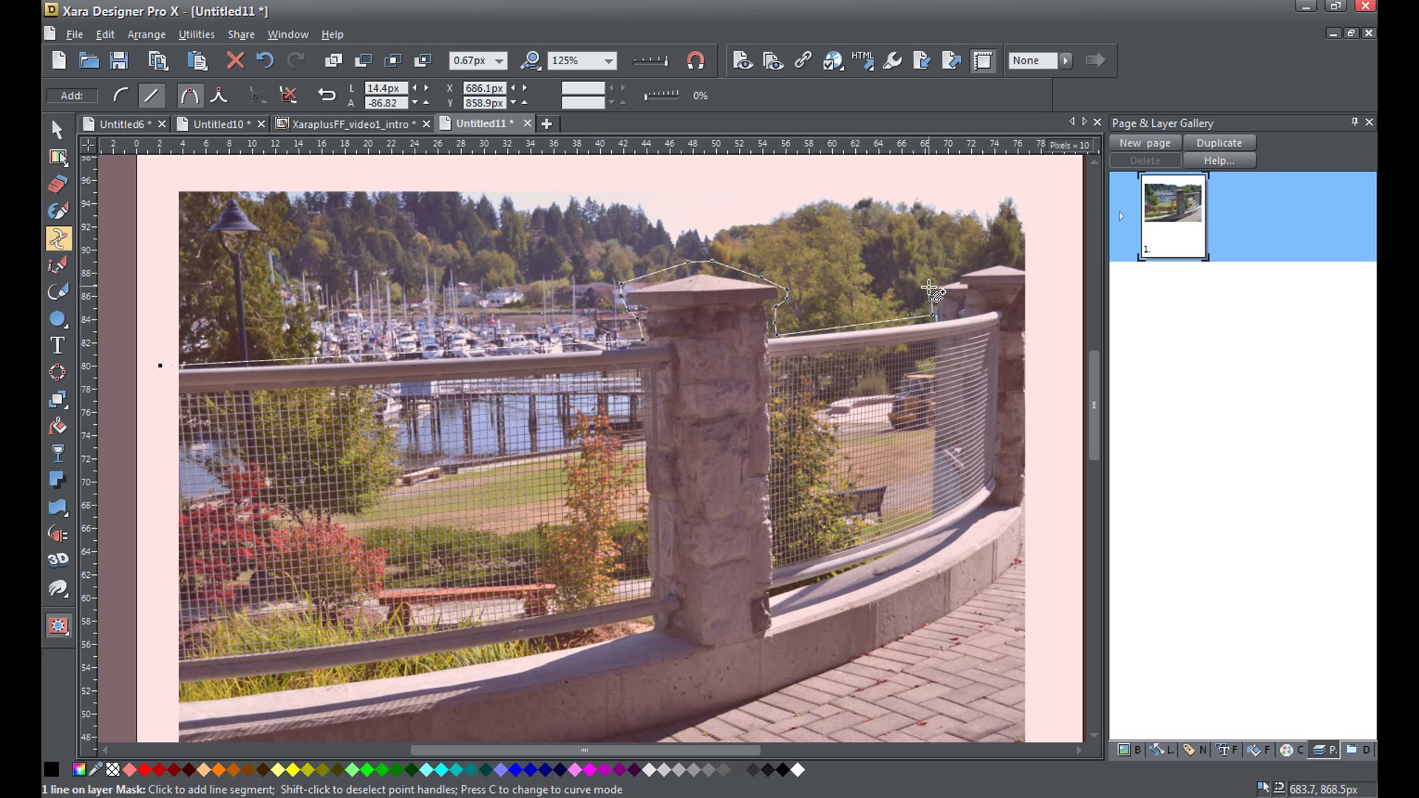
pyautogui.click(932, 285)
pyautogui.click(944, 279)
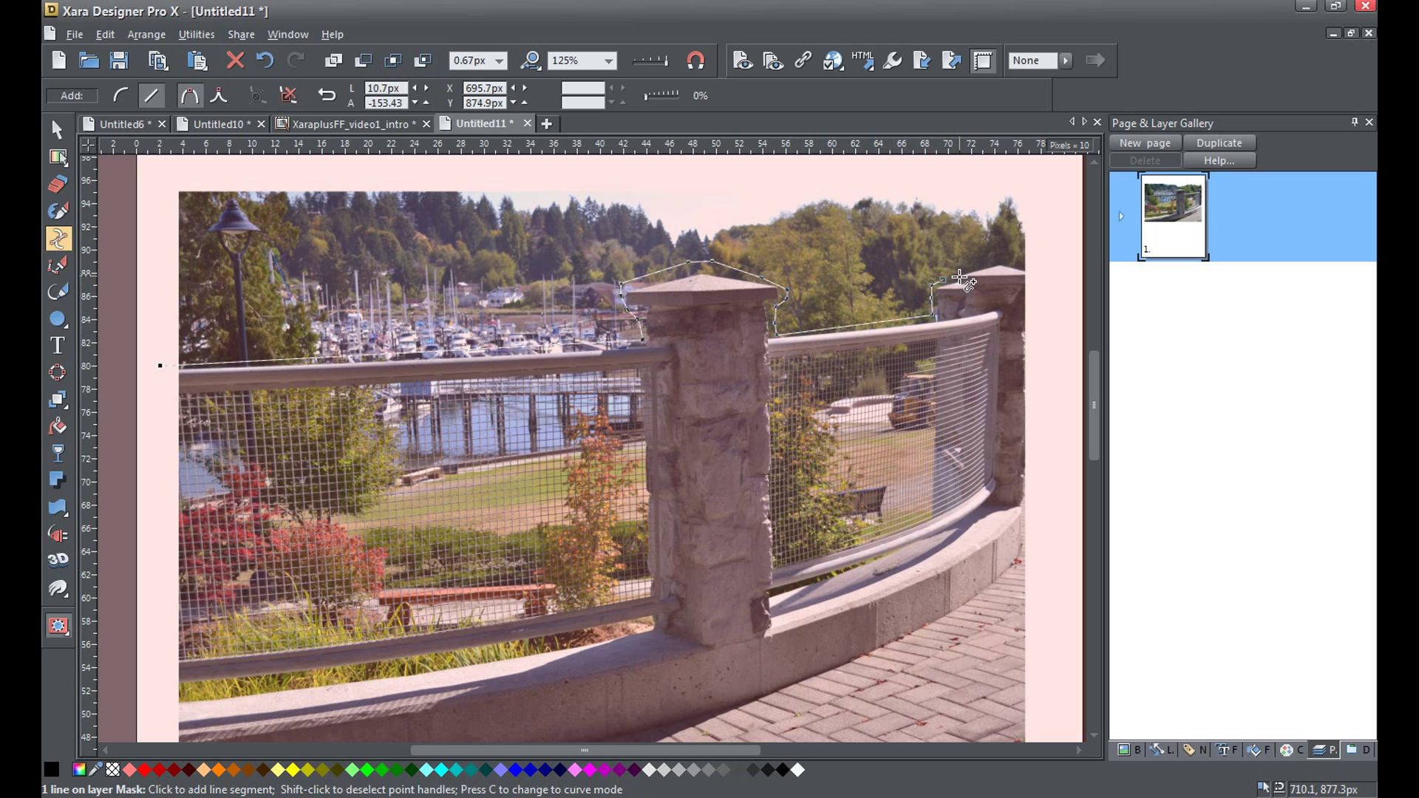
pyautogui.click(961, 270)
pyautogui.click(983, 263)
pyautogui.click(998, 258)
pyautogui.click(1029, 267)
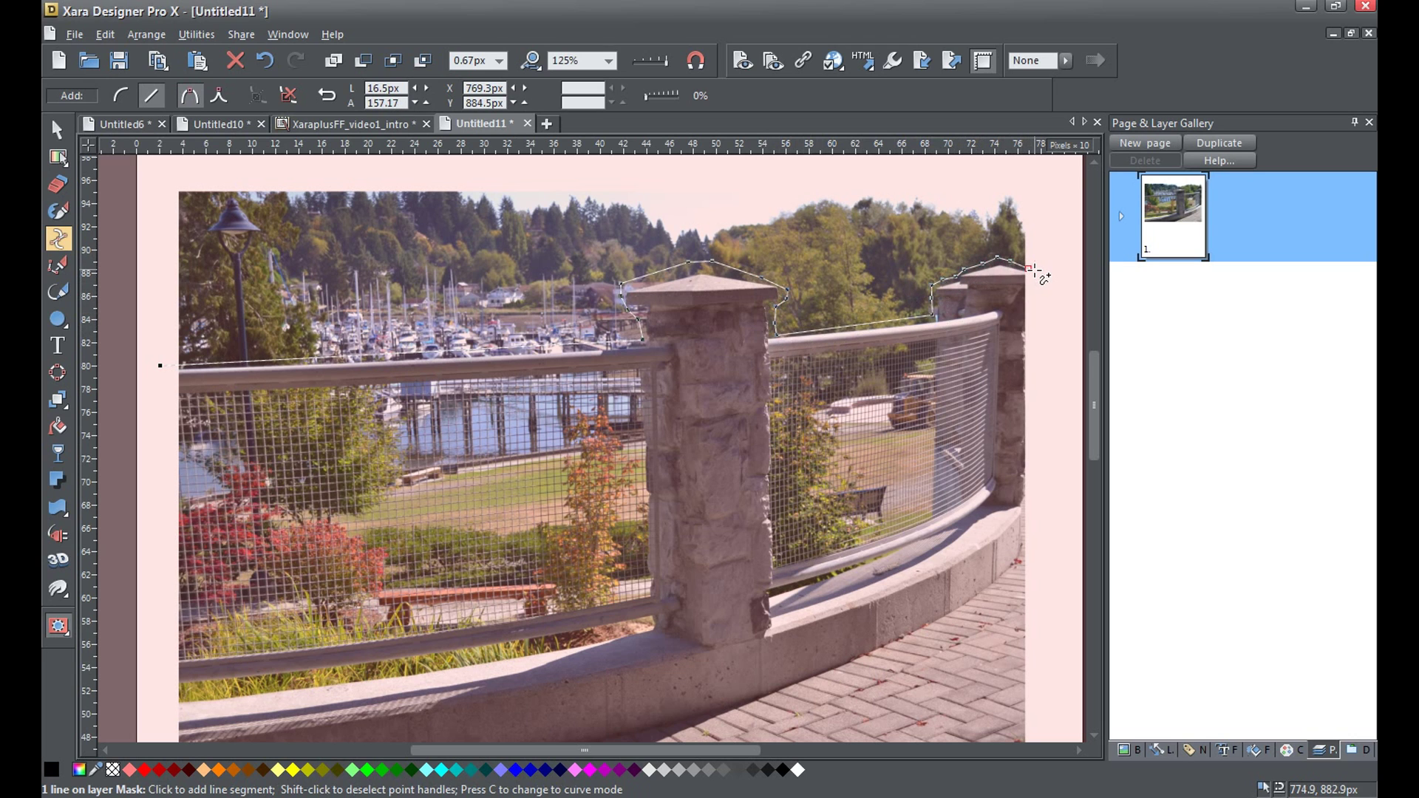
# Run the mask outline outside the photo's right and bottom edges and close it at its starting point beside the left railing
pyautogui.click(1043, 485)
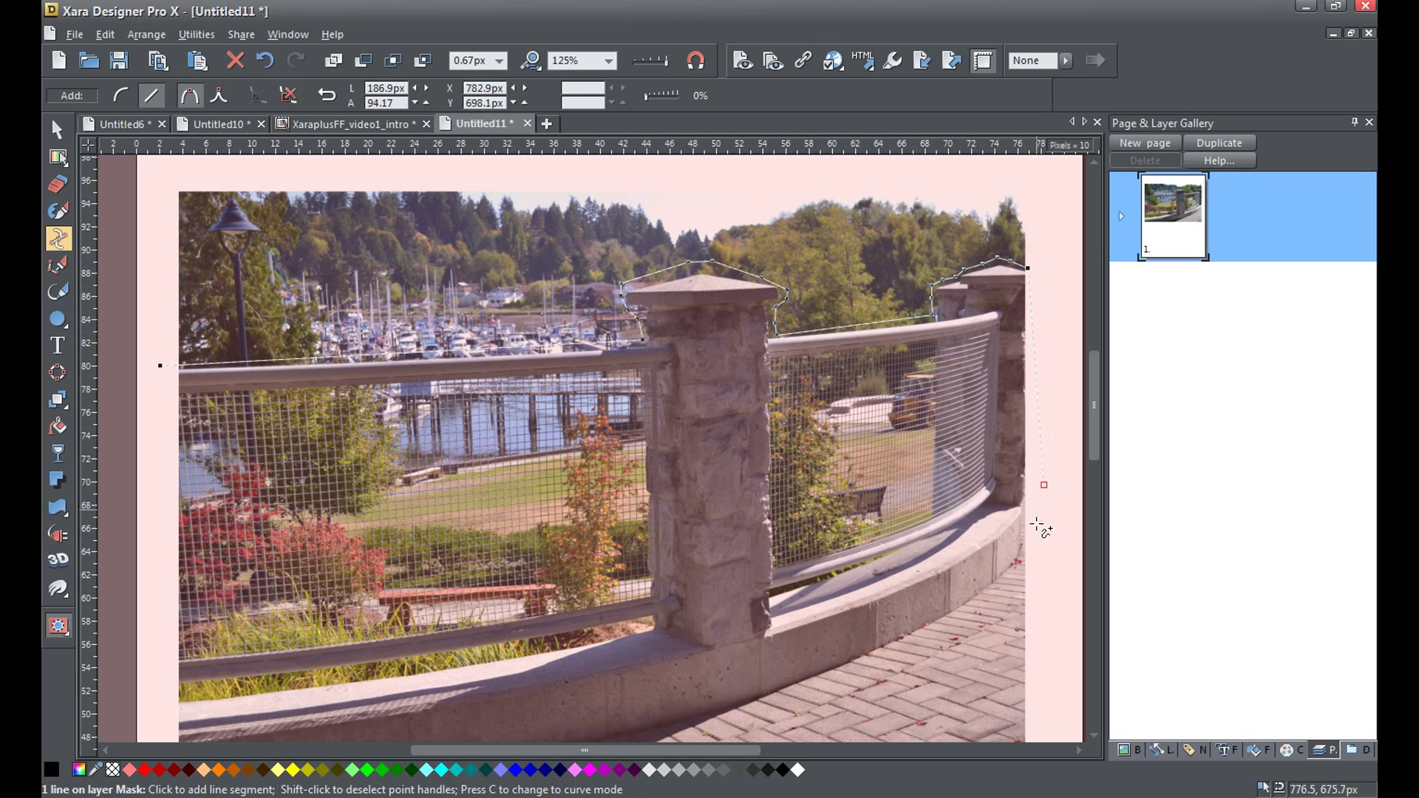
pyautogui.scroll(-5, 1035, 584)
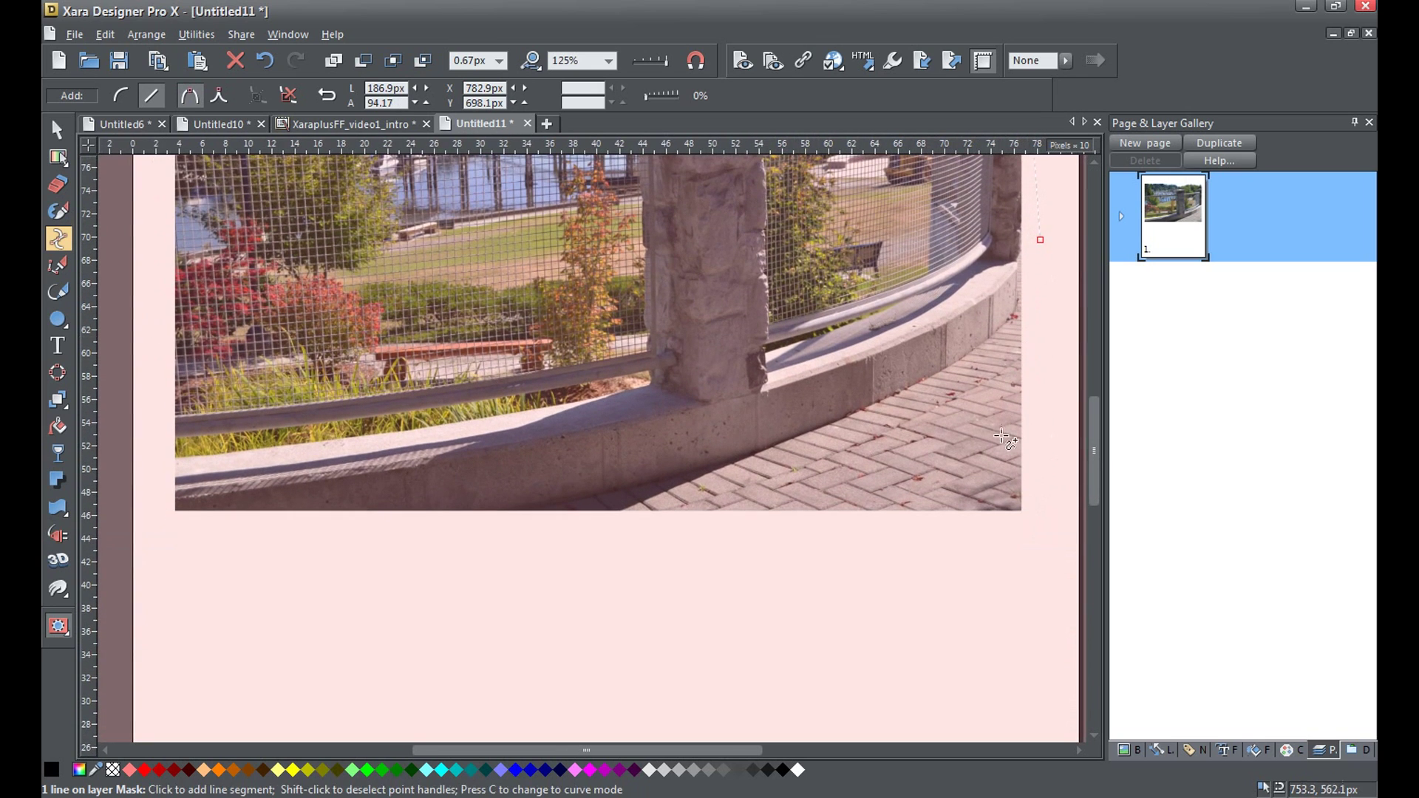
pyautogui.click(1034, 538)
pyautogui.click(160, 527)
pyautogui.scroll(8, 289, 651)
pyautogui.scroll(-1, 295, 579)
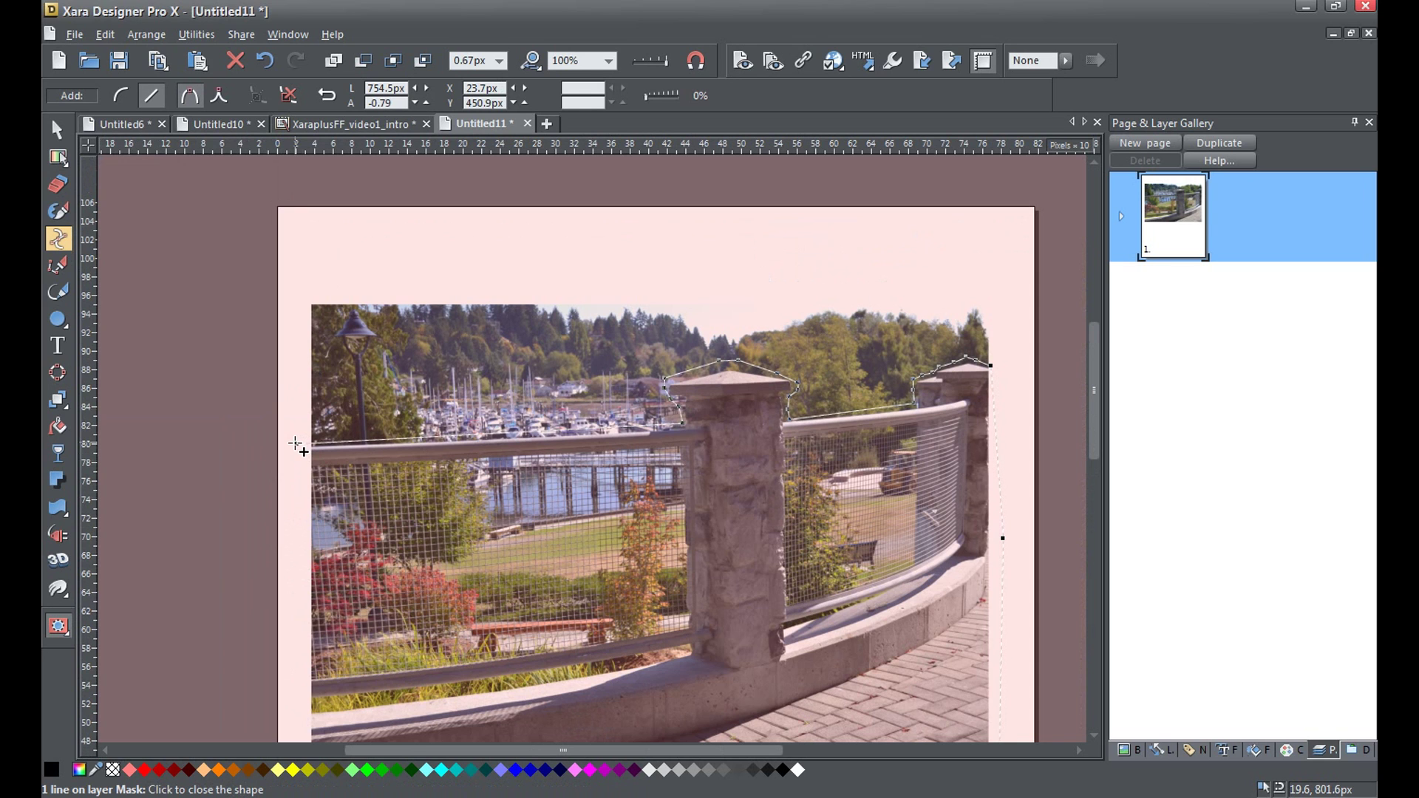
pyautogui.click(298, 447)
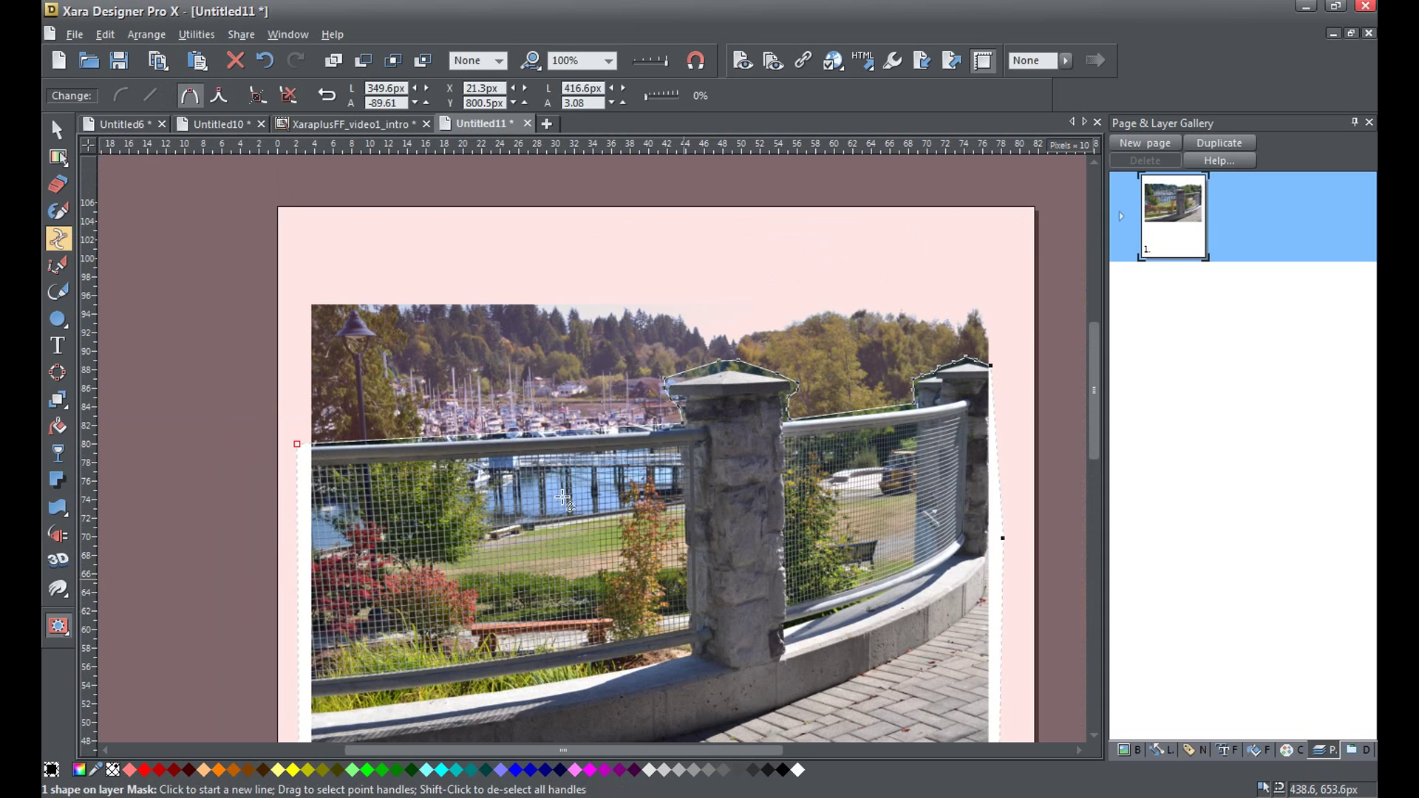
# Color-select the grey stone of the central pillar within the mask, using 3% color tolerance and 7% fade
pyautogui.click(60, 159)
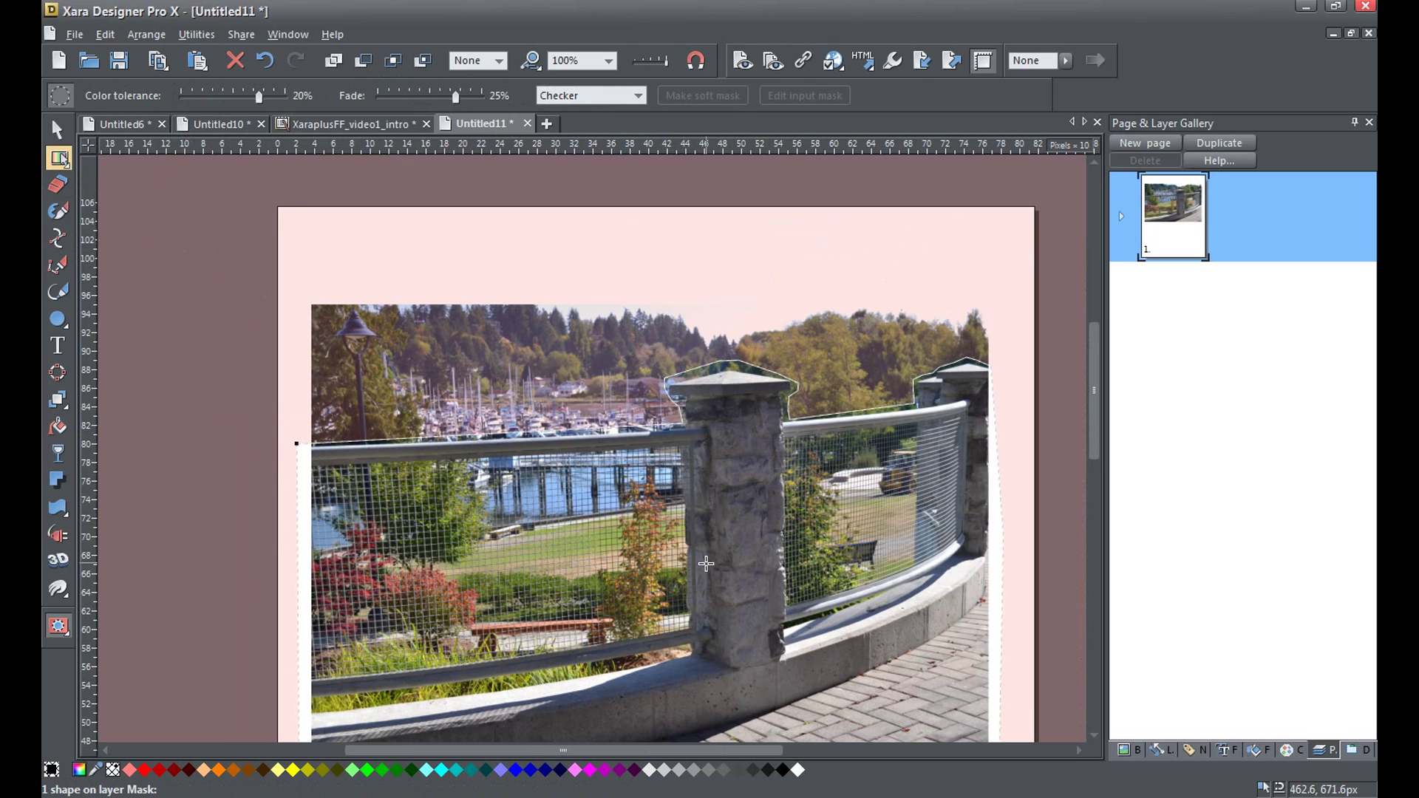
pyautogui.scroll(3, 734, 555)
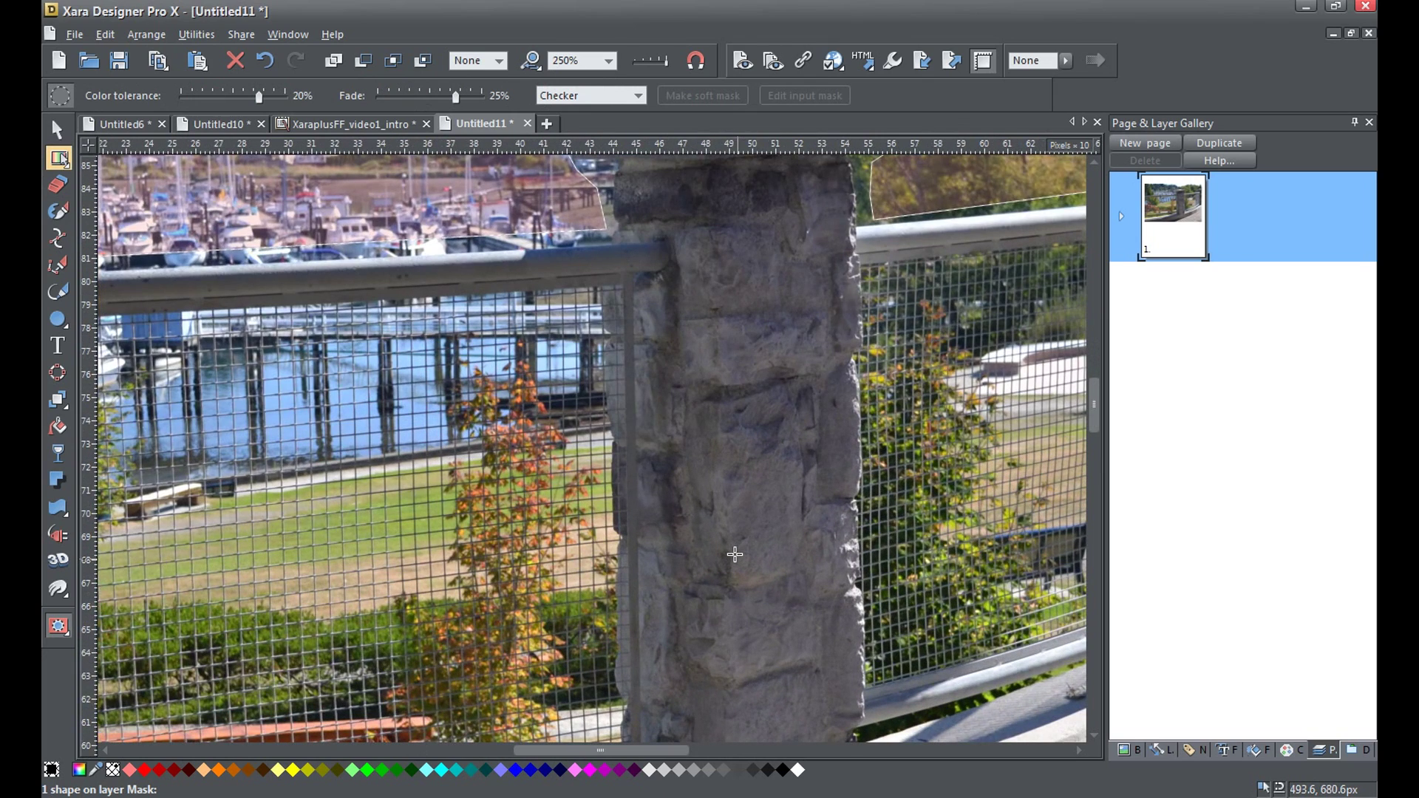
pyautogui.click(804, 649)
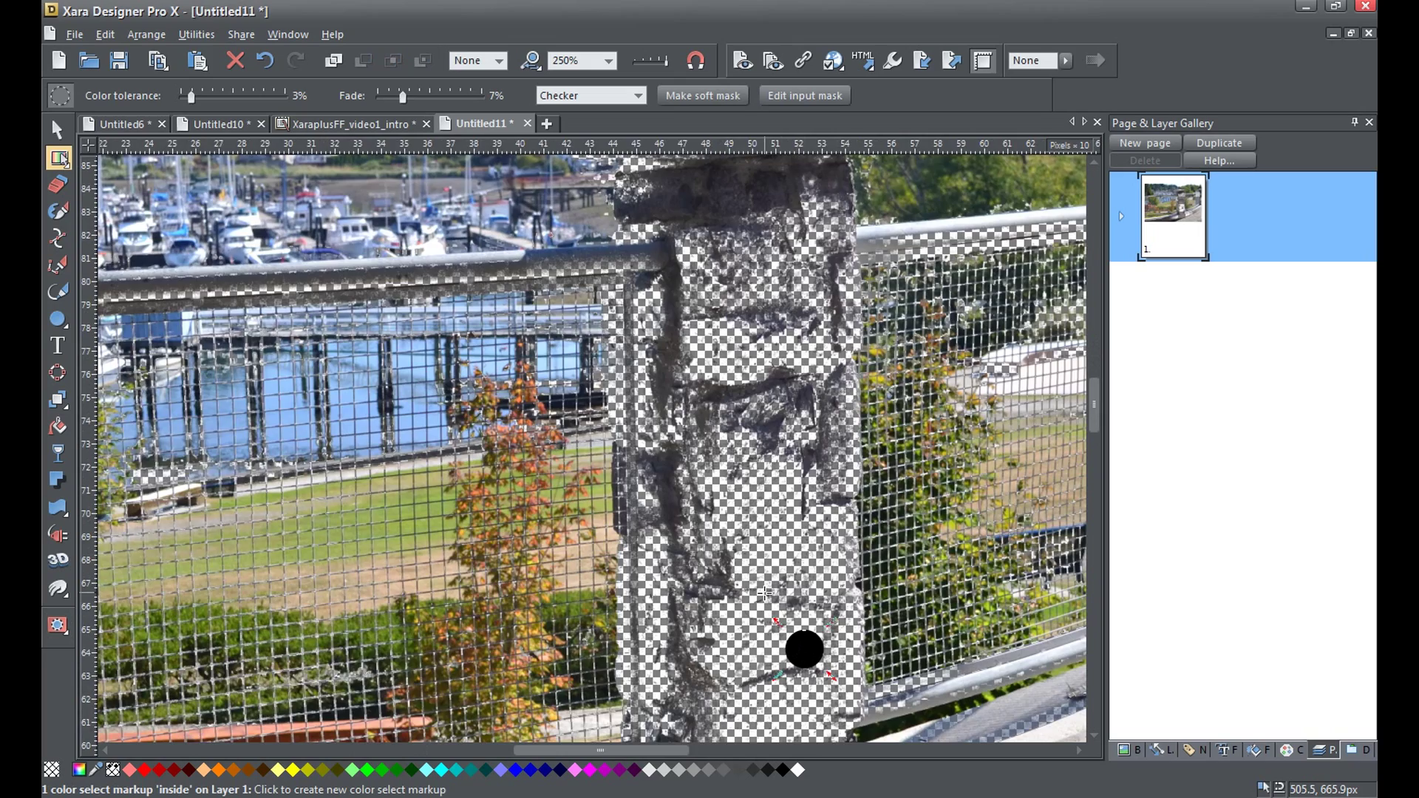
pyautogui.scroll(-2, 765, 594)
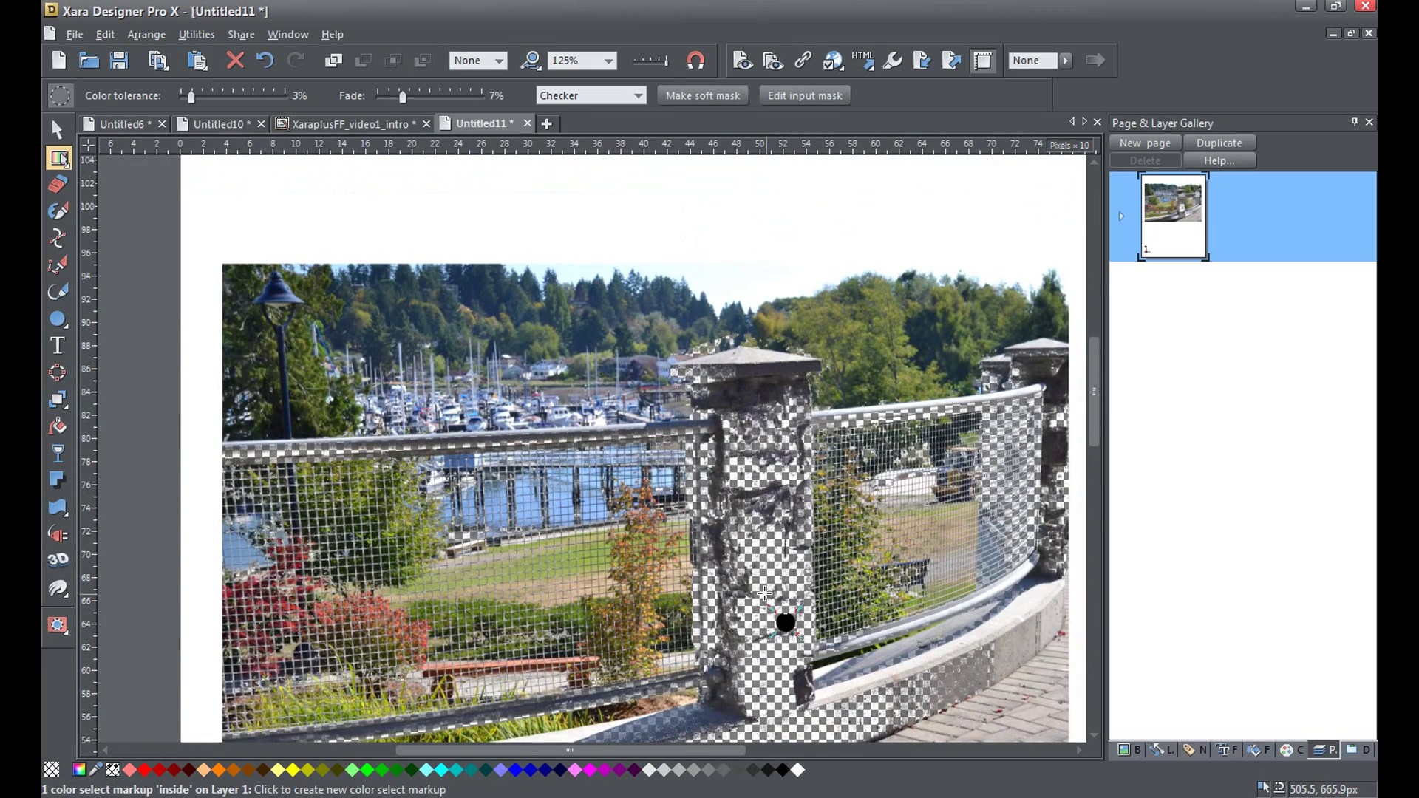
# Add a second color selection on the brick paving and make a soft mask from both selections
pyautogui.scroll(-3, 768, 653)
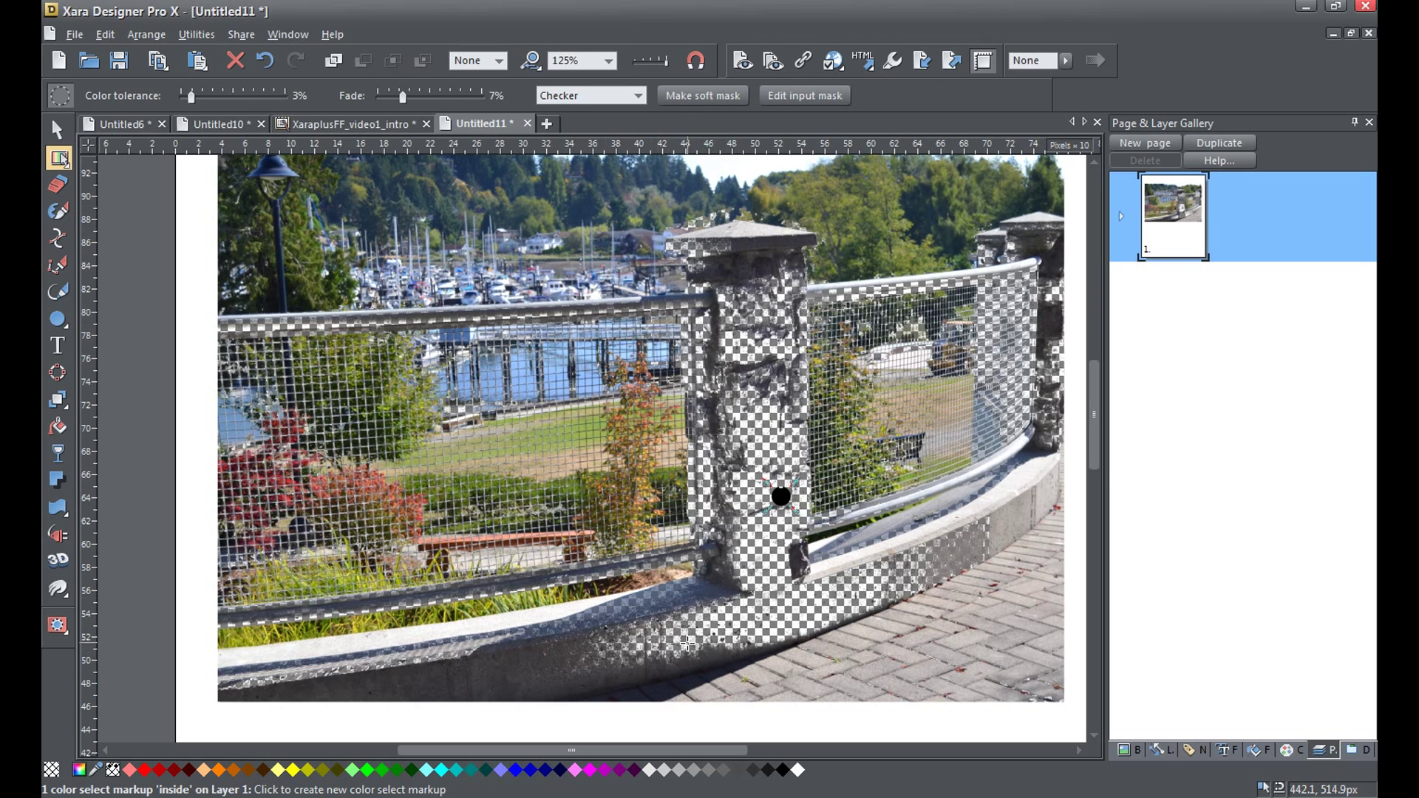
pyautogui.scroll(-3, 702, 643)
pyautogui.hscroll(-2, 702, 643)
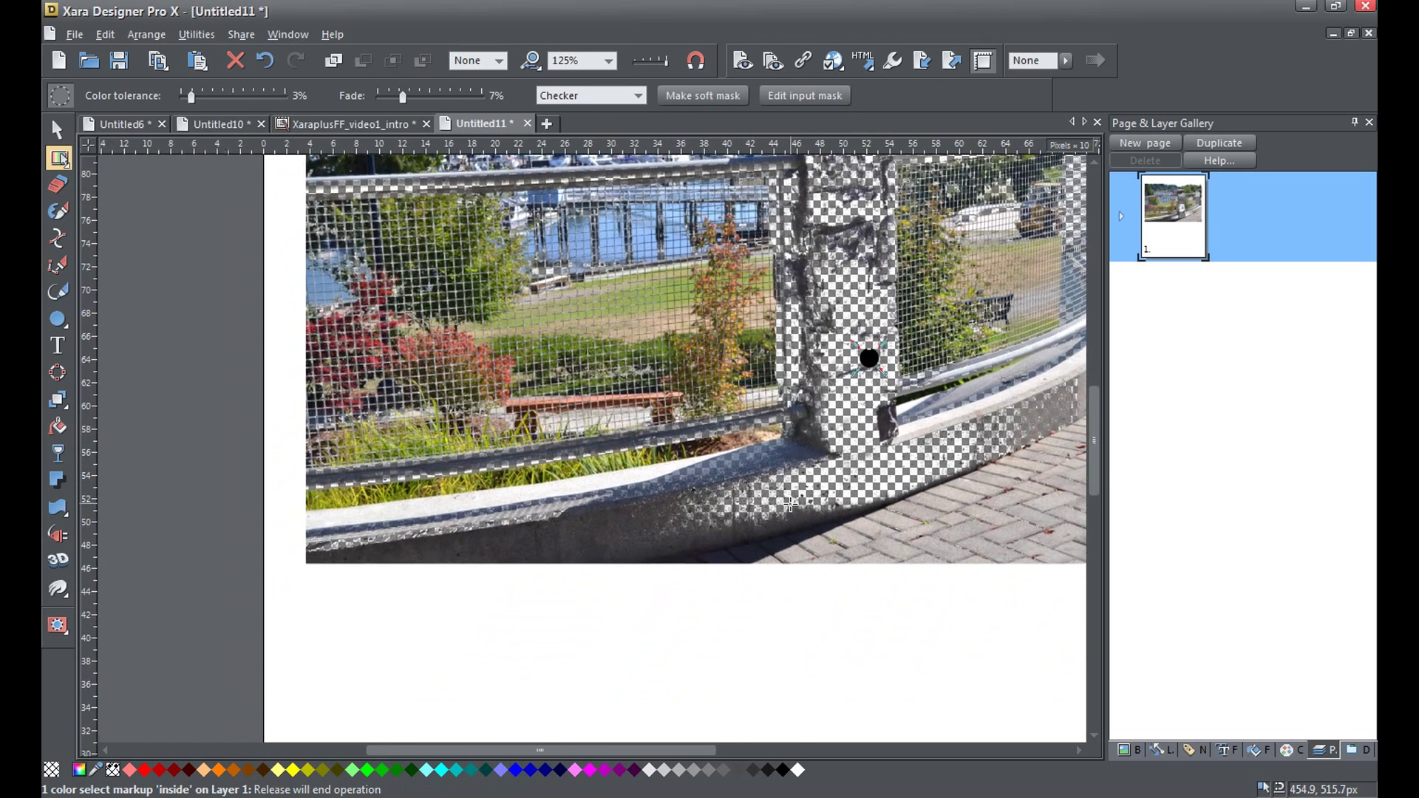
pyautogui.scroll(4, 787, 399)
pyautogui.hscroll(1, 788, 399)
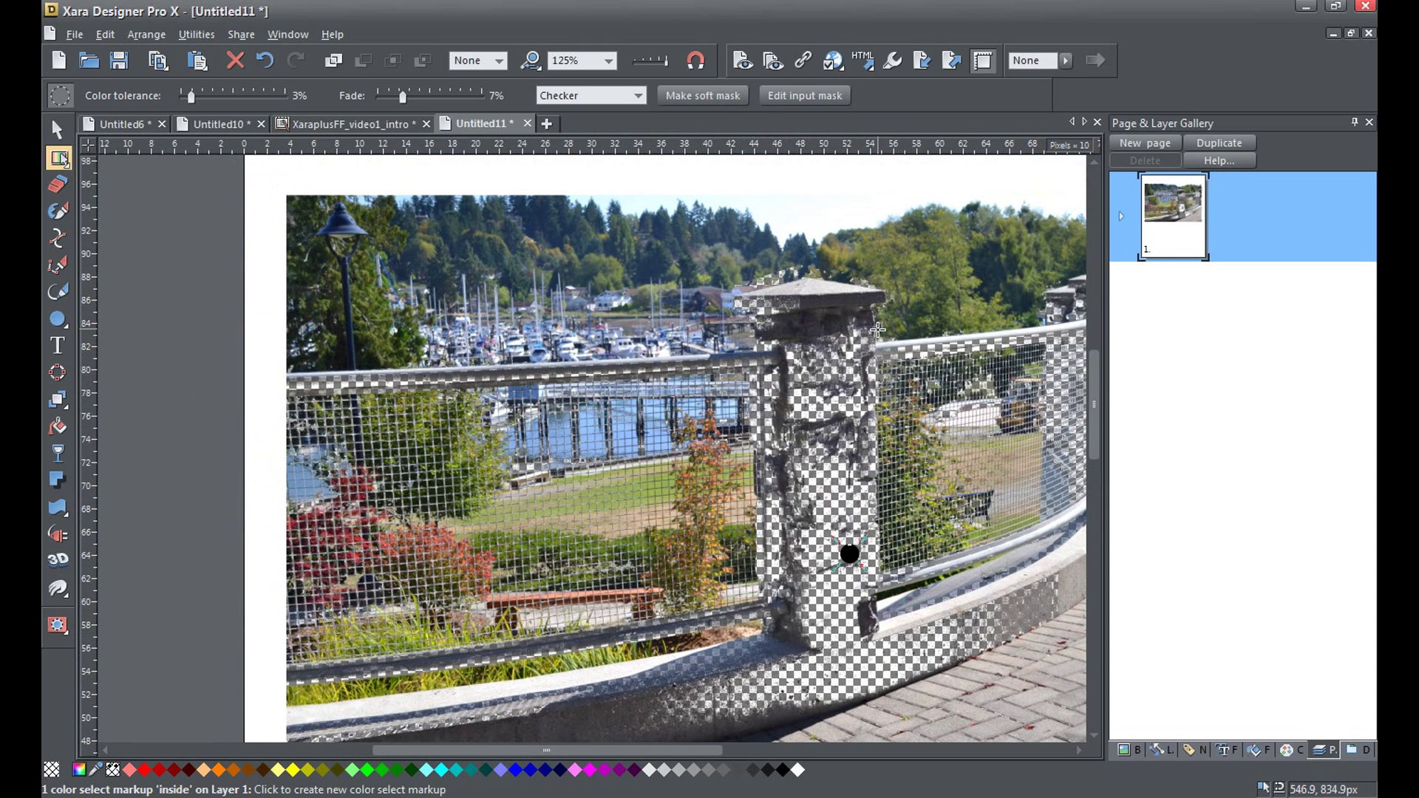
pyautogui.moveTo(740, 711); pyautogui.dragTo(776, 554)
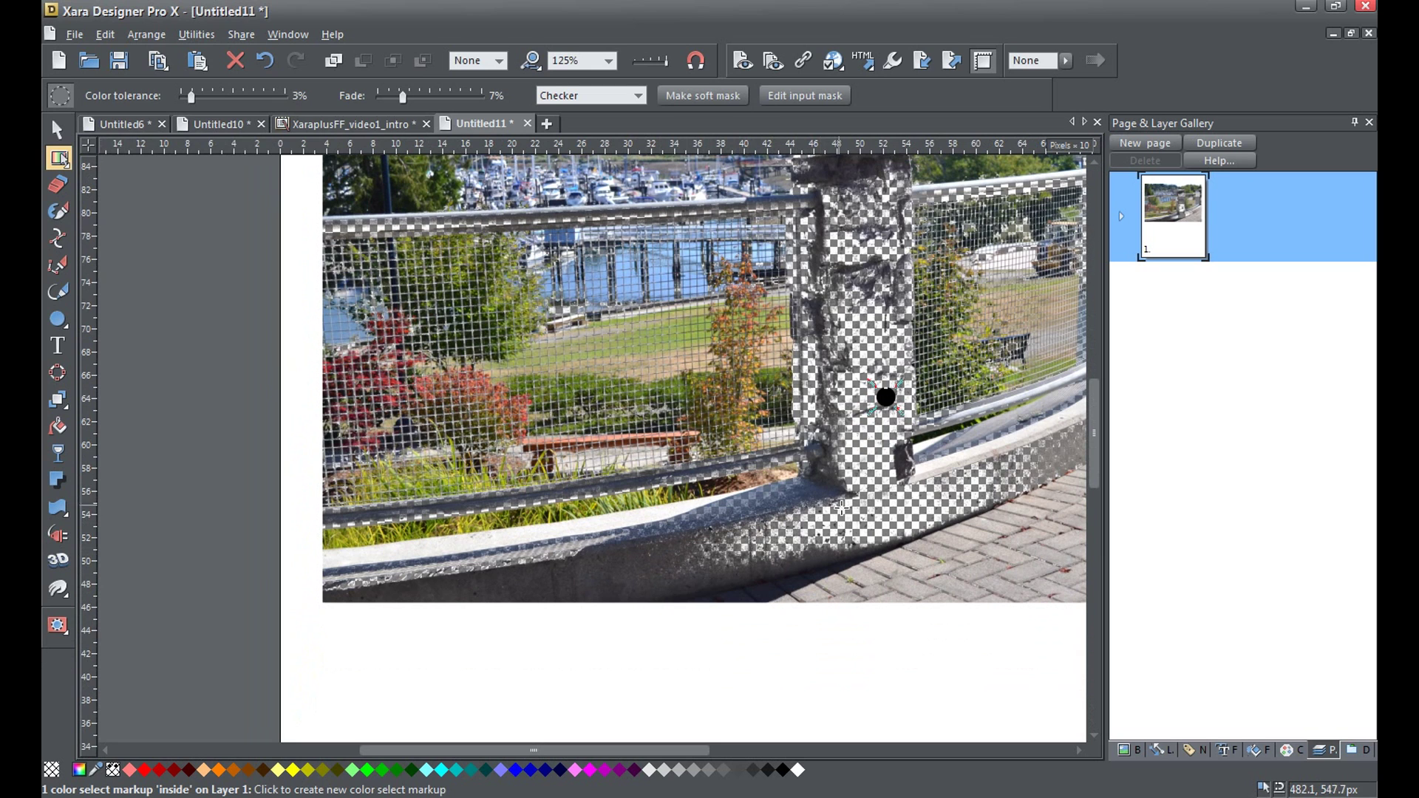
pyautogui.moveTo(846, 517); pyautogui.dragTo(589, 558)
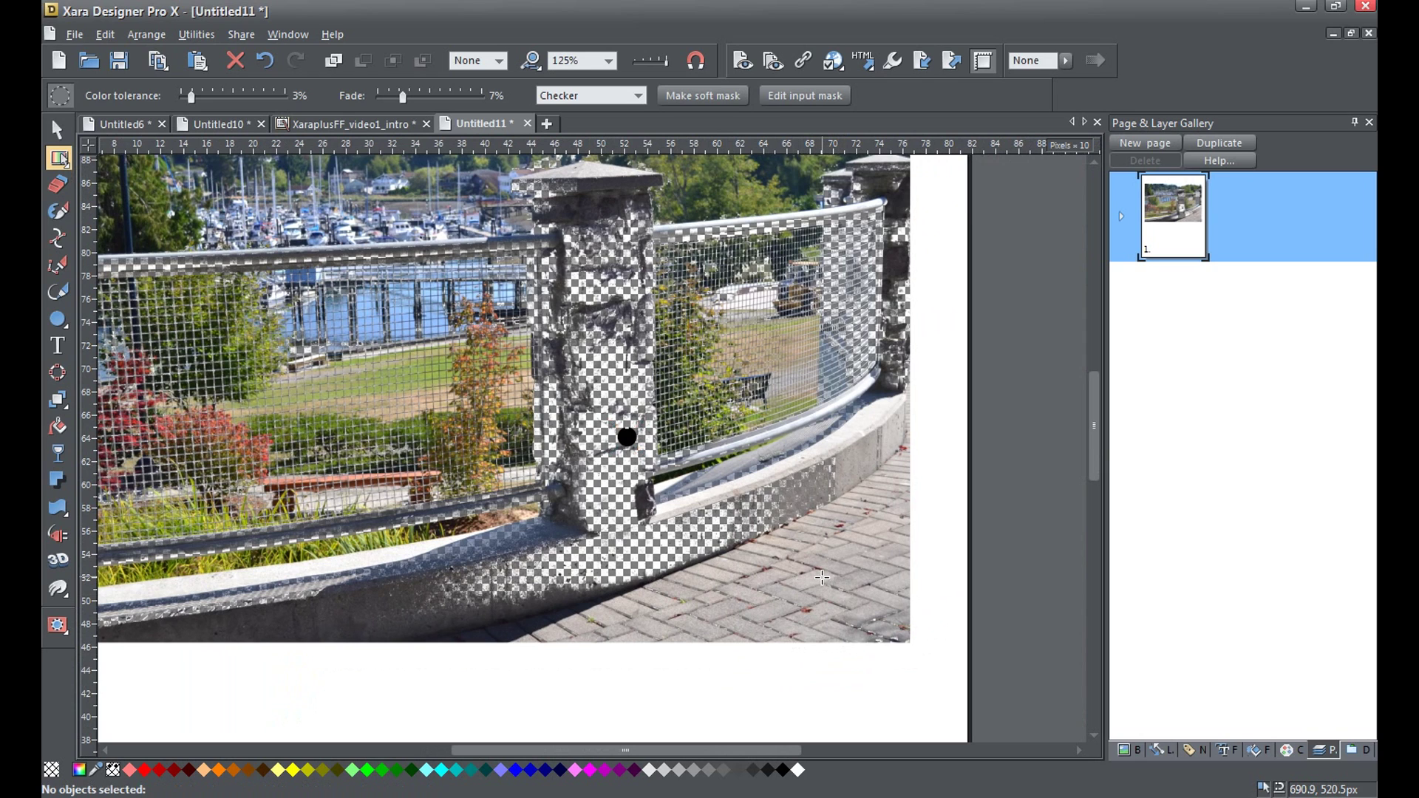
pyautogui.click(822, 577)
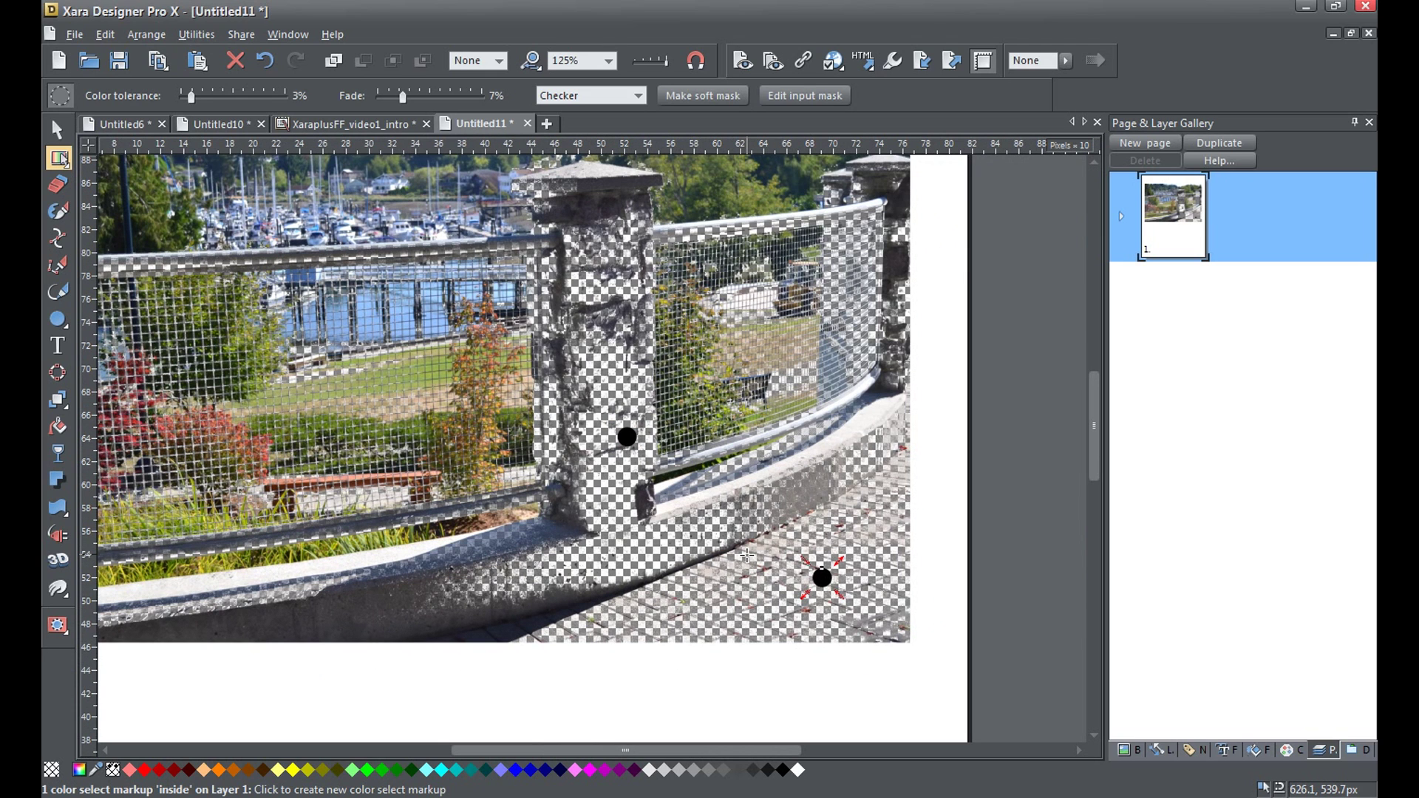
pyautogui.scroll(-1, 747, 555)
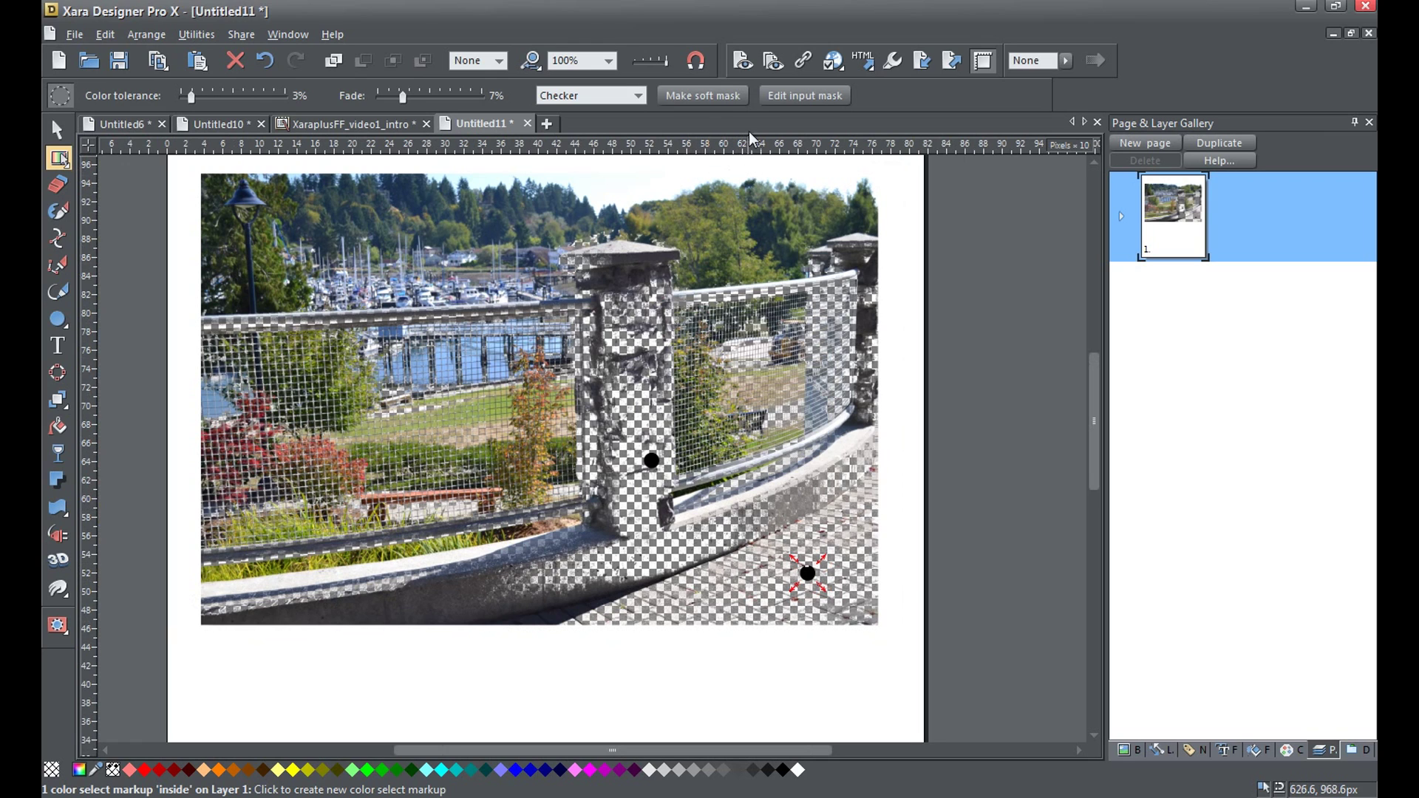
pyautogui.click(697, 96)
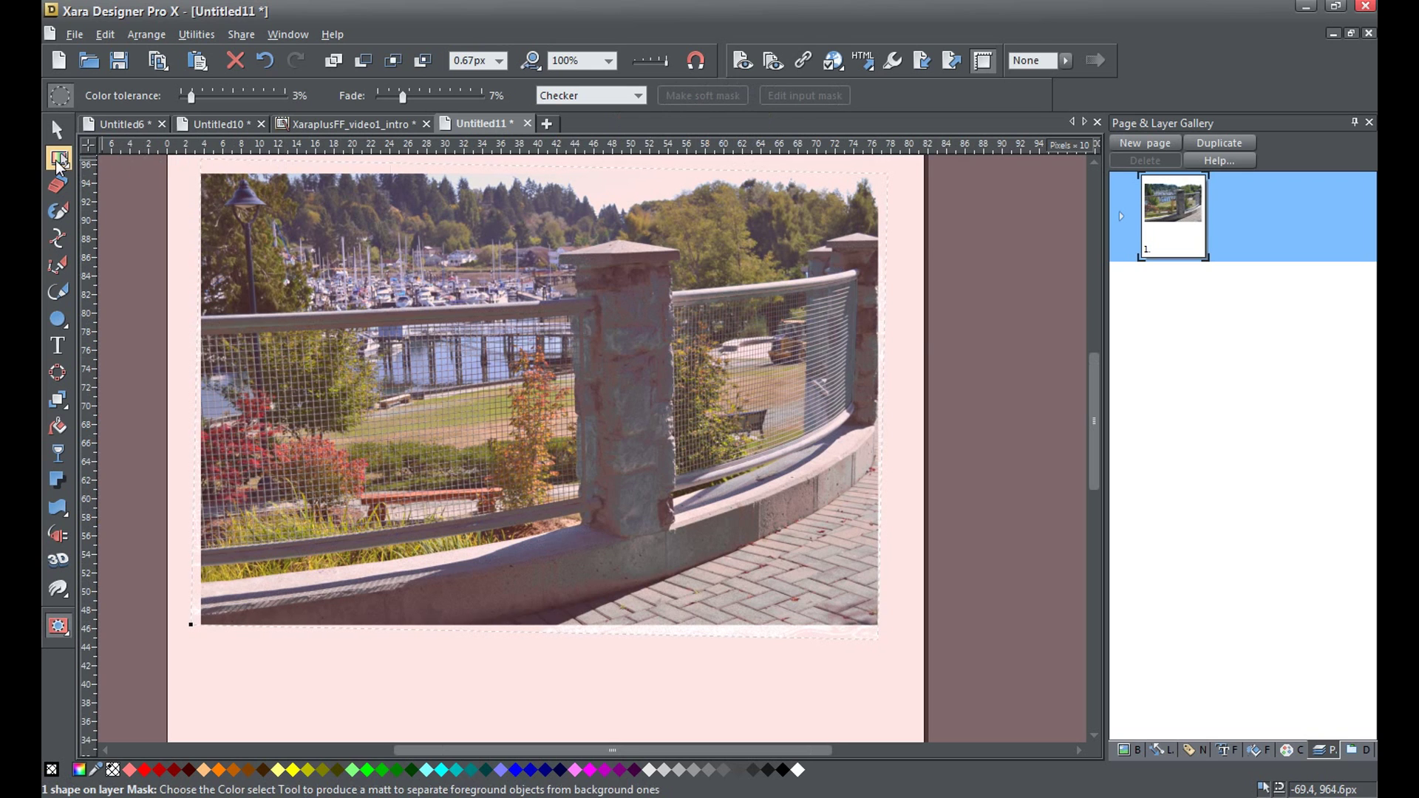
# With the Photo tool, set the masked foreground's sharpness to 16 and its saturation to 36
pyautogui.click(95, 158)
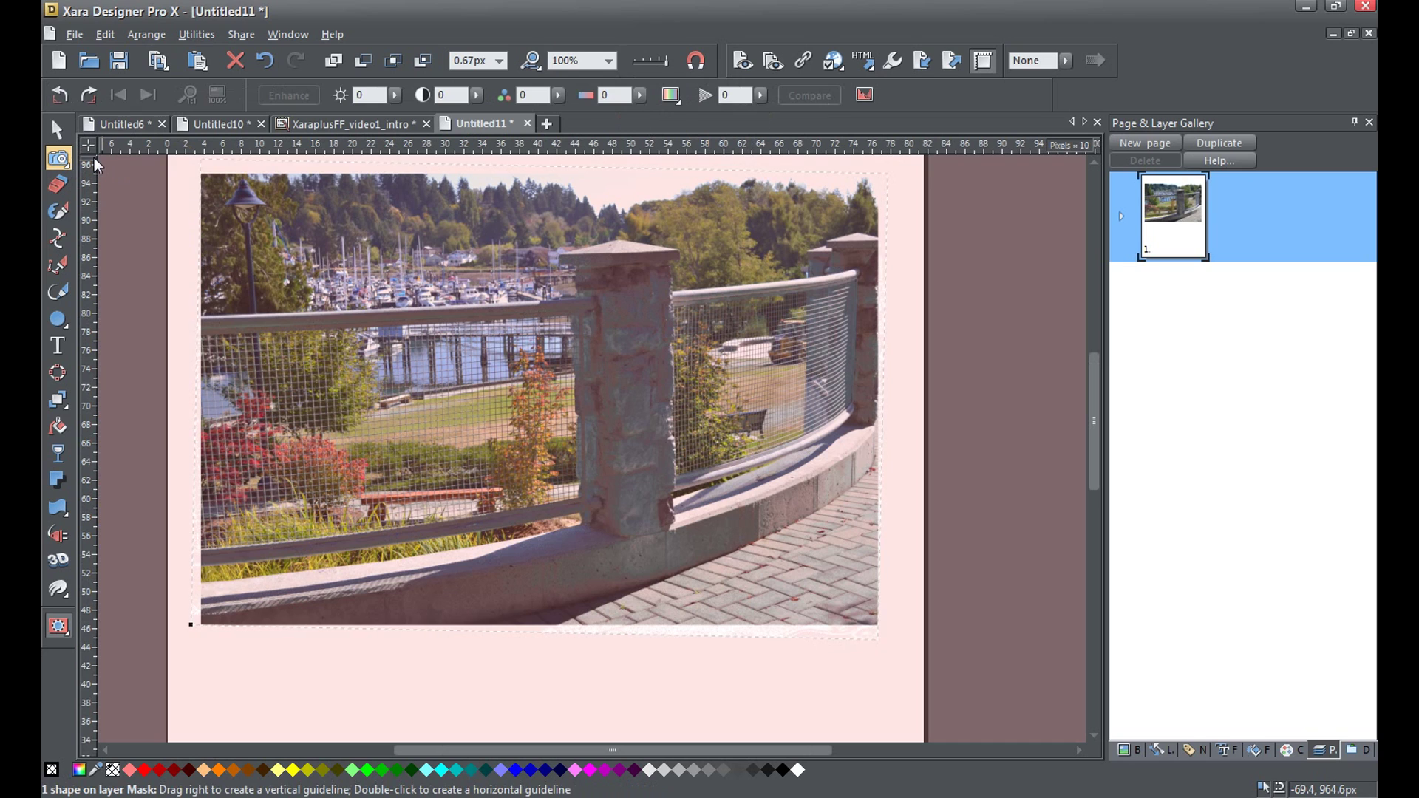
pyautogui.click(761, 96)
pyautogui.moveTo(763, 122)
pyautogui.mouseDown()
pyautogui.moveTo(797, 123)
pyautogui.moveTo(778, 123)
pyautogui.mouseUp()
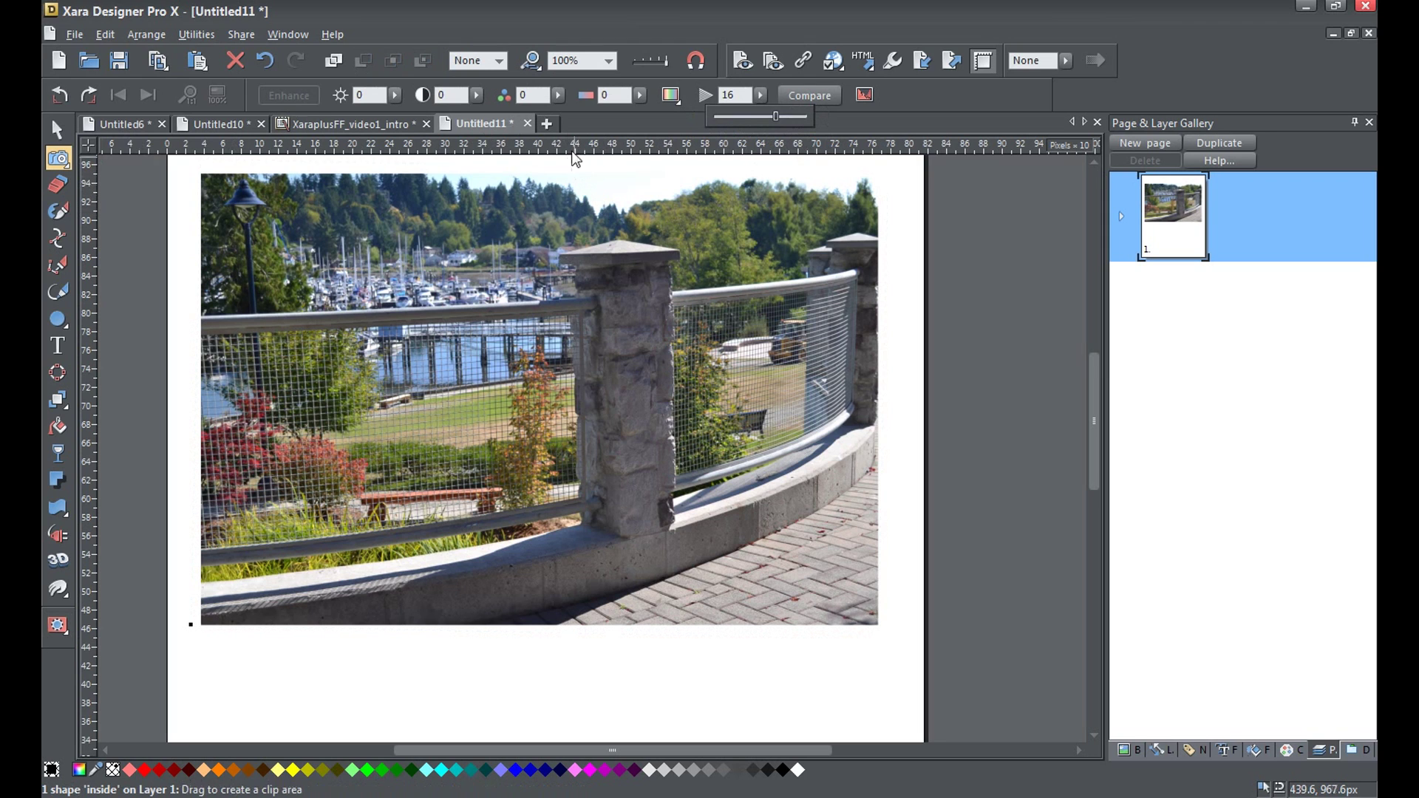
pyautogui.click(560, 95)
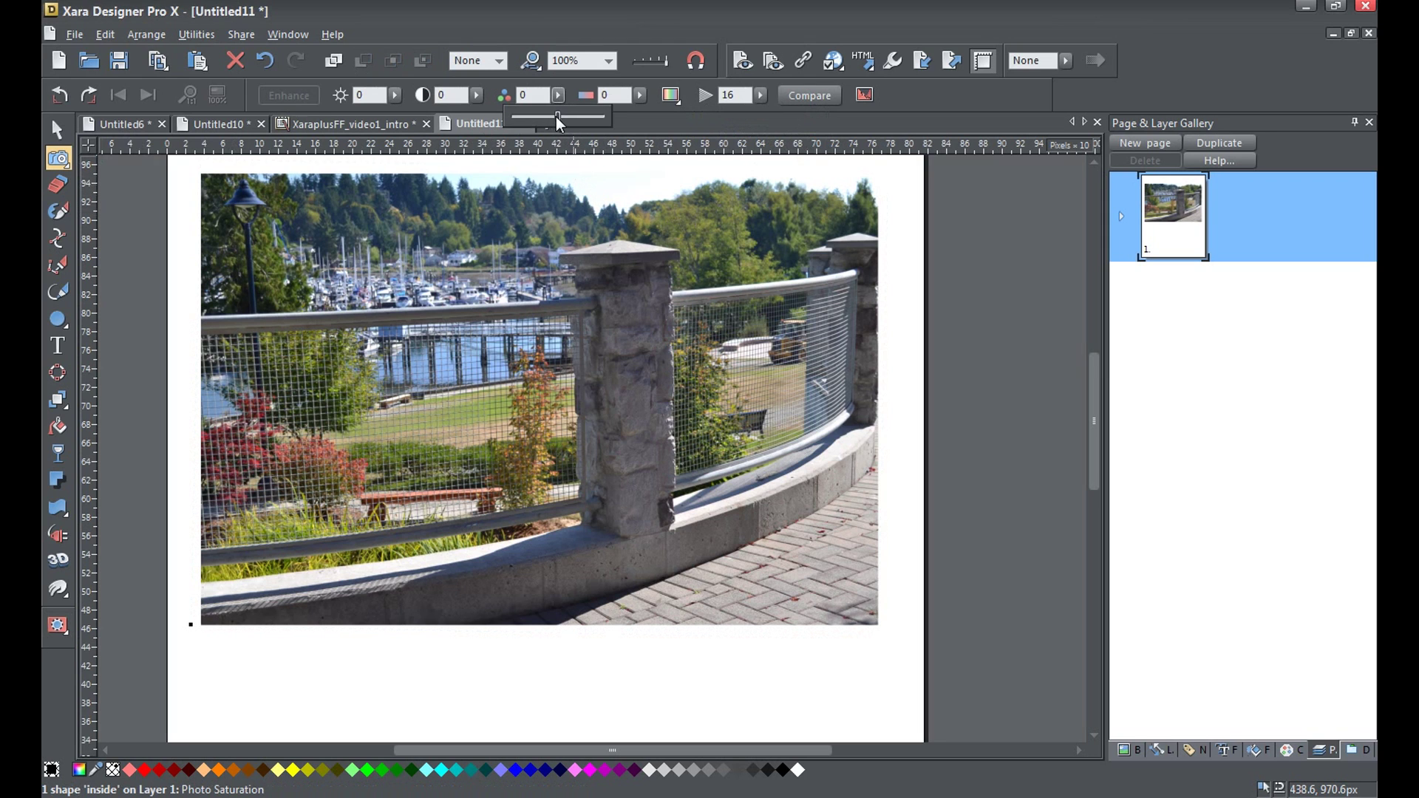
pyautogui.moveTo(569, 124); pyautogui.dragTo(587, 124)
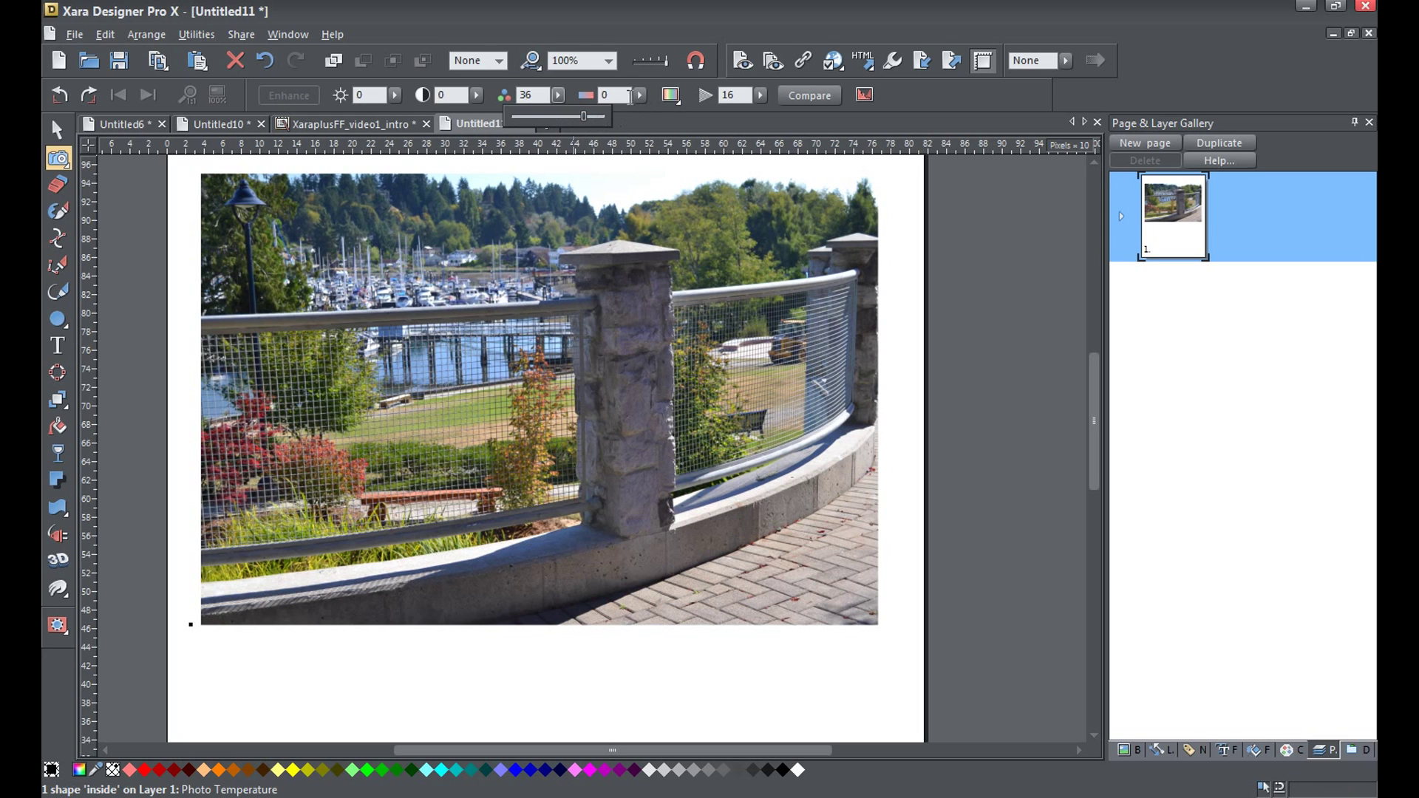
# Adjust the masked foreground's tone with temperature 11, contrast 5 and brightness 6
pyautogui.click(640, 95)
pyautogui.moveTo(640, 118); pyautogui.dragTo(654, 124)
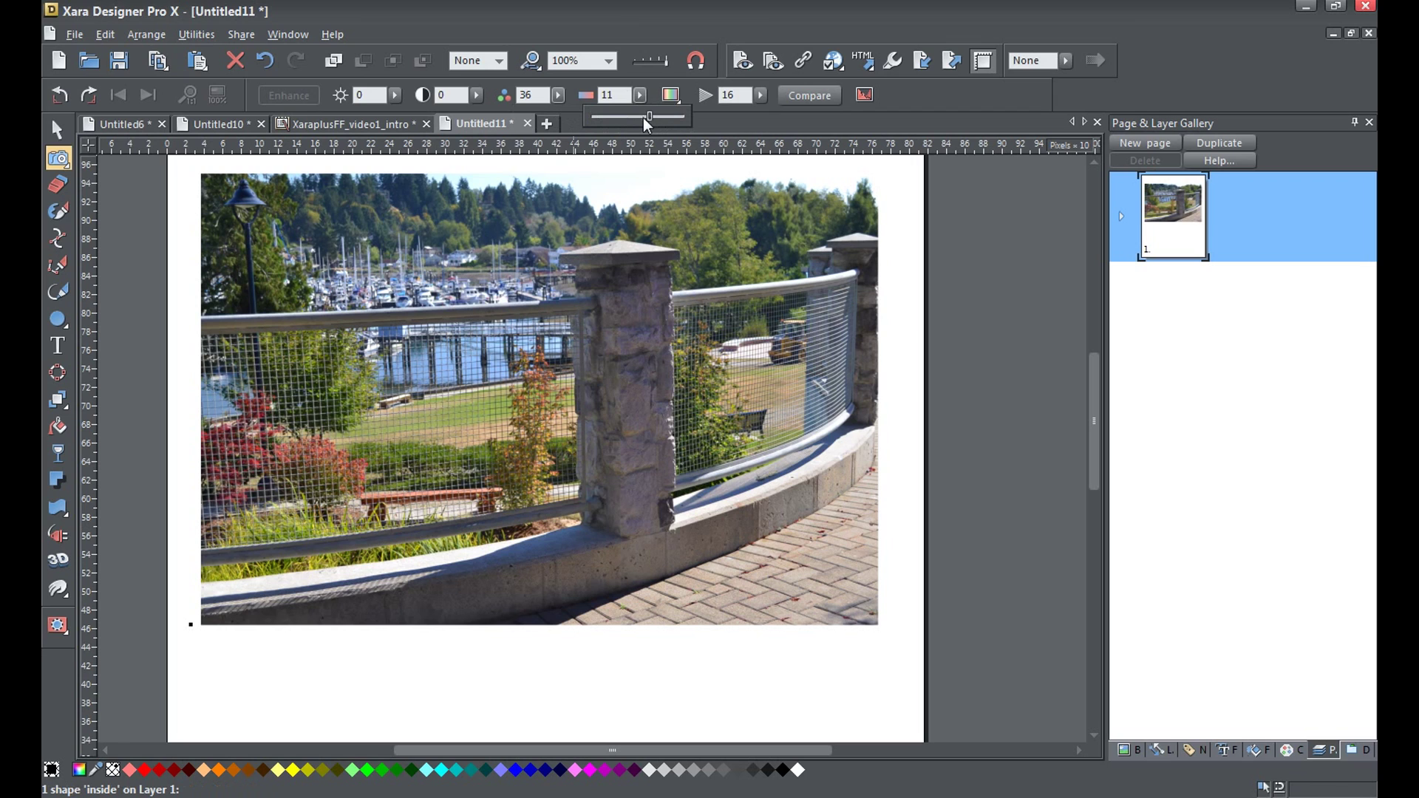
pyautogui.click(476, 96)
pyautogui.moveTo(474, 116); pyautogui.dragTo(480, 118)
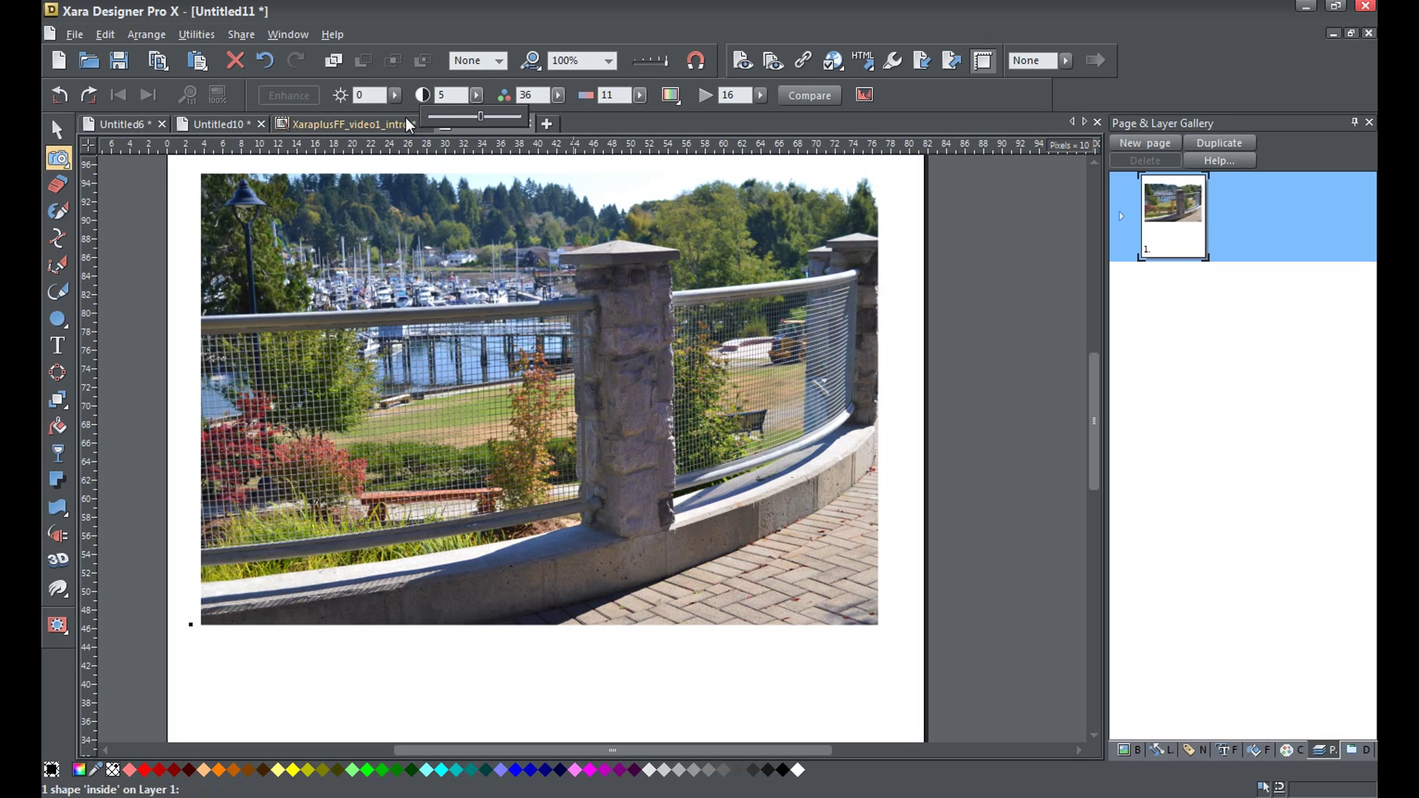
pyautogui.click(394, 95)
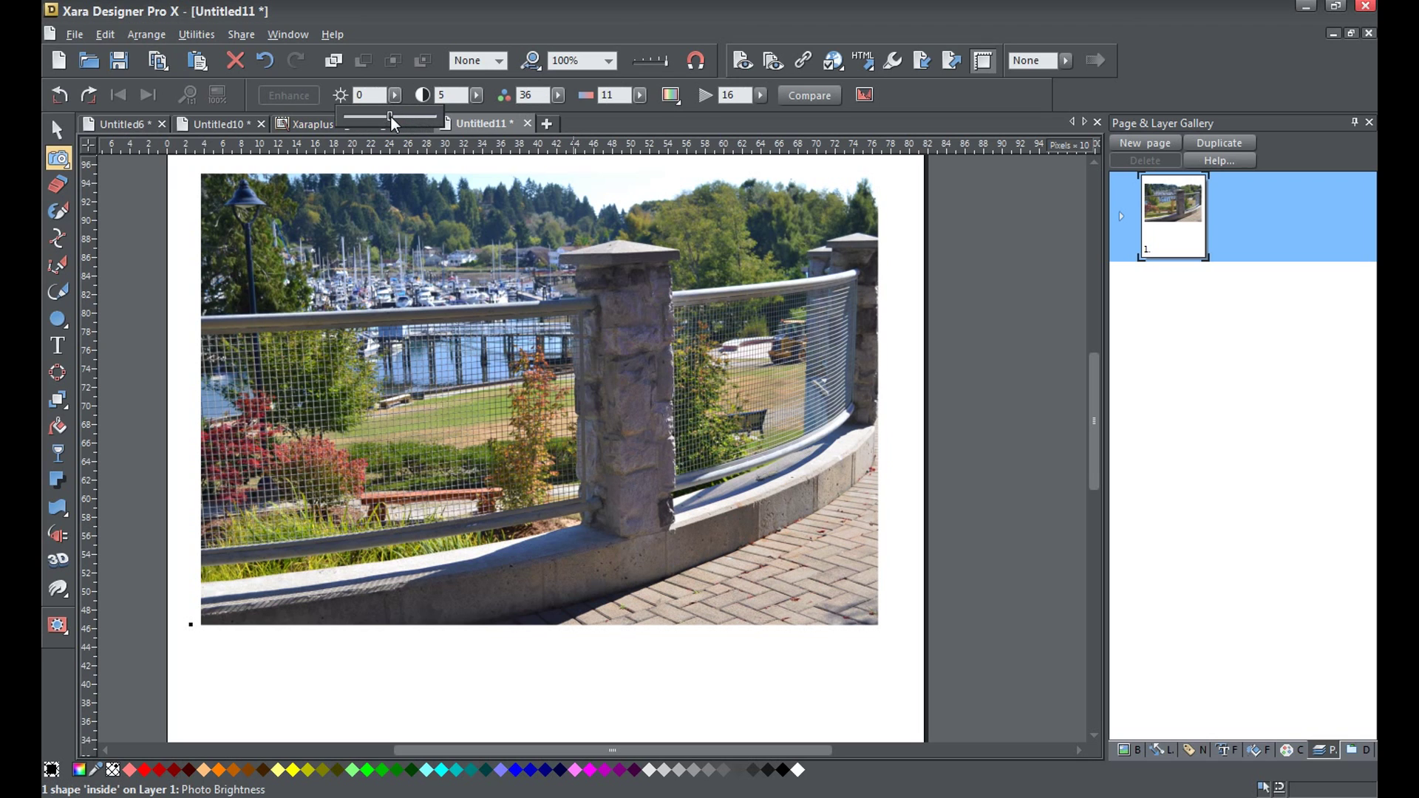
pyautogui.moveTo(392, 118); pyautogui.dragTo(400, 119)
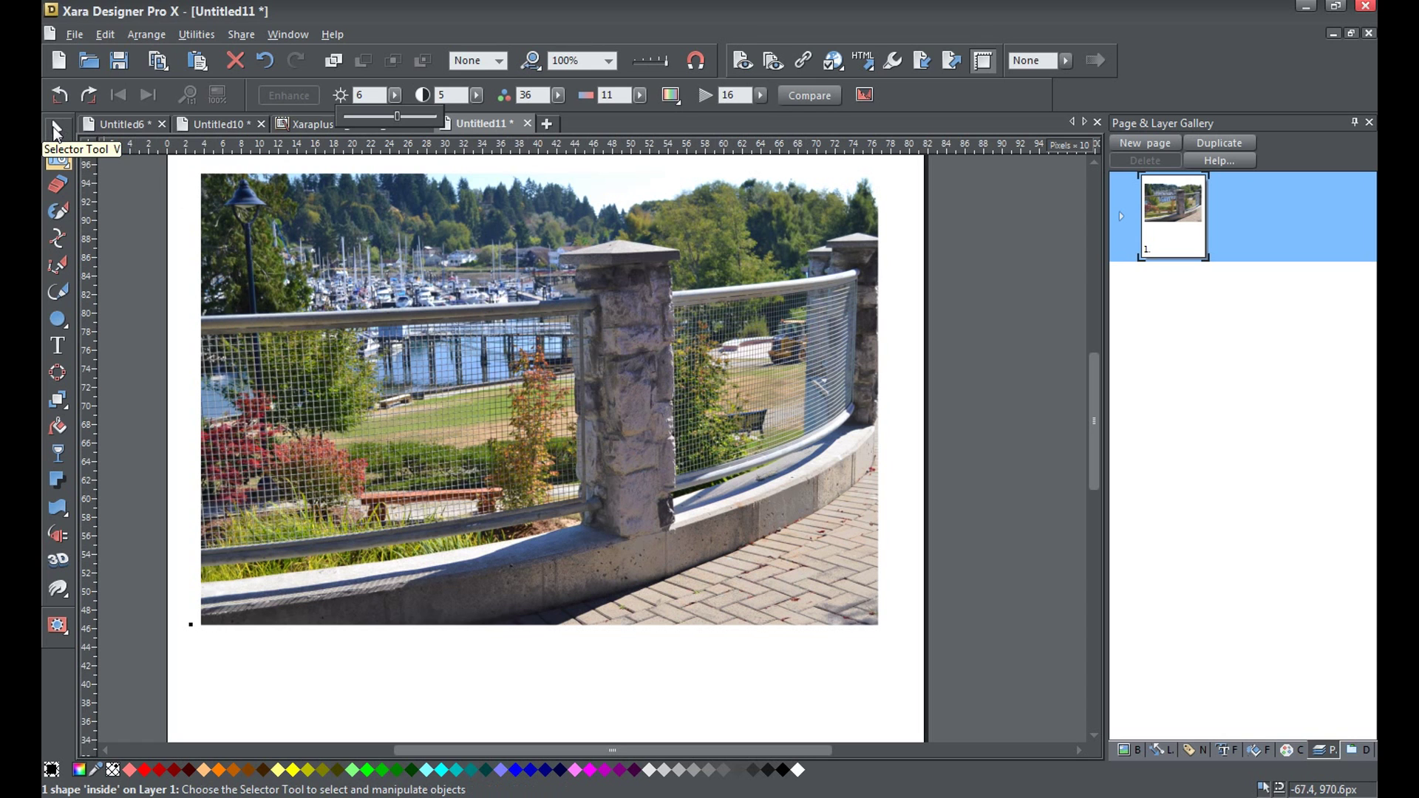
# Select the whole clipped harbour photo and start a new Filter Forge 3 live effect on it
pyautogui.click(55, 132)
pyautogui.click(433, 440)
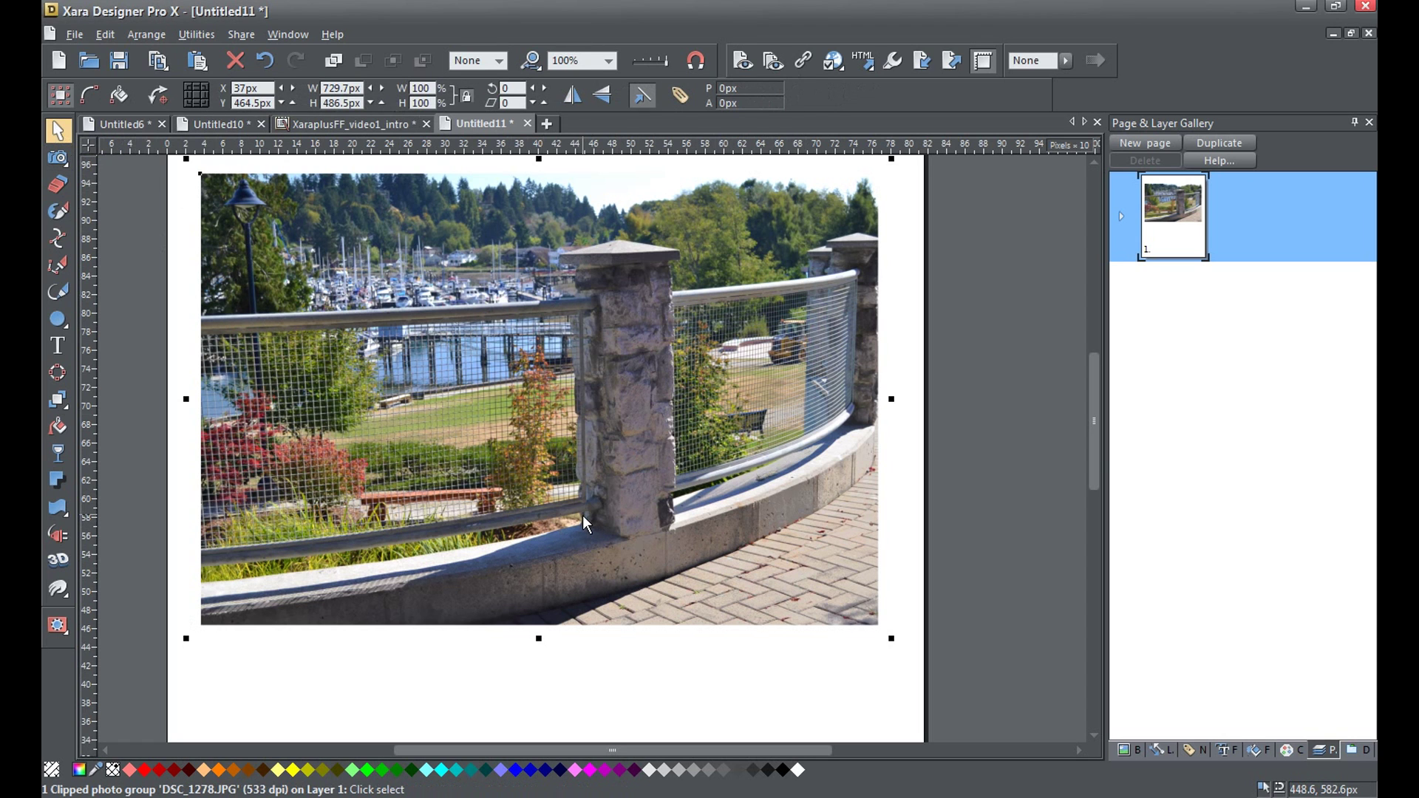
pyautogui.scroll(-2, 583, 516)
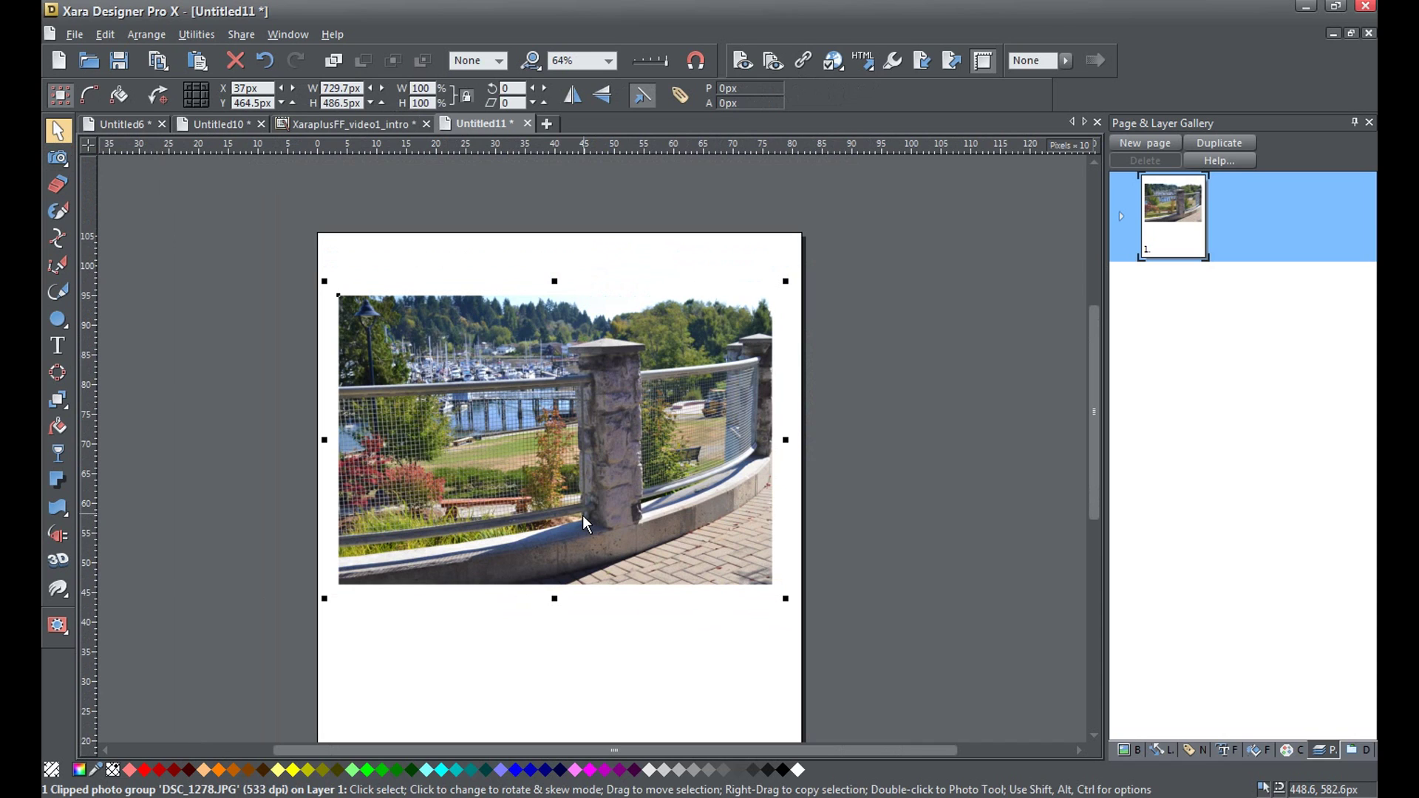
pyautogui.click(59, 535)
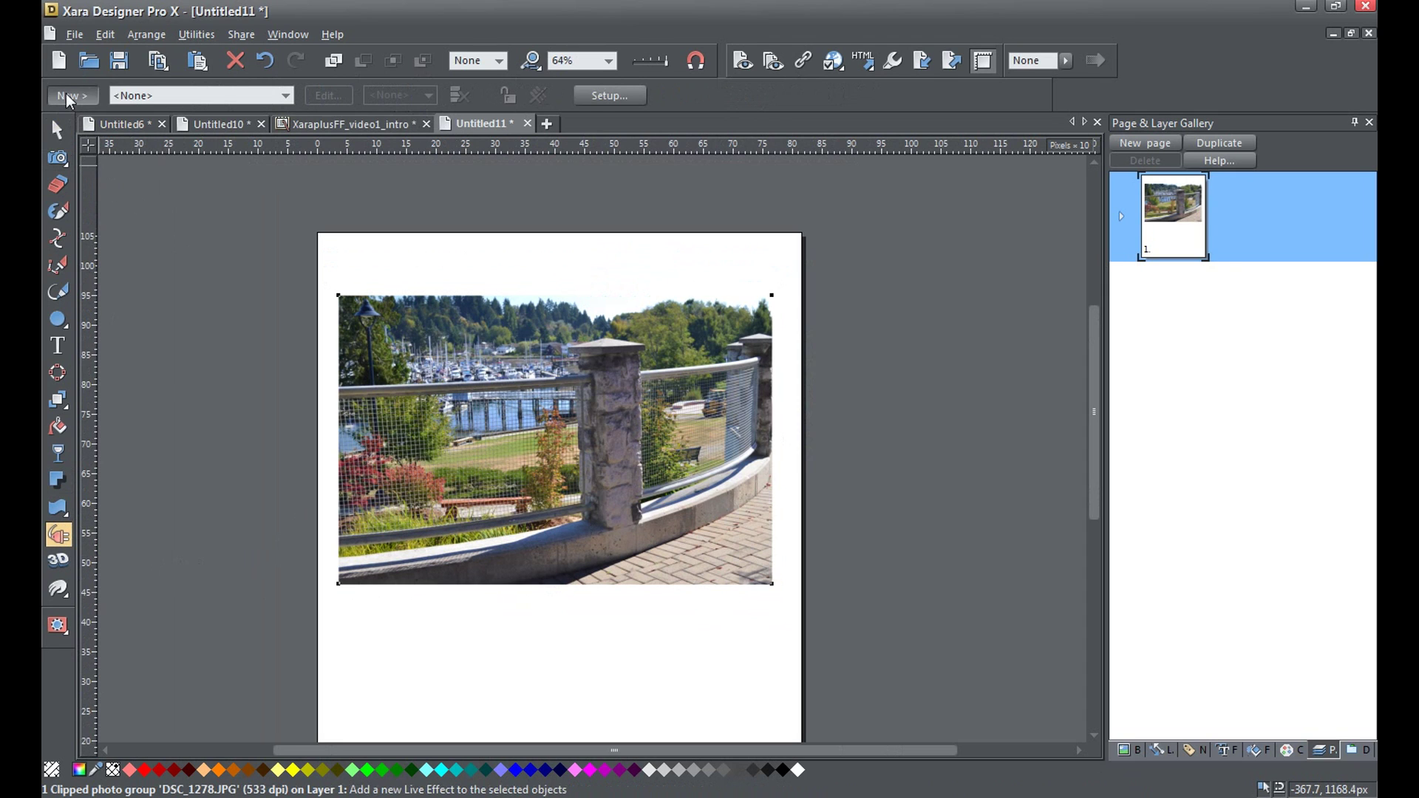
pyautogui.click(67, 97)
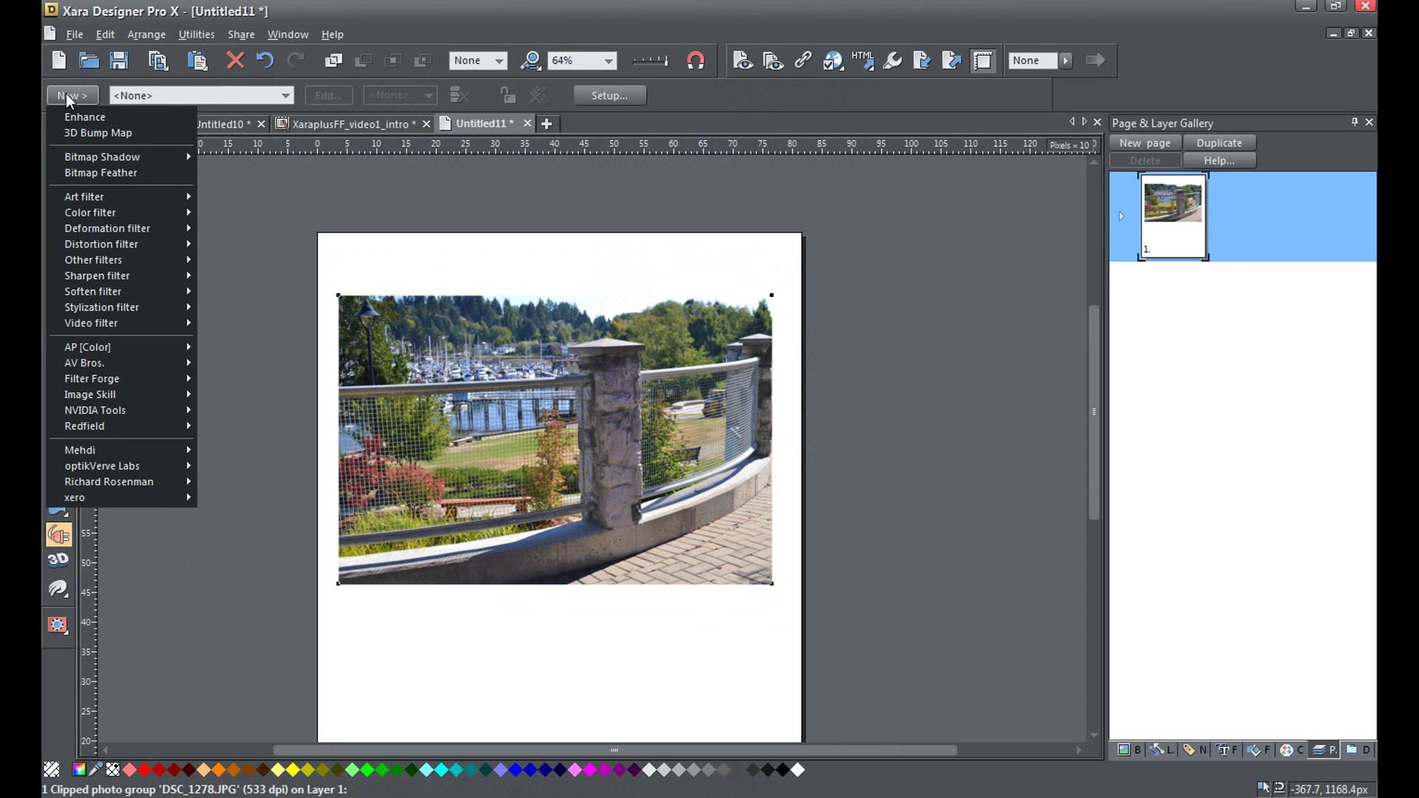
pyautogui.moveTo(153, 376)
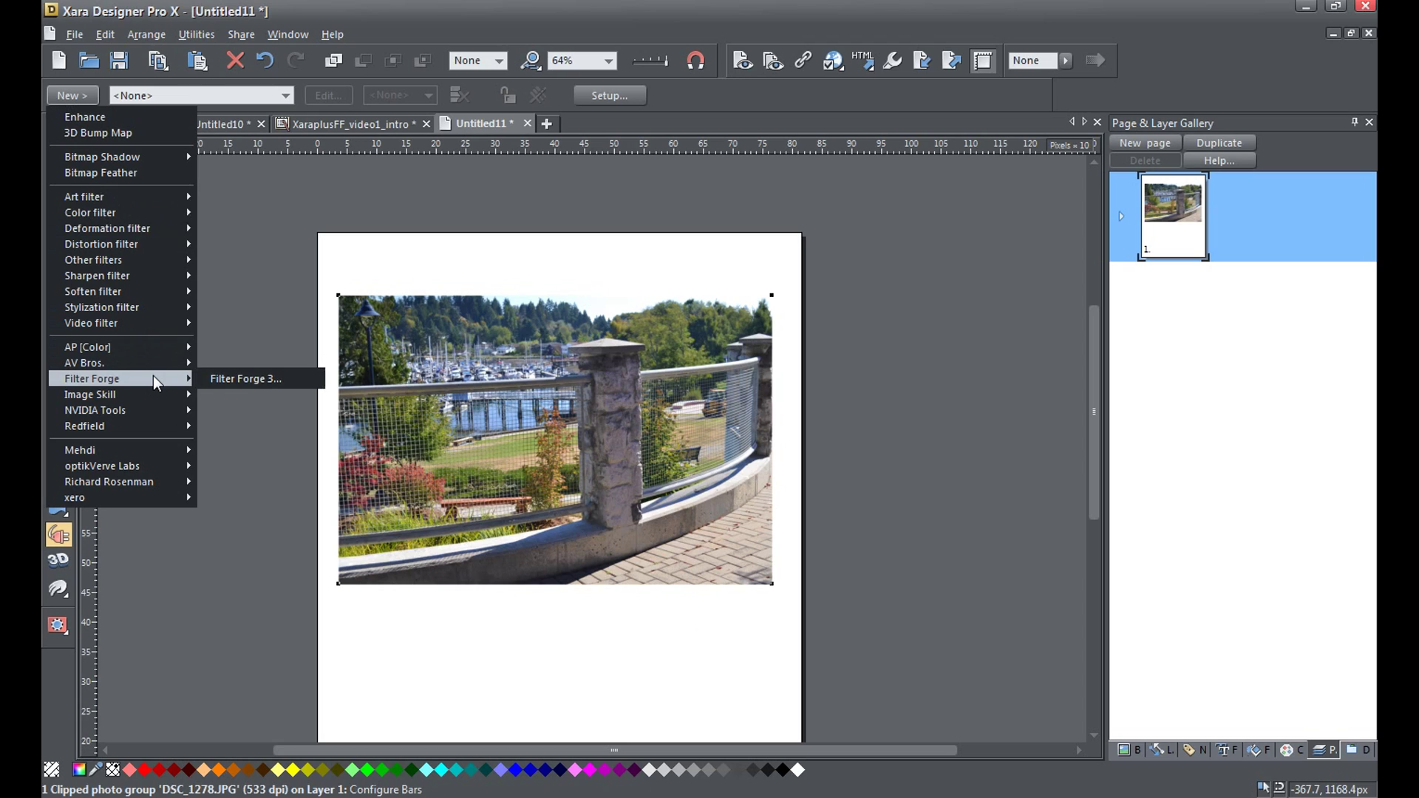
pyautogui.click(224, 378)
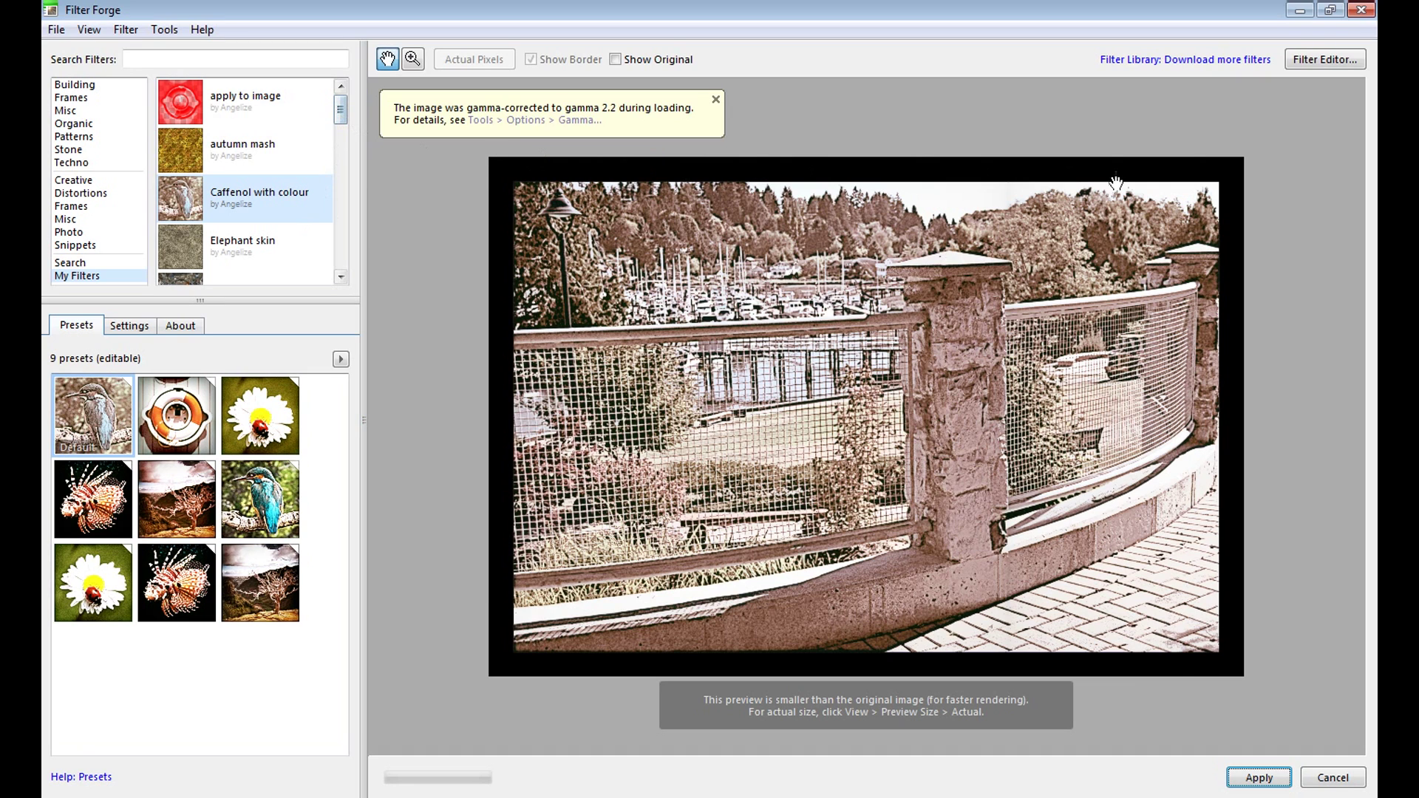
# Open the online Filter Forge filter library and look over its featured filters
pyautogui.click(1147, 67)
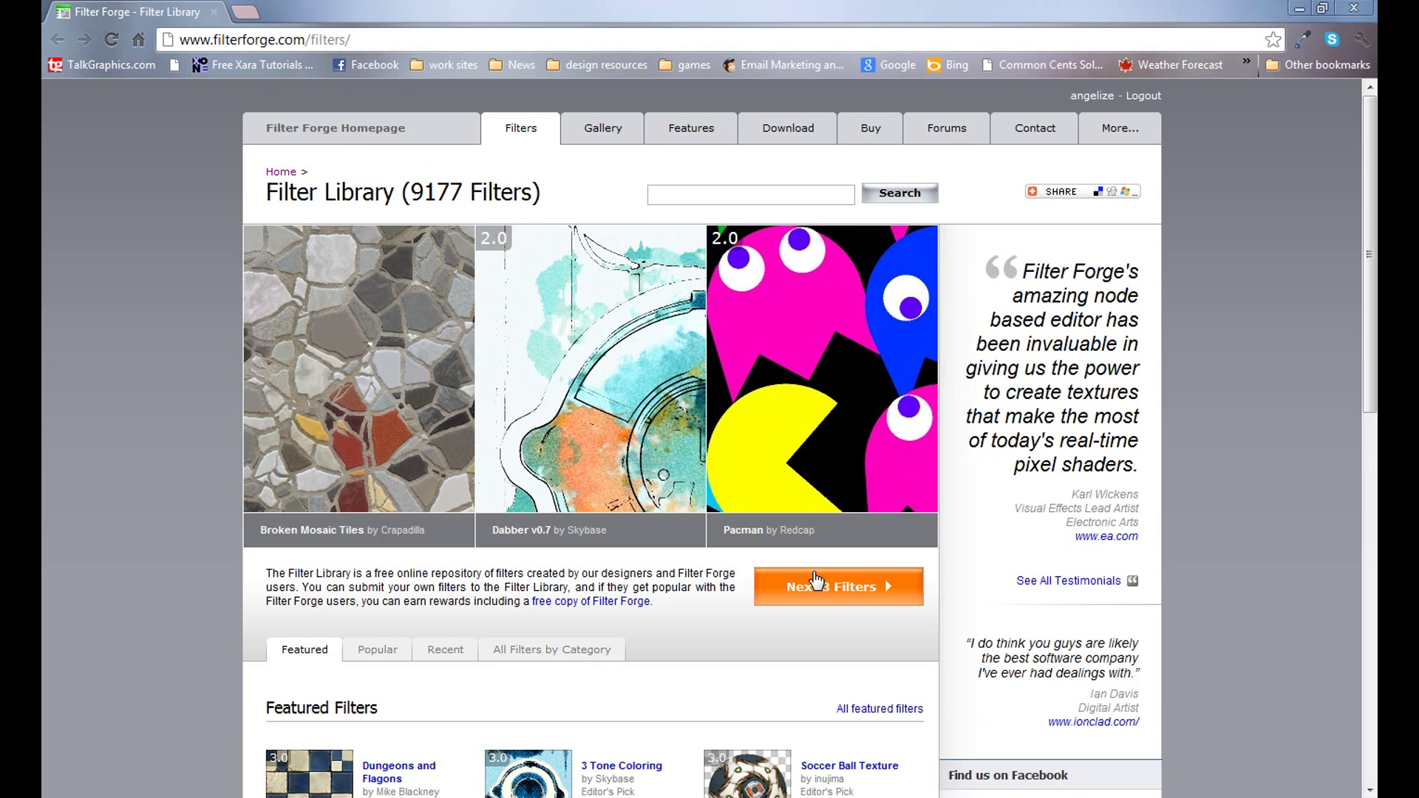
pyautogui.scroll(-2, 581, 562)
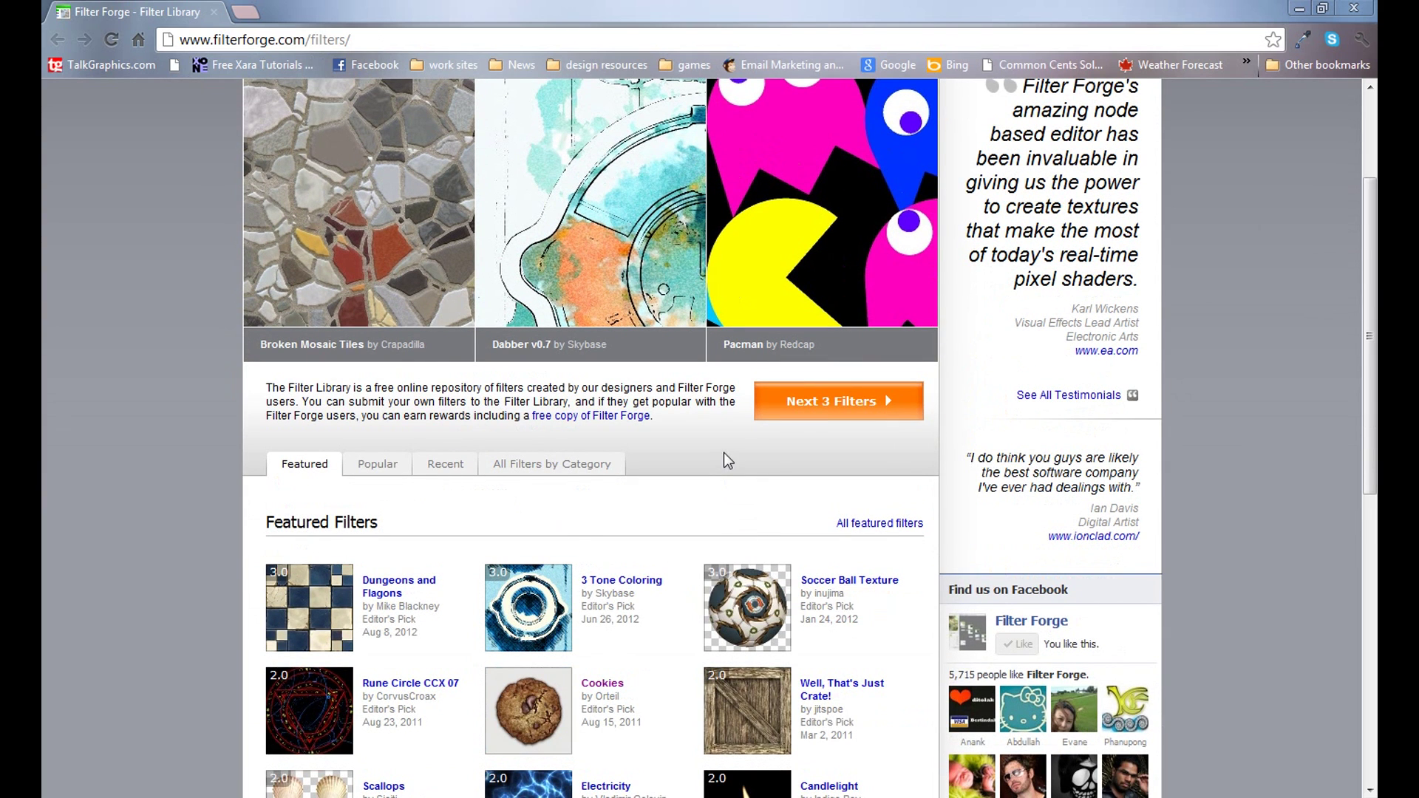
pyautogui.scroll(2, 728, 454)
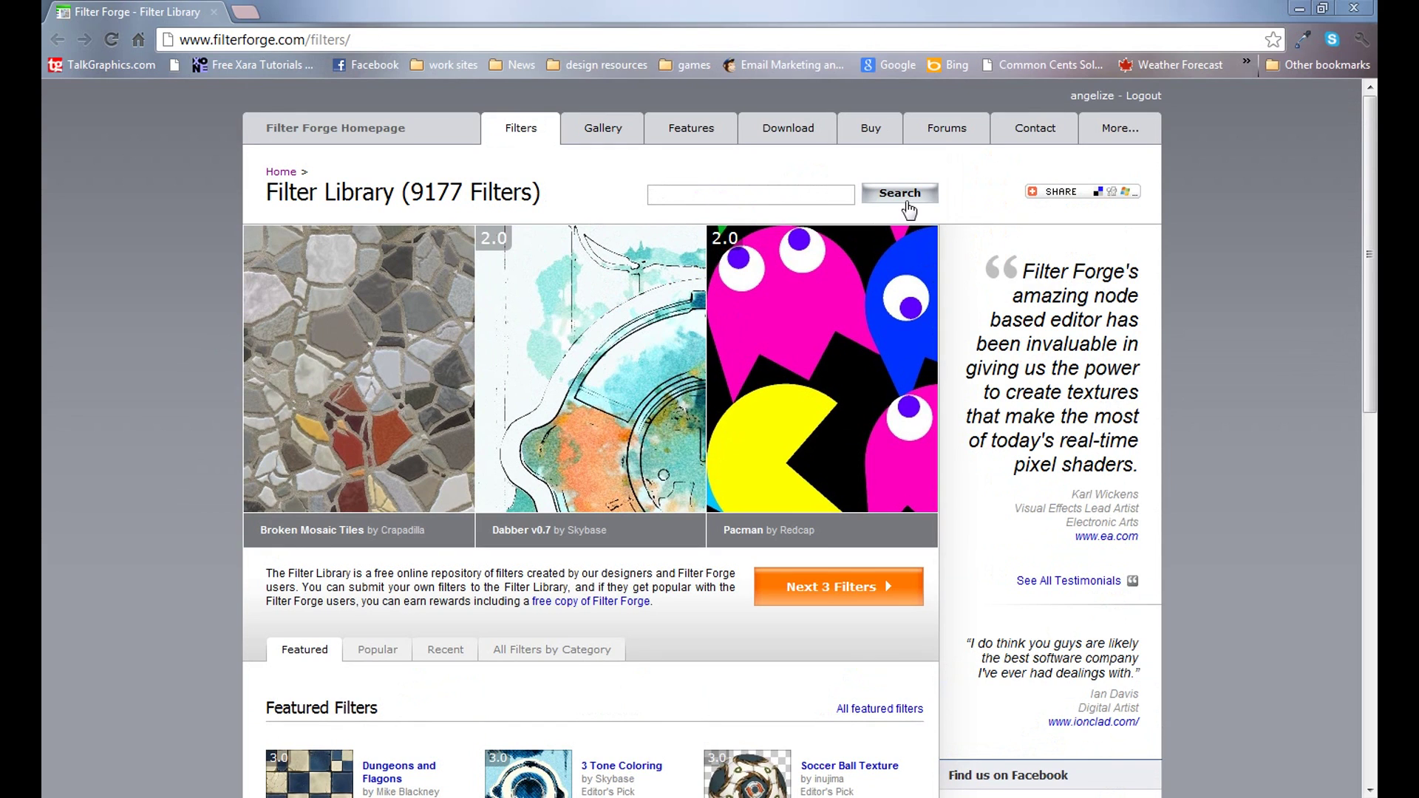
pyautogui.scroll(-2, 680, 660)
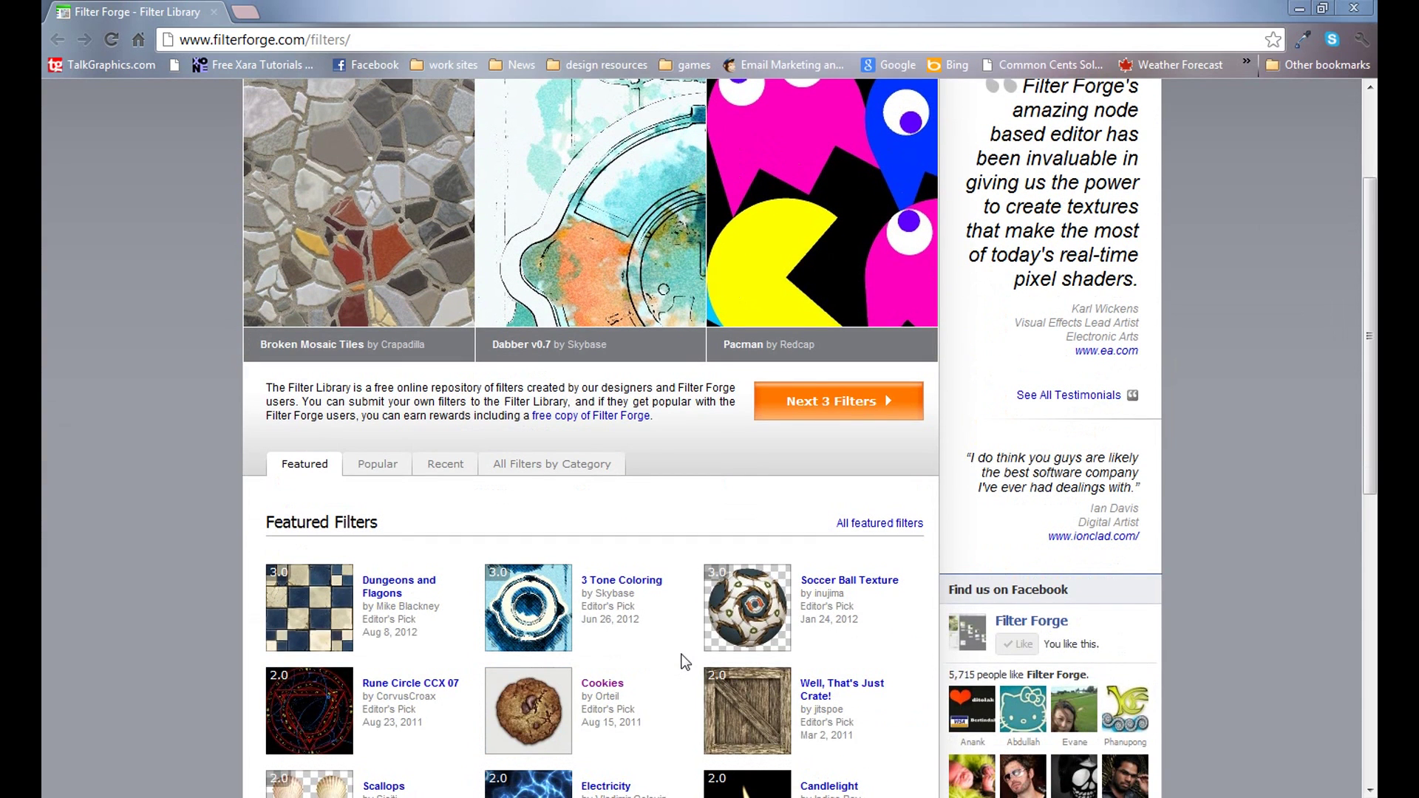
# Find the Caffenol filter among the recently submitted filters and open its page
pyautogui.click(445, 467)
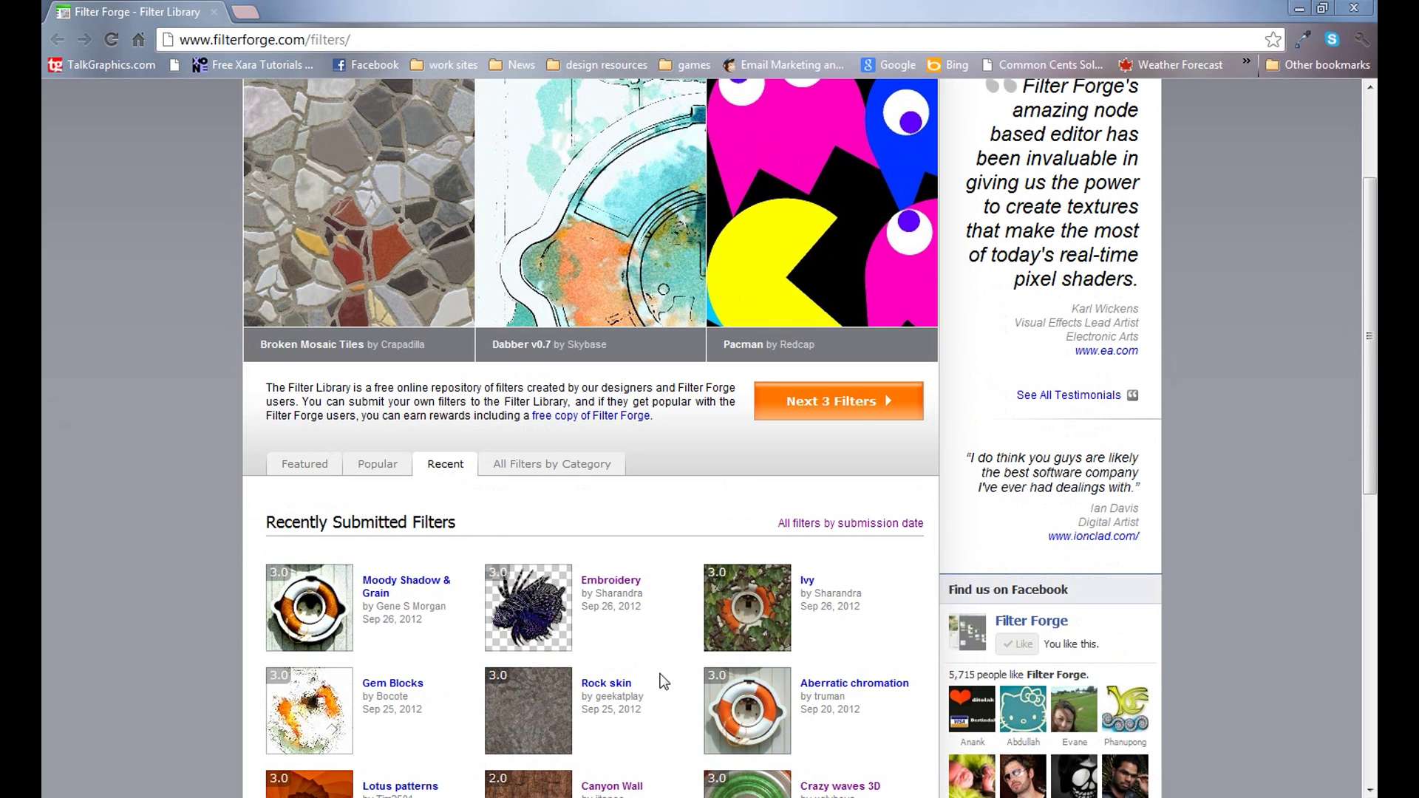
pyautogui.scroll(-2, 664, 682)
pyautogui.scroll(-4, 664, 681)
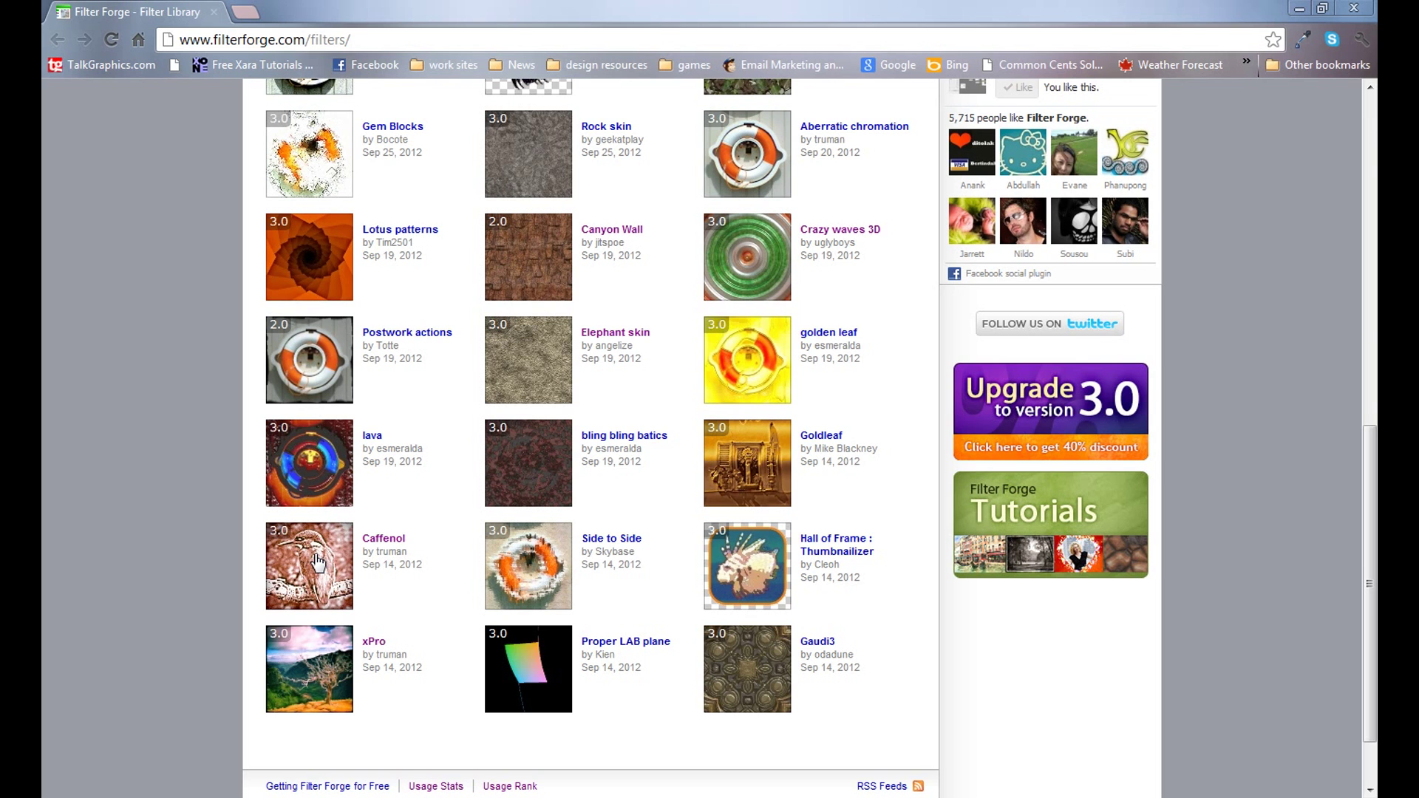
pyautogui.click(318, 563)
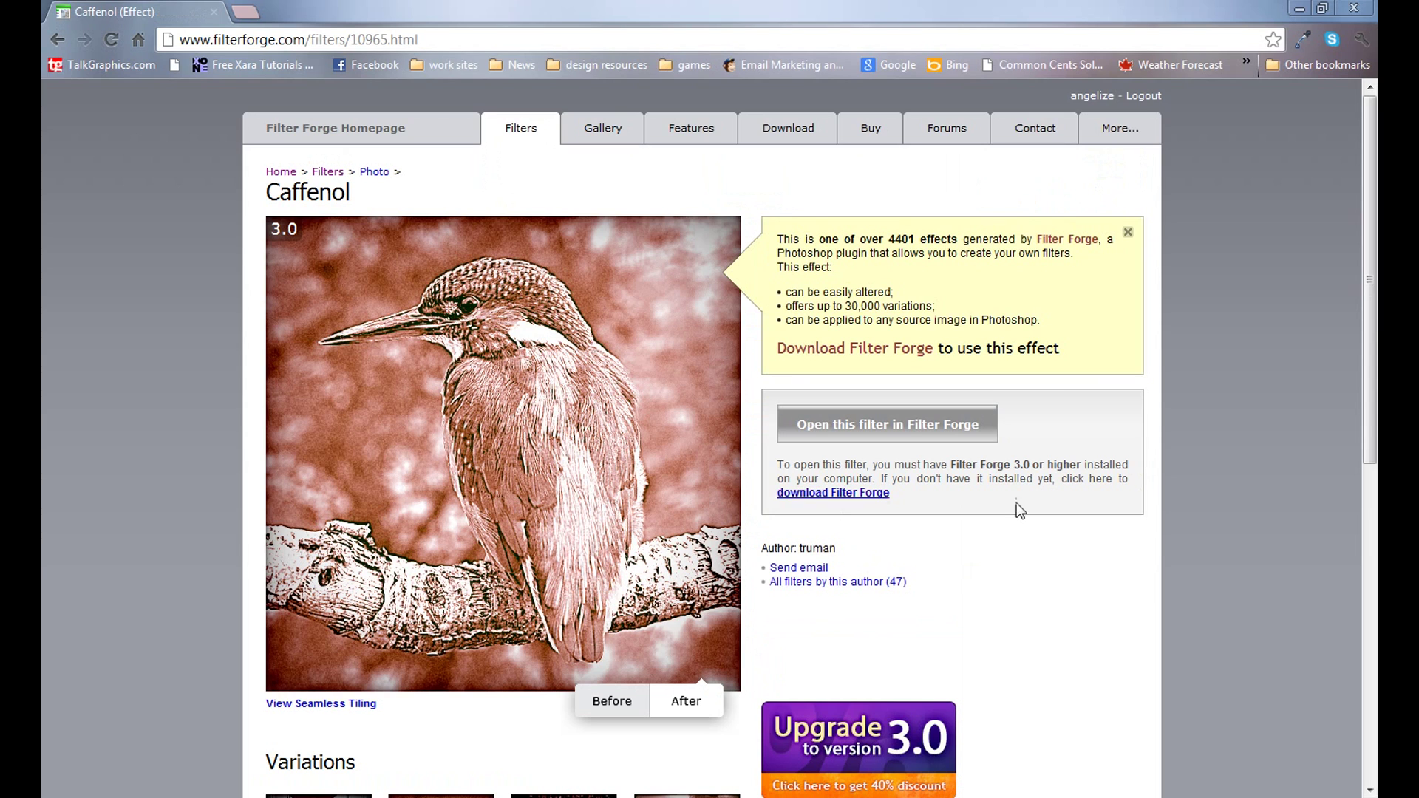
# Review the Caffenol page's variations, filter details and description, and open the filter in Filter Forge
pyautogui.moveTo(1369, 192); pyautogui.dragTo(1236, 331)
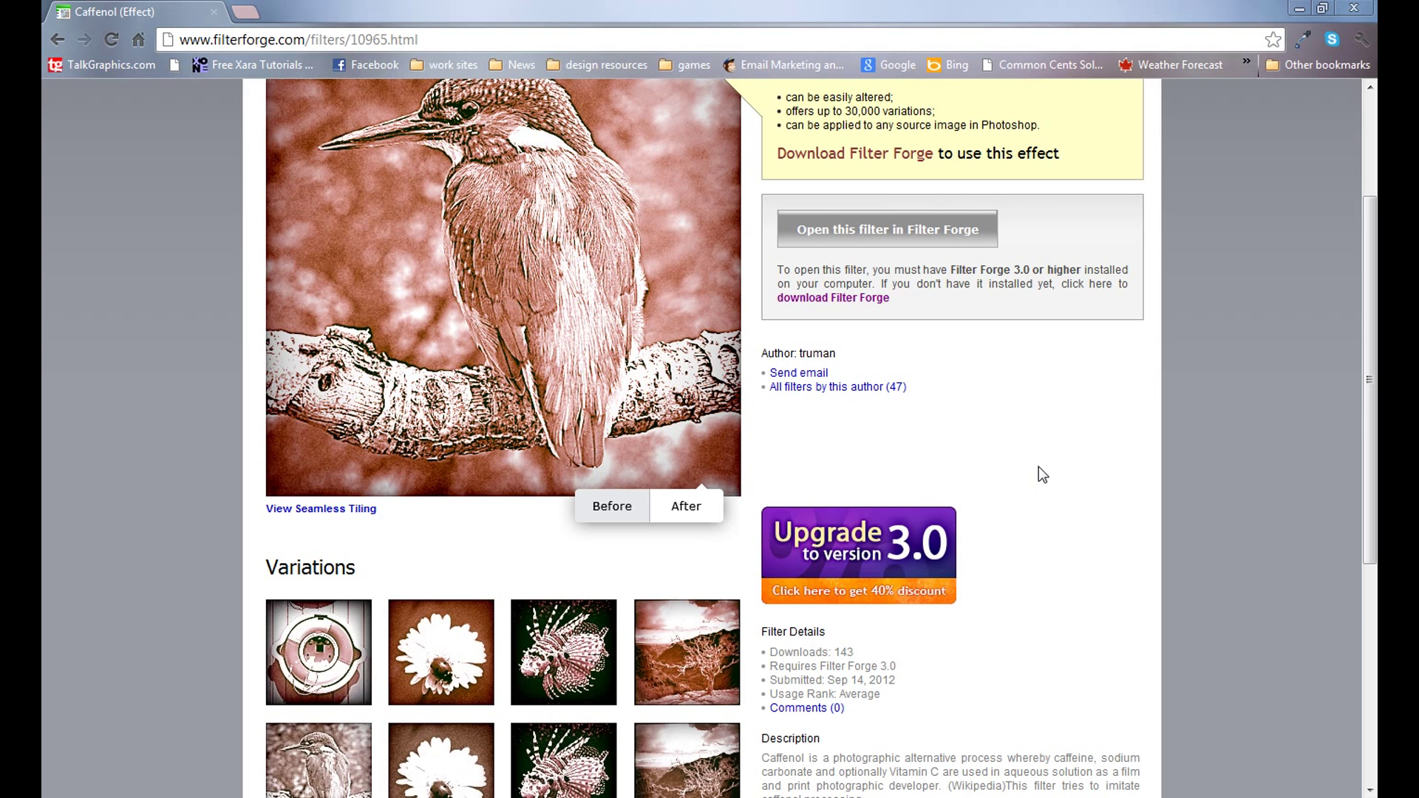
pyautogui.scroll(-3, 1038, 469)
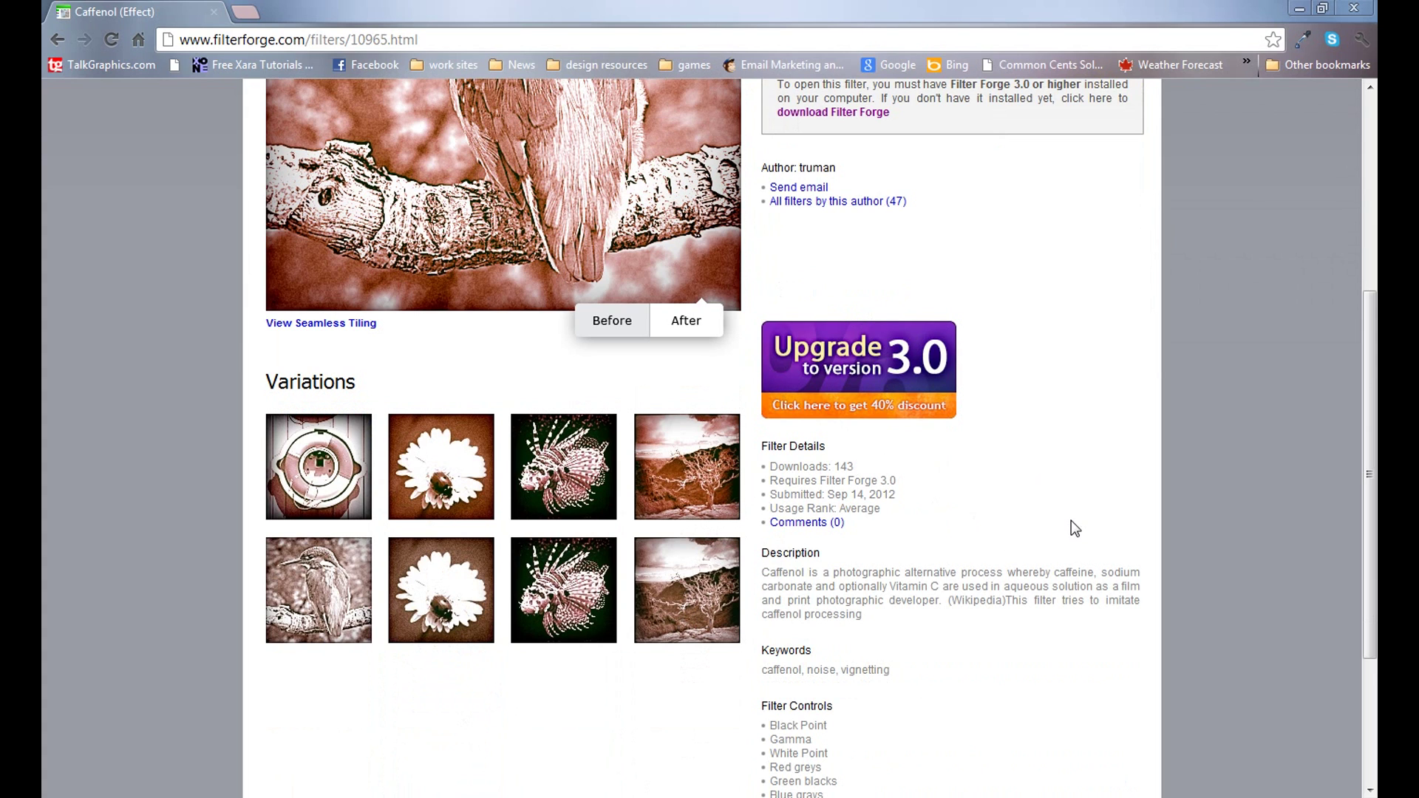
pyautogui.scroll(3, 1071, 520)
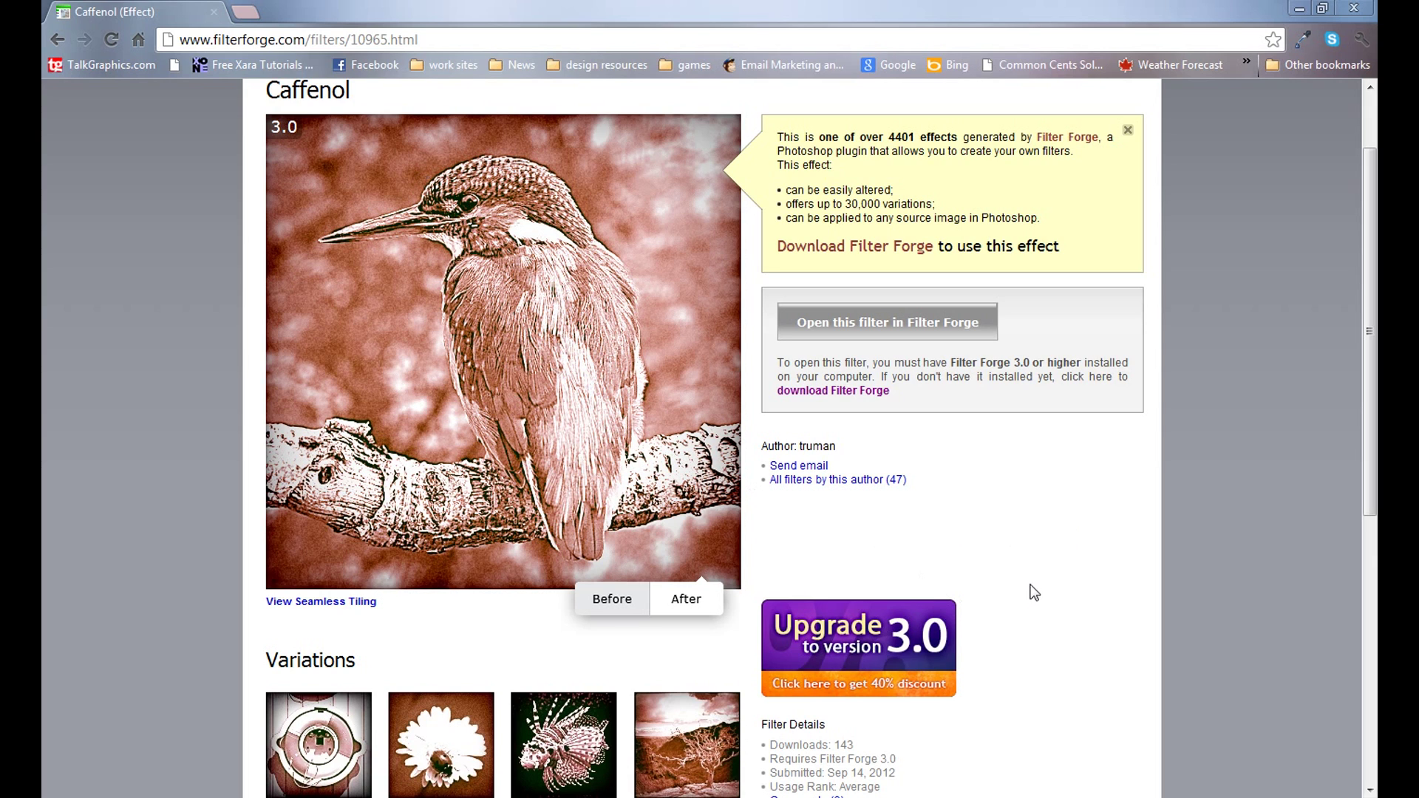
pyautogui.scroll(-3, 1037, 586)
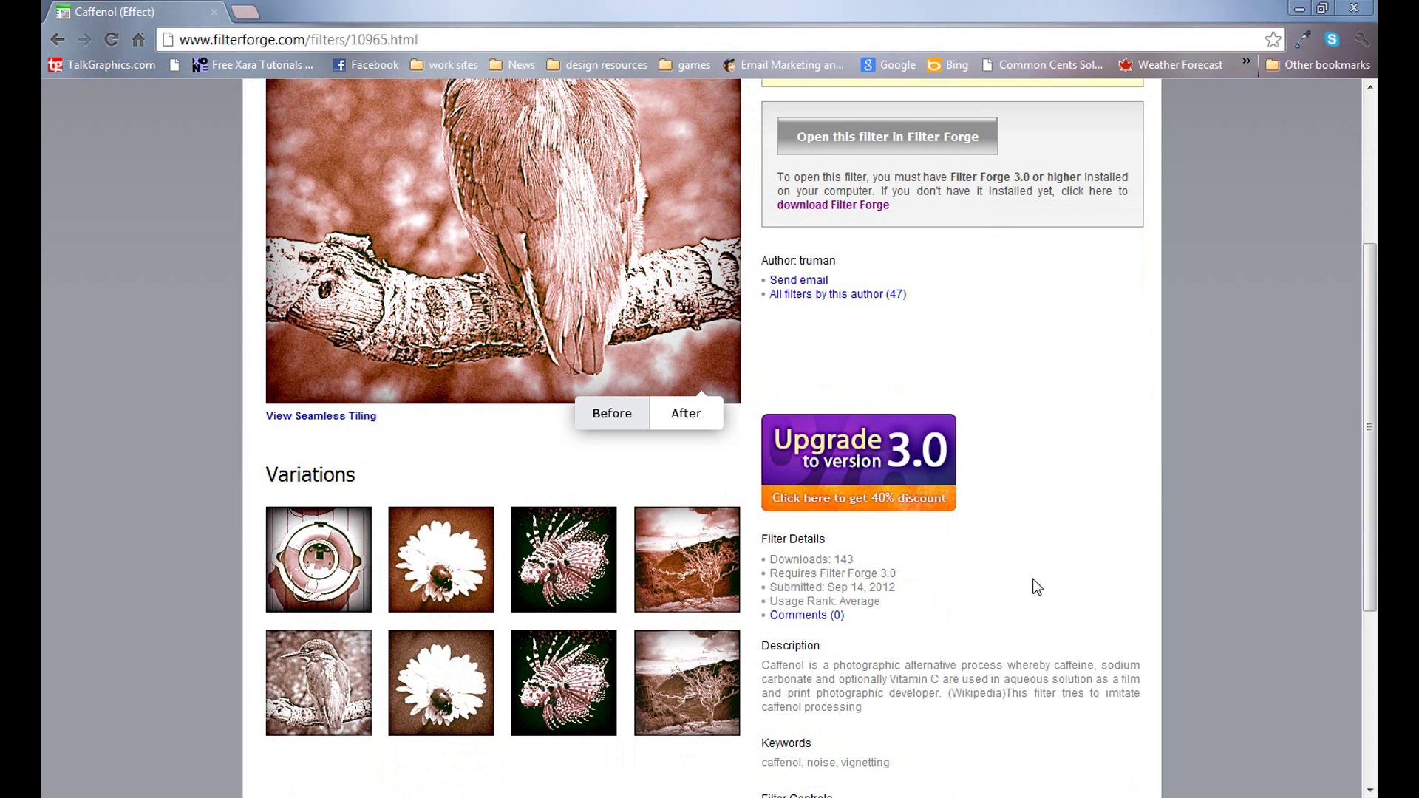
pyautogui.scroll(3, 1037, 587)
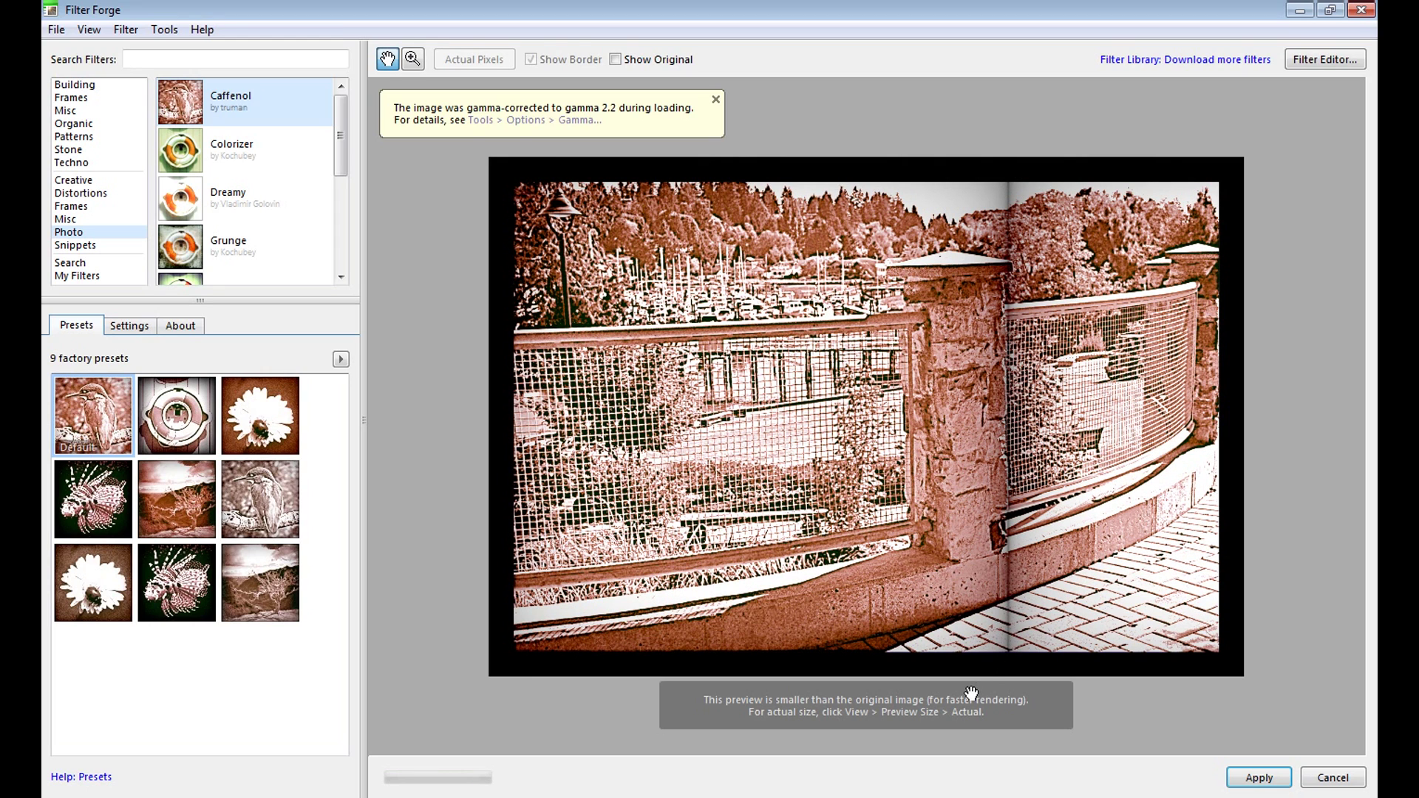
# In the Caffenol filter's settings, reduce the vignette amount to 9
pyautogui.click(116, 329)
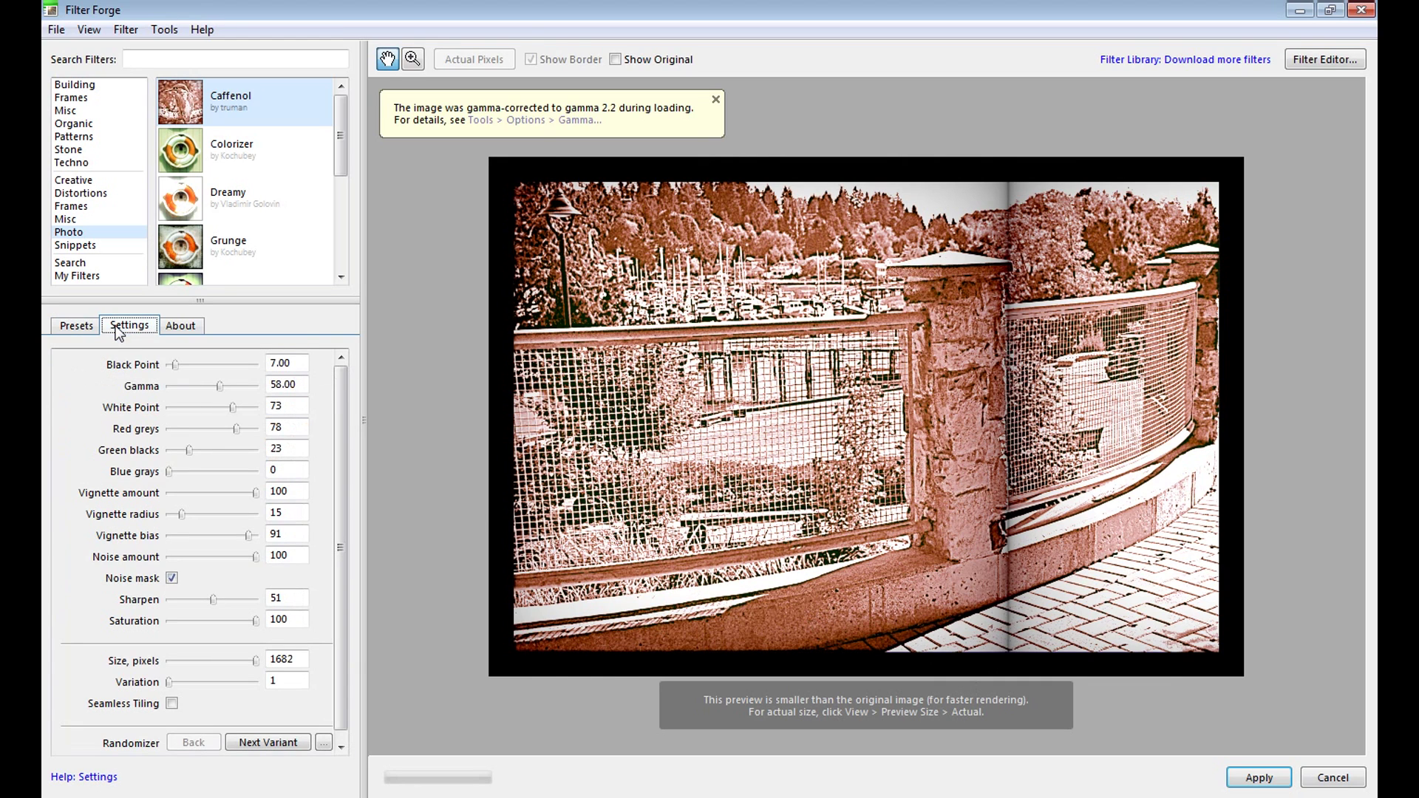
pyautogui.moveTo(256, 493); pyautogui.dragTo(183, 496)
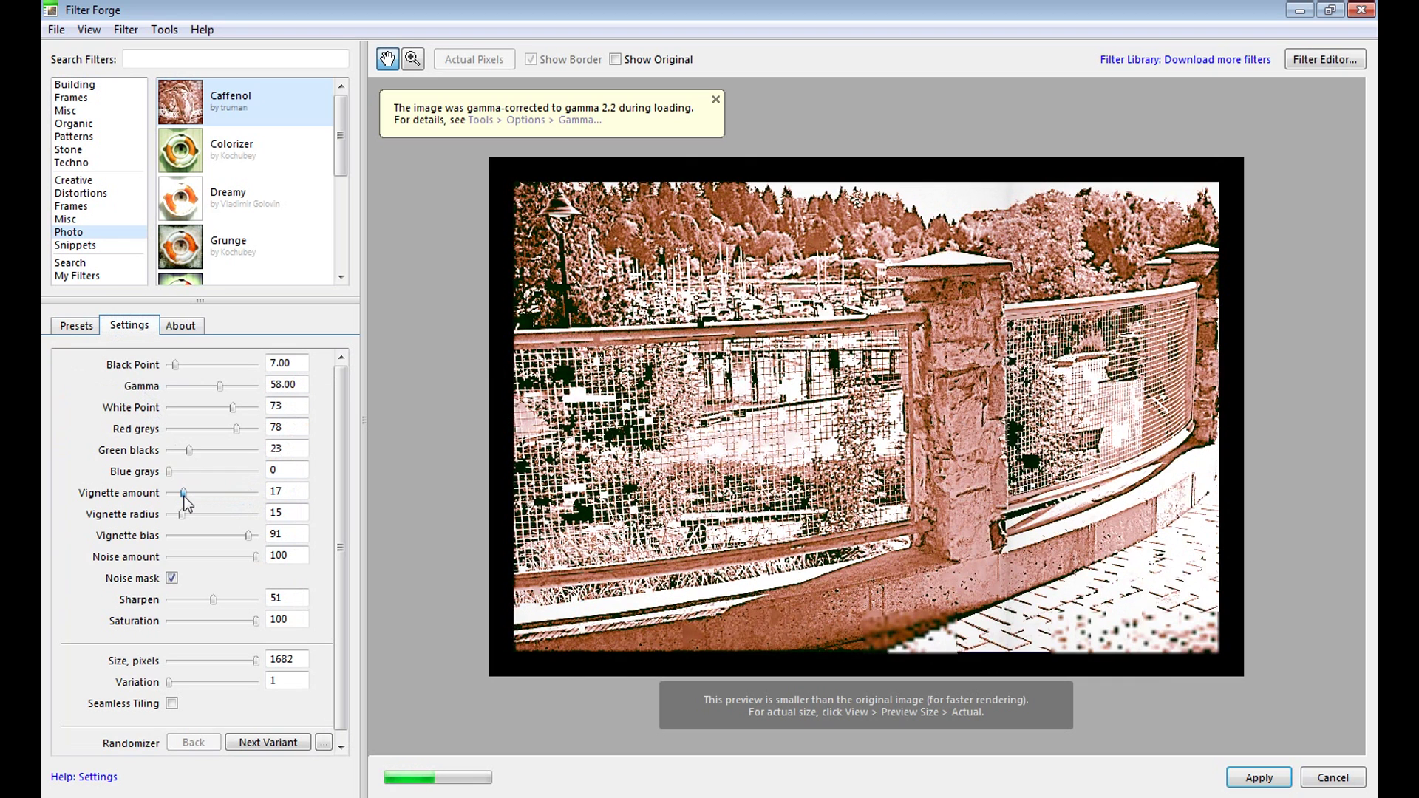
pyautogui.moveTo(184, 495); pyautogui.dragTo(177, 495)
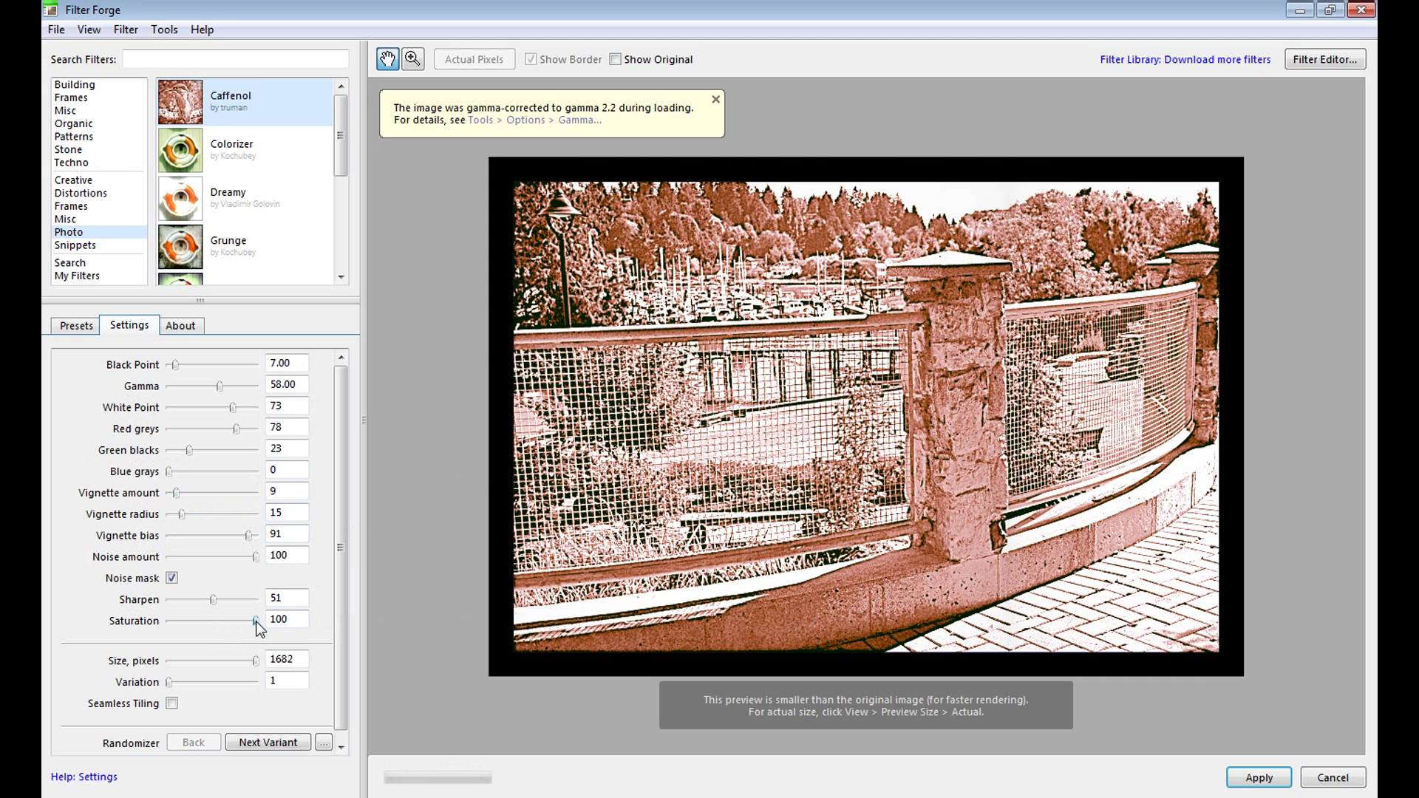
# Try lower saturation levels for the Caffenol effect and settle on 52
pyautogui.moveTo(256, 622); pyautogui.dragTo(233, 622)
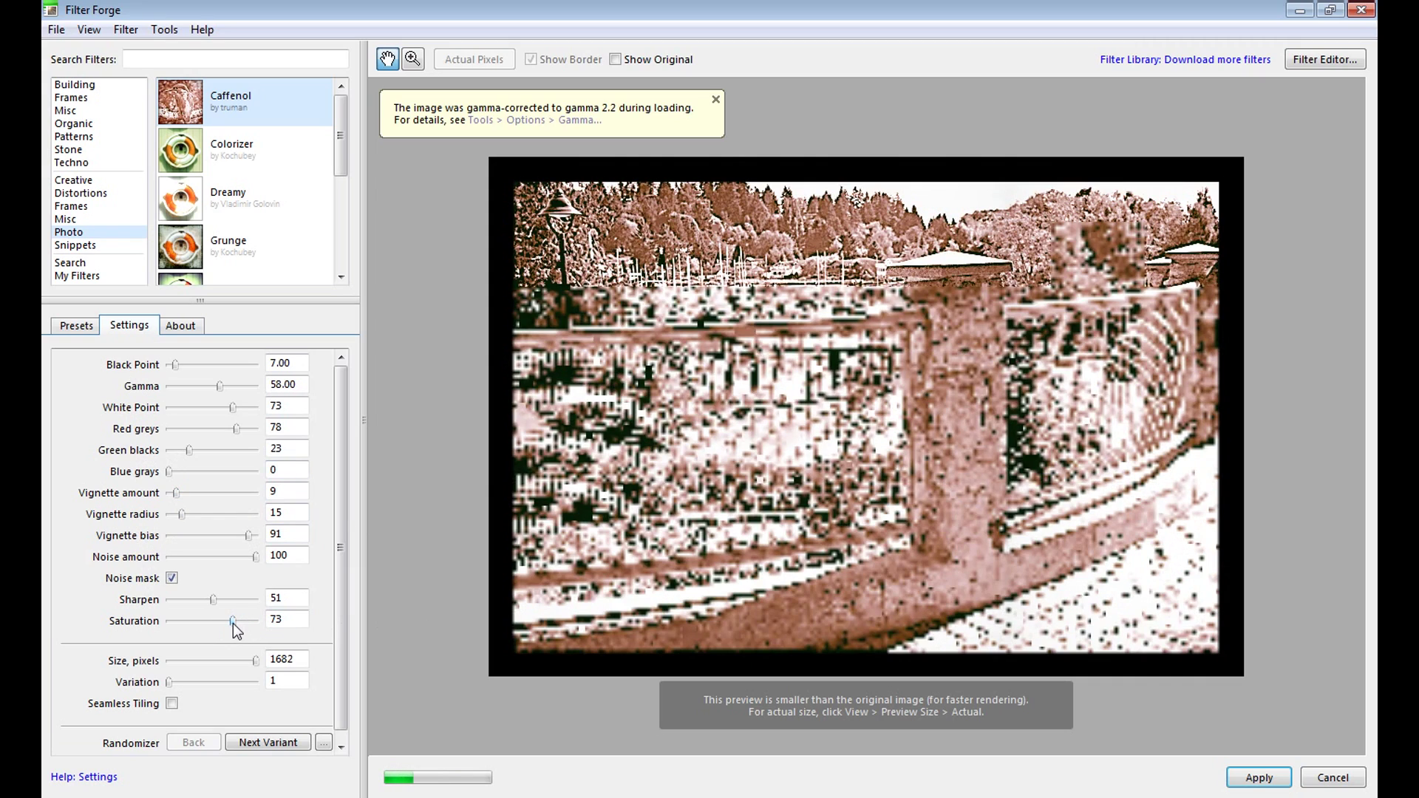
pyautogui.moveTo(232, 623); pyautogui.dragTo(185, 629)
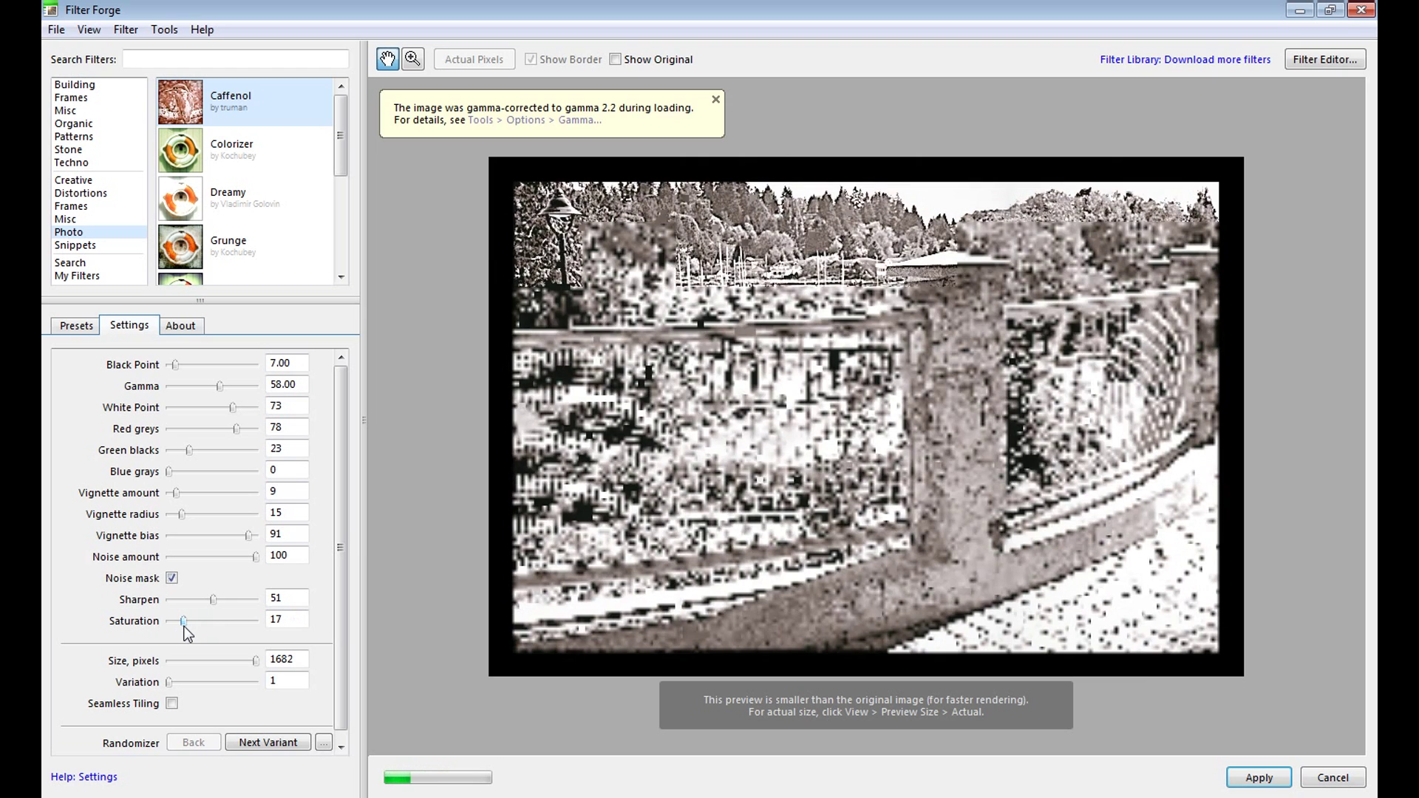
pyautogui.moveTo(185, 627); pyautogui.dragTo(214, 627)
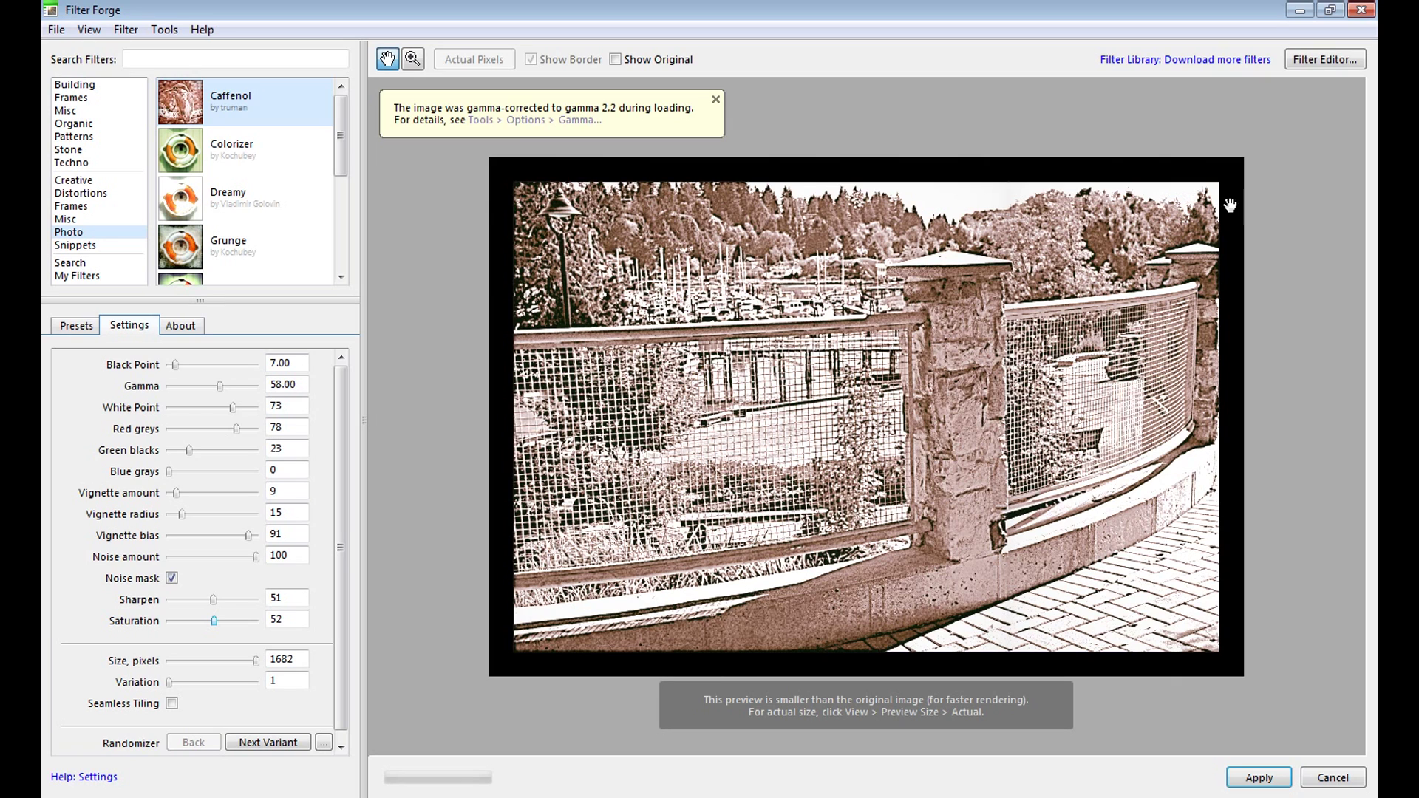
# Open a copy of the Caffenol filter in the Filter Editor and survey its whole component graph
pyautogui.click(1311, 59)
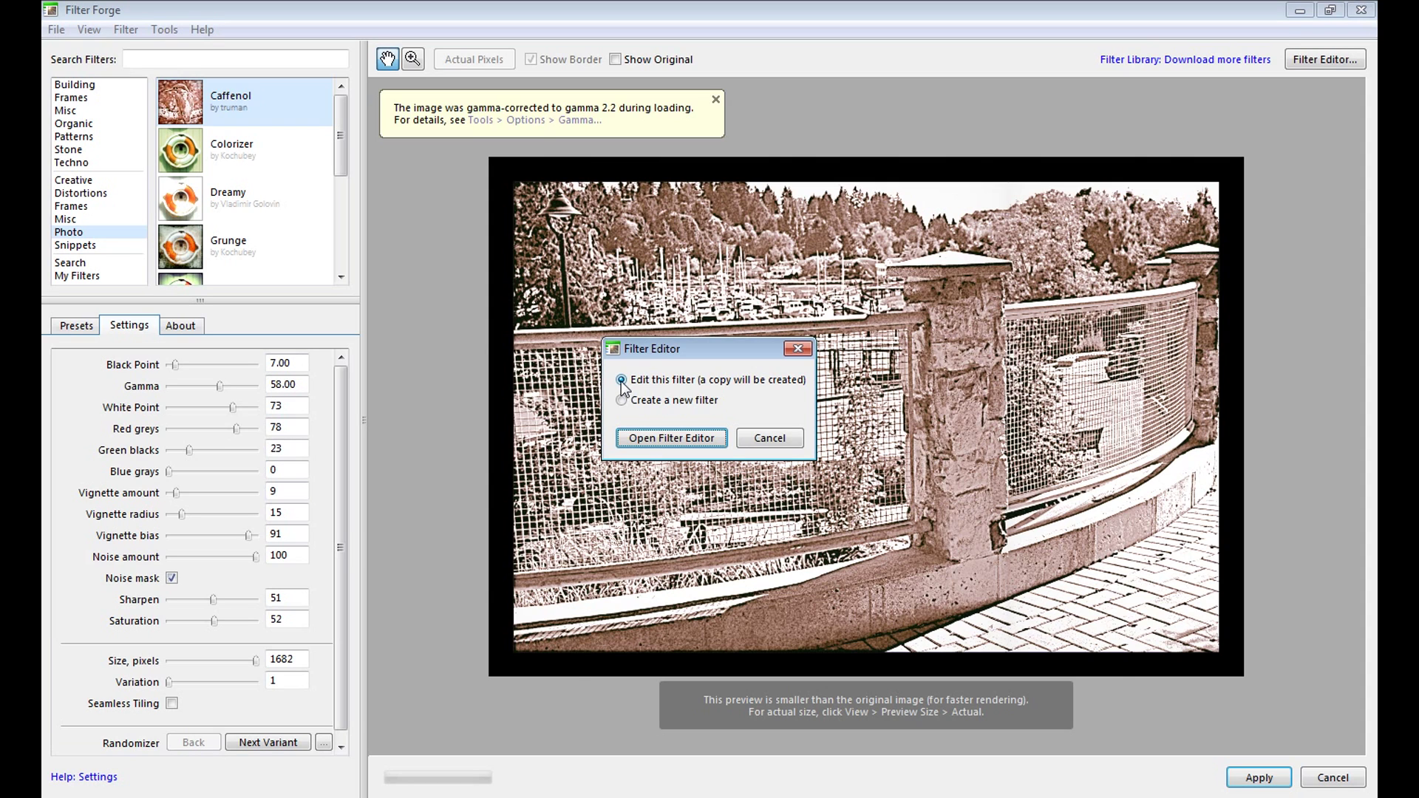
pyautogui.click(671, 439)
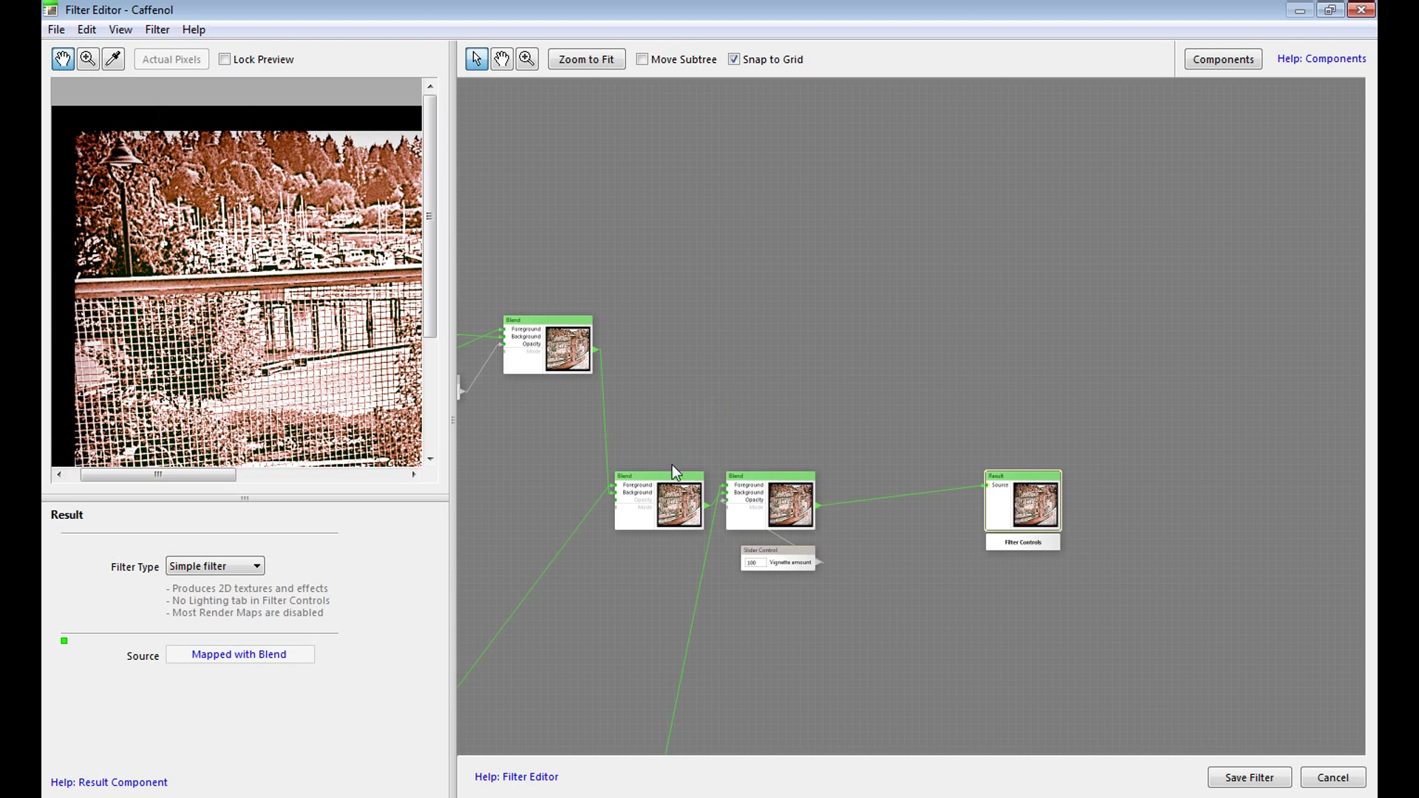
pyautogui.moveTo(533, 468); pyautogui.dragTo(1104, 387)
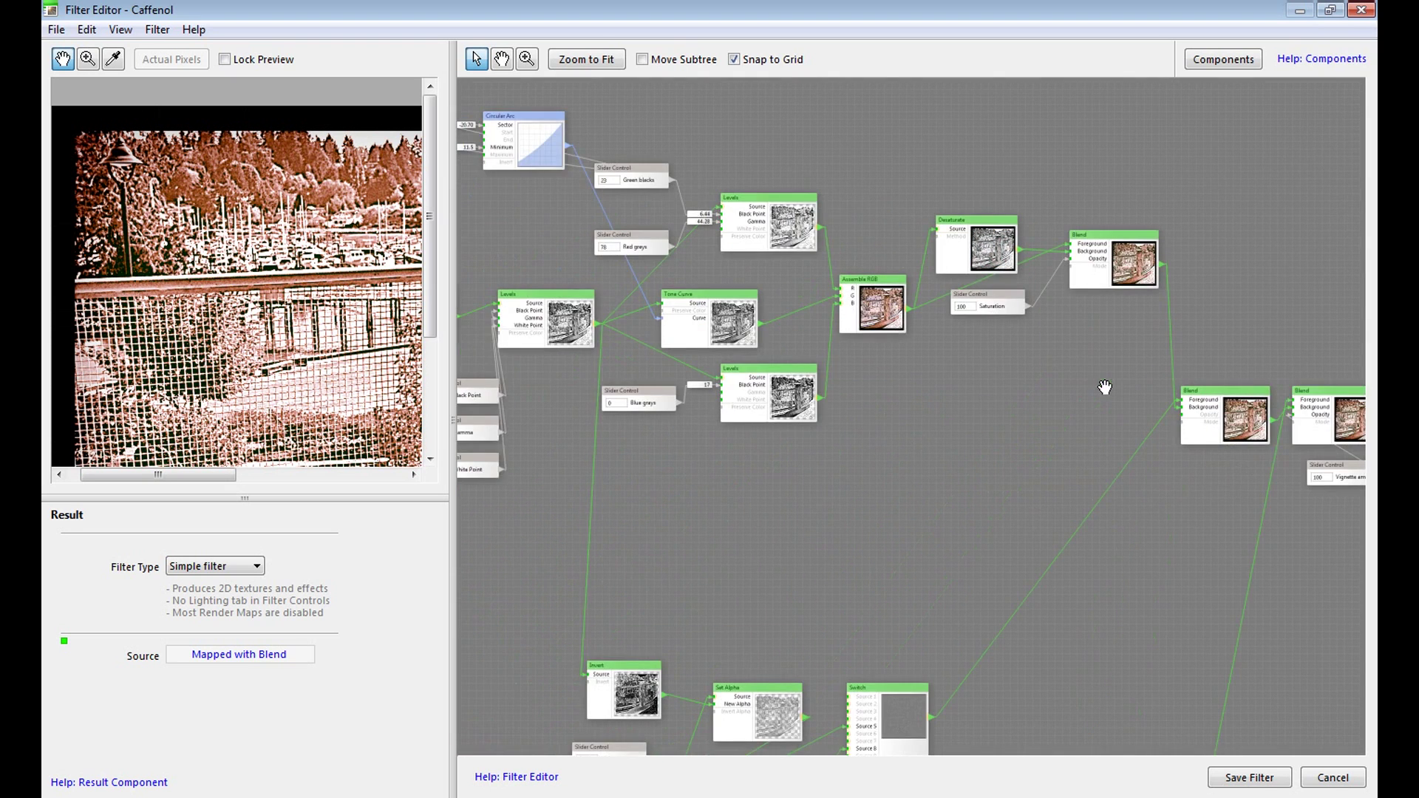
pyautogui.scroll(-2, 984, 408)
pyautogui.moveTo(983, 445); pyautogui.dragTo(955, 284)
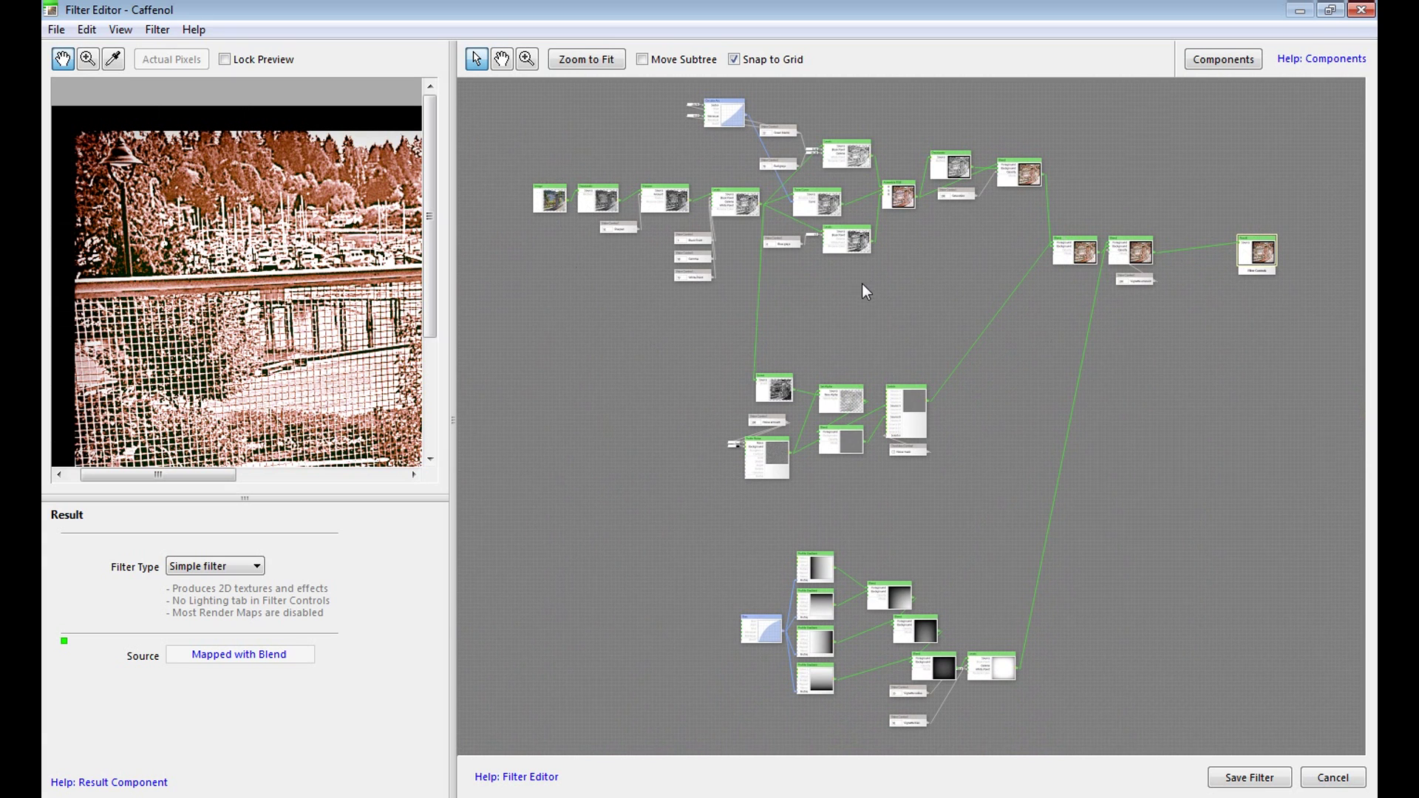
pyautogui.moveTo(879, 278); pyautogui.dragTo(832, 334)
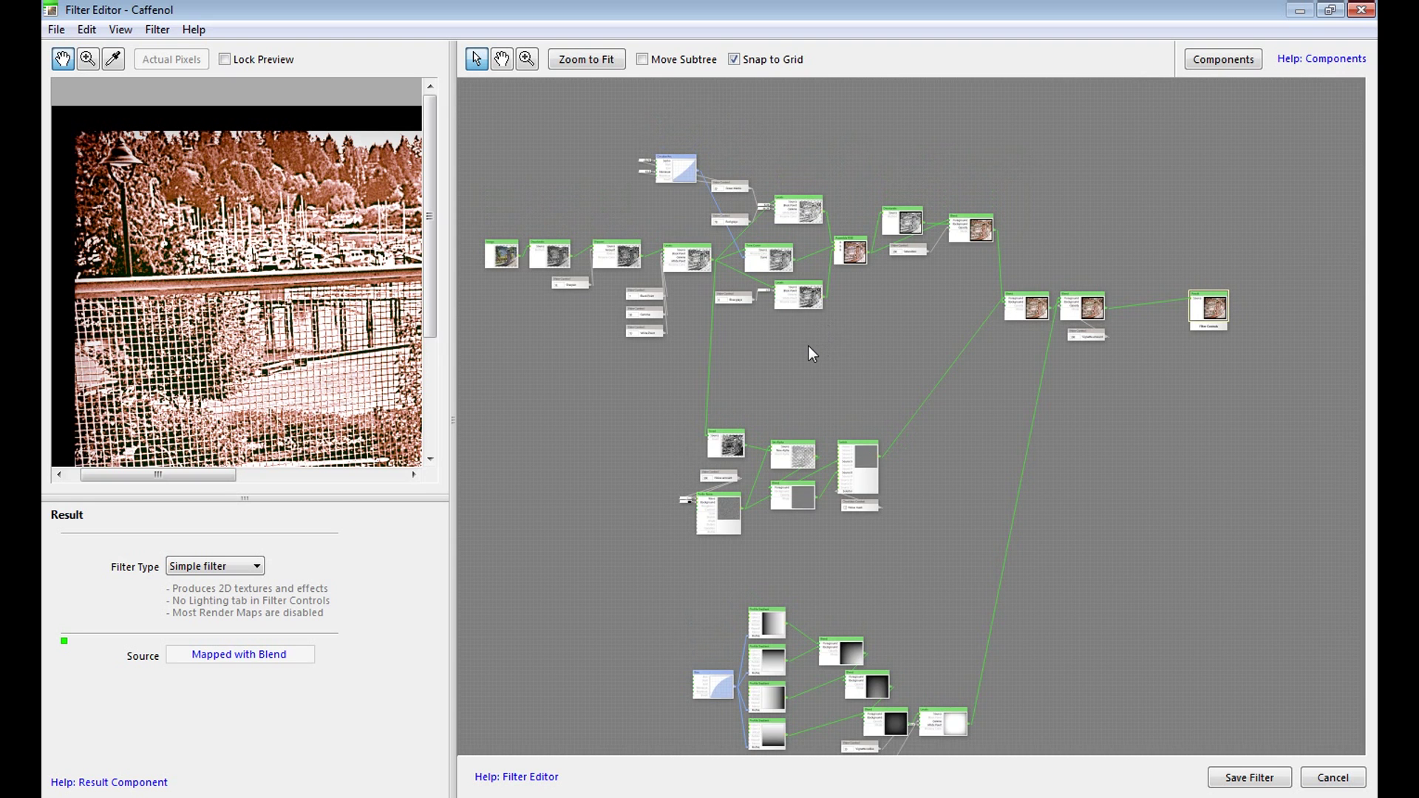
# Examine the Caffenol component chain from the source image through Desaturate, Sharpen, Levels and Tone Curve to Assemble RGB and the saturation control
pyautogui.scroll(5, 809, 346)
pyautogui.moveTo(636, 253); pyautogui.dragTo(887, 532)
pyautogui.scroll(-4, 842, 436)
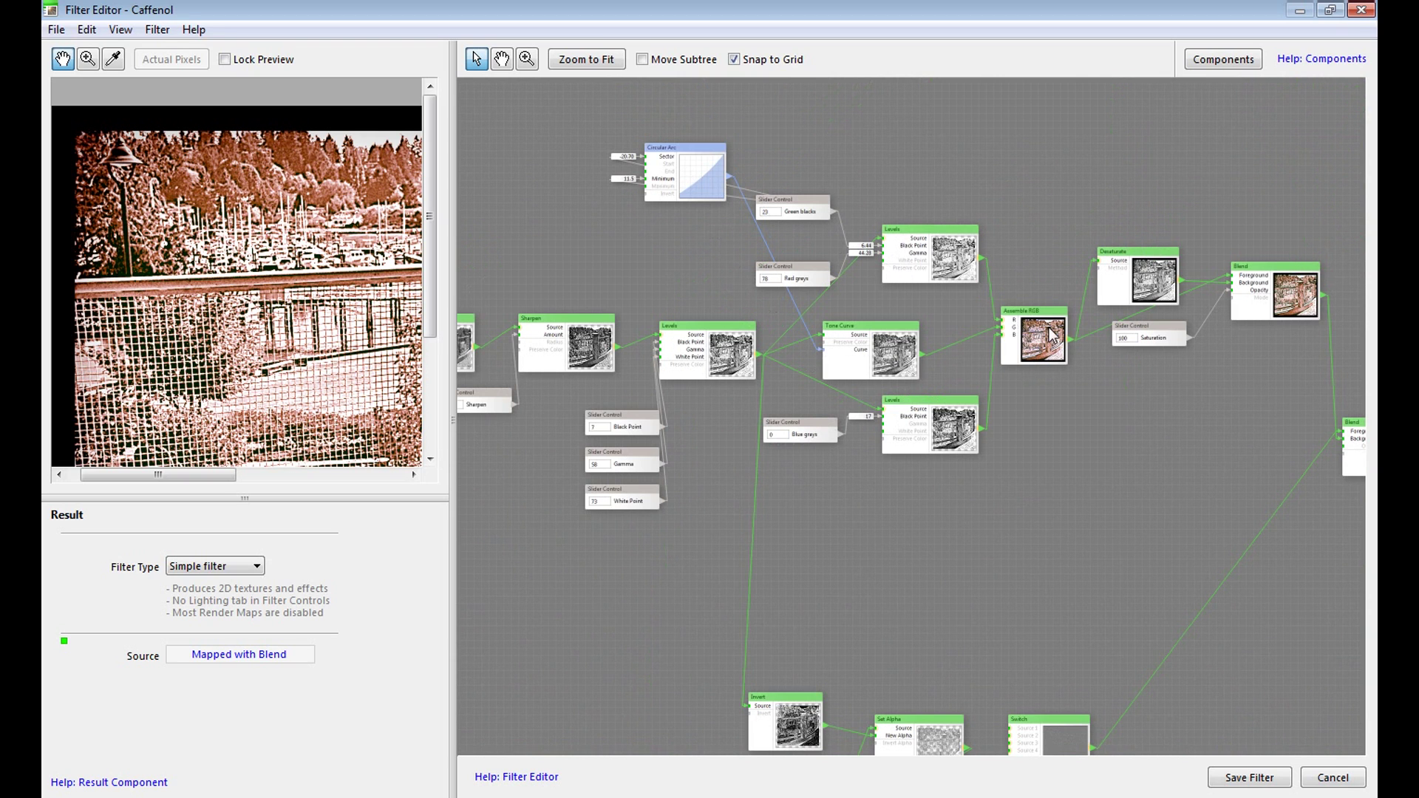
pyautogui.moveTo(660, 528); pyautogui.dragTo(946, 529)
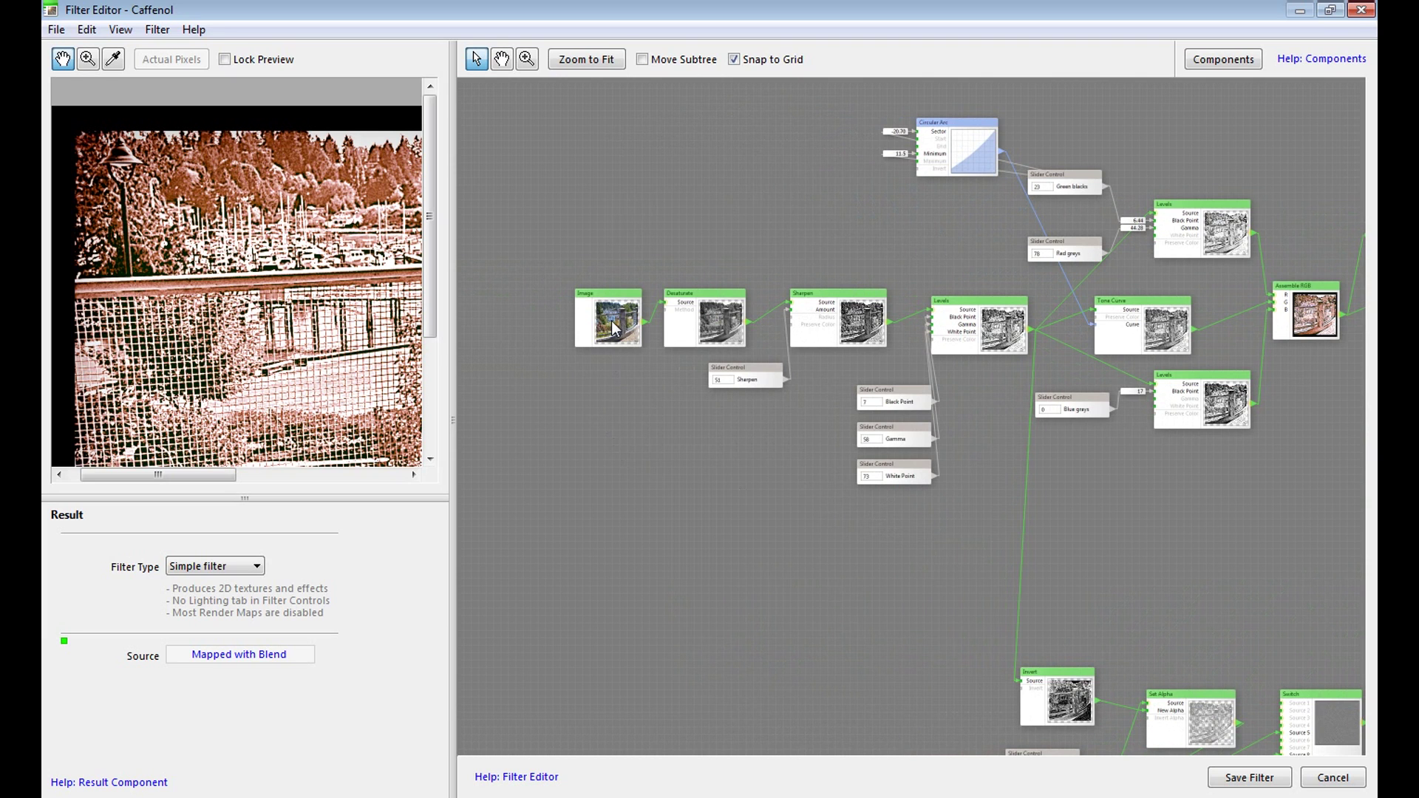
pyautogui.scroll(1, 613, 327)
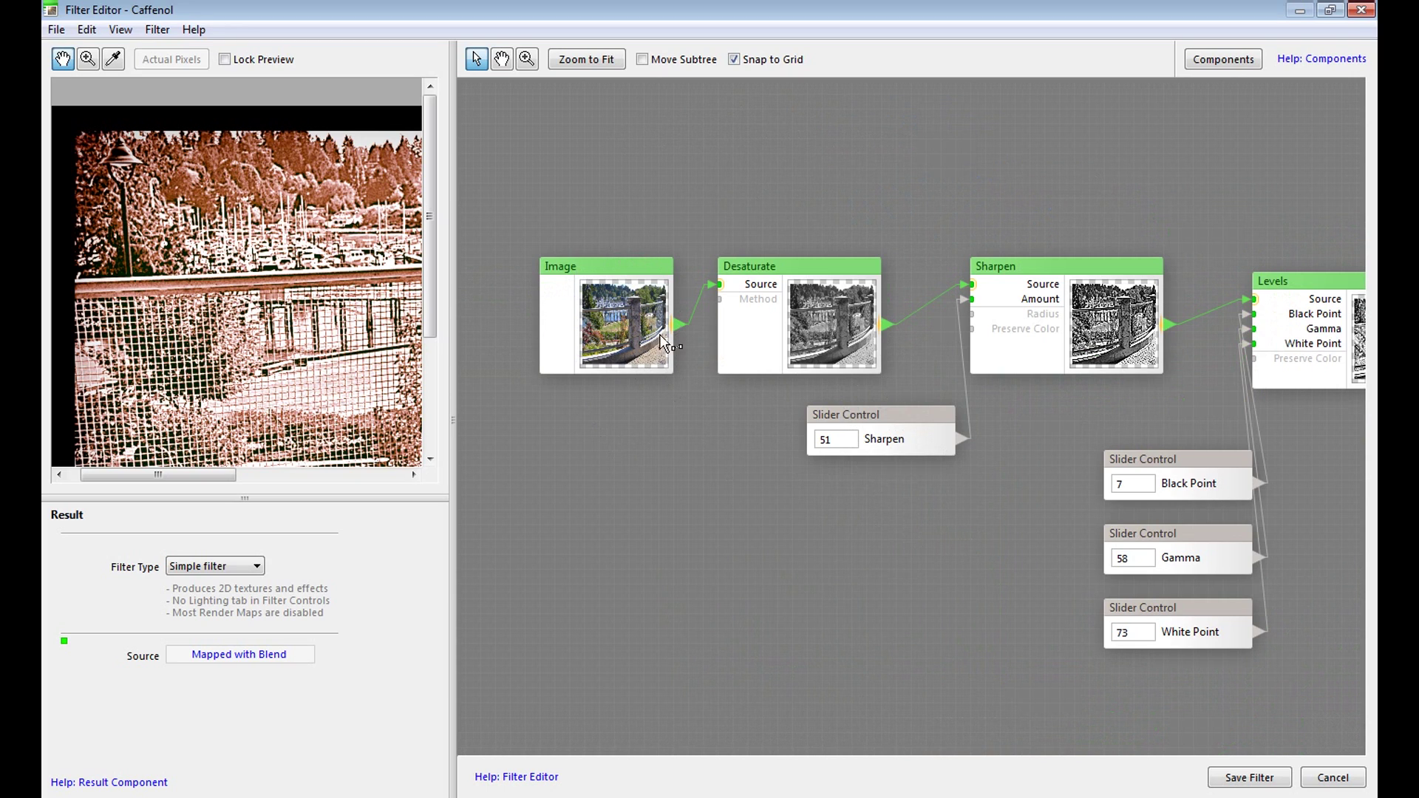
pyautogui.moveTo(1147, 209); pyautogui.dragTo(1061, 196)
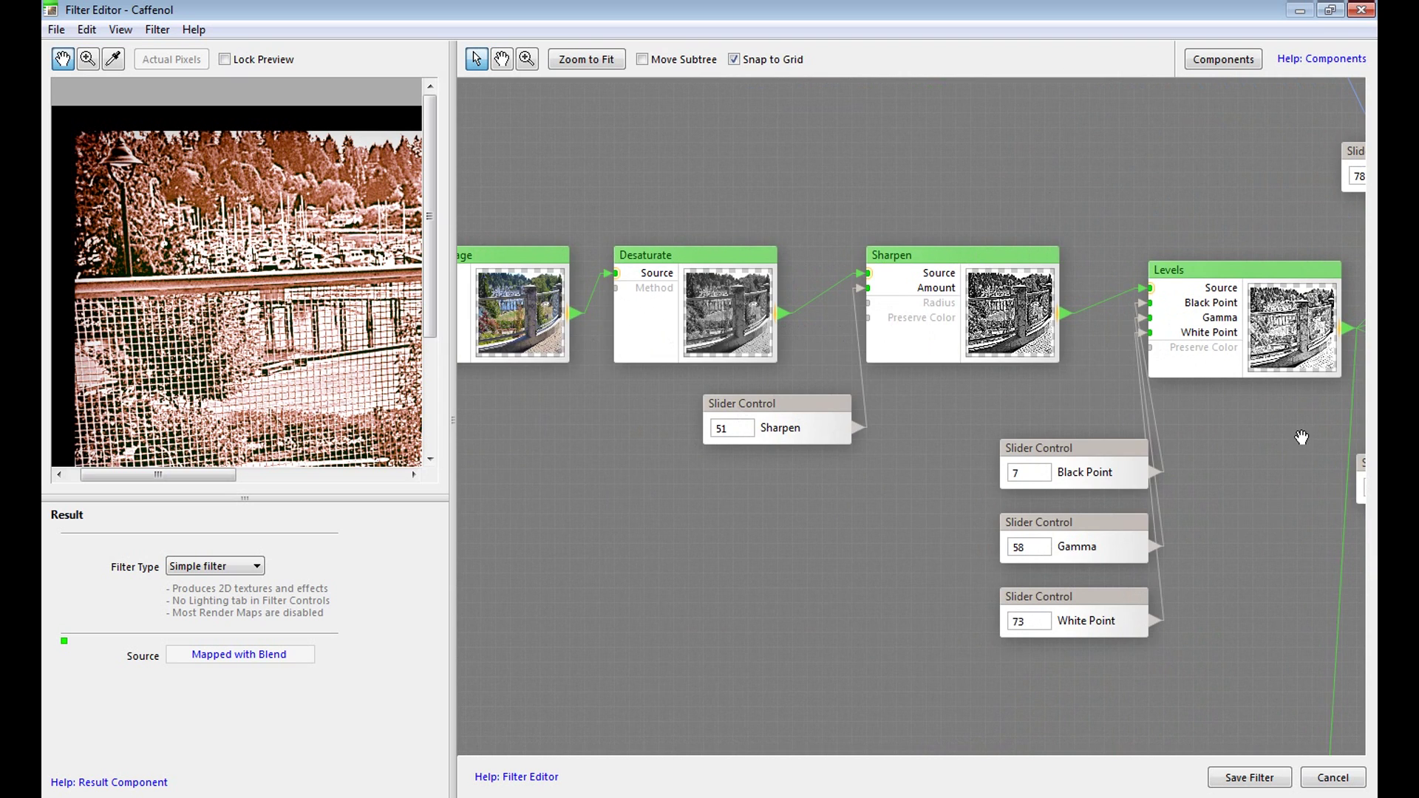
pyautogui.moveTo(1301, 437); pyautogui.dragTo(887, 512)
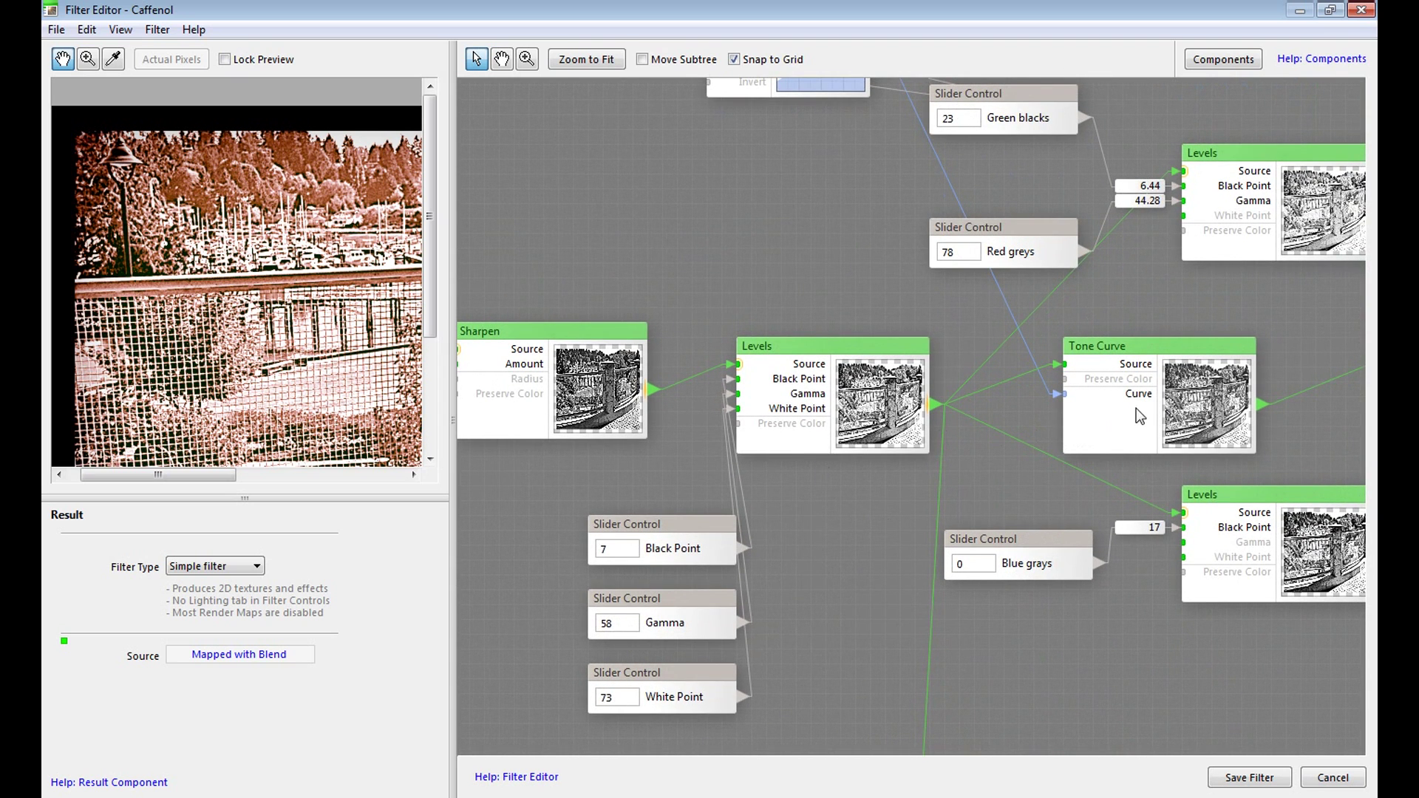
pyautogui.moveTo(1253, 307); pyautogui.dragTo(686, 340)
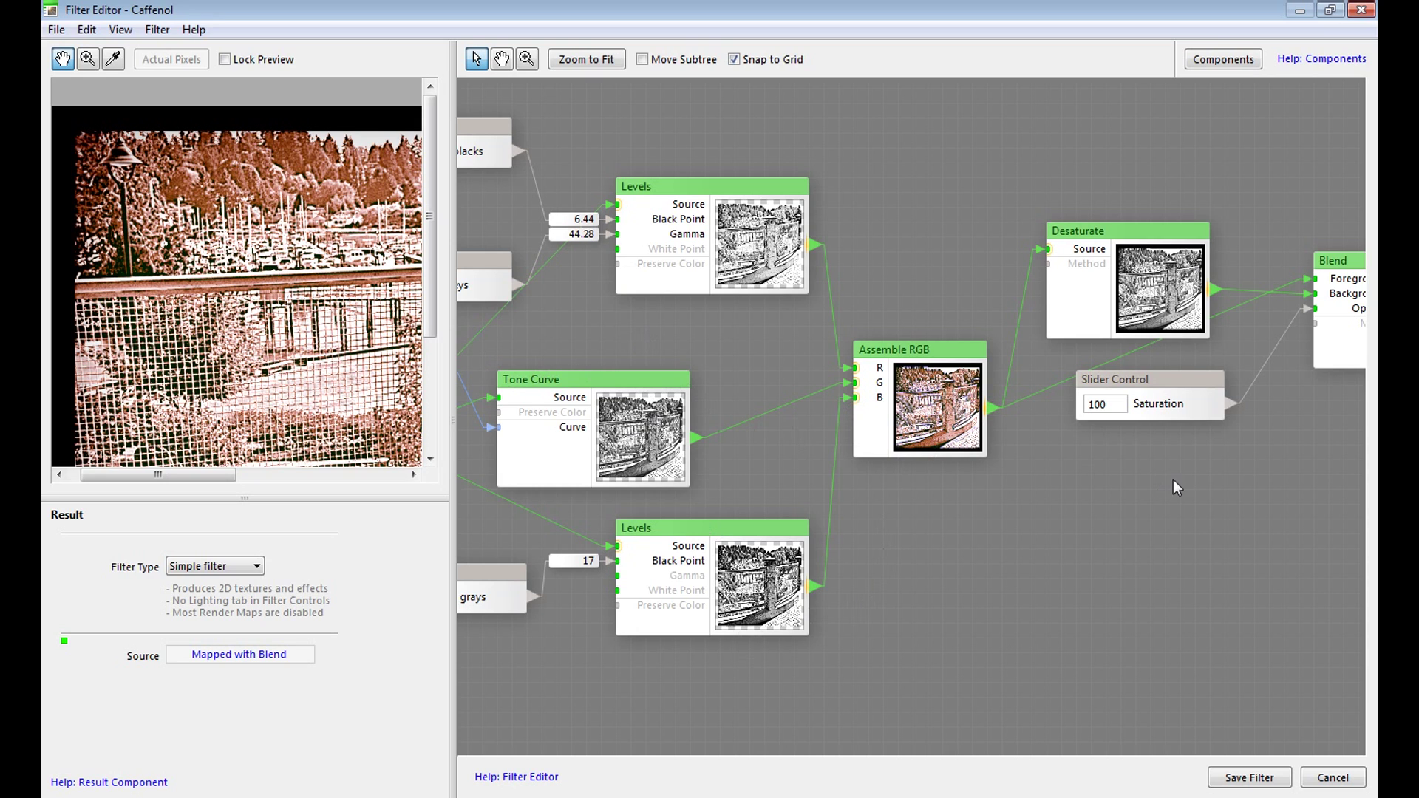
# Examine the Caffenol noise branch from Invert and Perlin Noise through Set Alpha and Blend to the Switch with its noise mask checkbox
pyautogui.scroll(-3, 1067, 590)
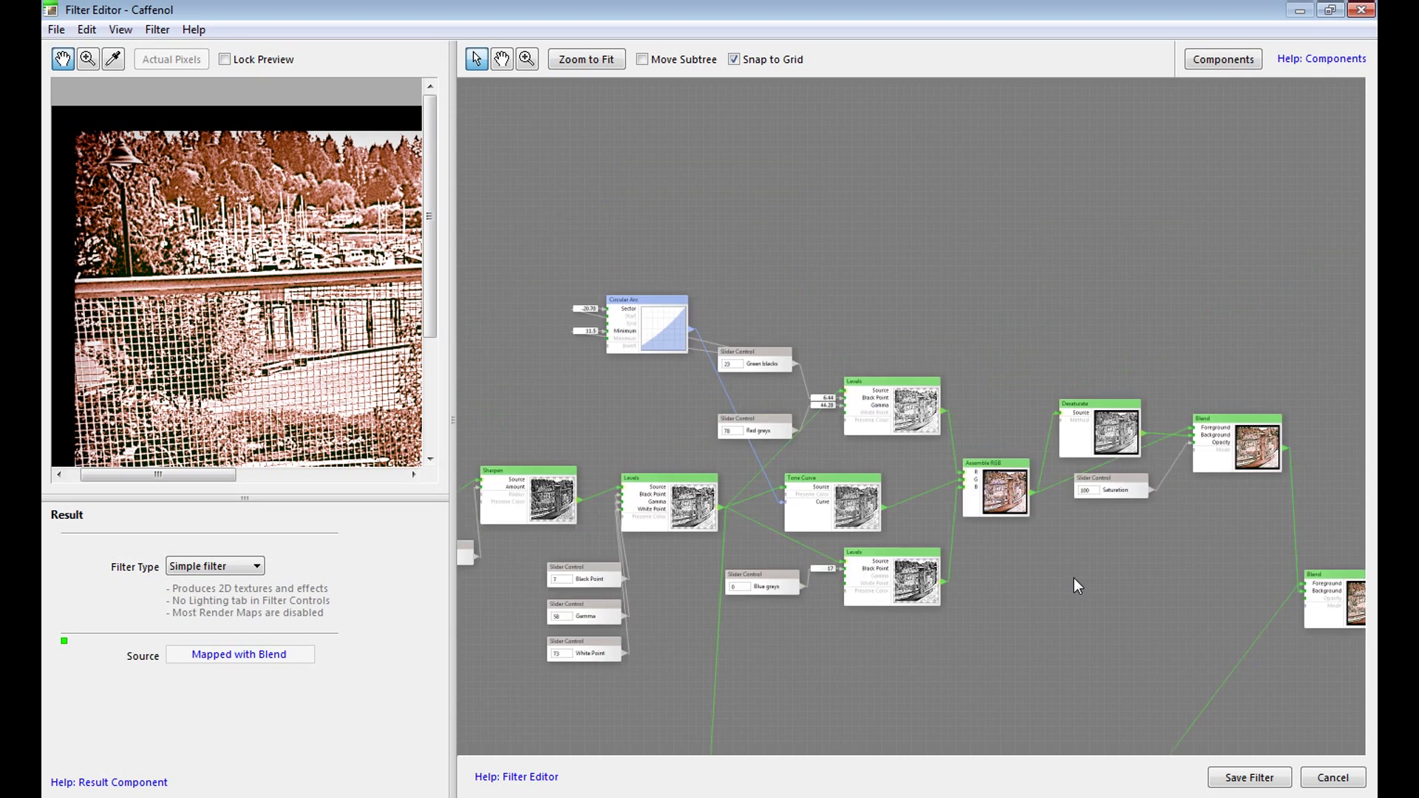
pyautogui.moveTo(1025, 637); pyautogui.dragTo(934, 121)
pyautogui.moveTo(845, 455); pyautogui.dragTo(827, 376)
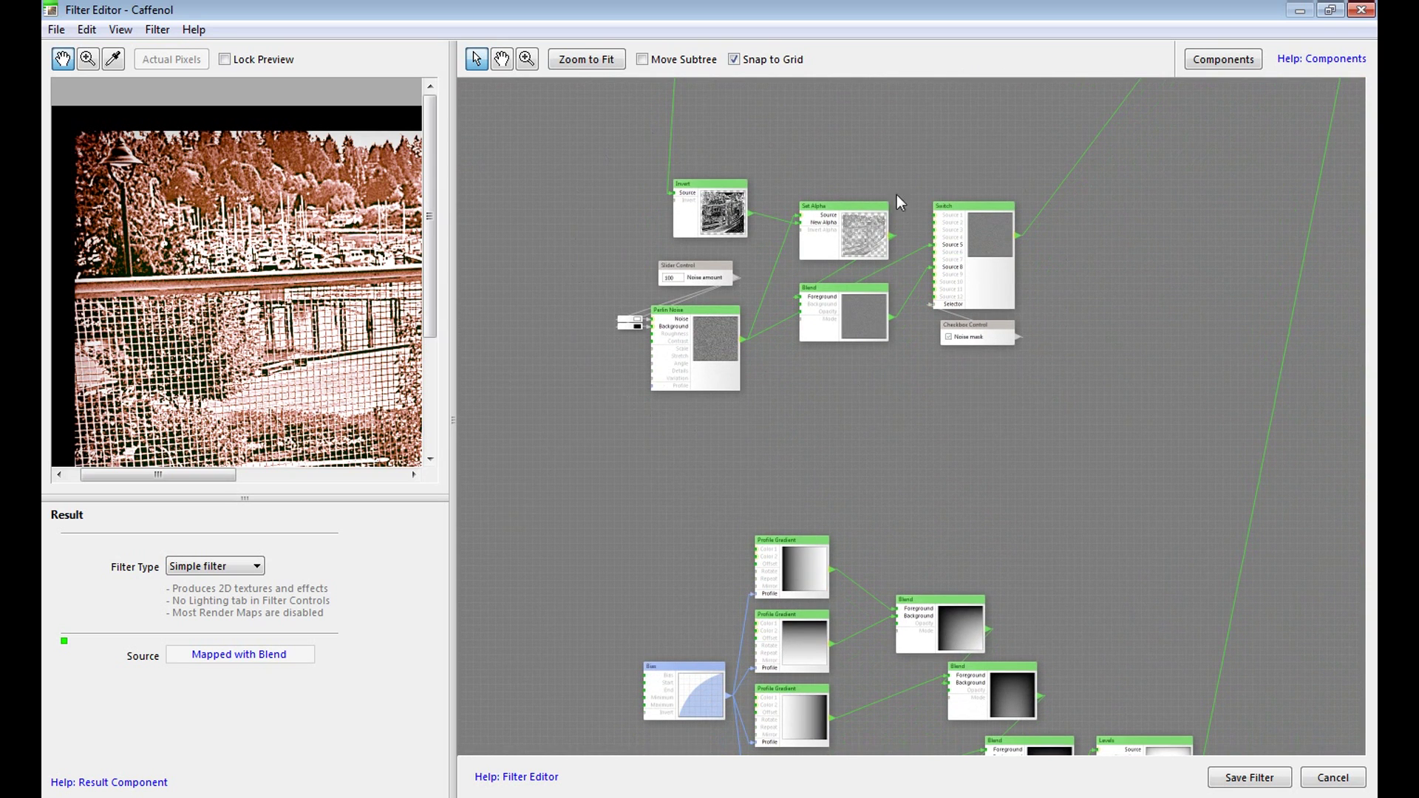
pyautogui.scroll(3, 778, 317)
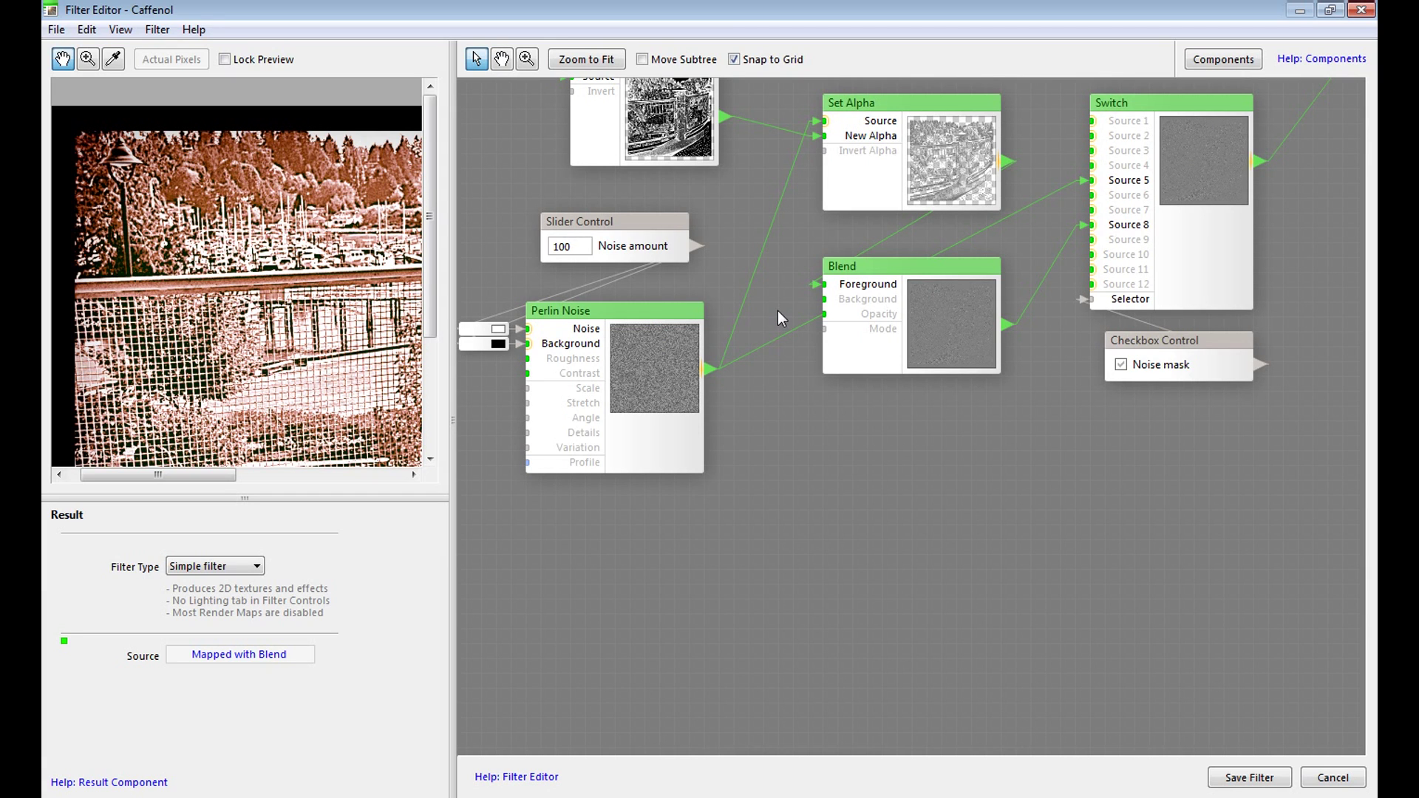
pyautogui.moveTo(778, 451); pyautogui.dragTo(902, 519)
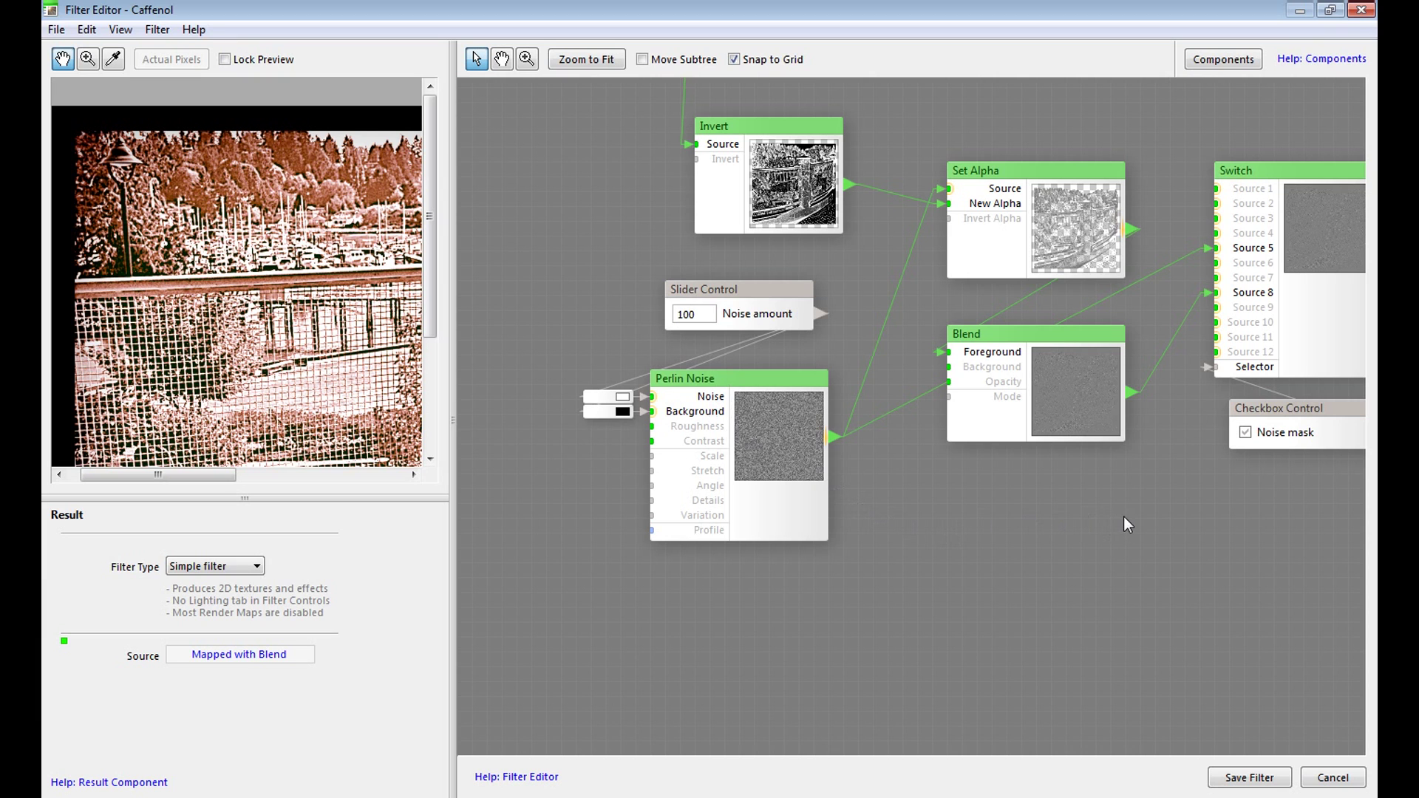
pyautogui.moveTo(1124, 517); pyautogui.dragTo(1001, 480)
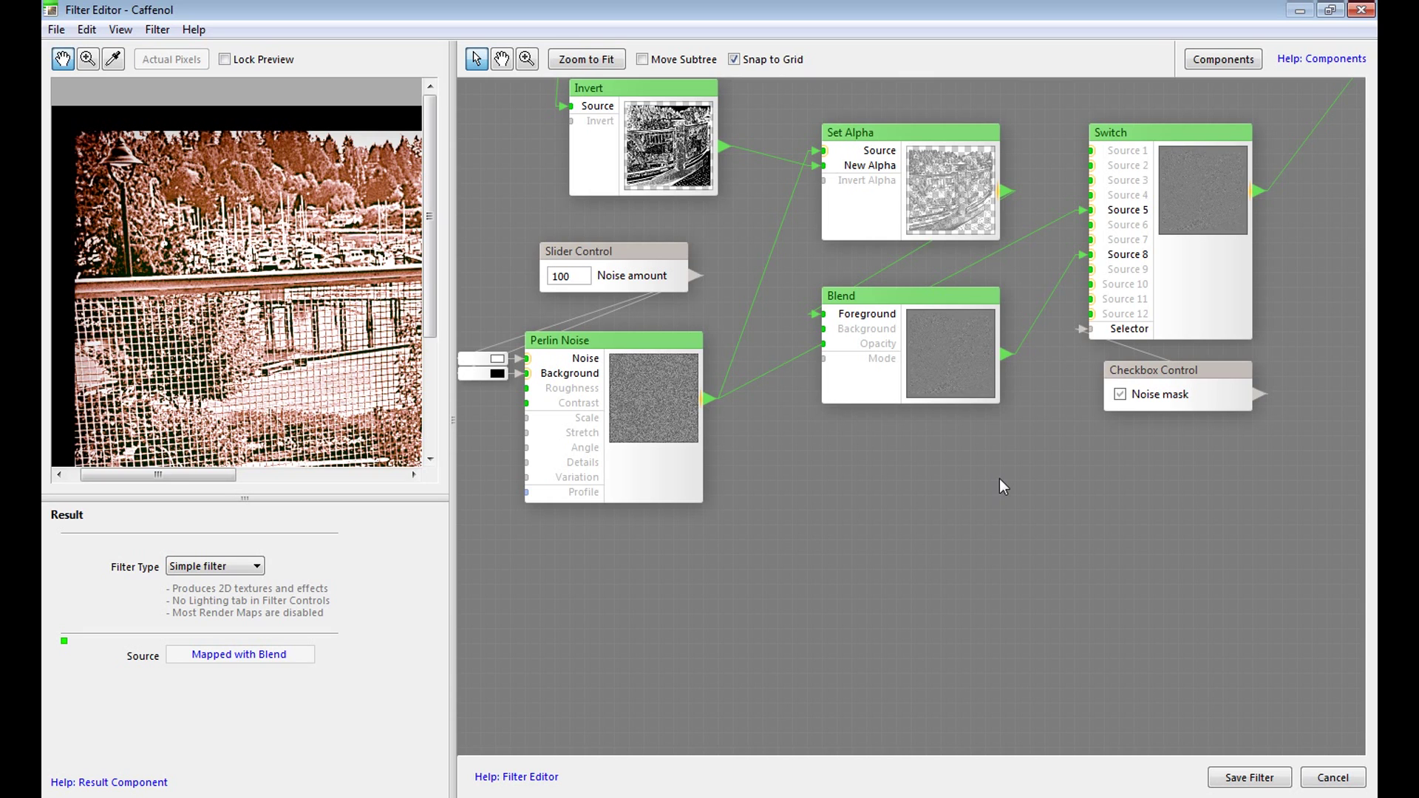
pyautogui.moveTo(1085, 448); pyautogui.dragTo(1030, 573)
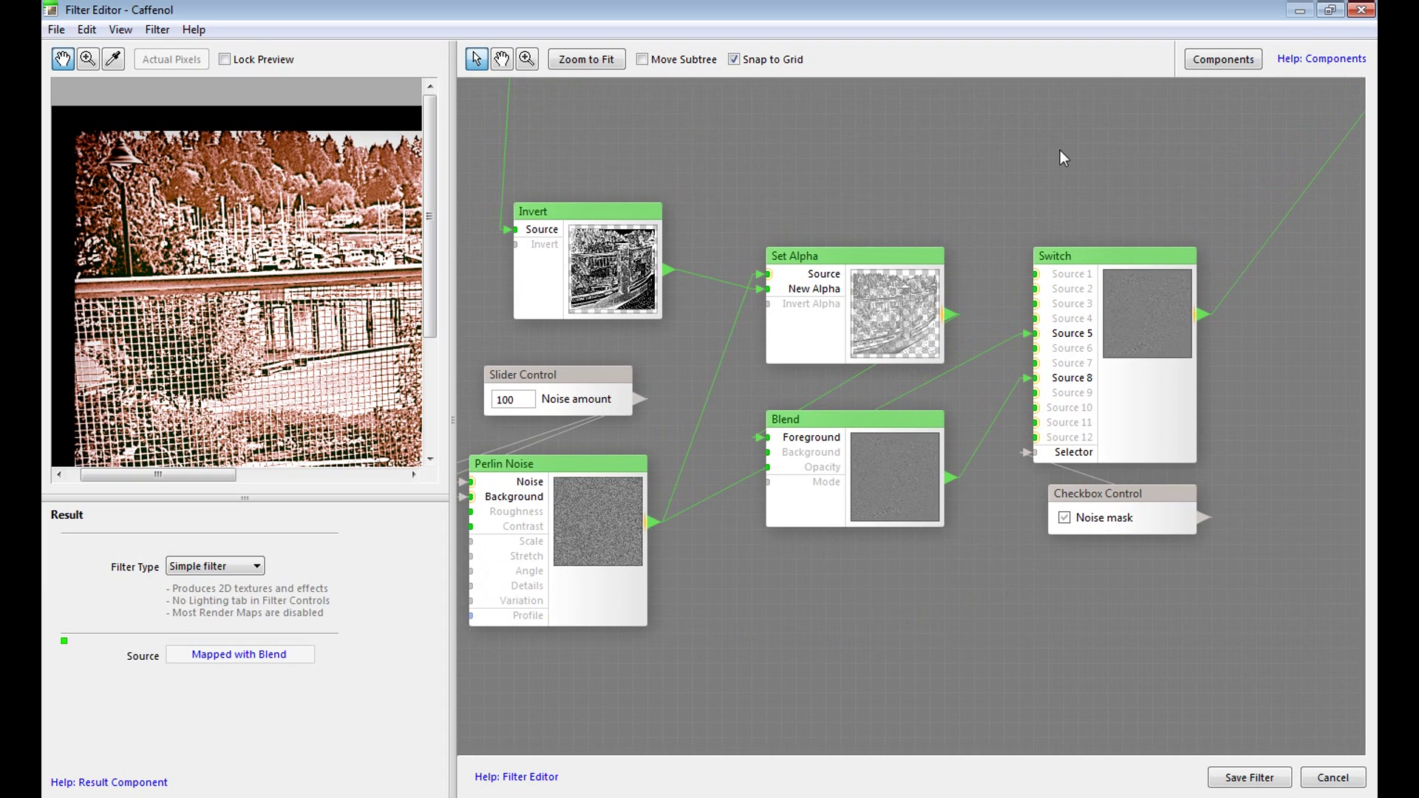
# Add an external Image component to the graph near the final Blend that carries the vignette amount control
pyautogui.scroll(-5, 1035, 292)
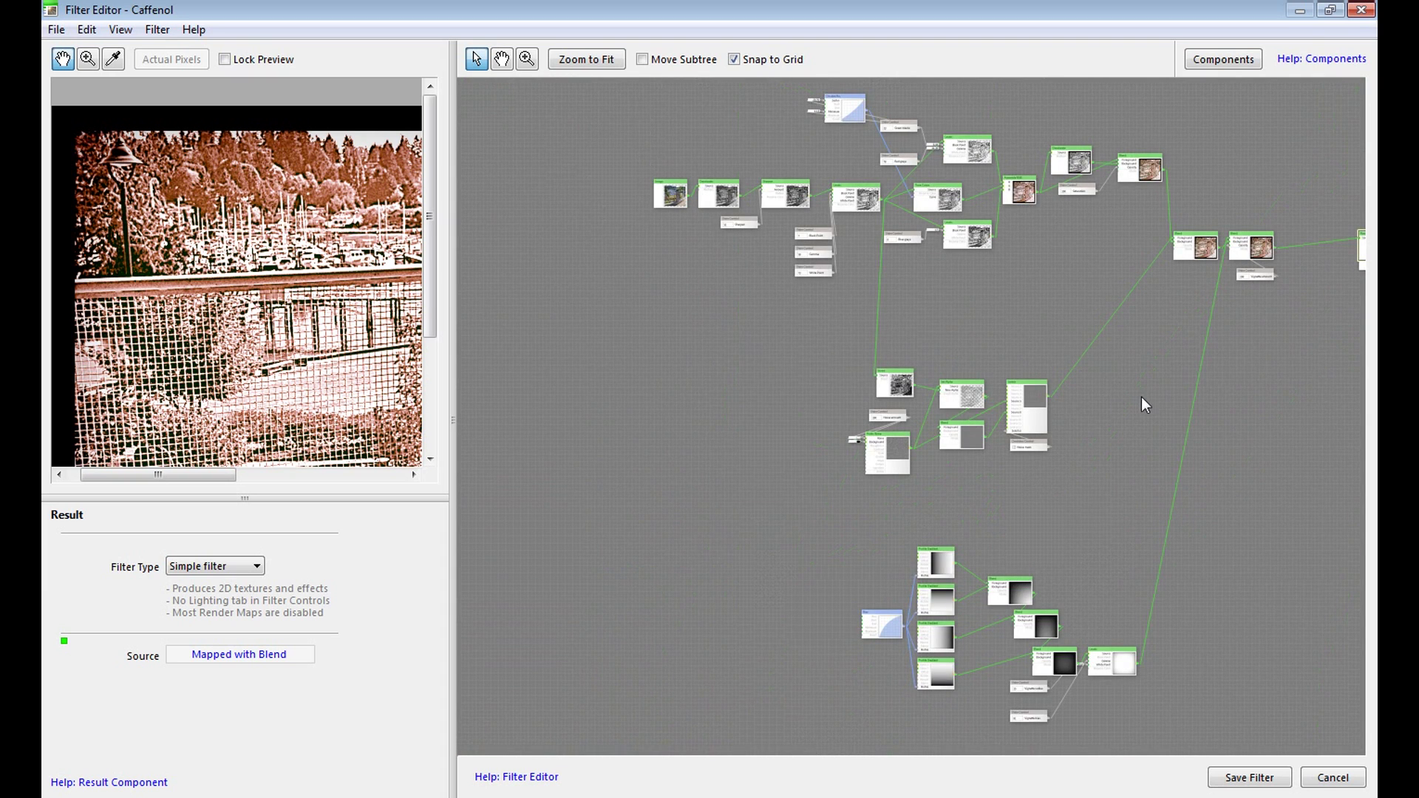
pyautogui.moveTo(1273, 438); pyautogui.dragTo(924, 440)
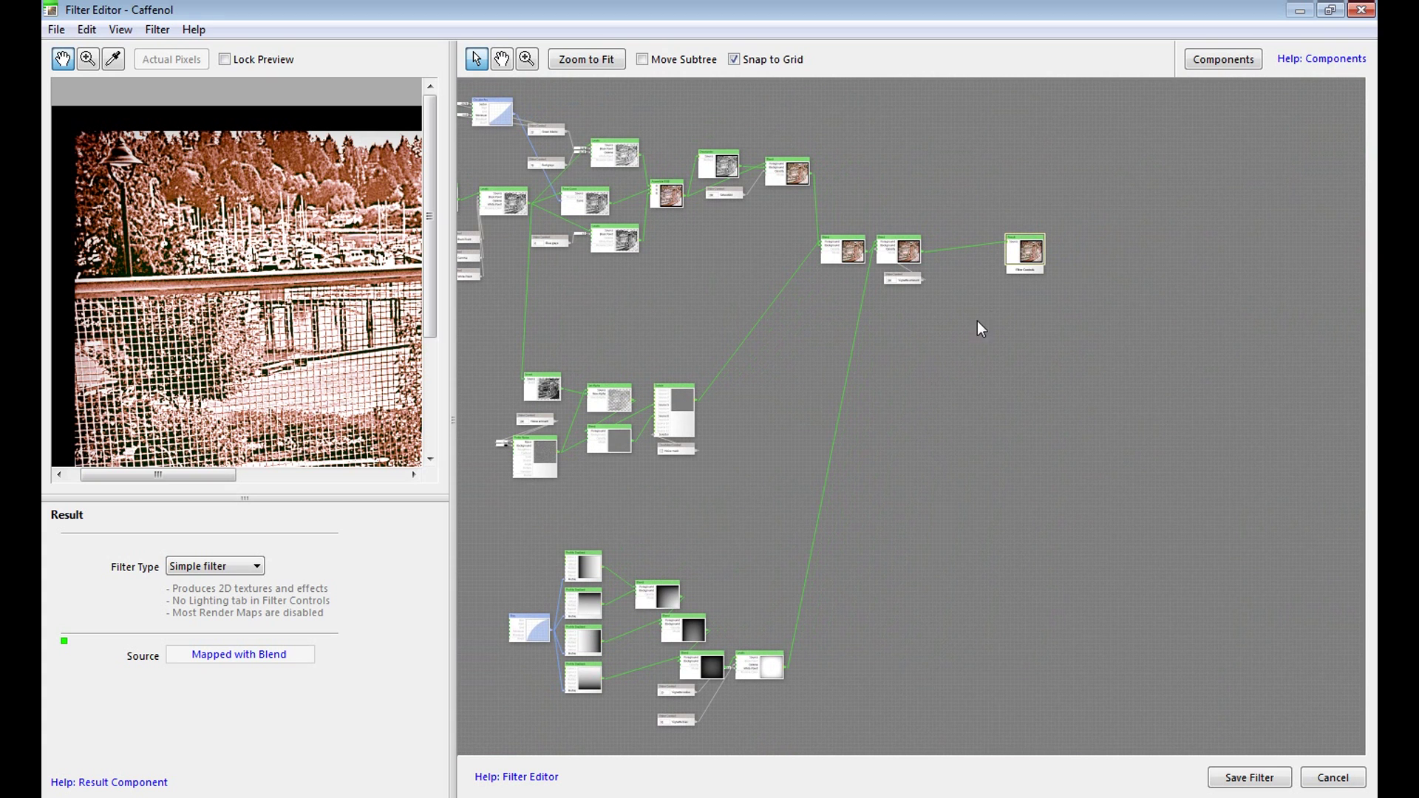
pyautogui.scroll(5, 952, 325)
pyautogui.moveTo(979, 235); pyautogui.dragTo(1002, 671)
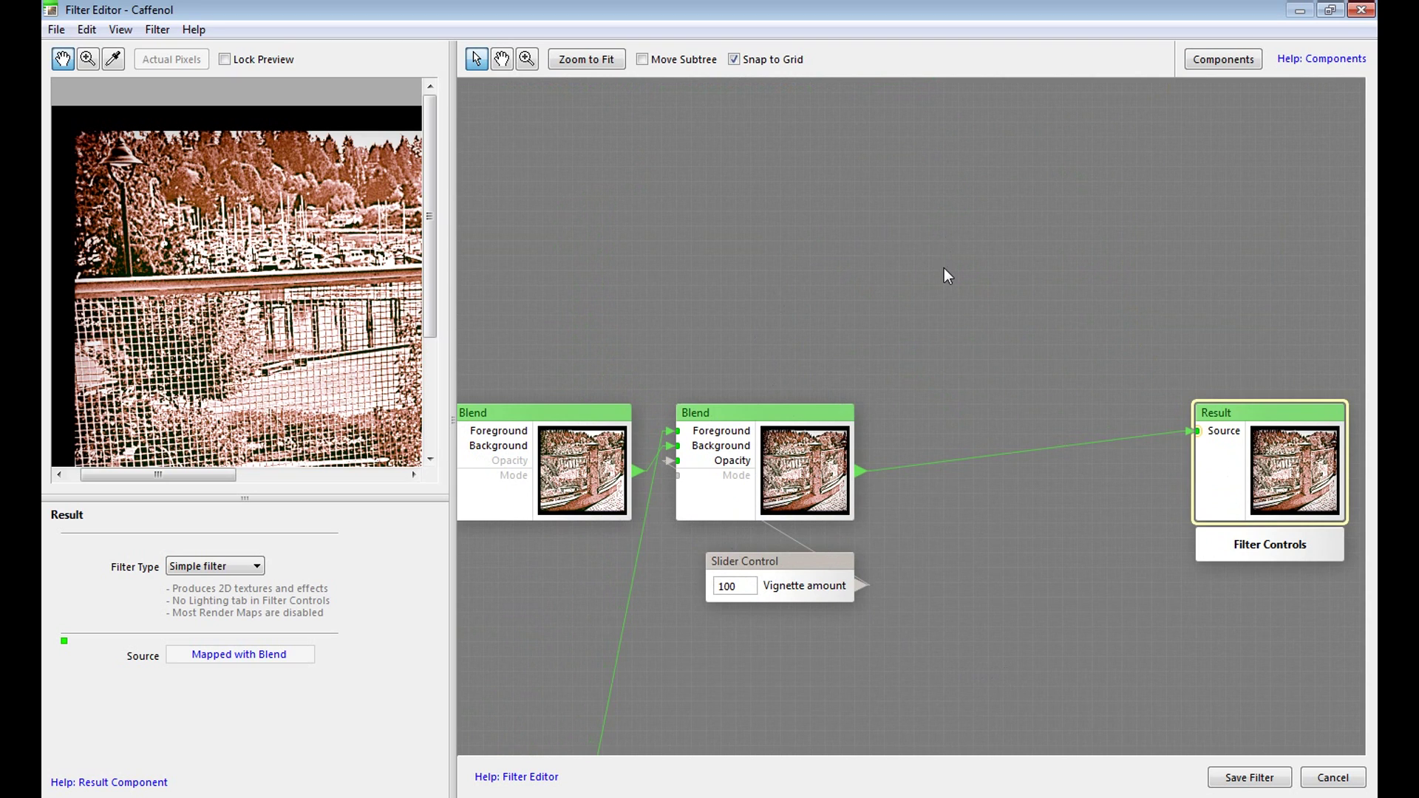
pyautogui.click(1218, 64)
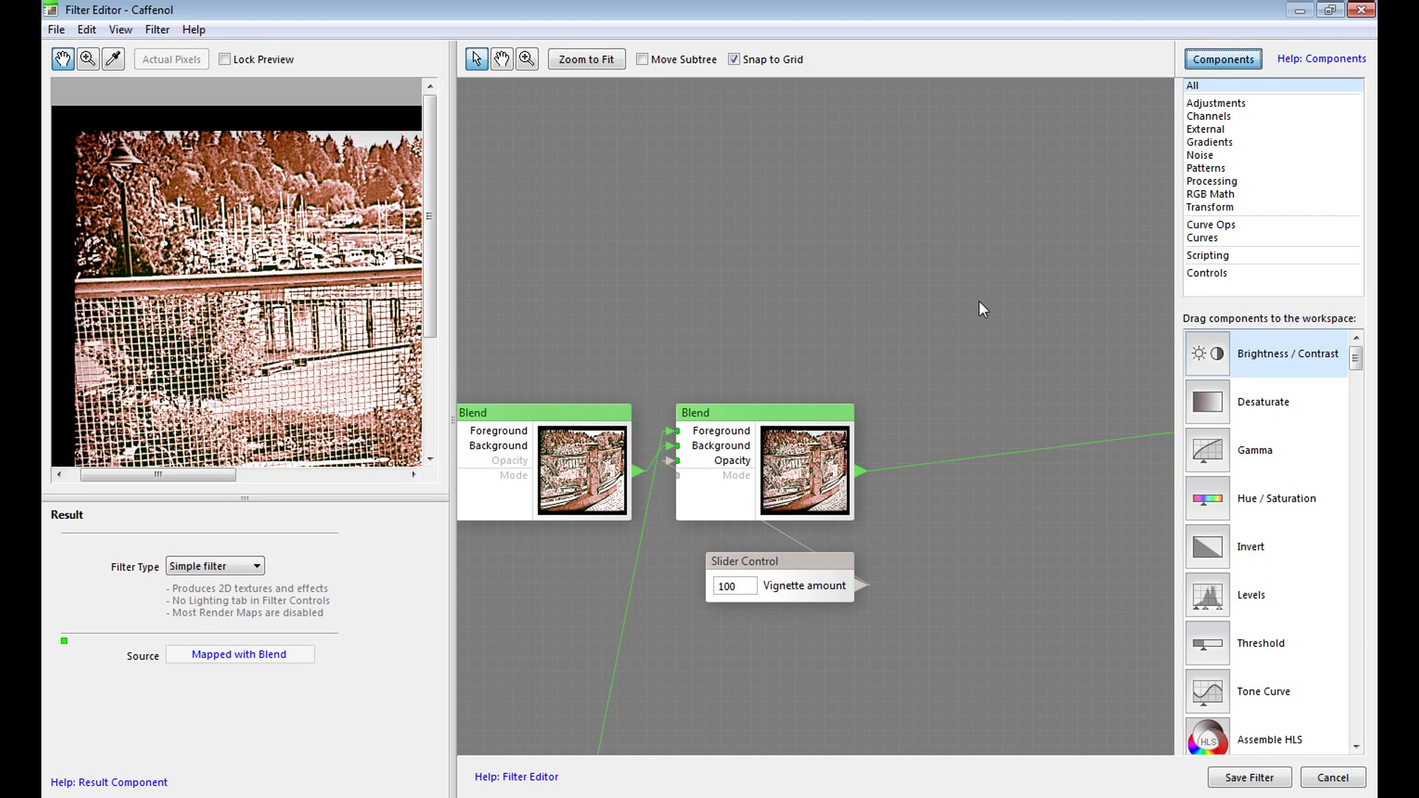
pyautogui.click(1205, 131)
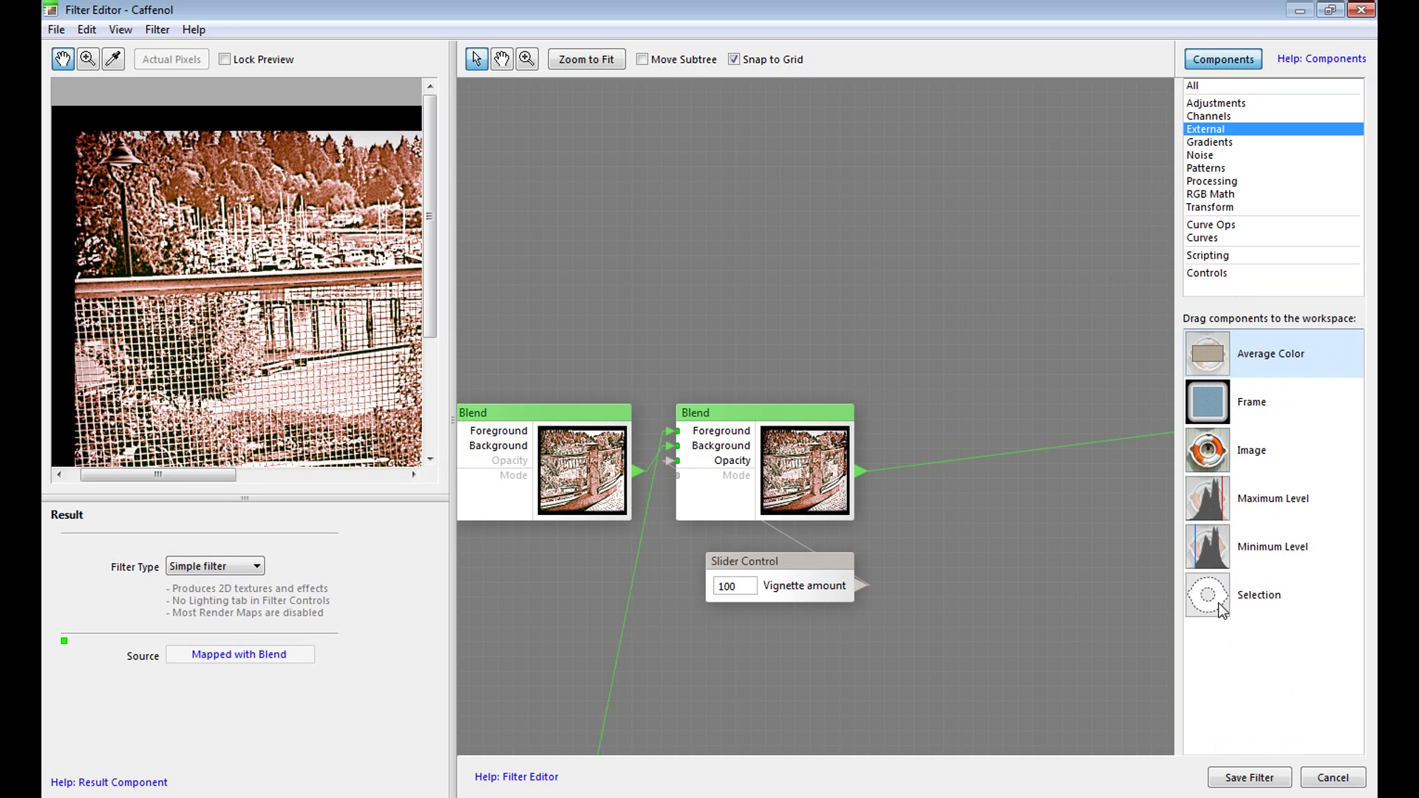
pyautogui.click(1216, 453)
pyautogui.moveTo(1215, 453); pyautogui.dragTo(989, 342)
pyautogui.moveTo(778, 254); pyautogui.dragTo(778, 255)
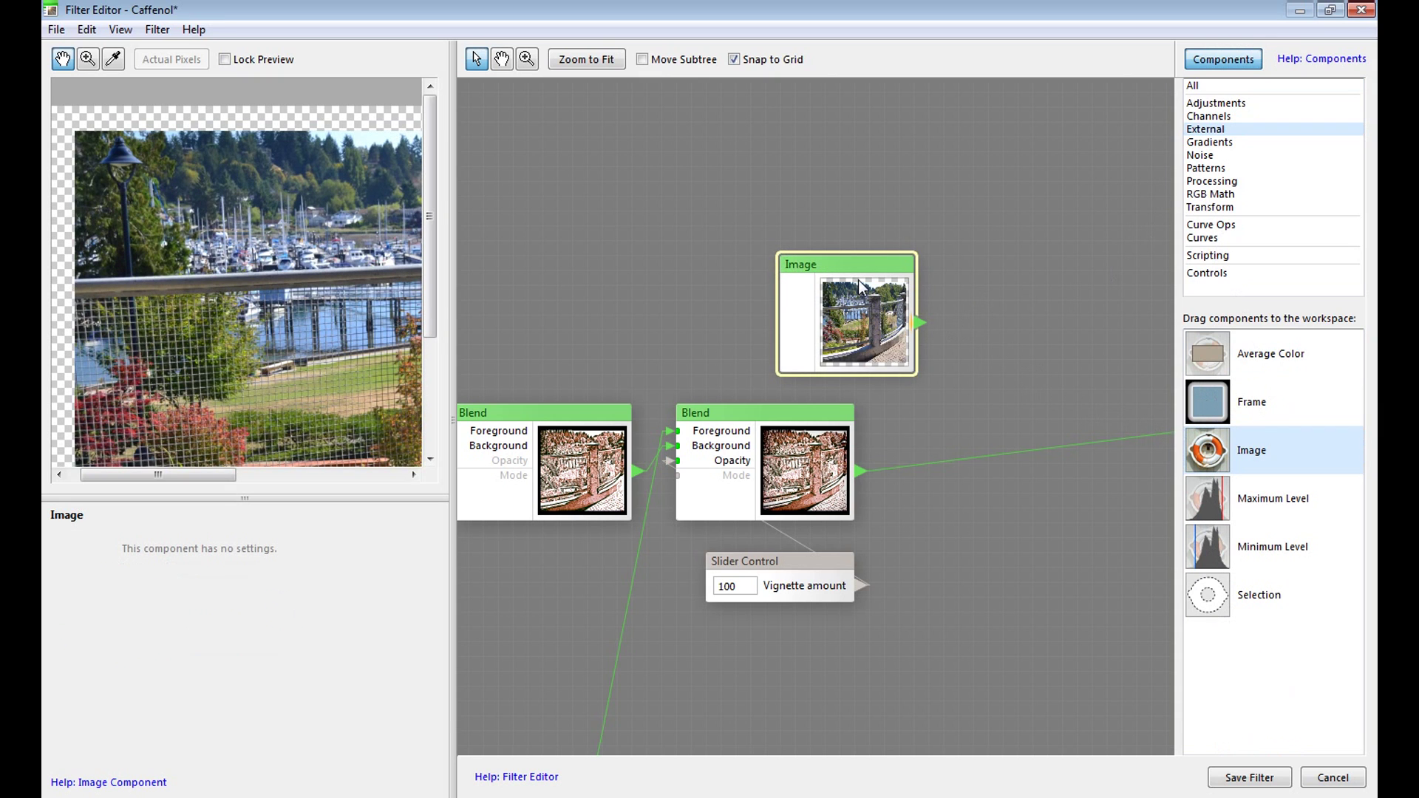
# Reposition the Image component above the vignette Blend, leaving free space before the Result component
pyautogui.moveTo(858, 270); pyautogui.dragTo(776, 219)
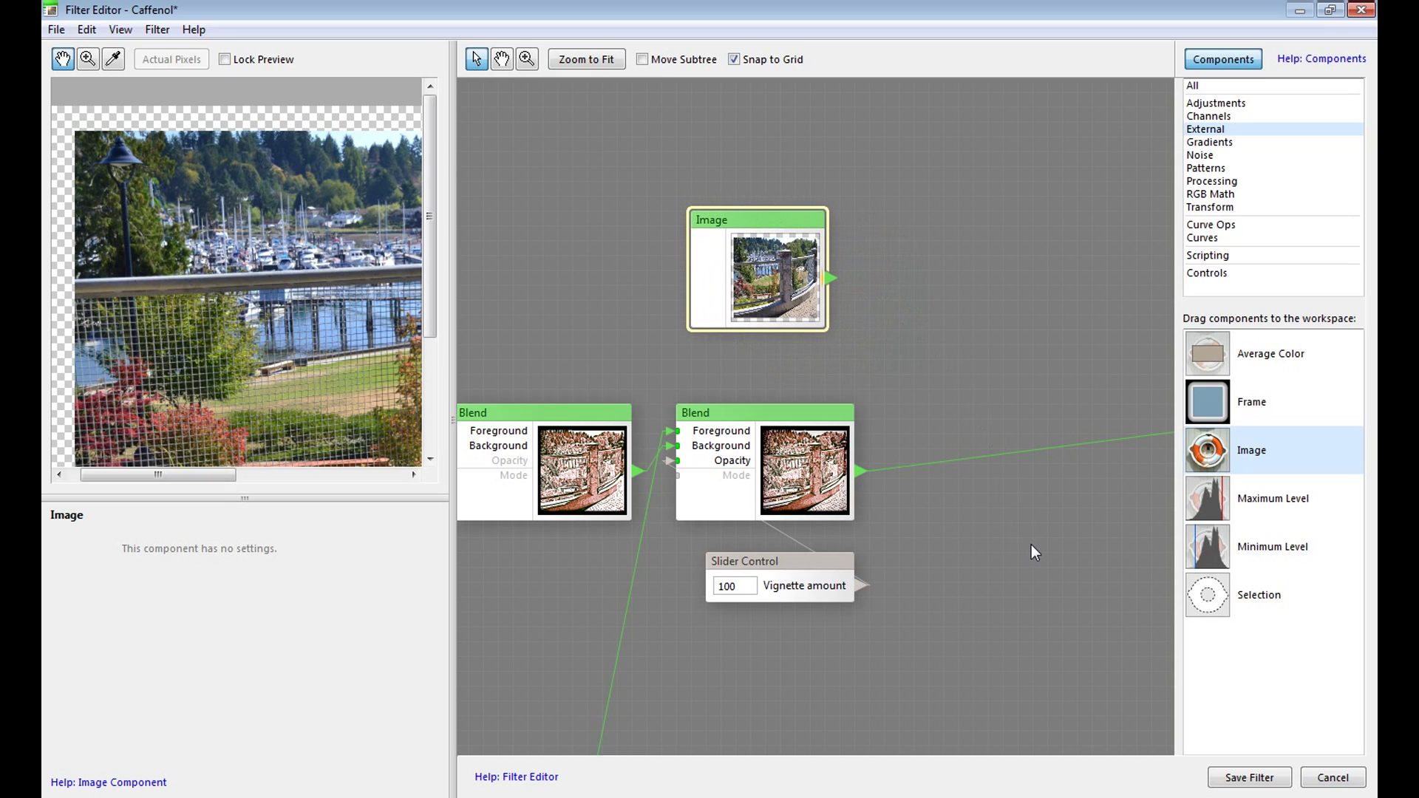
pyautogui.moveTo(1035, 542); pyautogui.dragTo(839, 504)
pyautogui.moveTo(679, 171); pyautogui.dragTo(671, 161)
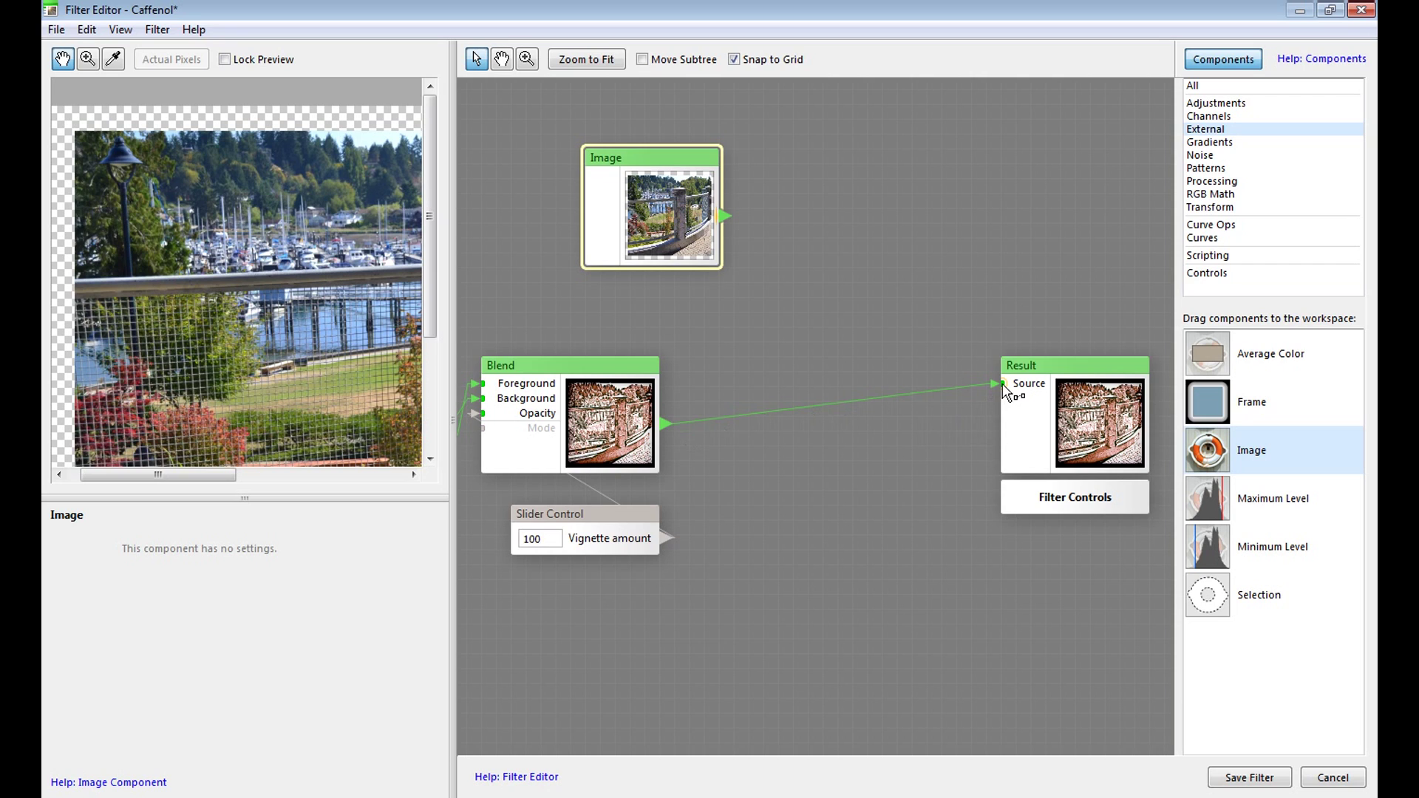
pyautogui.moveTo(646, 163); pyautogui.dragTo(614, 183)
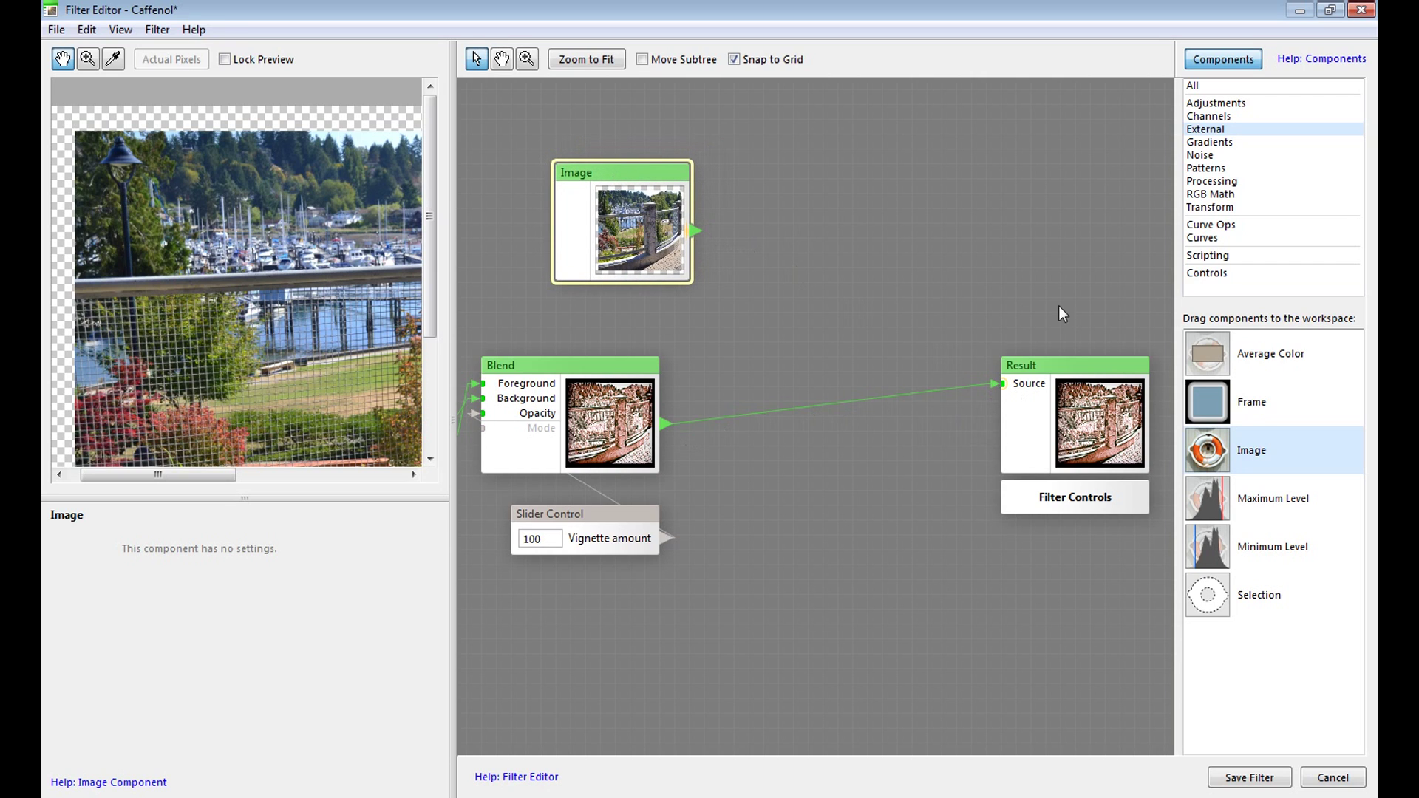
# Add a Blend component from the Processing group and place it between the Image component and the Result
pyautogui.click(1209, 182)
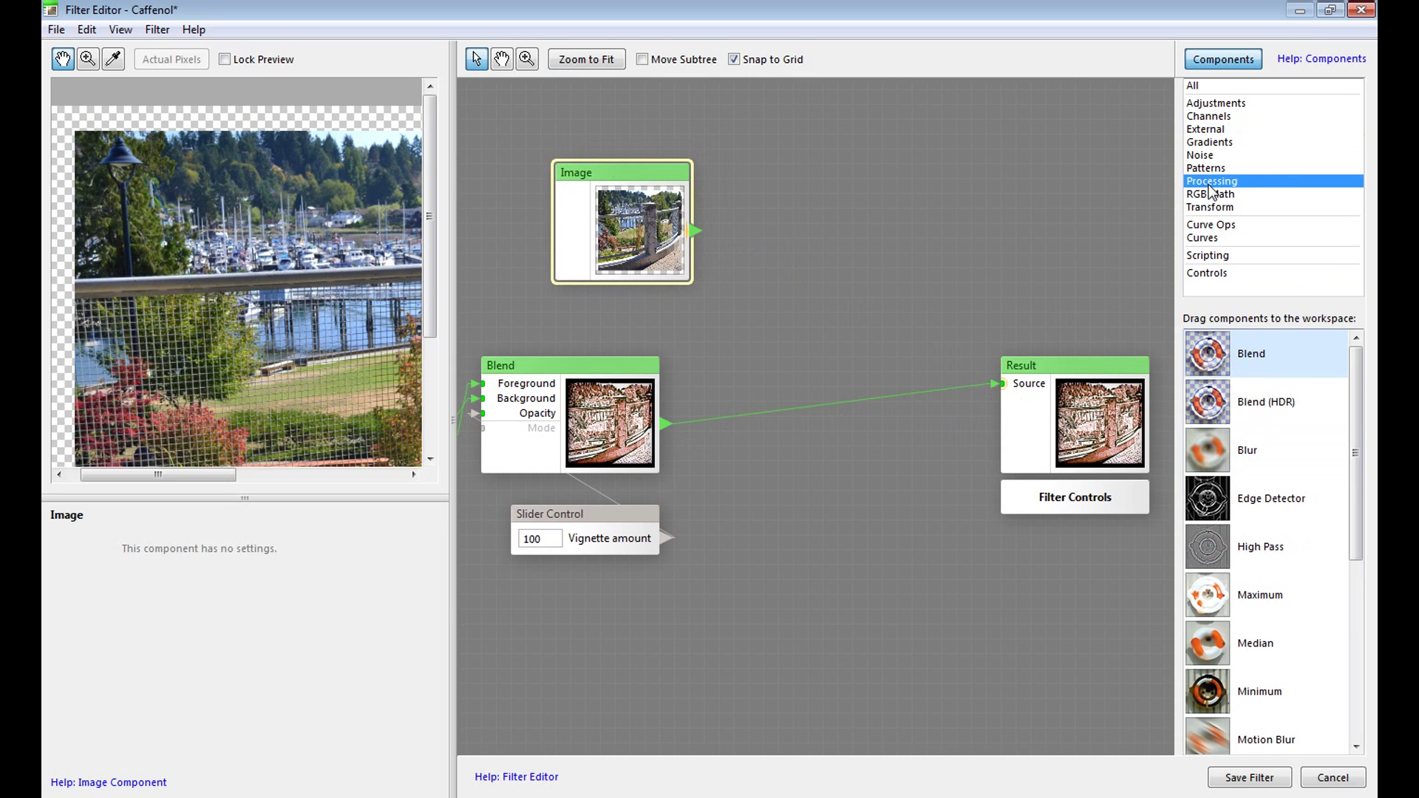
pyautogui.moveTo(1352, 371); pyautogui.dragTo(1356, 468)
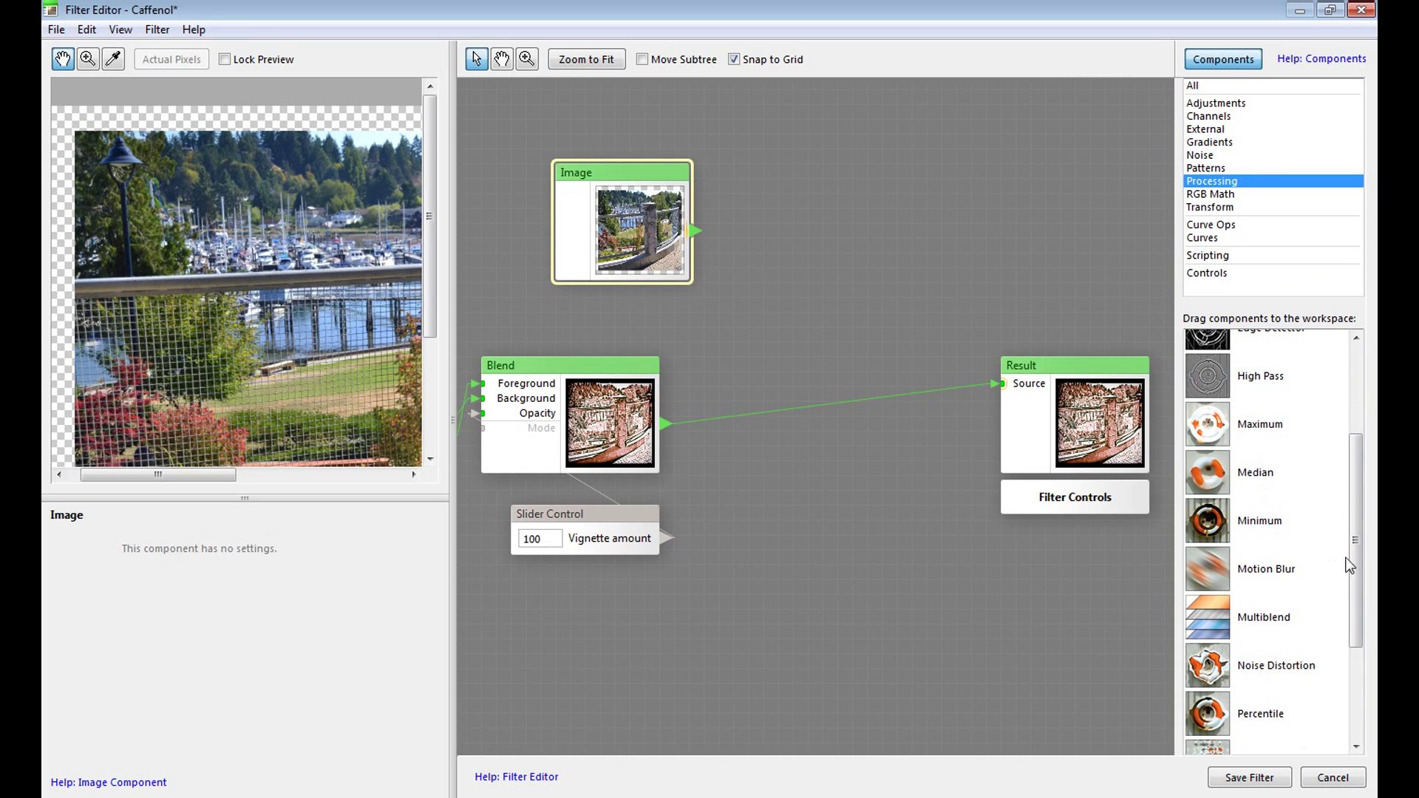
pyautogui.moveTo(1355, 522); pyautogui.dragTo(1372, 603)
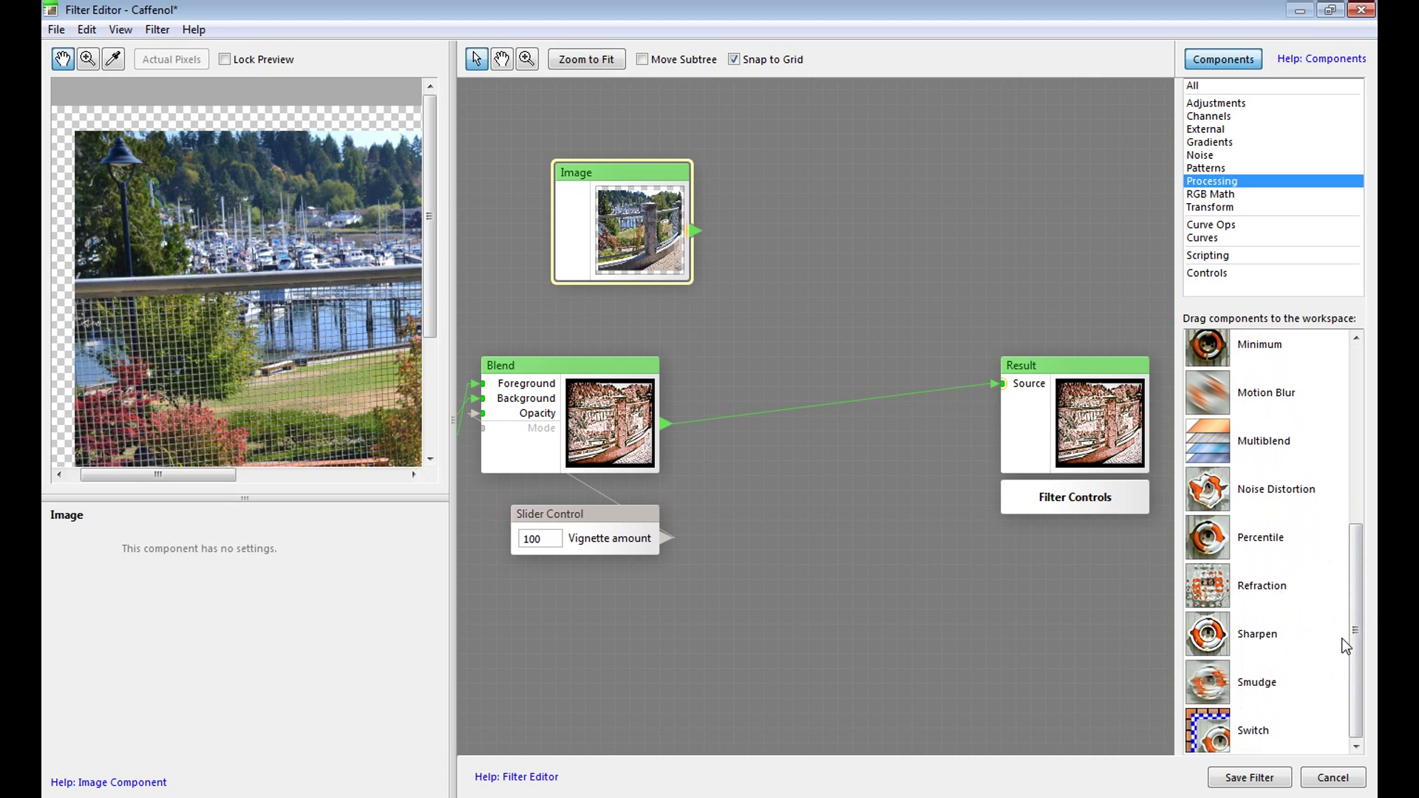
pyautogui.moveTo(1355, 609); pyautogui.dragTo(1360, 429)
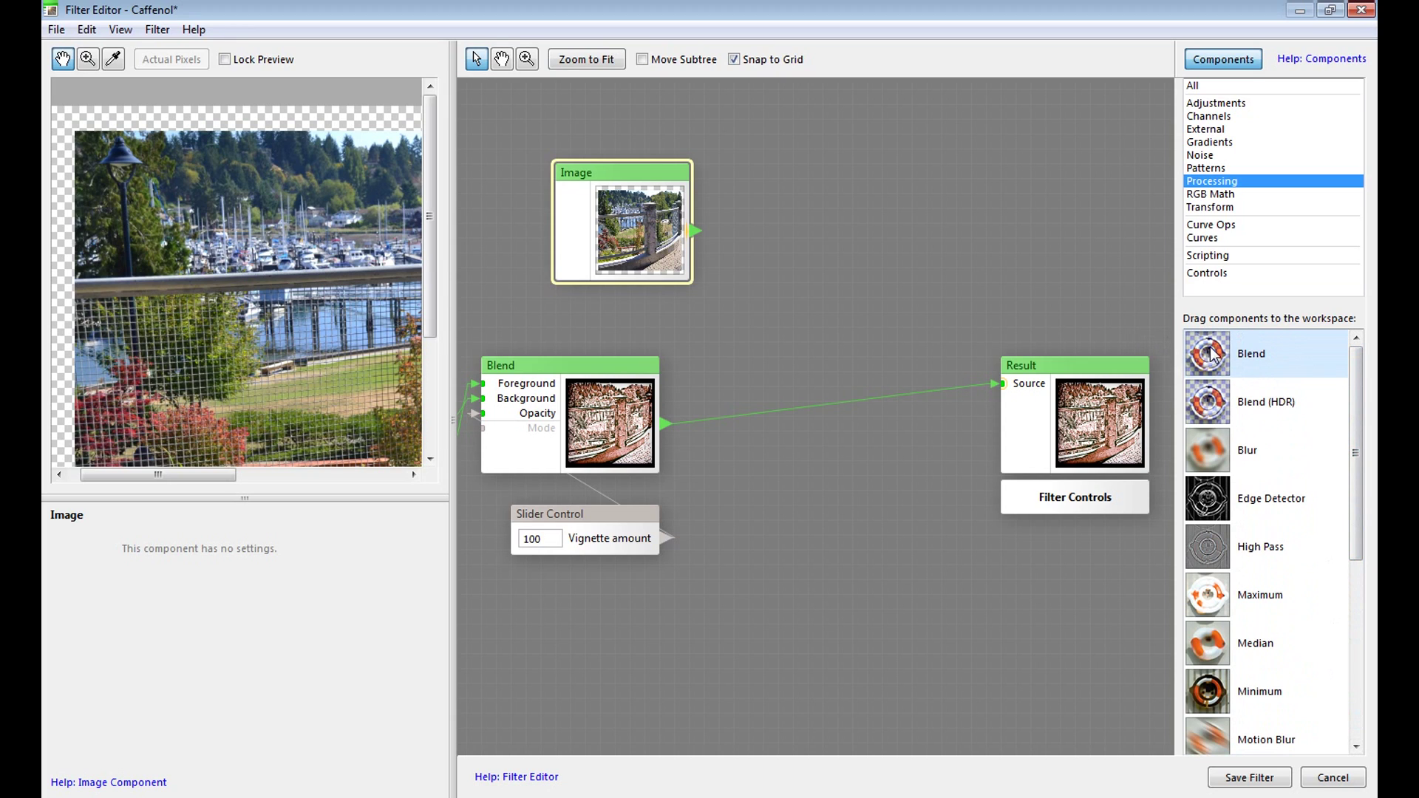
pyautogui.moveTo(1216, 352); pyautogui.dragTo(1157, 340)
pyautogui.moveTo(795, 284); pyautogui.dragTo(835, 262)
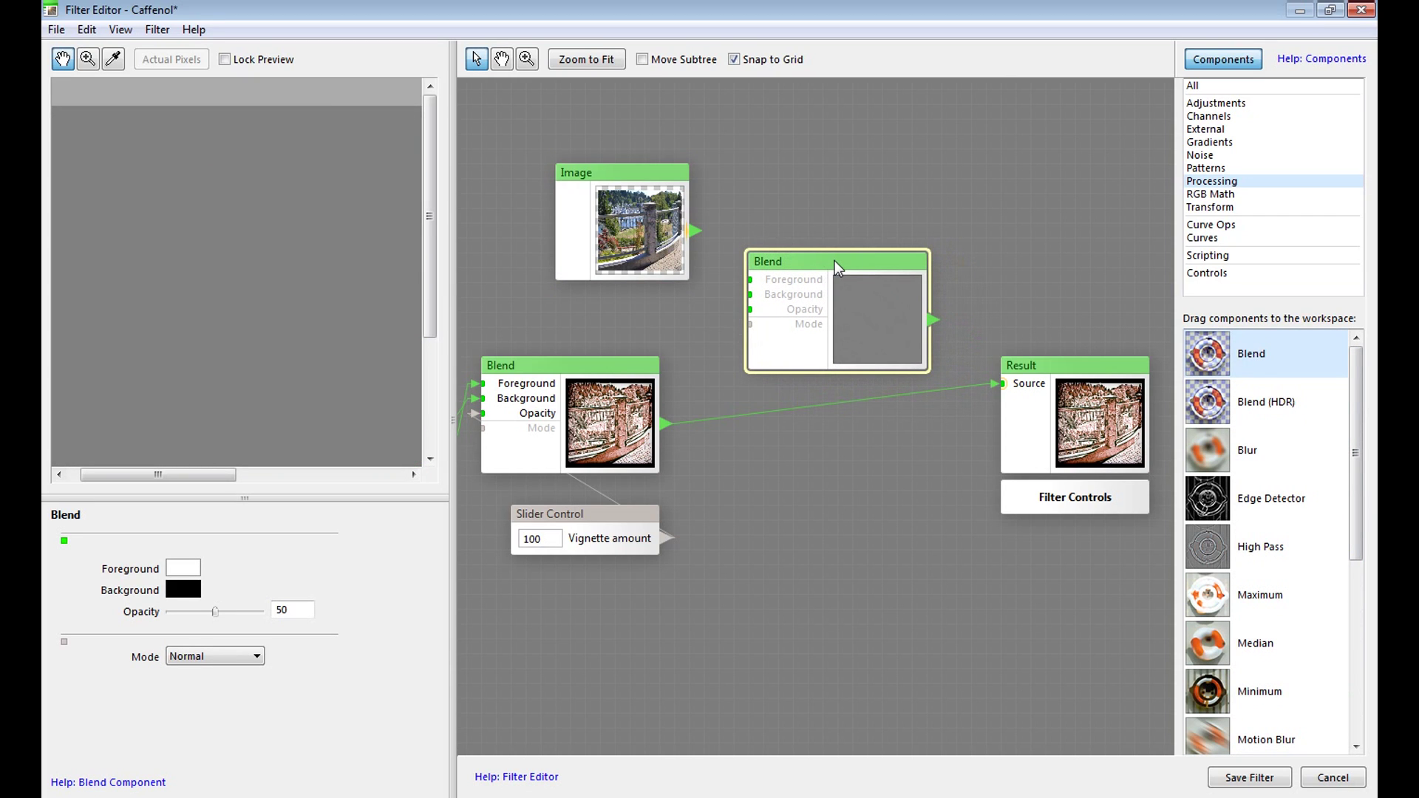
# Connect the Image component to the new Blend's Background and the vignette Blend's output to its Foreground
pyautogui.moveTo(614, 173); pyautogui.dragTo(582, 207)
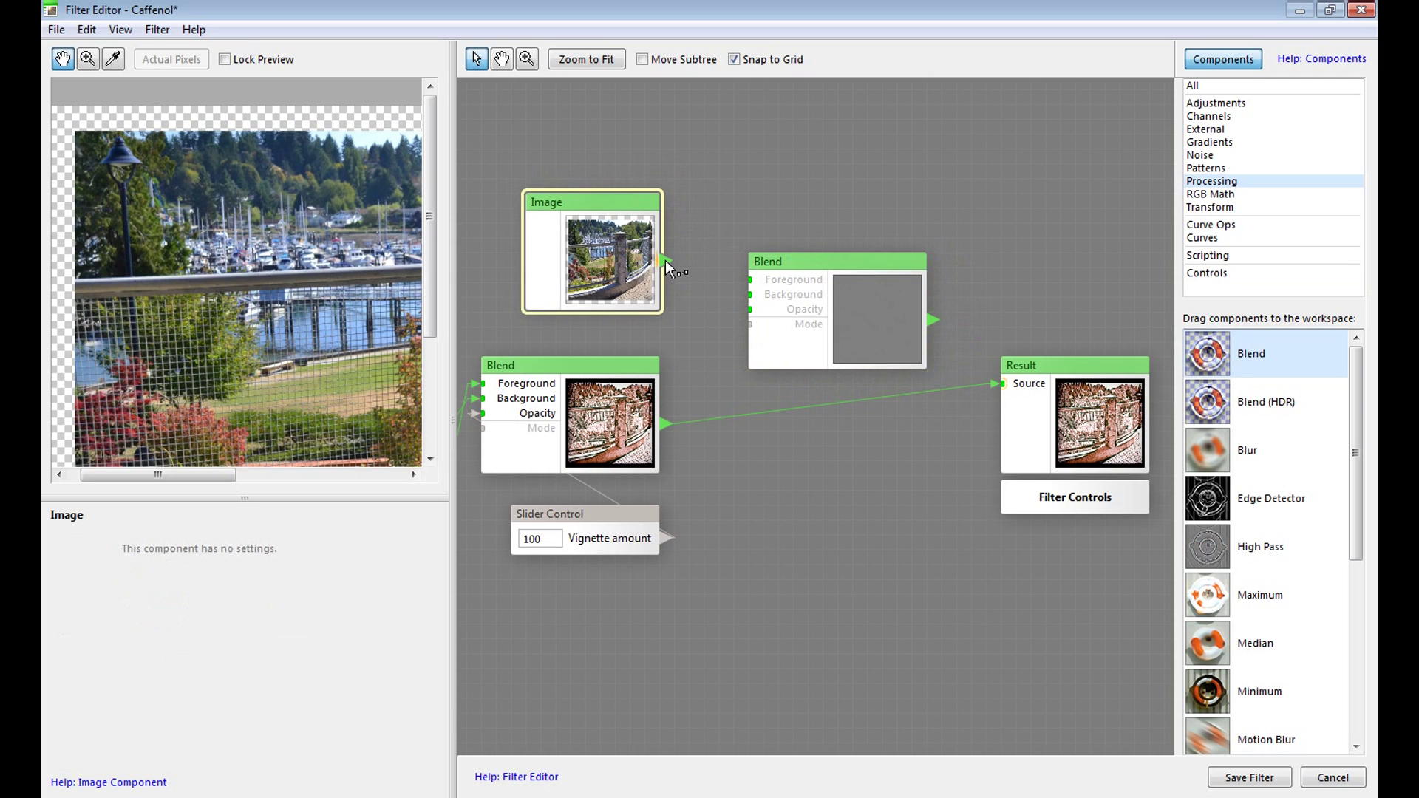
pyautogui.moveTo(665, 260); pyautogui.dragTo(752, 301)
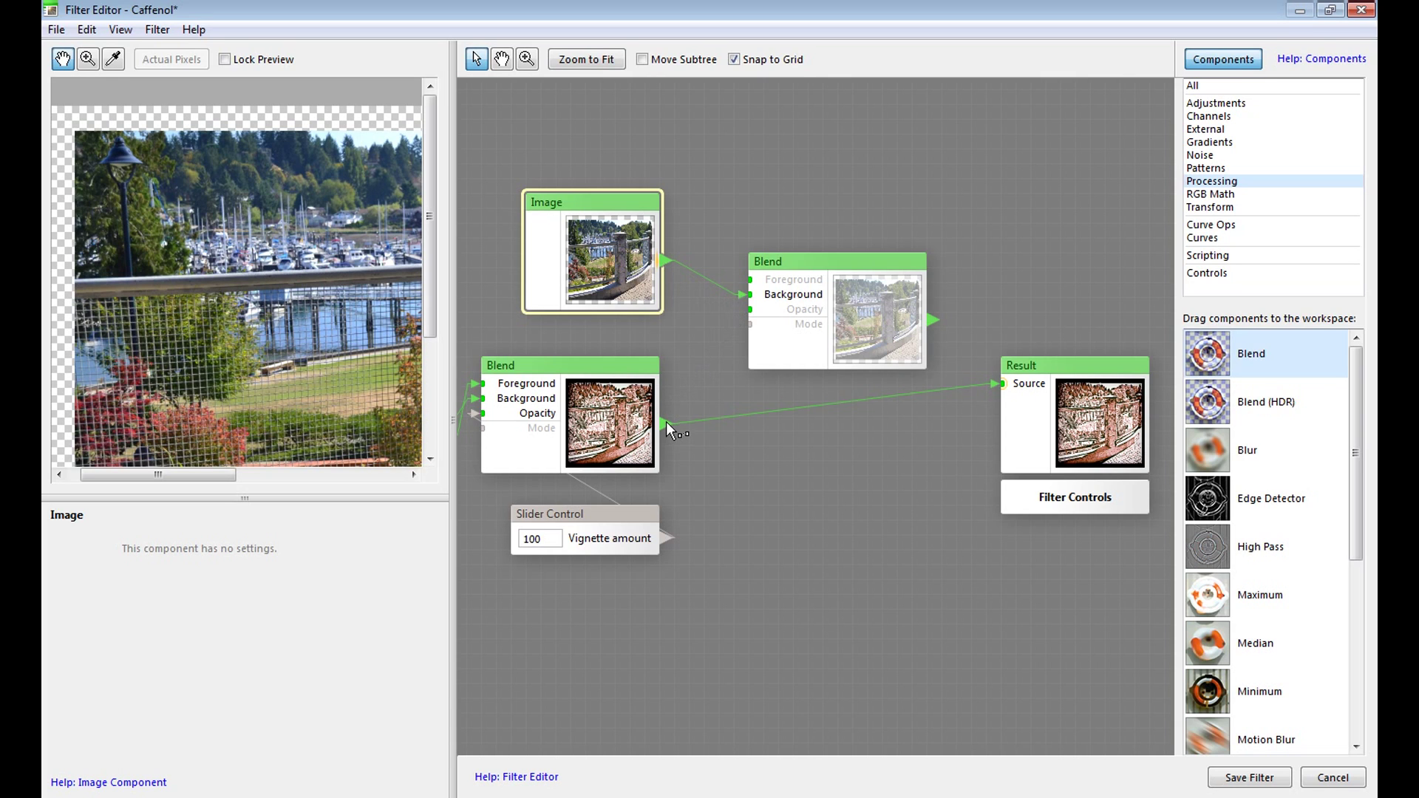
pyautogui.moveTo(666, 425); pyautogui.dragTo(745, 280)
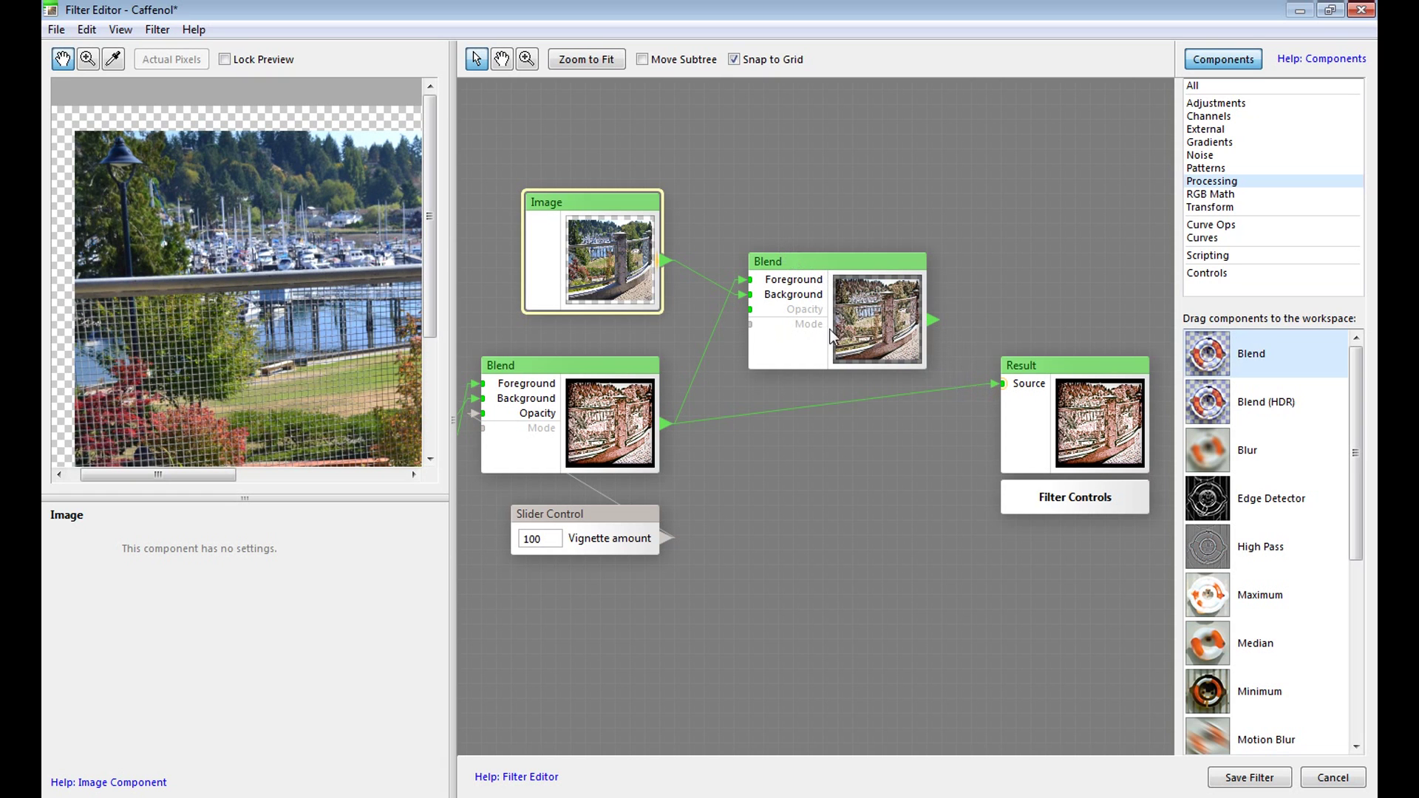
# Try the new Blend's opacity at 27, 50 and 59, and look through its blend modes while keeping Normal
pyautogui.click(857, 266)
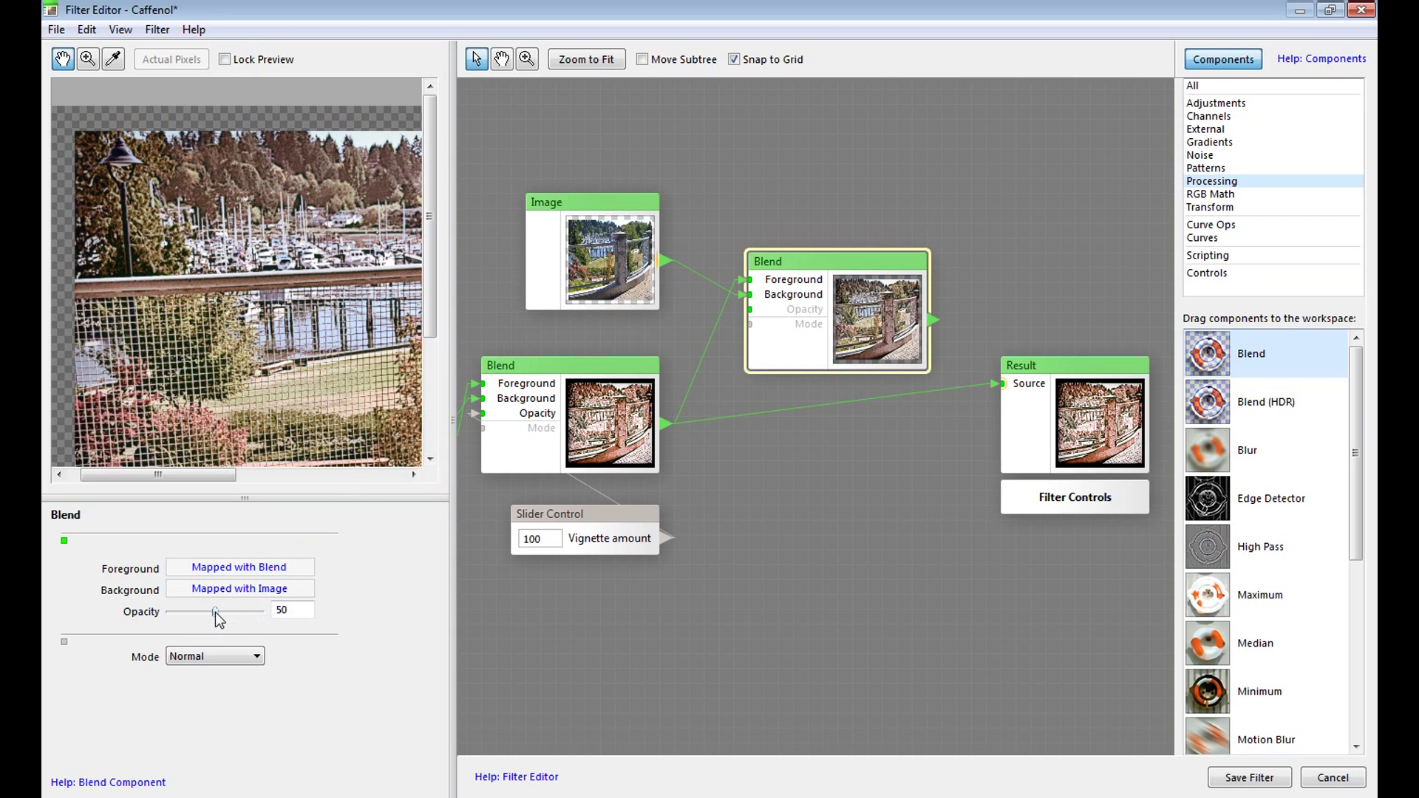
pyautogui.moveTo(215, 612); pyautogui.dragTo(193, 612)
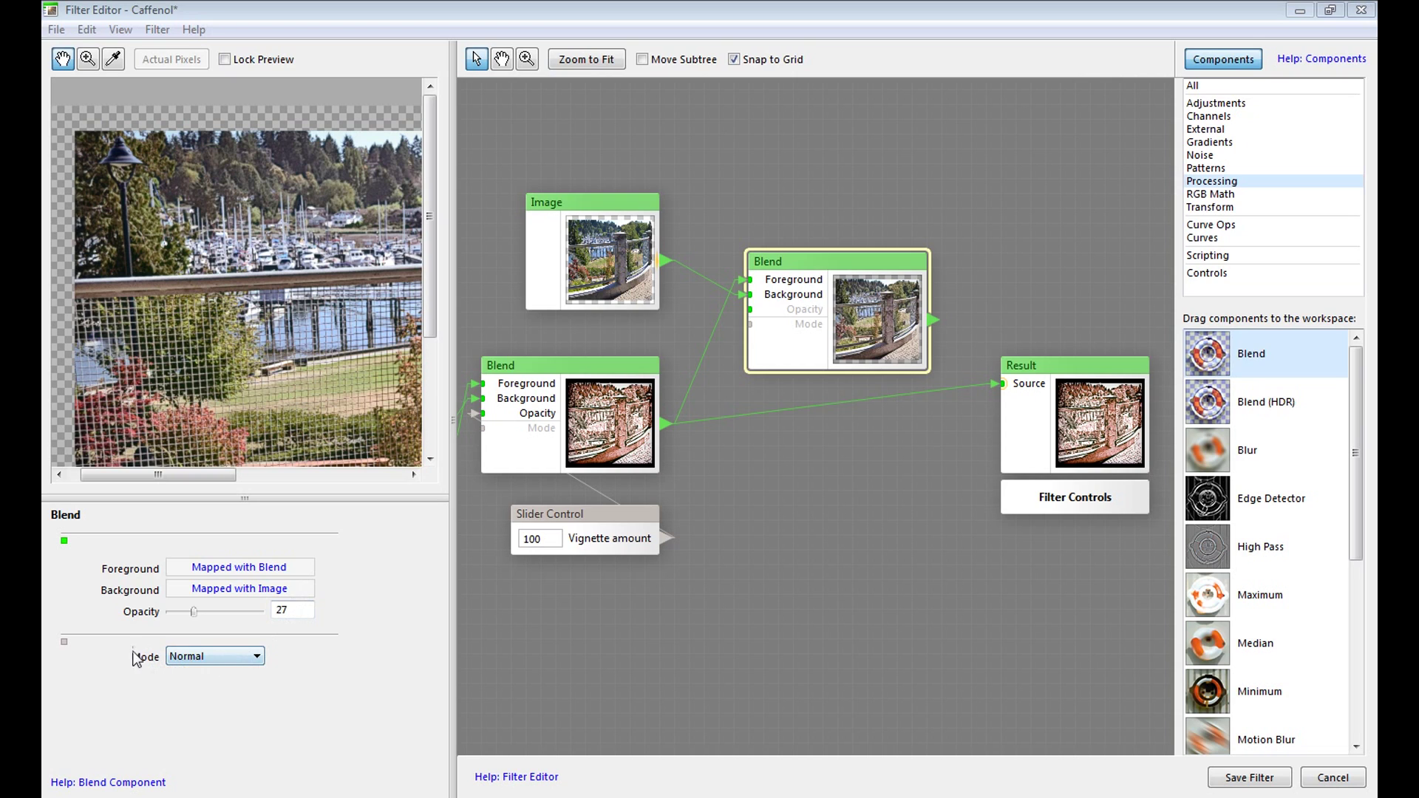
pyautogui.click(257, 657)
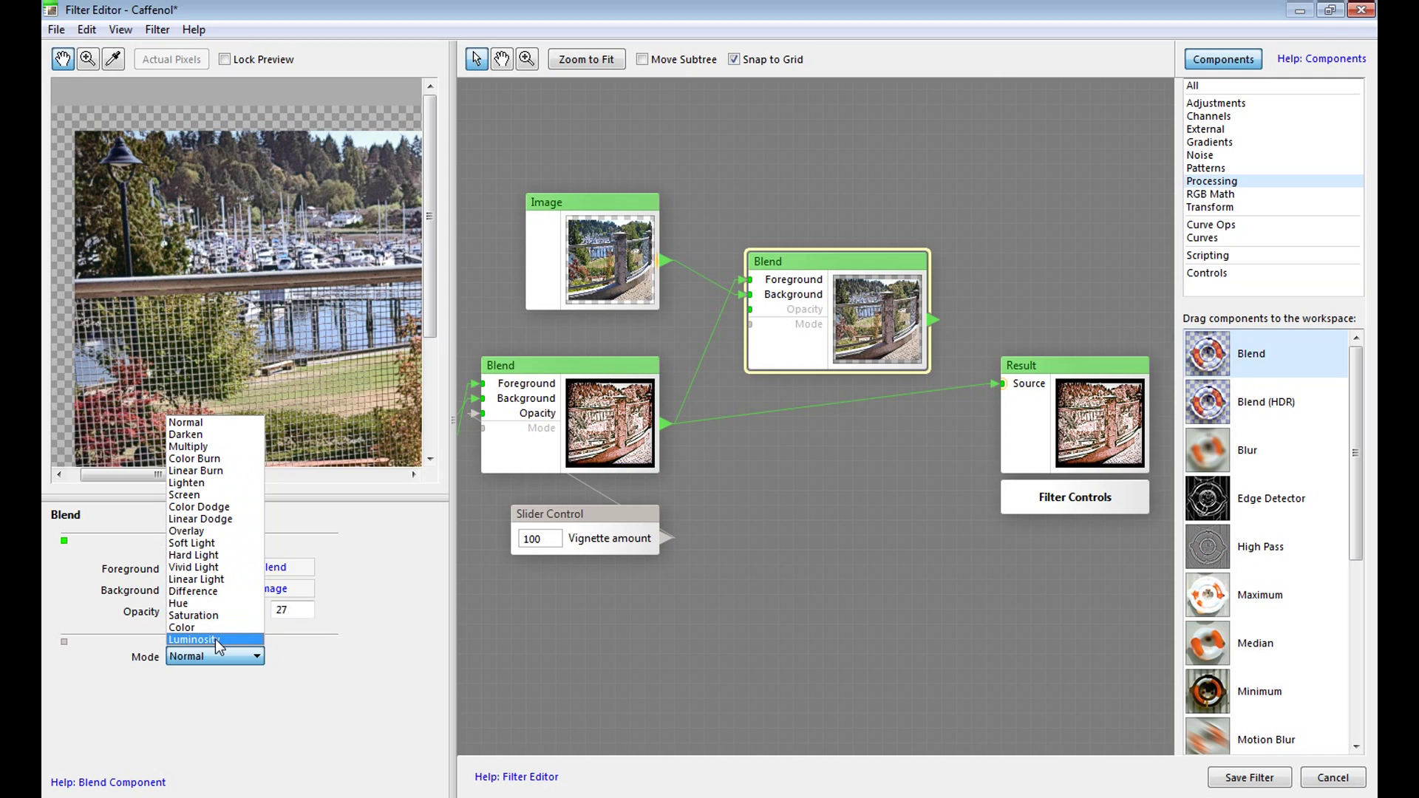
pyautogui.click(310, 677)
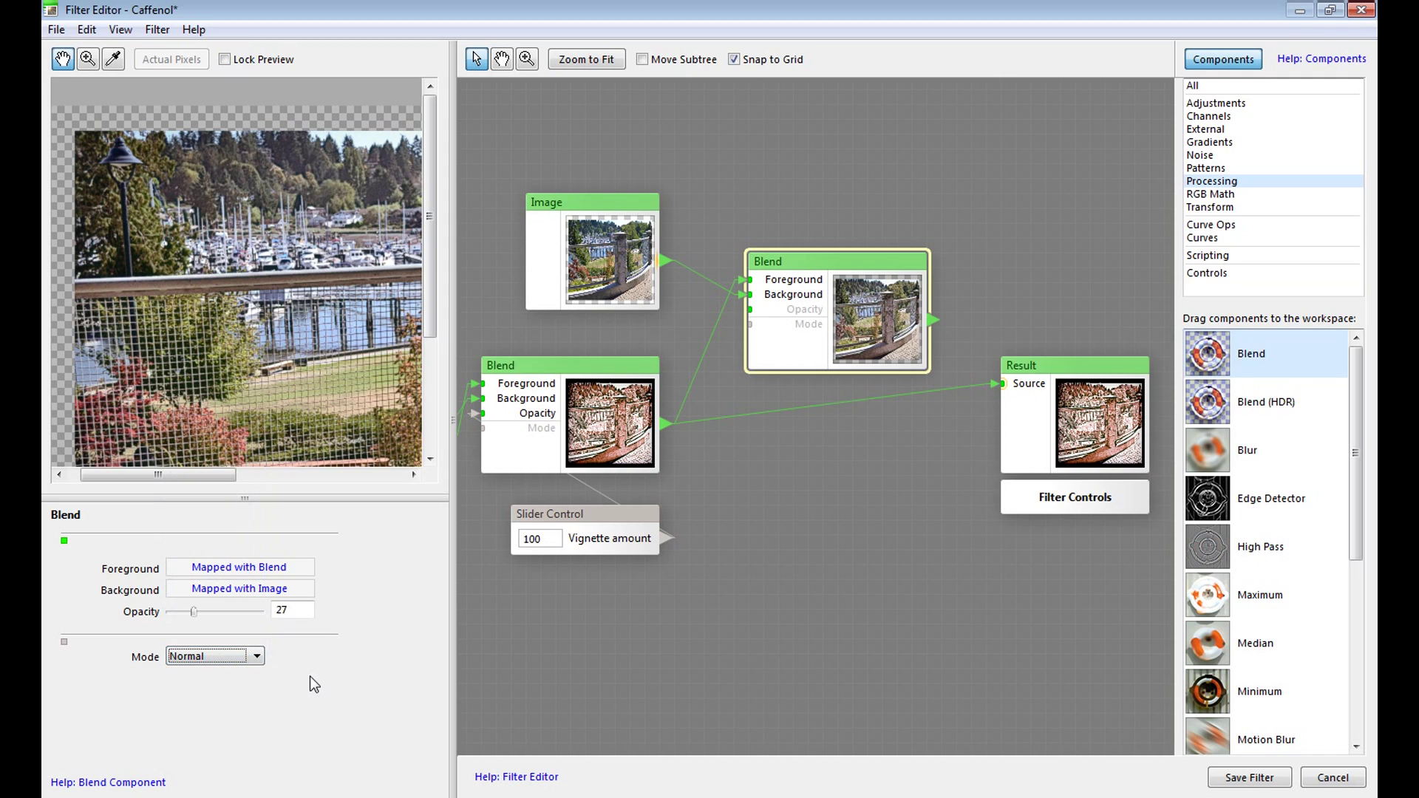
pyautogui.click(193, 610)
pyautogui.moveTo(194, 610)
pyautogui.mouseDown()
pyautogui.moveTo(245, 620)
pyautogui.moveTo(215, 615)
pyautogui.mouseUp()
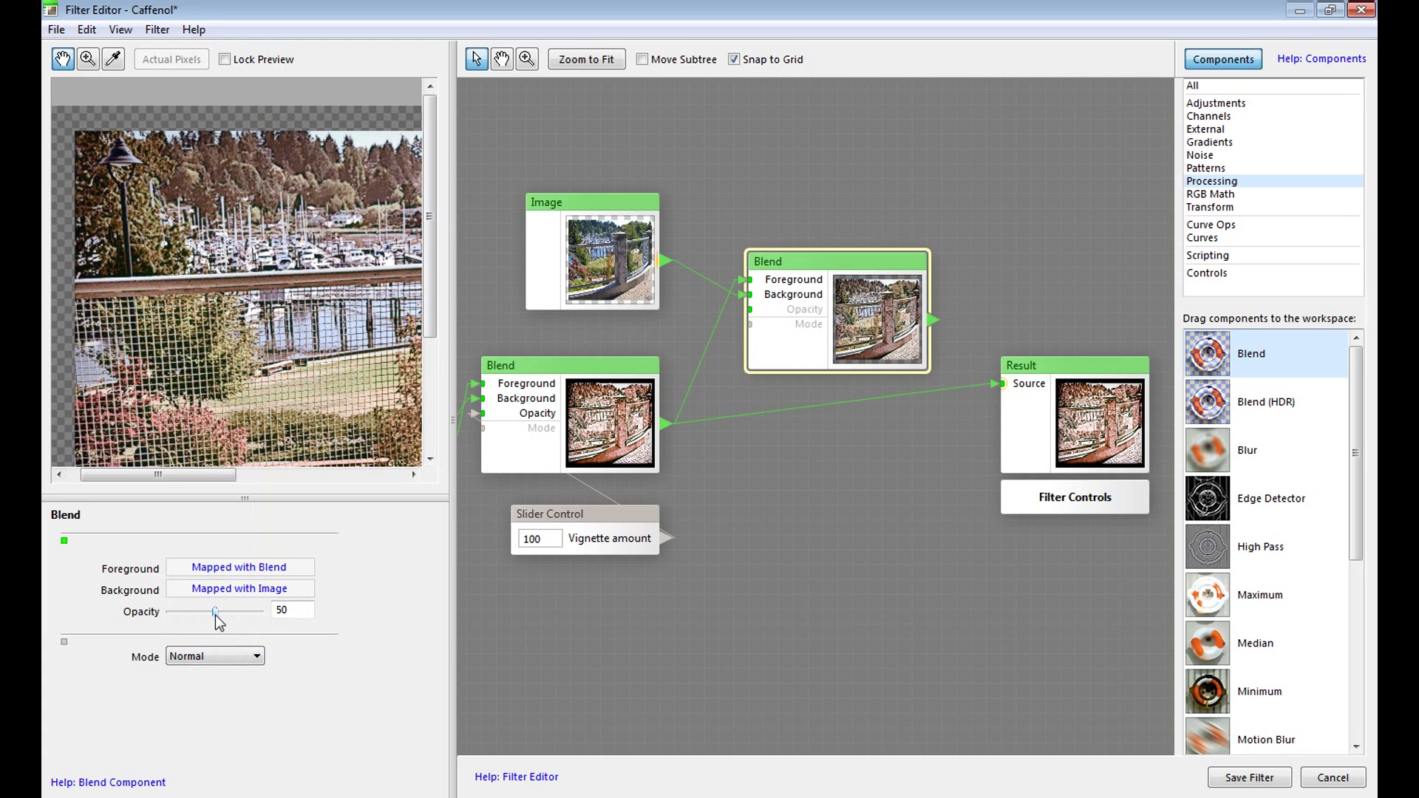
pyautogui.moveTo(215, 615); pyautogui.dragTo(223, 616)
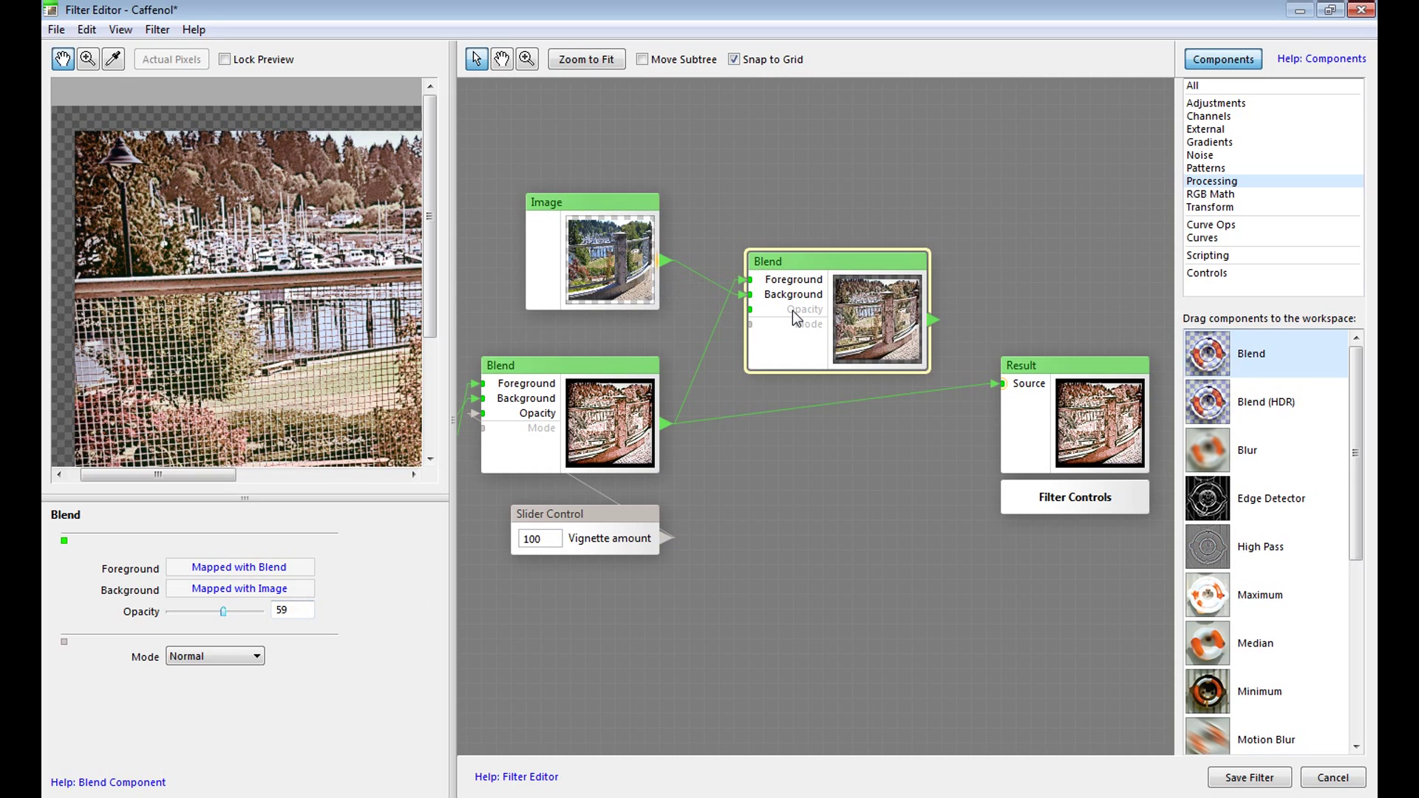
# Move the Image component up, add a Slider Control beneath it, and connect the slider to the new Blend's Opacity
pyautogui.moveTo(597, 207); pyautogui.dragTo(584, 168)
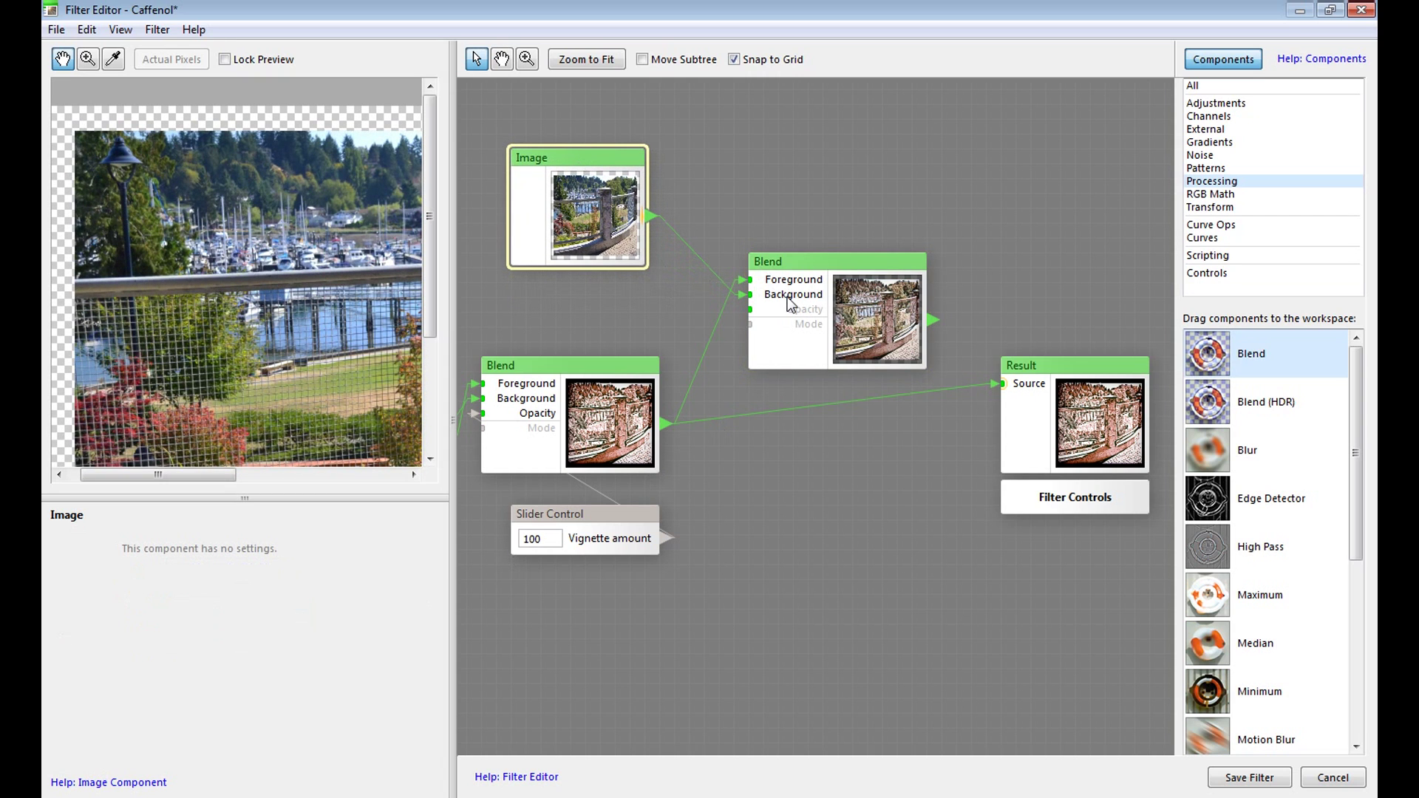
pyautogui.moveTo(562, 162); pyautogui.dragTo(580, 122)
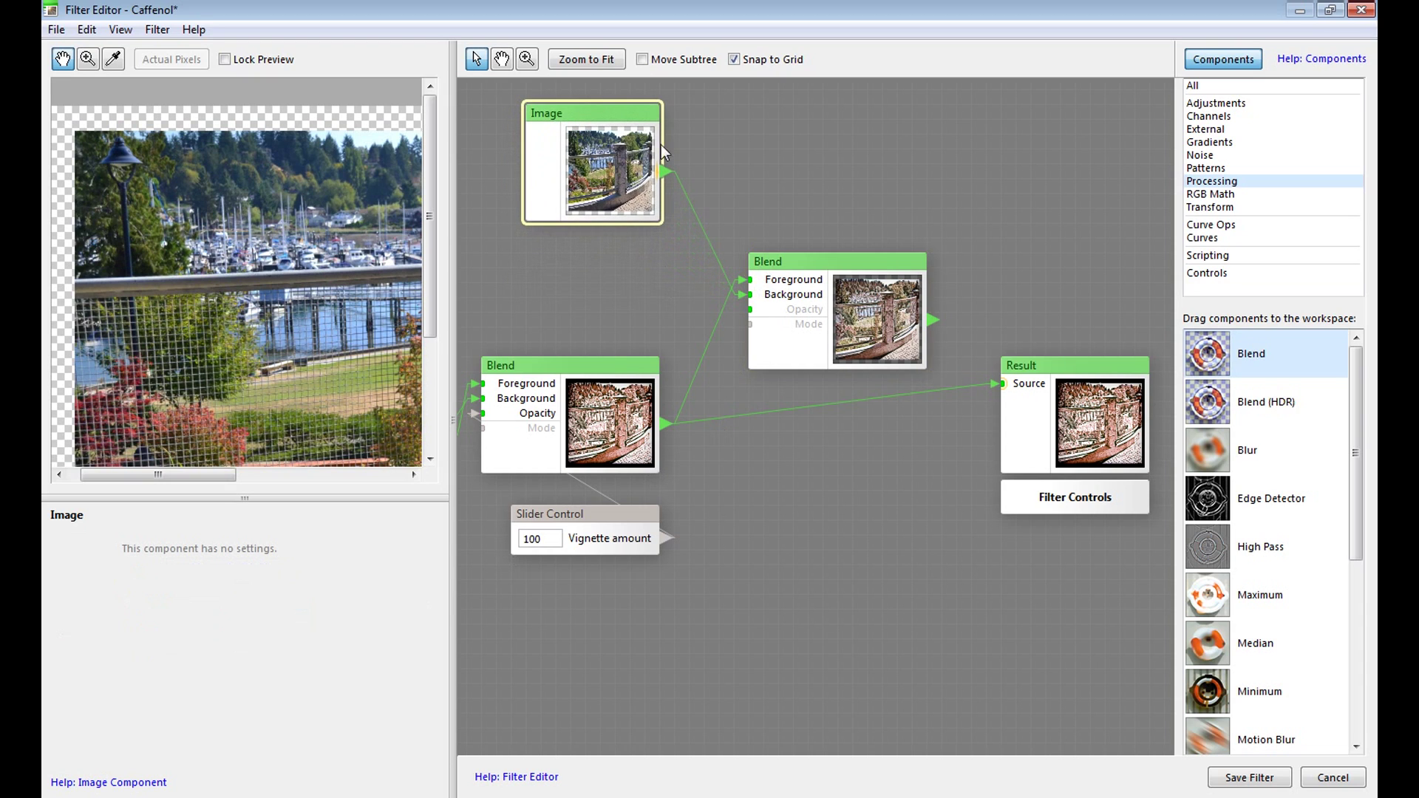
pyautogui.click(1221, 273)
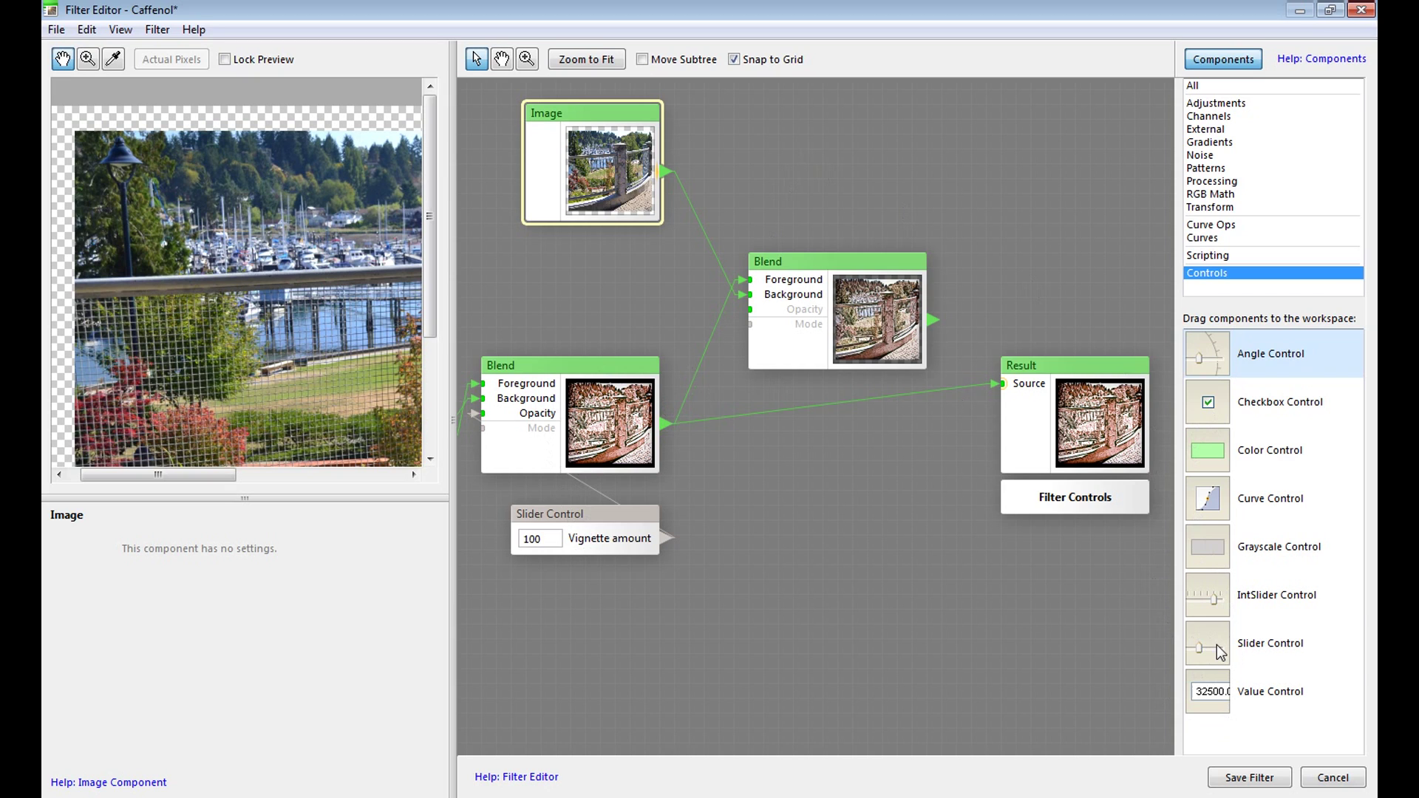
pyautogui.moveTo(1221, 653); pyautogui.dragTo(1019, 508)
pyautogui.moveTo(591, 278); pyautogui.dragTo(582, 276)
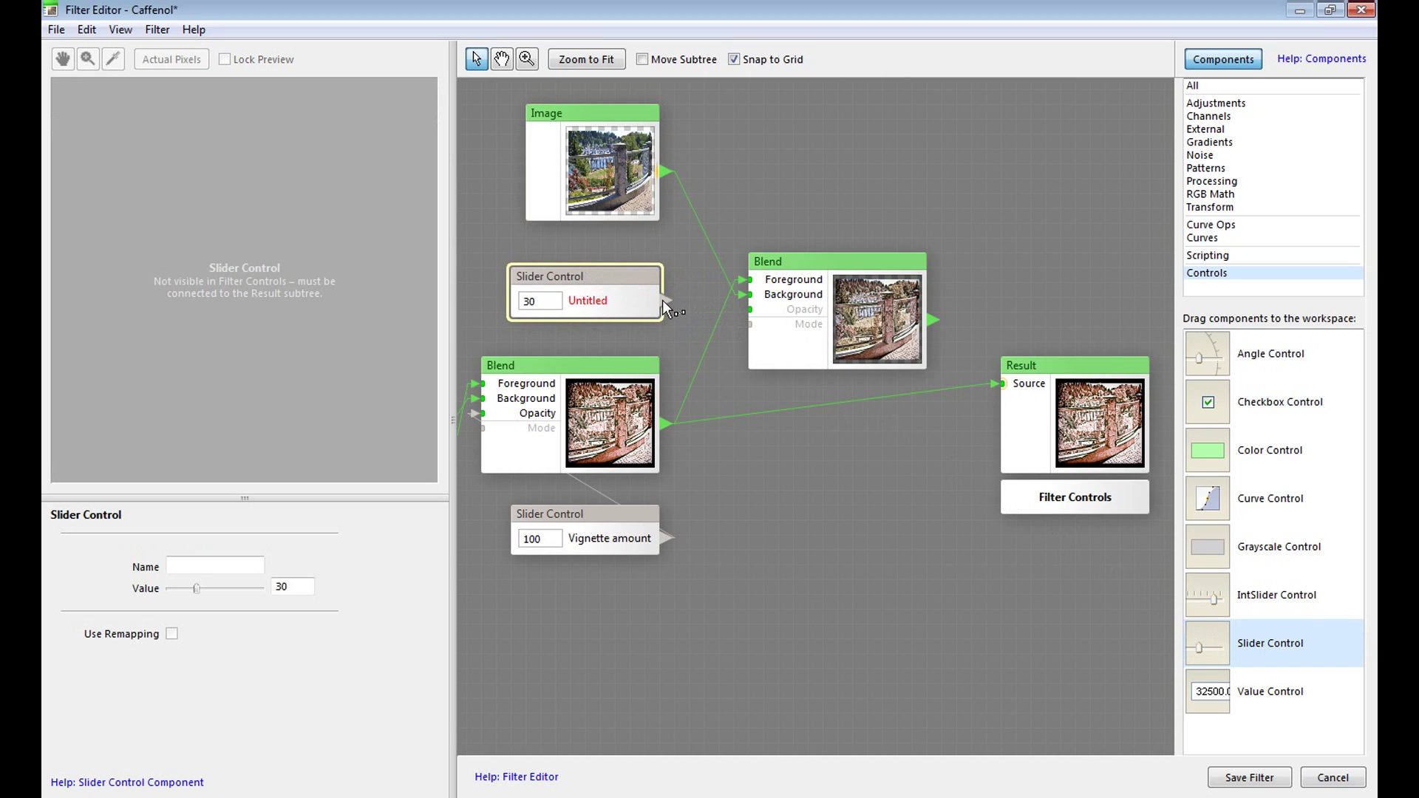
pyautogui.moveTo(740, 309); pyautogui.dragTo(742, 310)
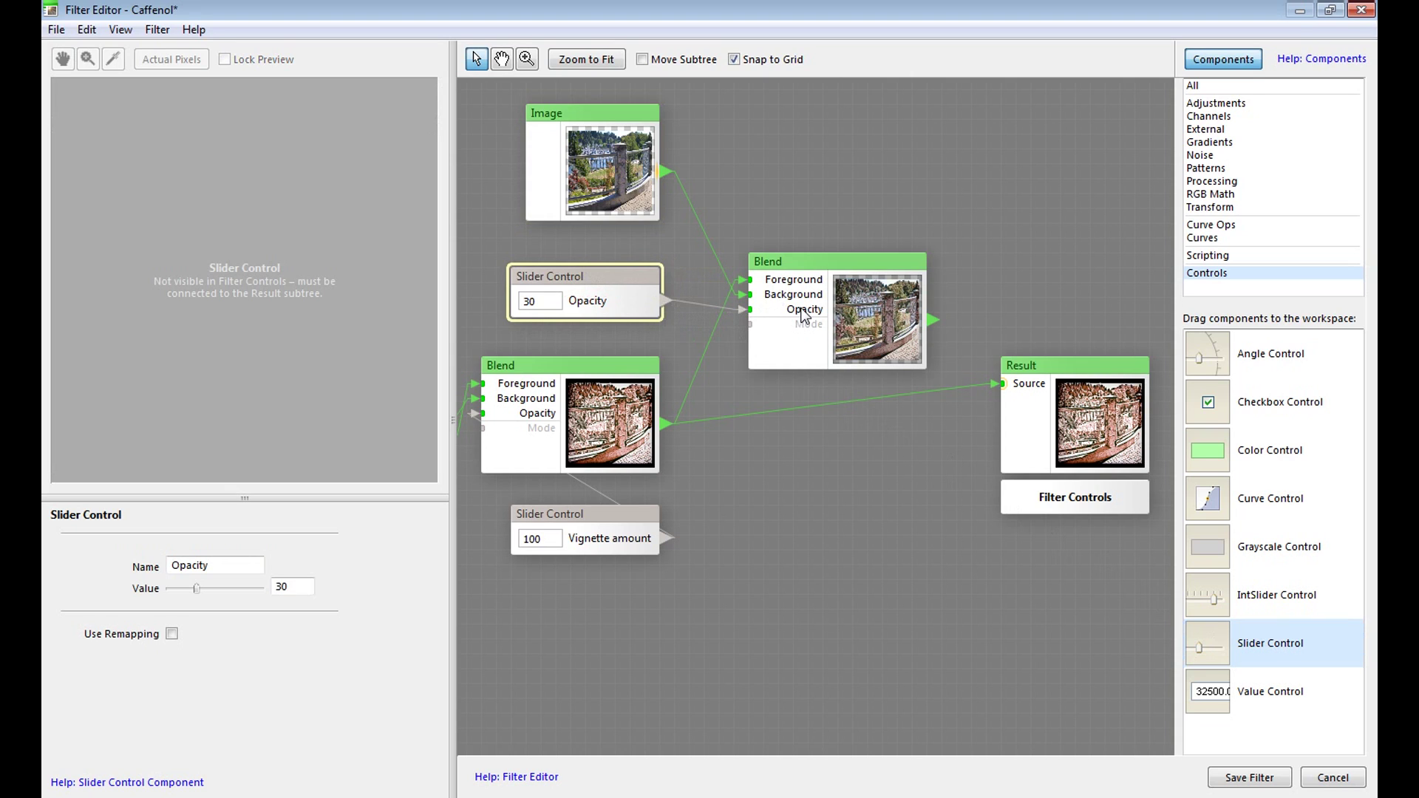
pyautogui.moveTo(608, 278); pyautogui.dragTo(616, 239)
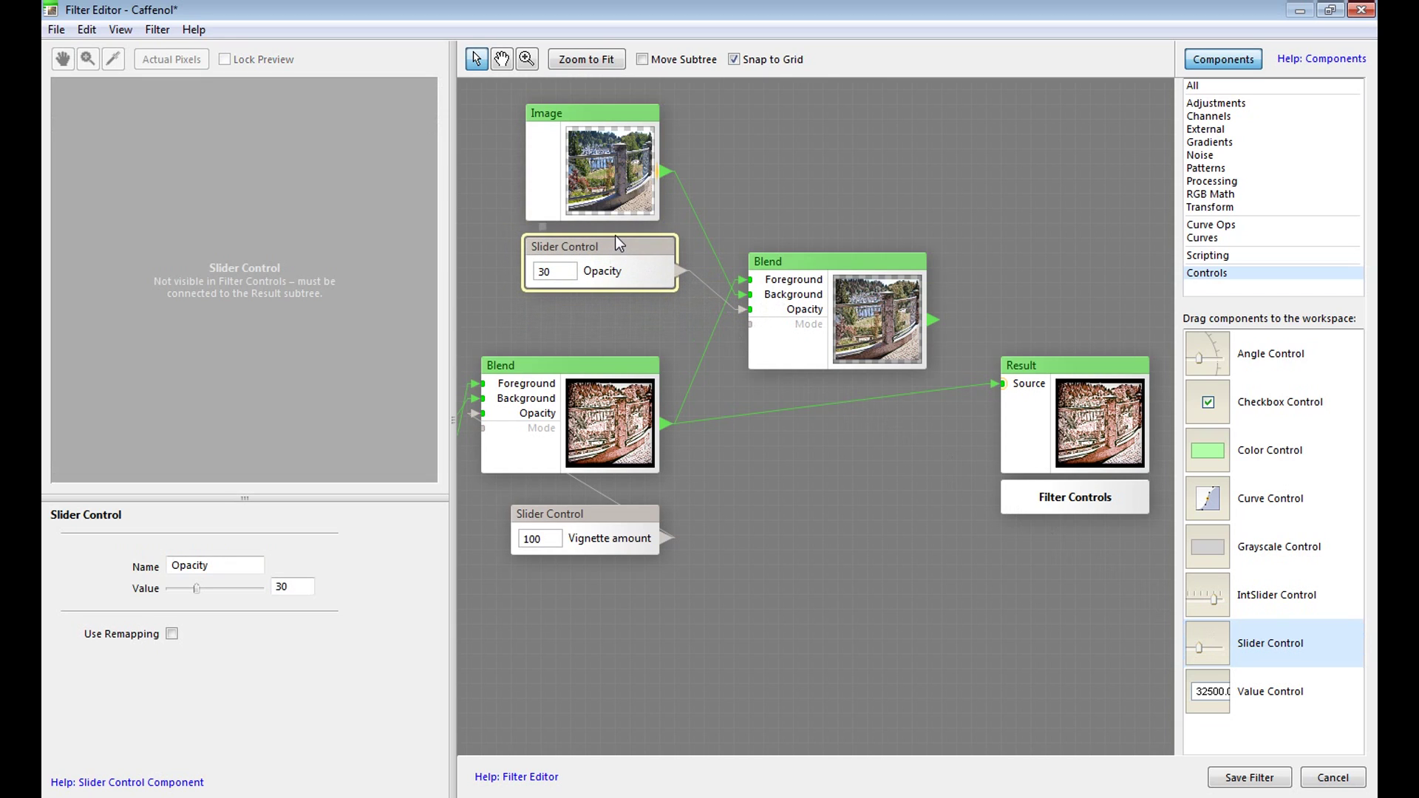
# Add an IntSlider Control beneath the Opacity slider and connect it to the new Blend's Mode
pyautogui.click(1215, 602)
pyautogui.moveTo(1214, 602); pyautogui.dragTo(832, 382)
pyautogui.moveTo(572, 312); pyautogui.dragTo(569, 310)
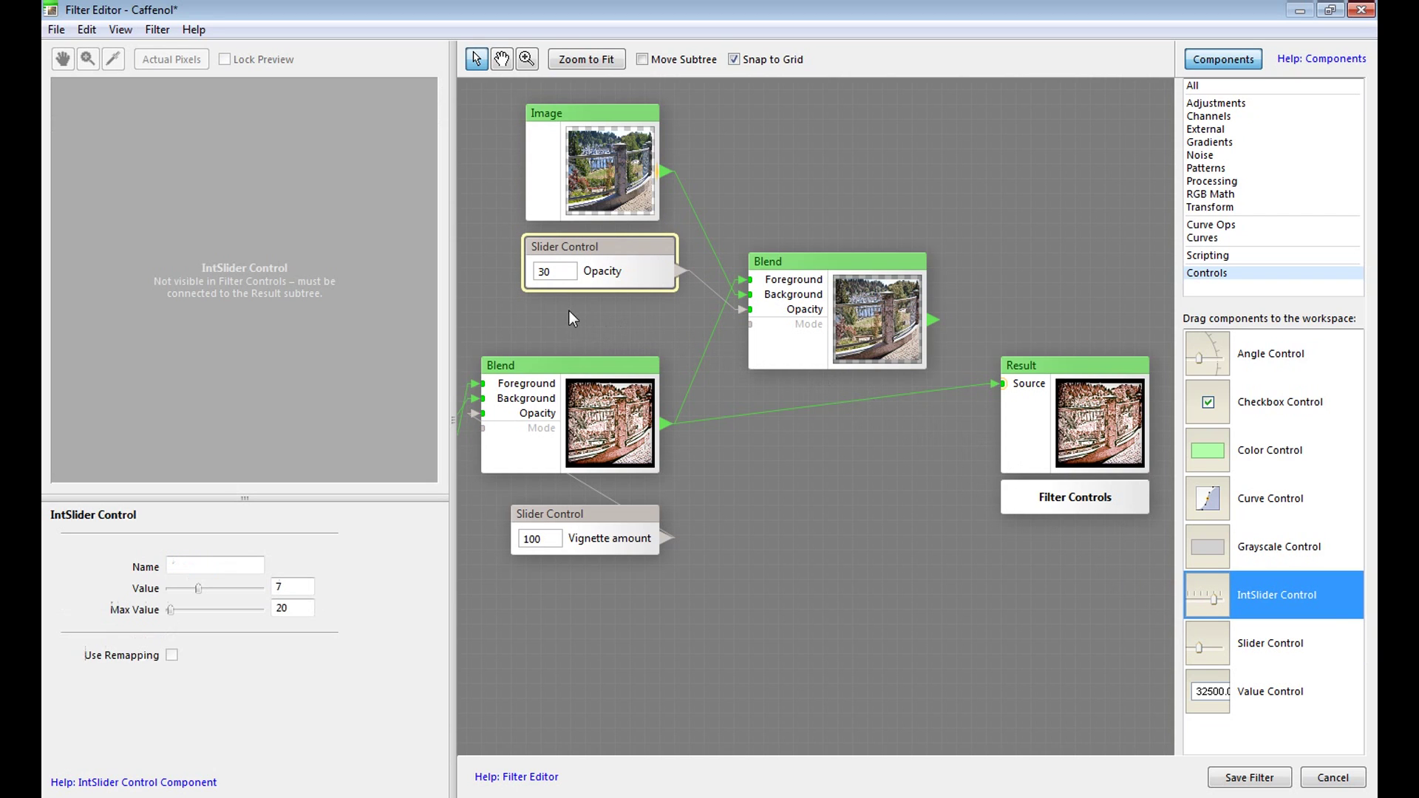
pyautogui.moveTo(654, 316); pyautogui.dragTo(618, 309)
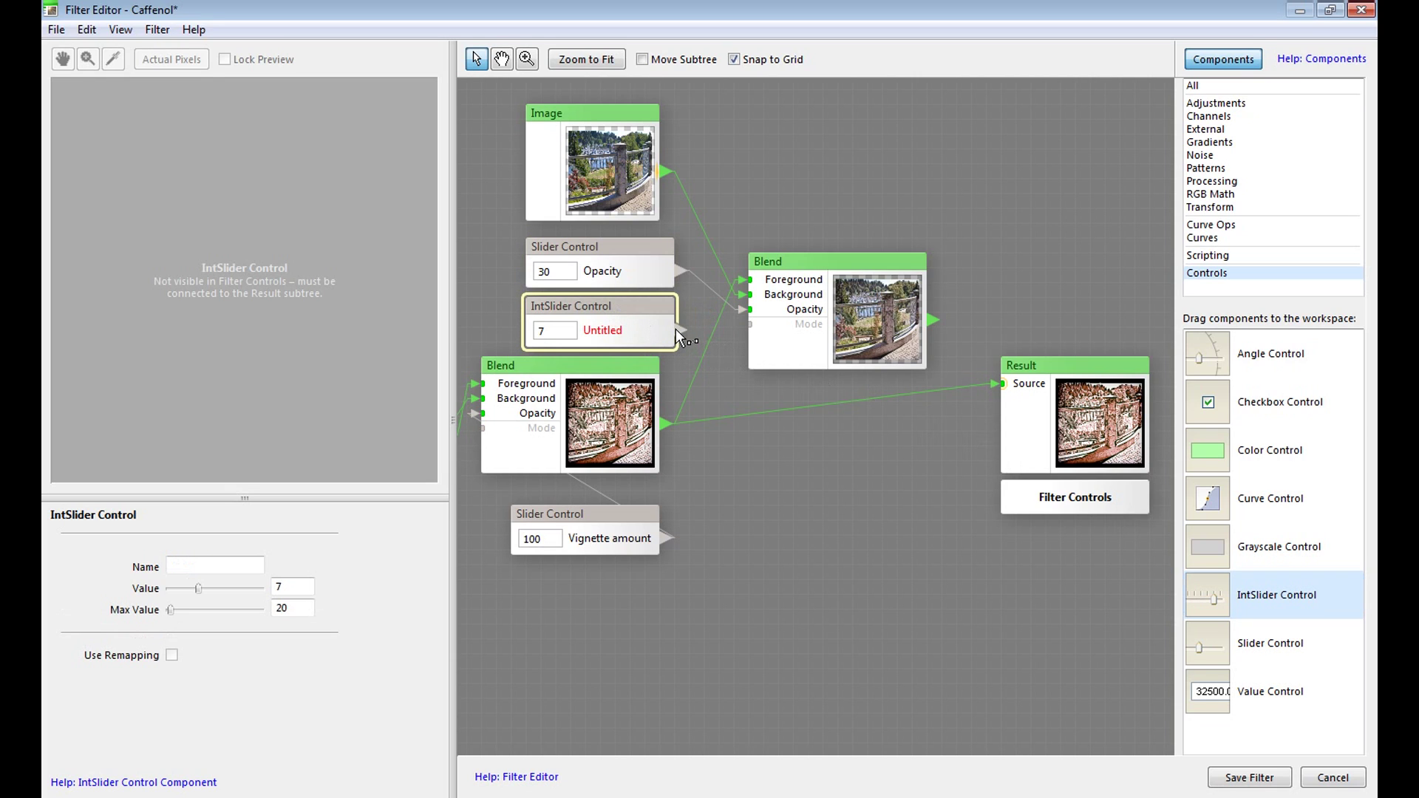
pyautogui.moveTo(737, 323); pyautogui.dragTo(743, 324)
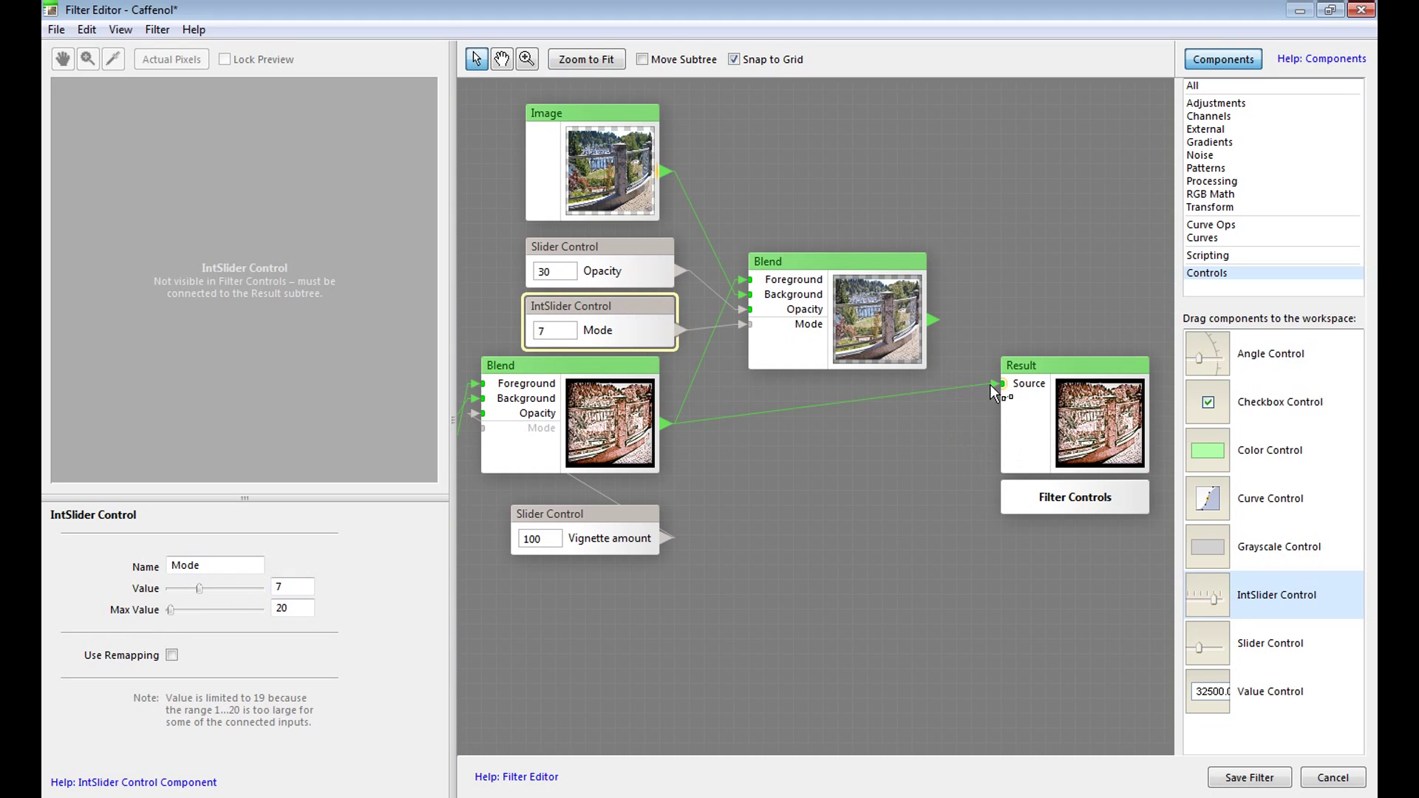
# Replace the Result's source with the new Blend's output and inspect the Result in the preview
pyautogui.moveTo(995, 380); pyautogui.dragTo(817, 444)
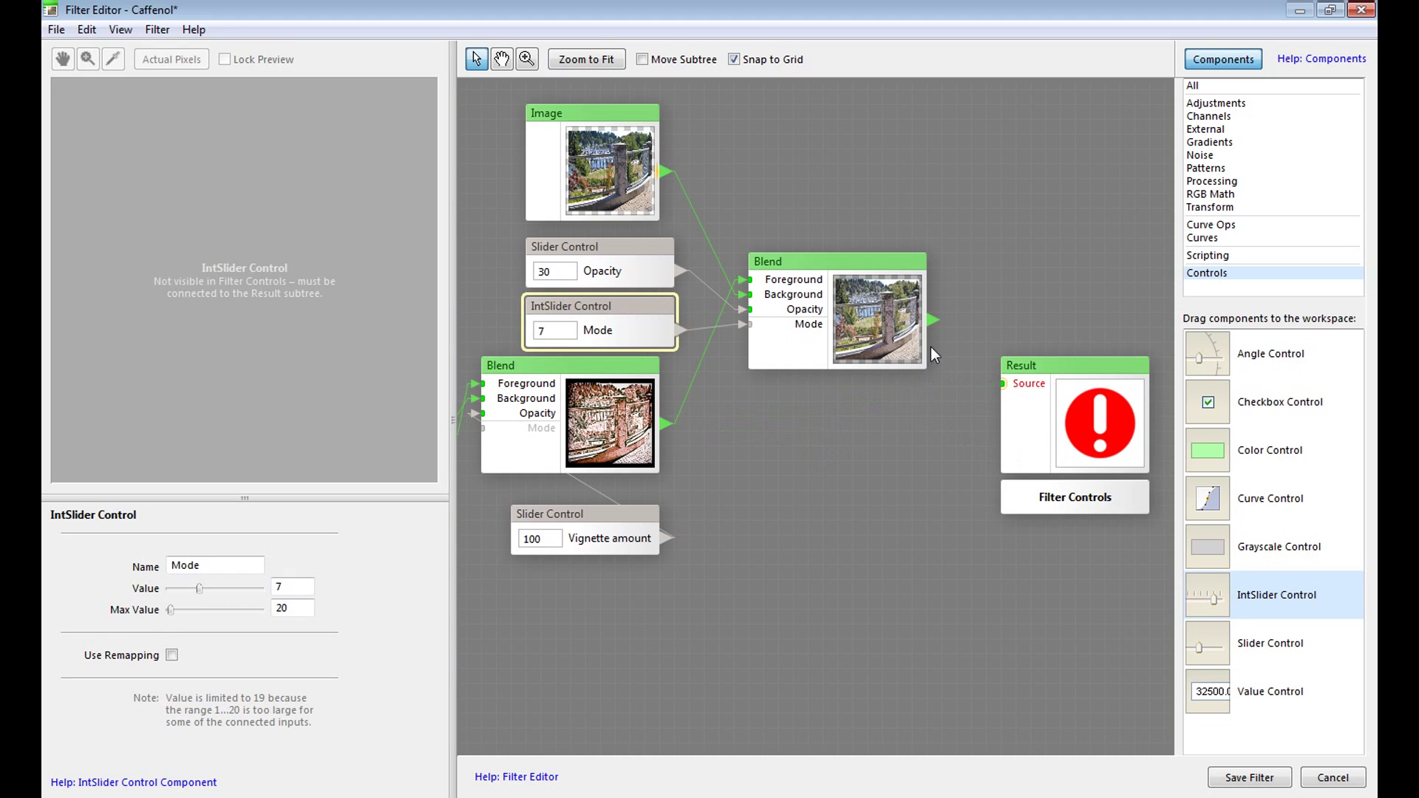
pyautogui.moveTo(996, 388); pyautogui.dragTo(992, 396)
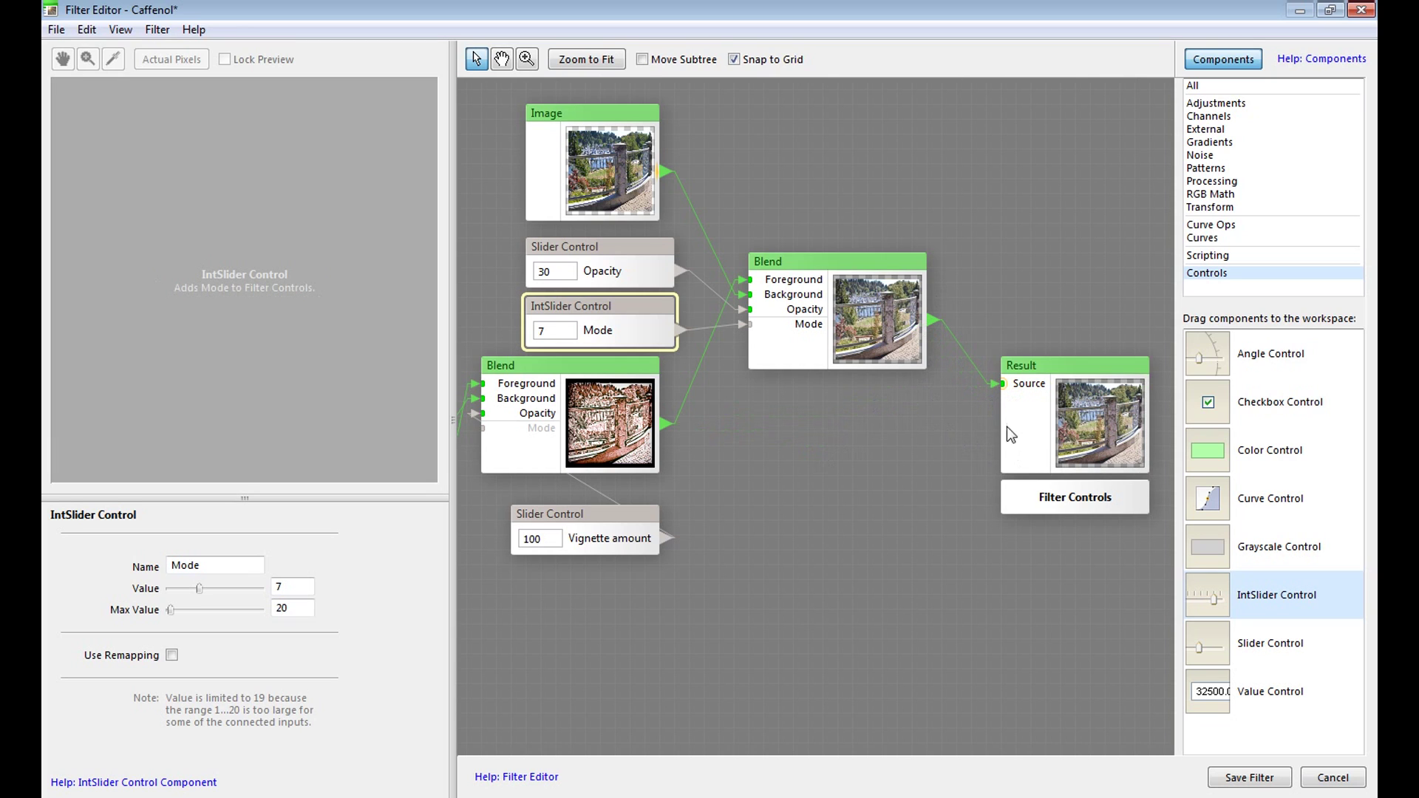
pyautogui.doubleClick(1098, 423)
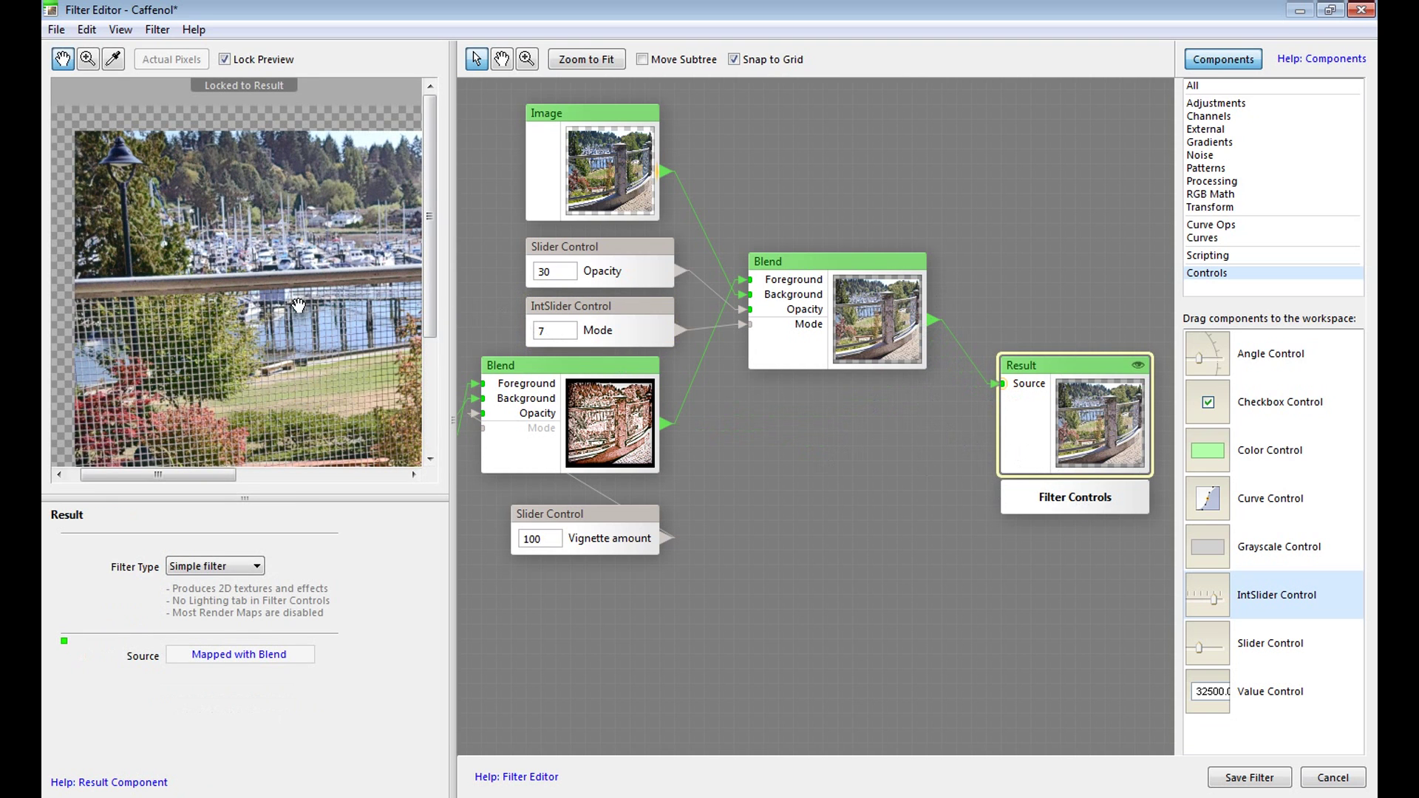
pyautogui.moveTo(356, 352); pyautogui.dragTo(246, 295)
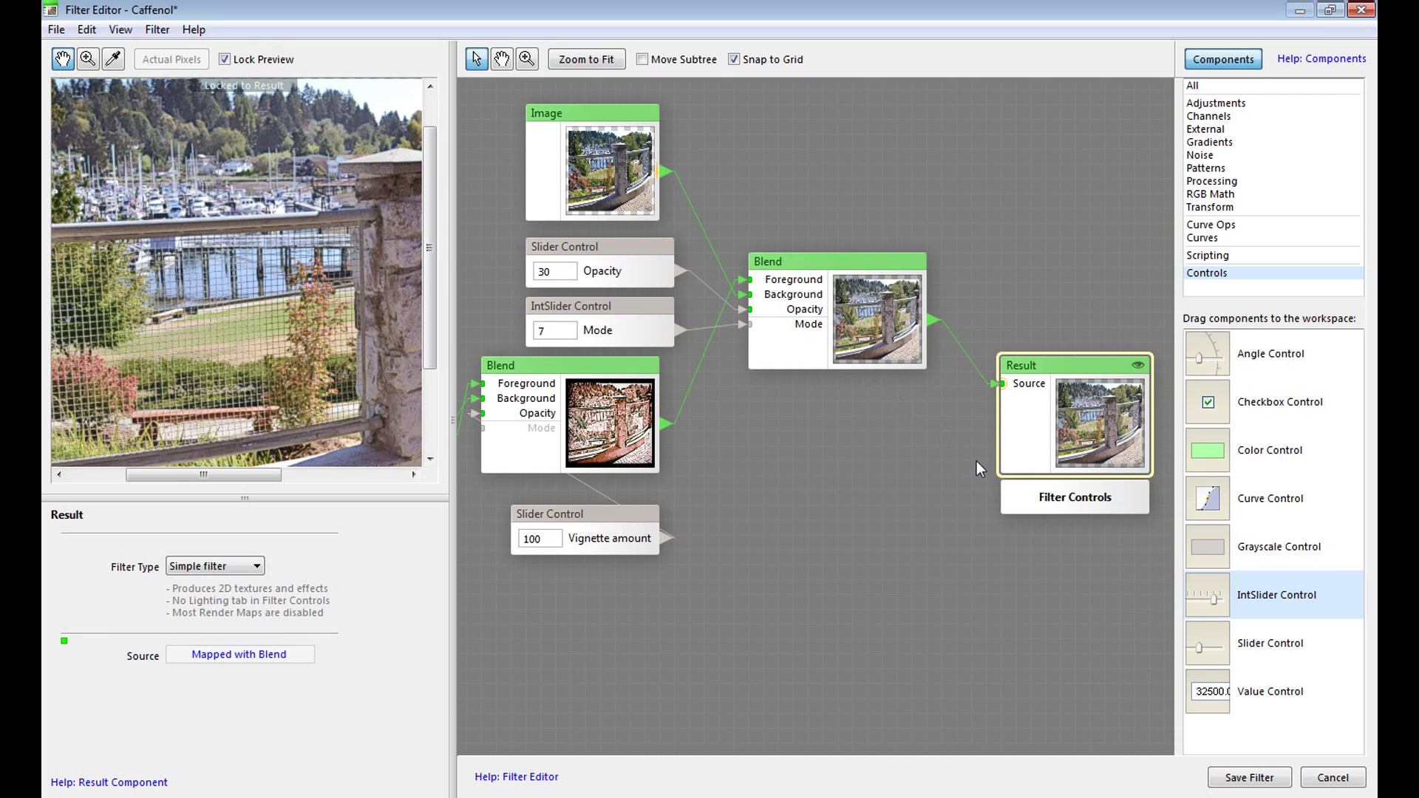
# Show the Filter Controls settings beside a wider preview, try Mode at 2 and 10, and set it to 14
pyautogui.click(1066, 498)
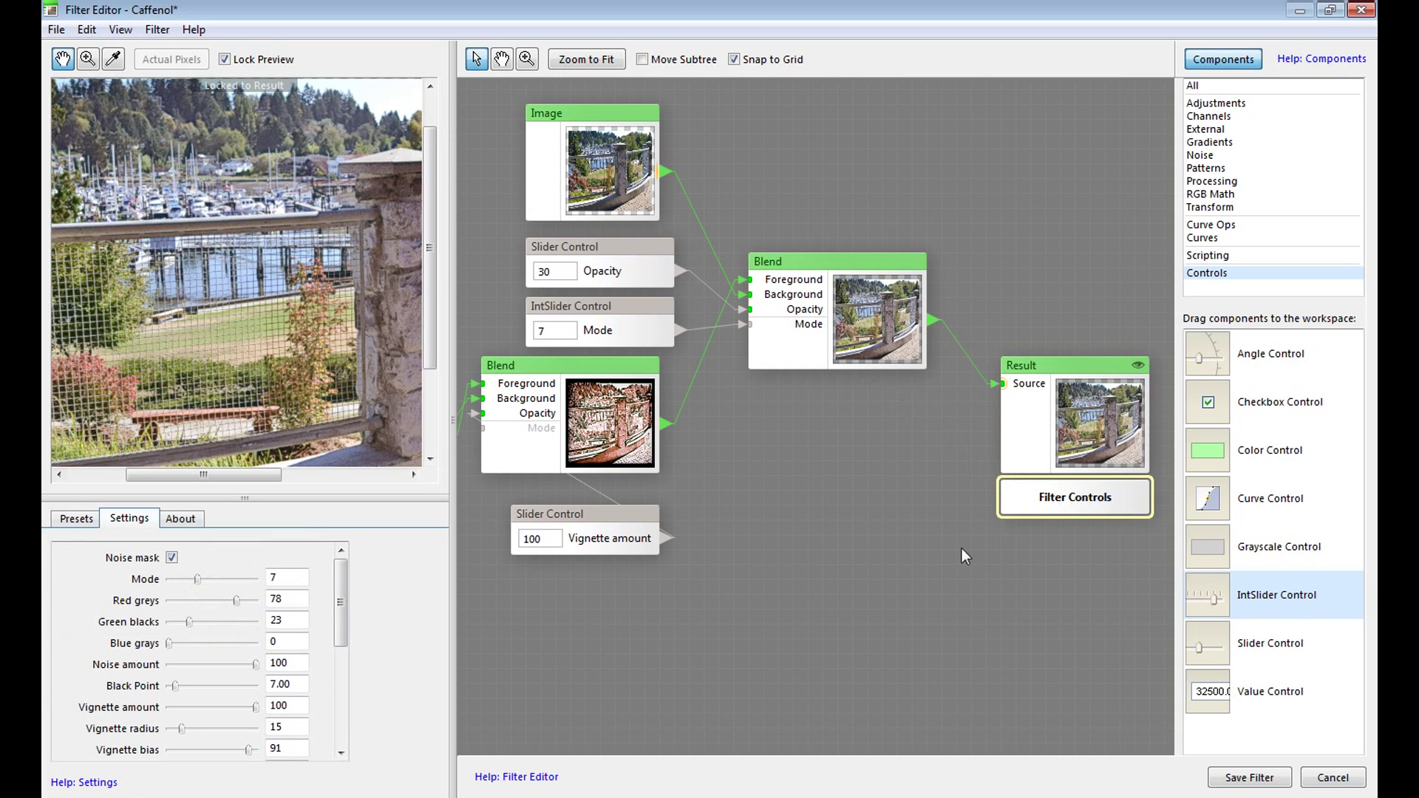
pyautogui.moveTo(452, 585); pyautogui.dragTo(736, 589)
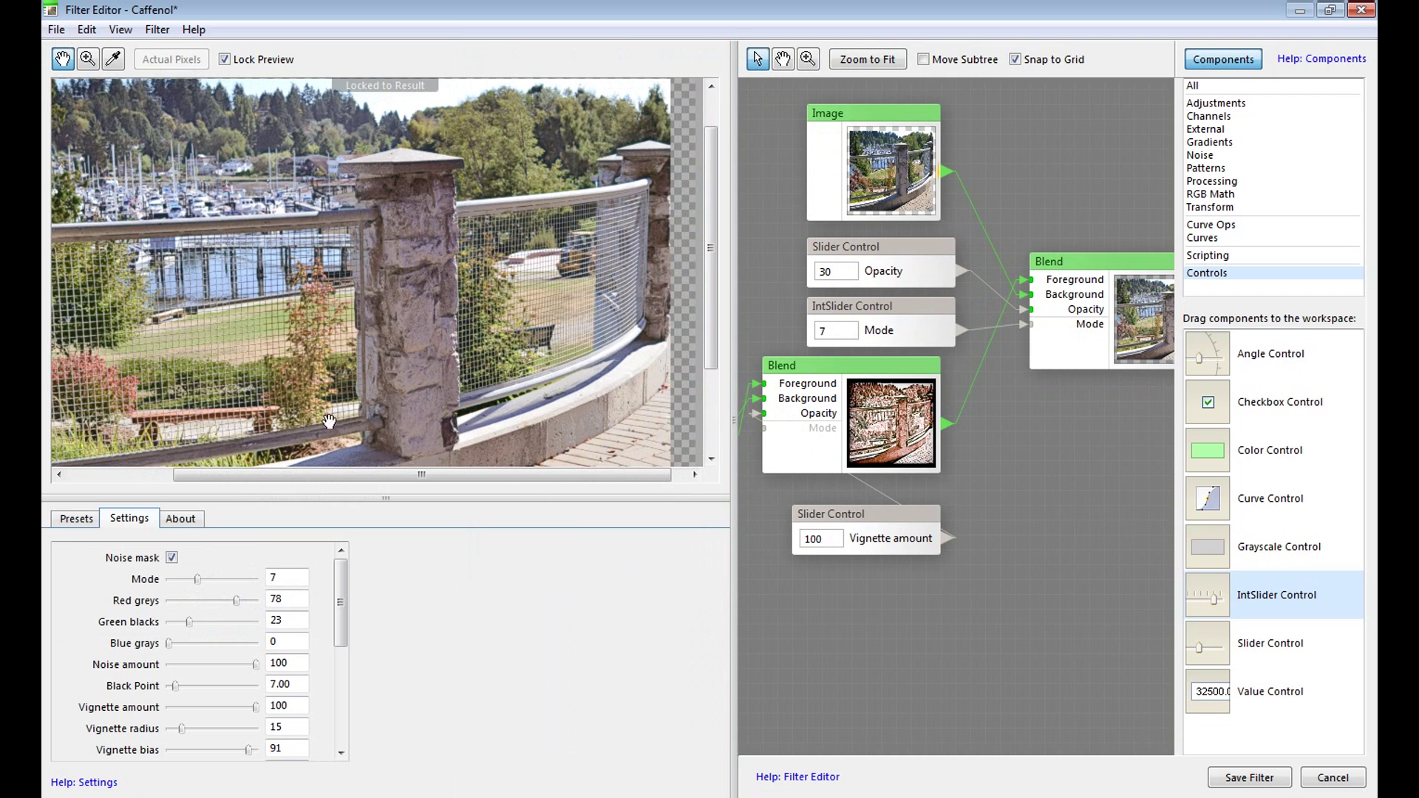
pyautogui.moveTo(342, 582)
pyautogui.mouseDown()
pyautogui.moveTo(326, 672)
pyautogui.moveTo(324, 568)
pyautogui.mouseUp()
pyautogui.moveTo(281, 495); pyautogui.dragTo(288, 397)
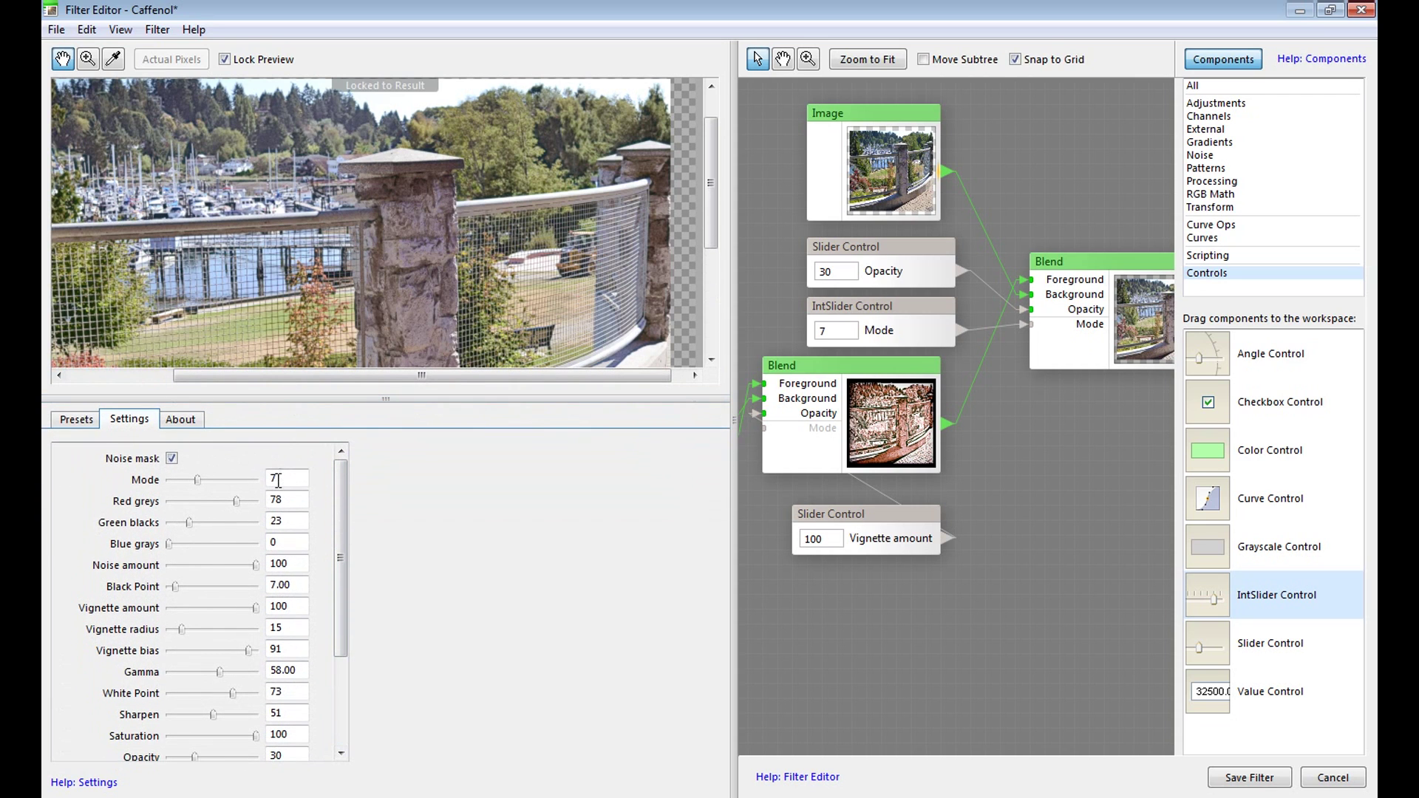
pyautogui.moveTo(343, 505); pyautogui.dragTo(339, 608)
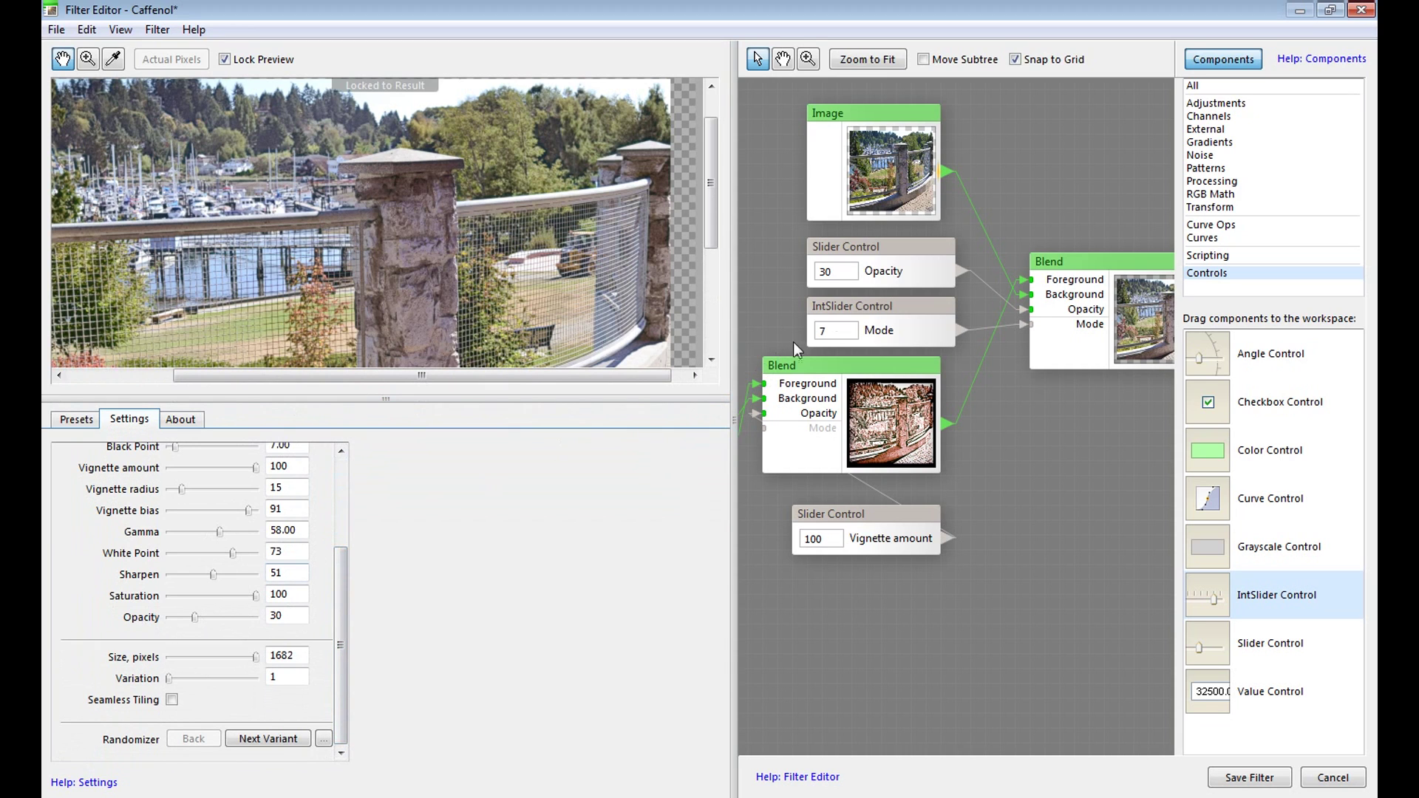
pyautogui.moveTo(341, 714); pyautogui.dragTo(317, 574)
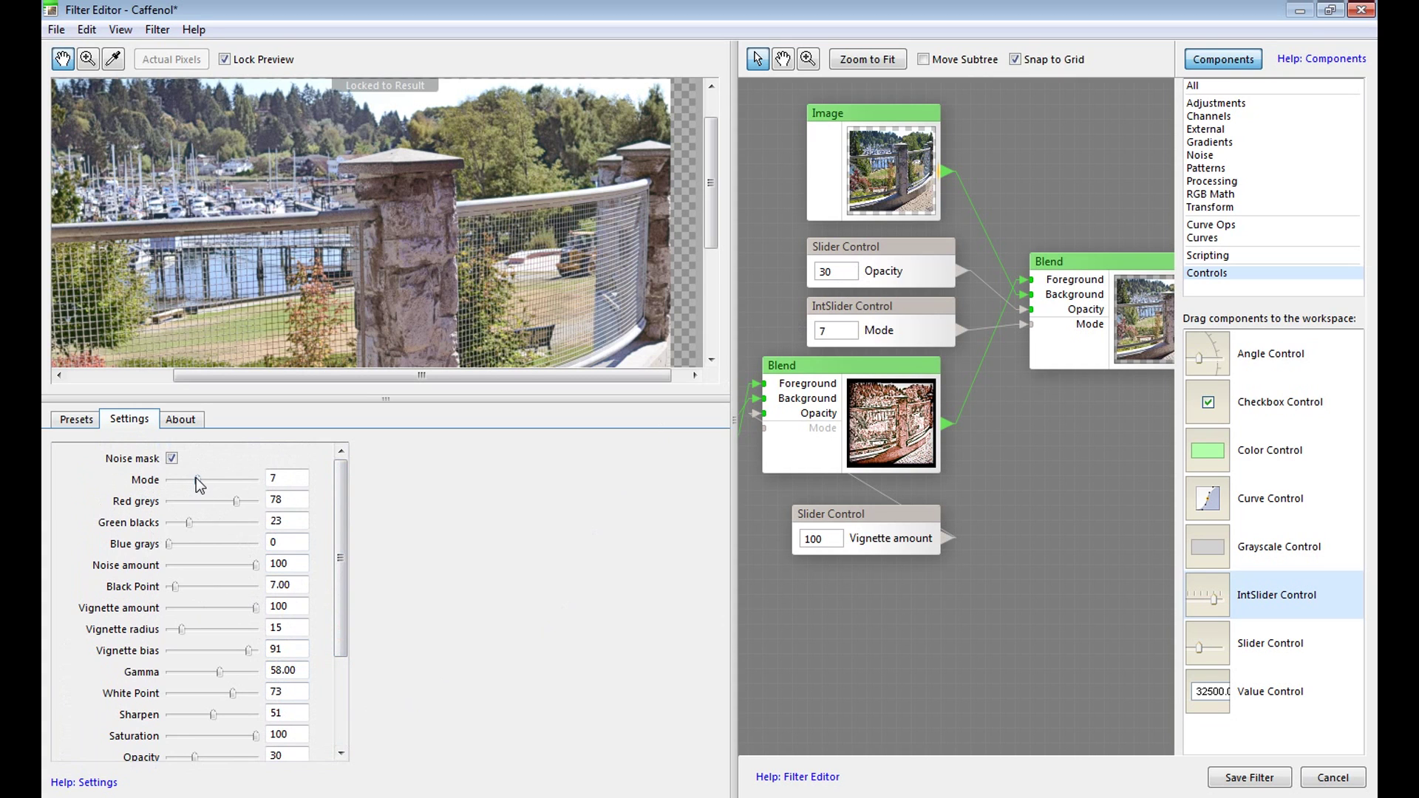
pyautogui.moveTo(197, 478); pyautogui.dragTo(168, 479)
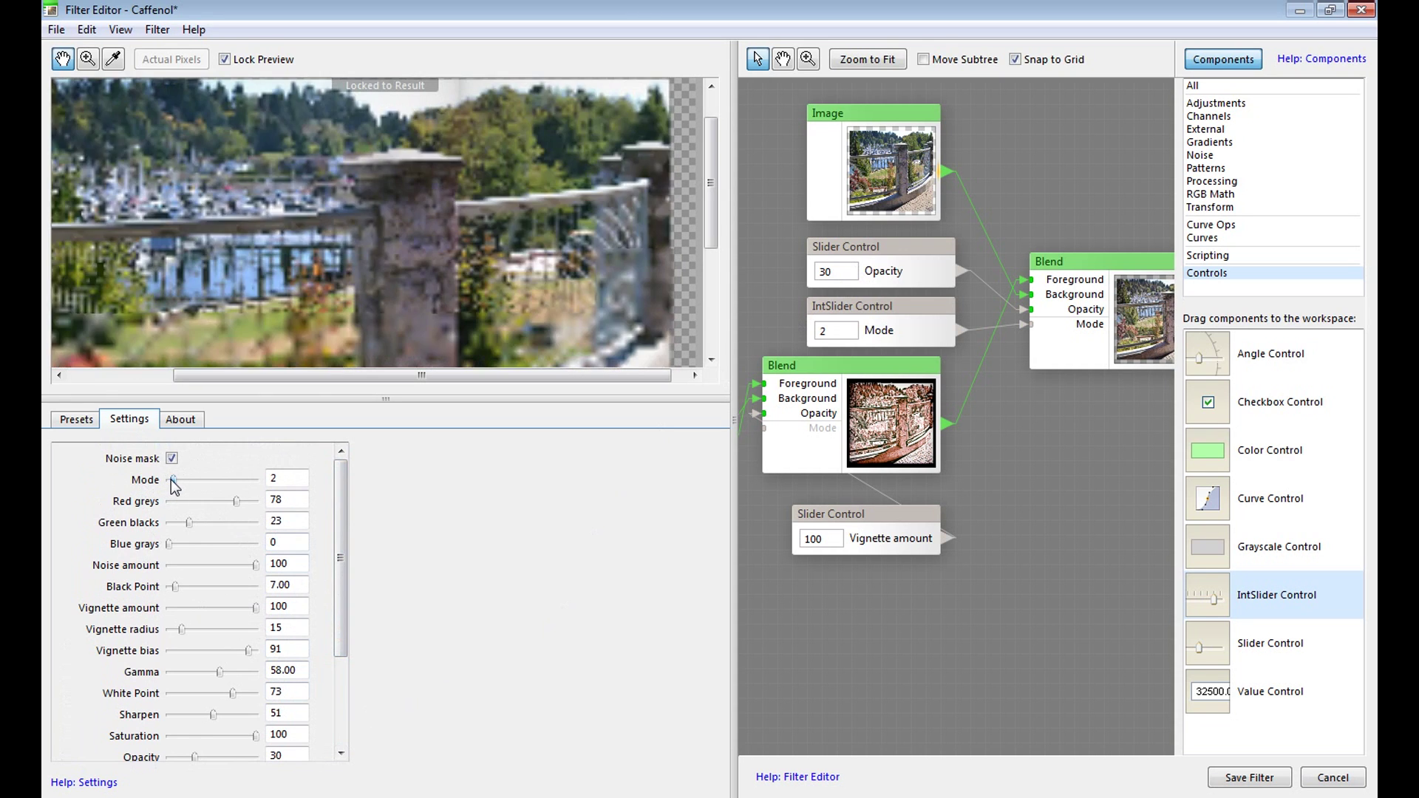
pyautogui.moveTo(171, 481); pyautogui.dragTo(210, 477)
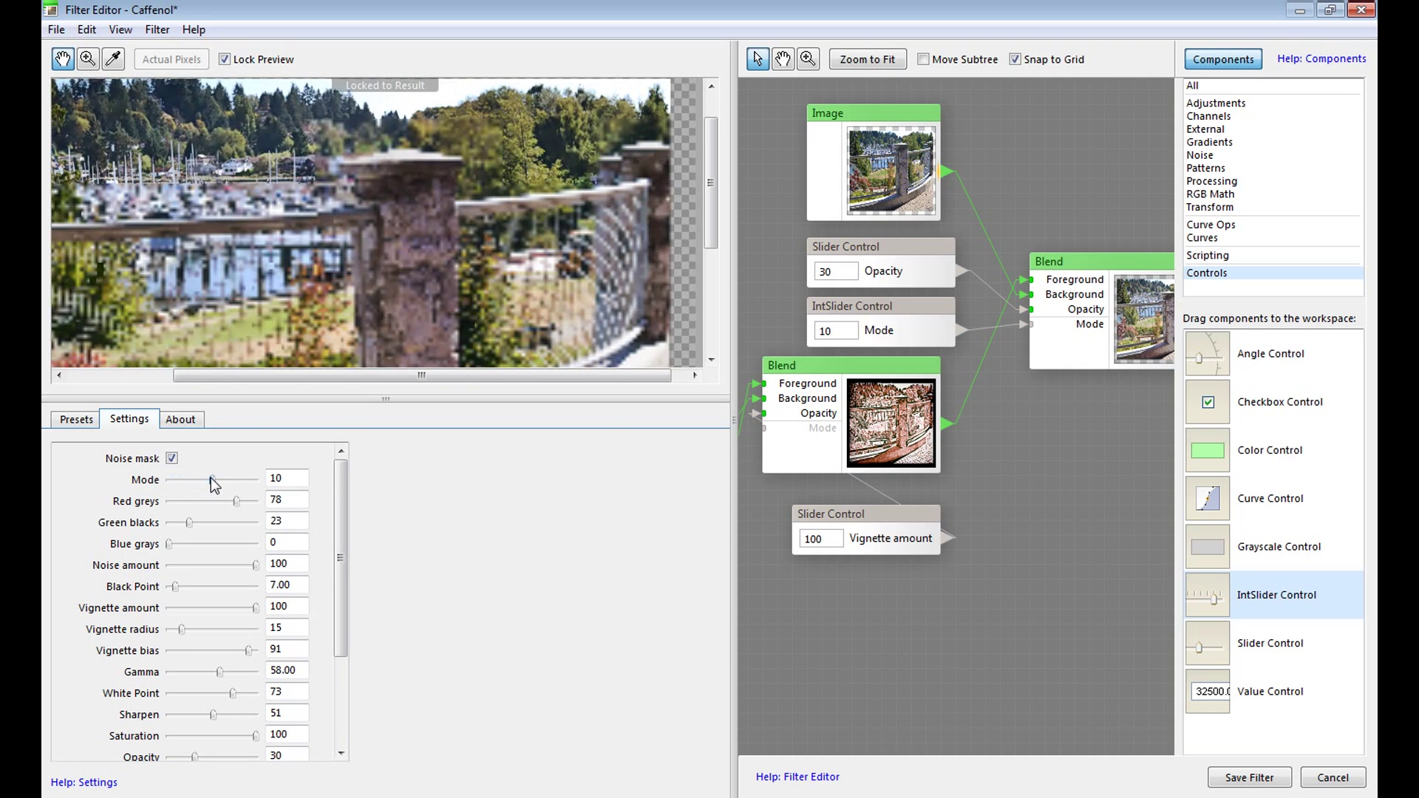
pyautogui.moveTo(211, 479); pyautogui.dragTo(232, 479)
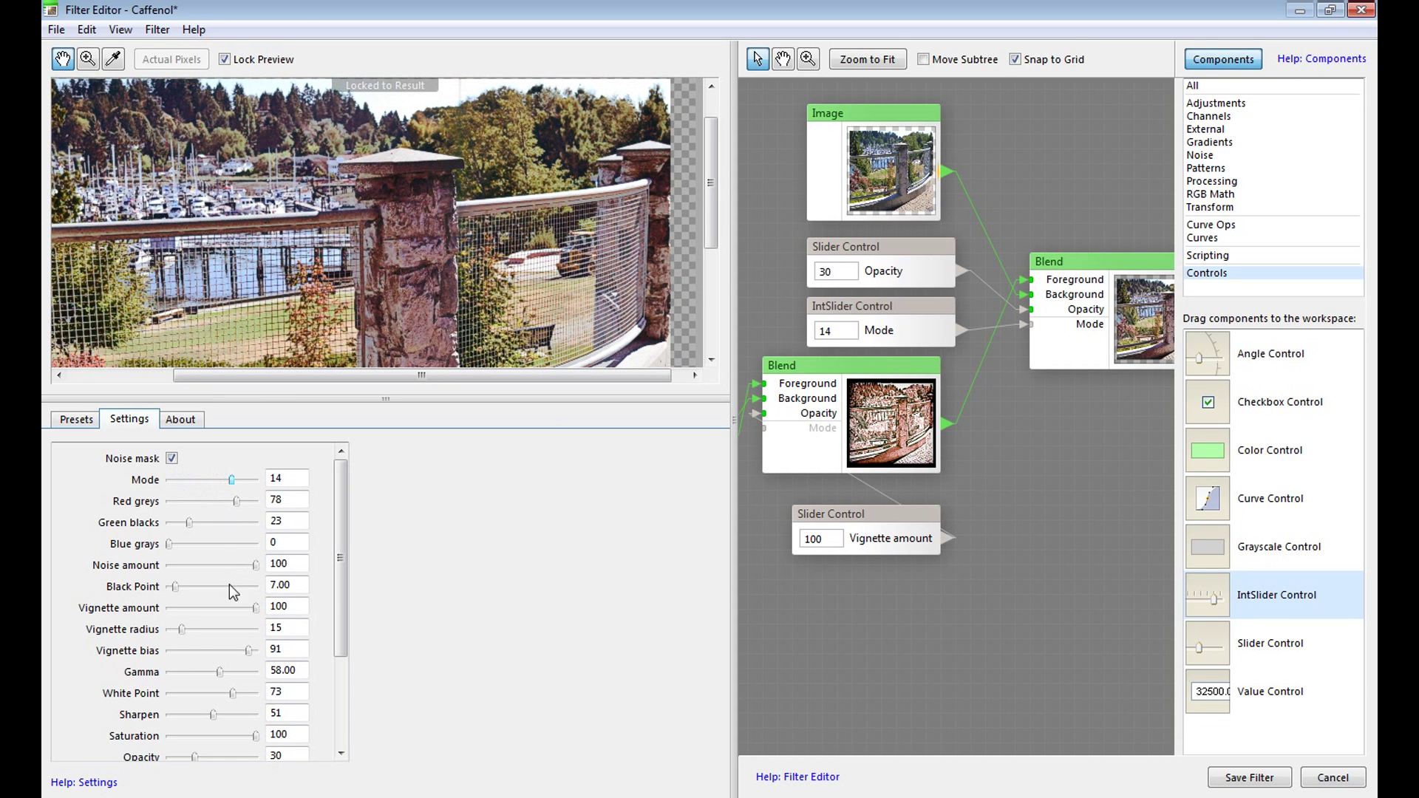
# Raise the filter's Opacity through 51, 63 and 74 to 81, and lower the Vignette amount to 1
pyautogui.moveTo(343, 536); pyautogui.dragTo(283, 605)
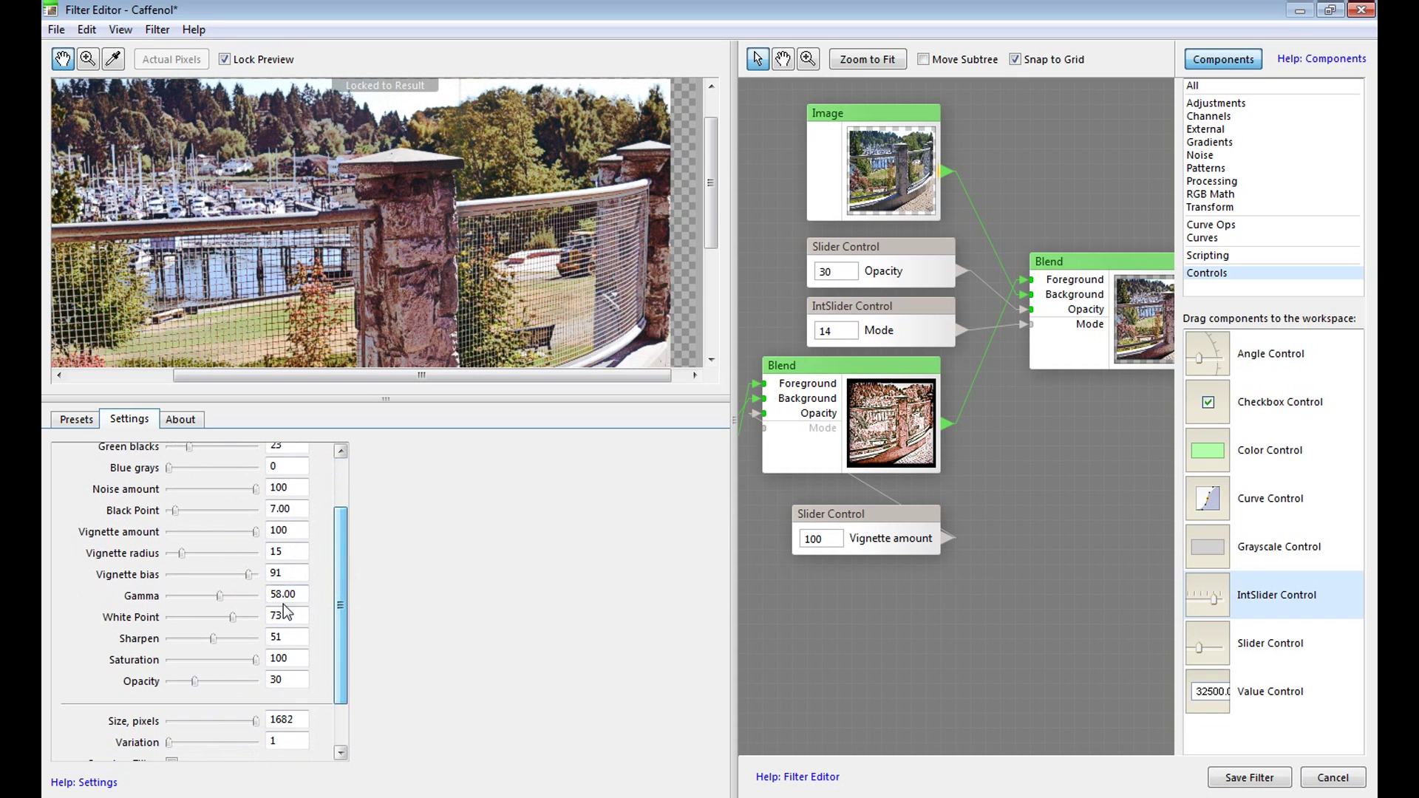
pyautogui.moveTo(197, 680); pyautogui.dragTo(215, 680)
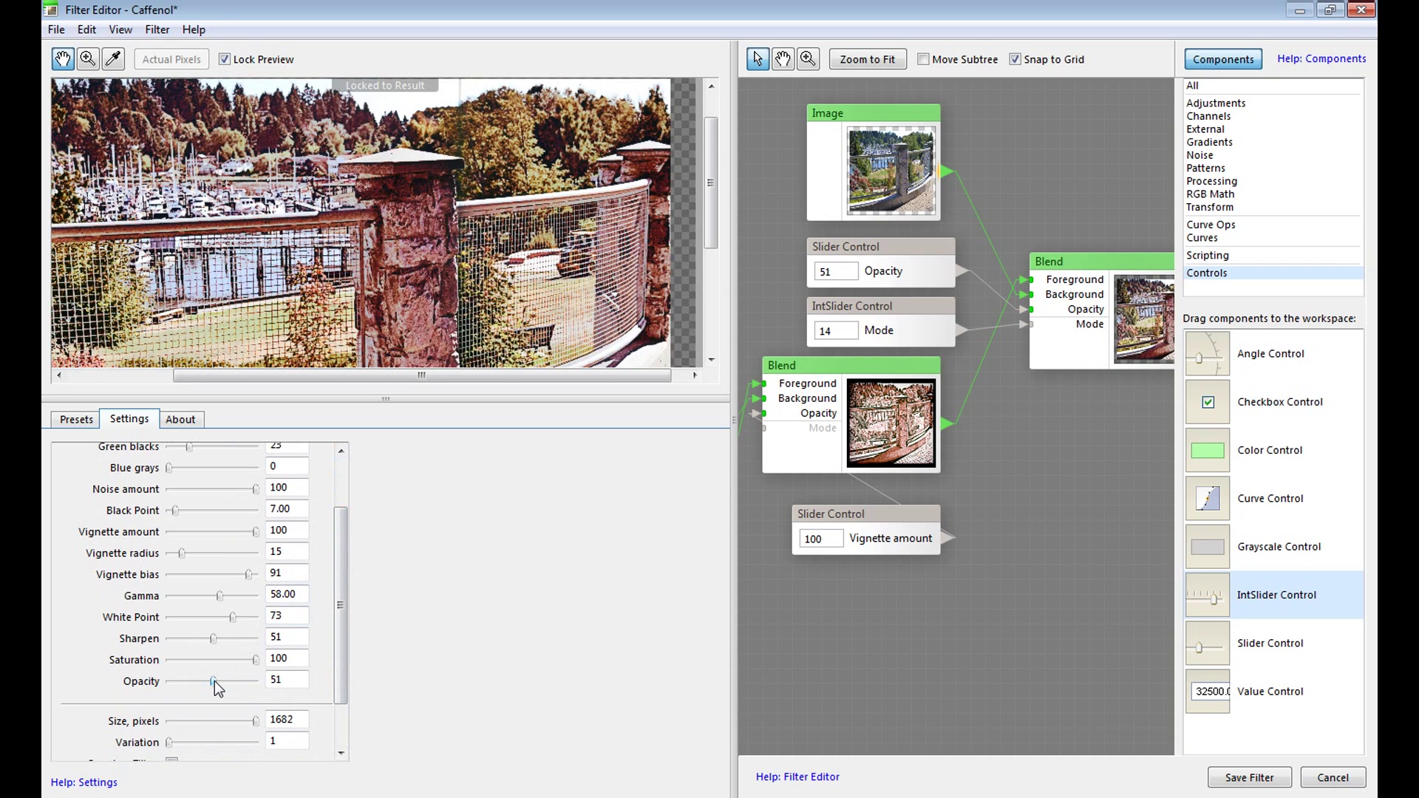
pyautogui.moveTo(215, 681); pyautogui.dragTo(225, 685)
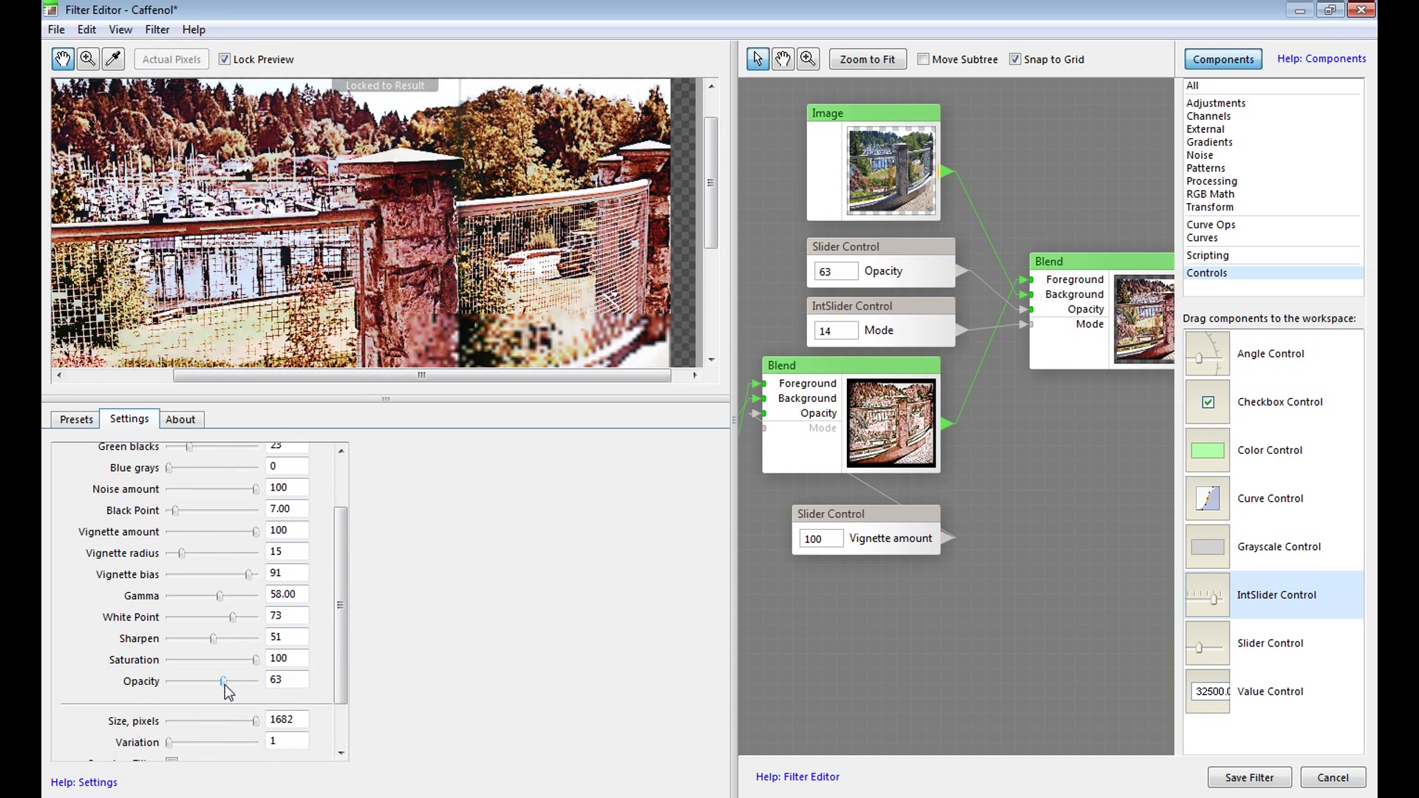
pyautogui.moveTo(224, 686); pyautogui.dragTo(235, 686)
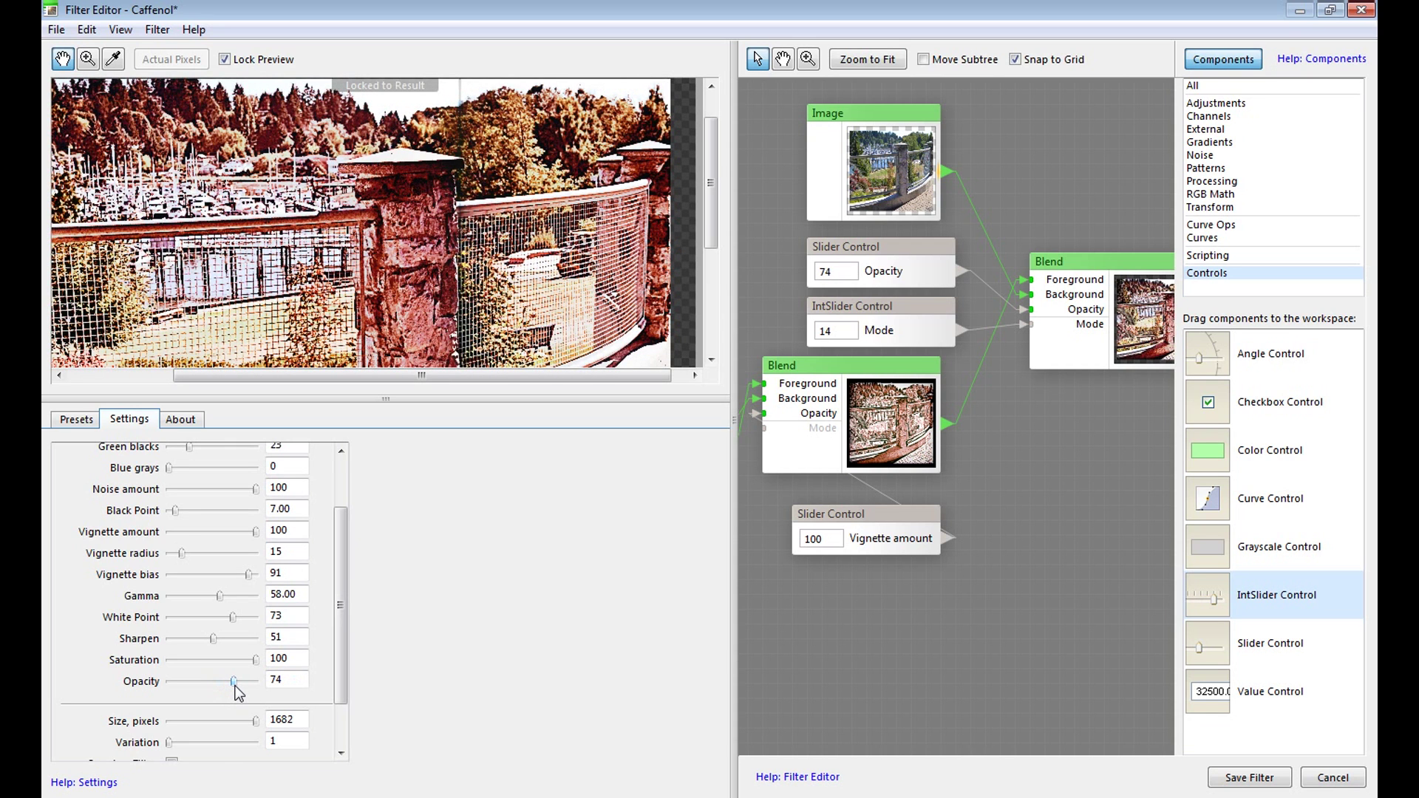
pyautogui.moveTo(235, 686); pyautogui.dragTo(241, 687)
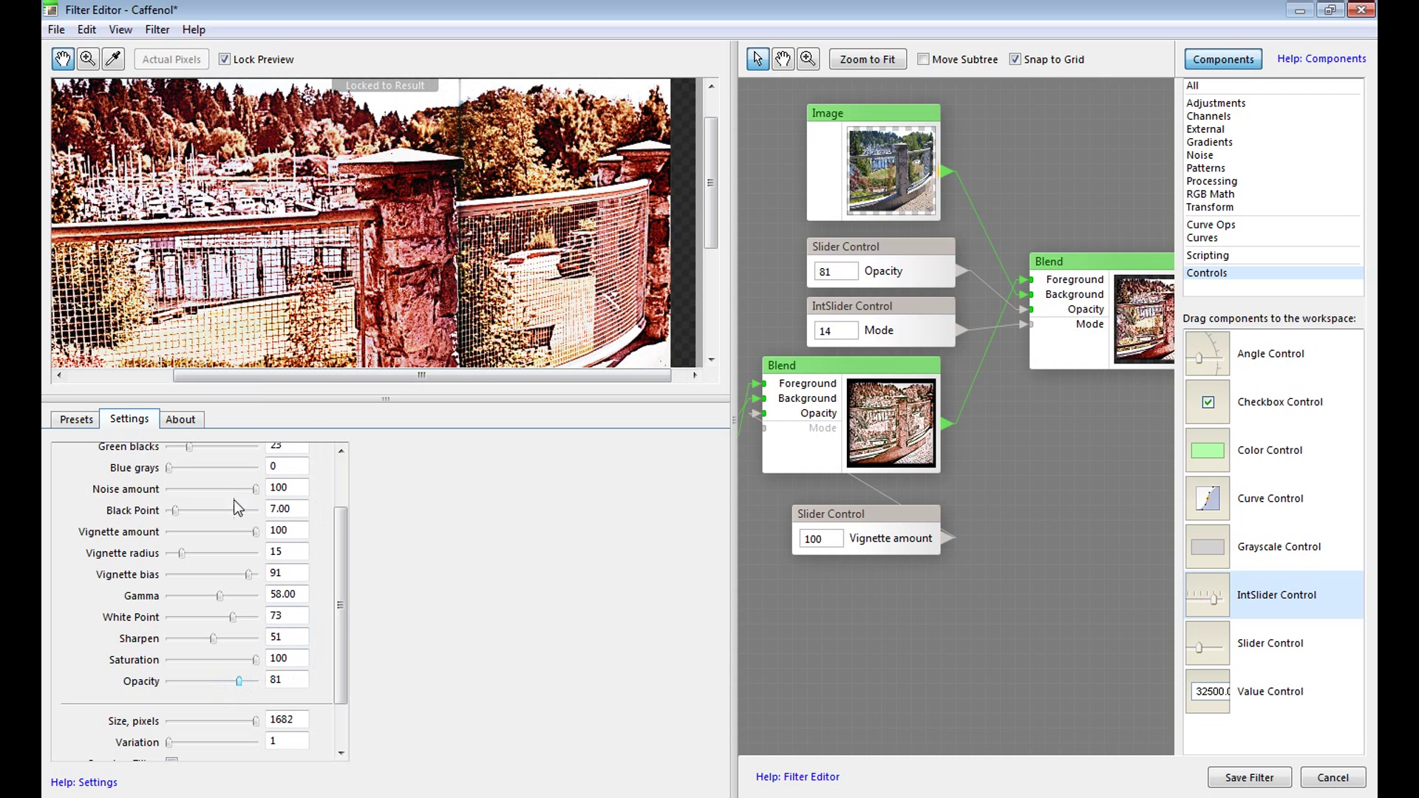
pyautogui.moveTo(234, 532); pyautogui.dragTo(167, 531)
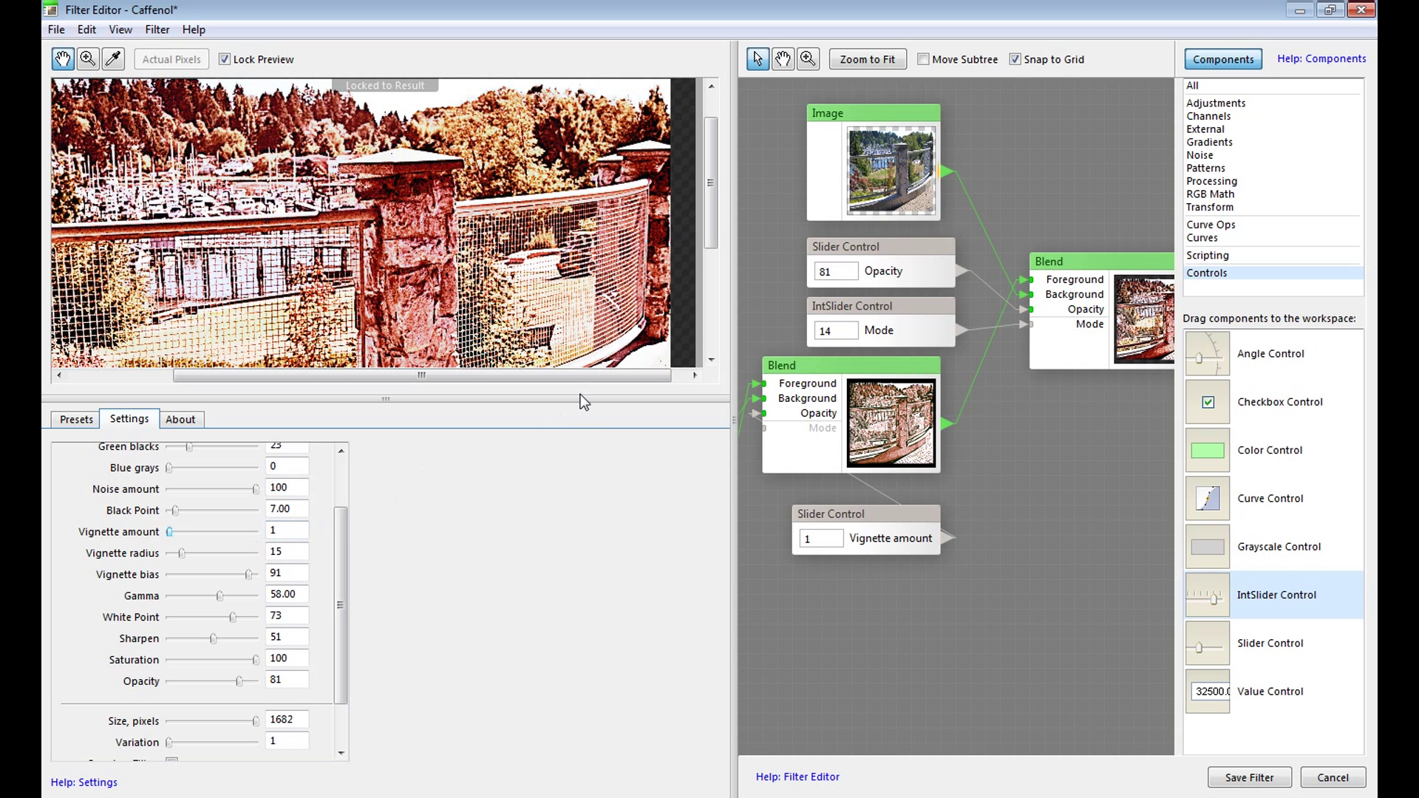
pyautogui.moveTo(579, 399); pyautogui.dragTo(581, 512)
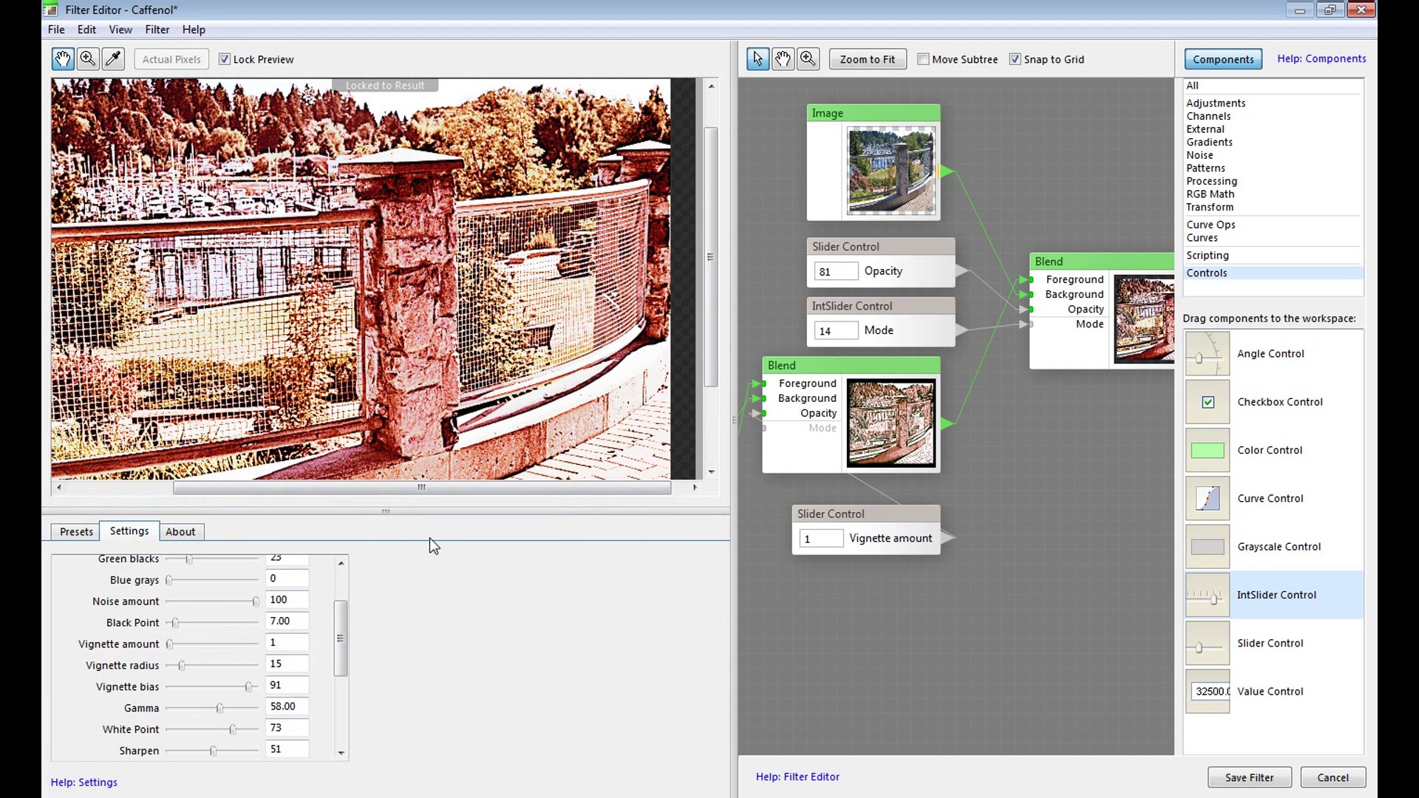
# Reorder the filter's controls so that Mode sits between Saturation and Opacity
pyautogui.moveTo(430, 510); pyautogui.dragTo(426, 339)
pyautogui.moveTo(343, 511); pyautogui.dragTo(340, 435)
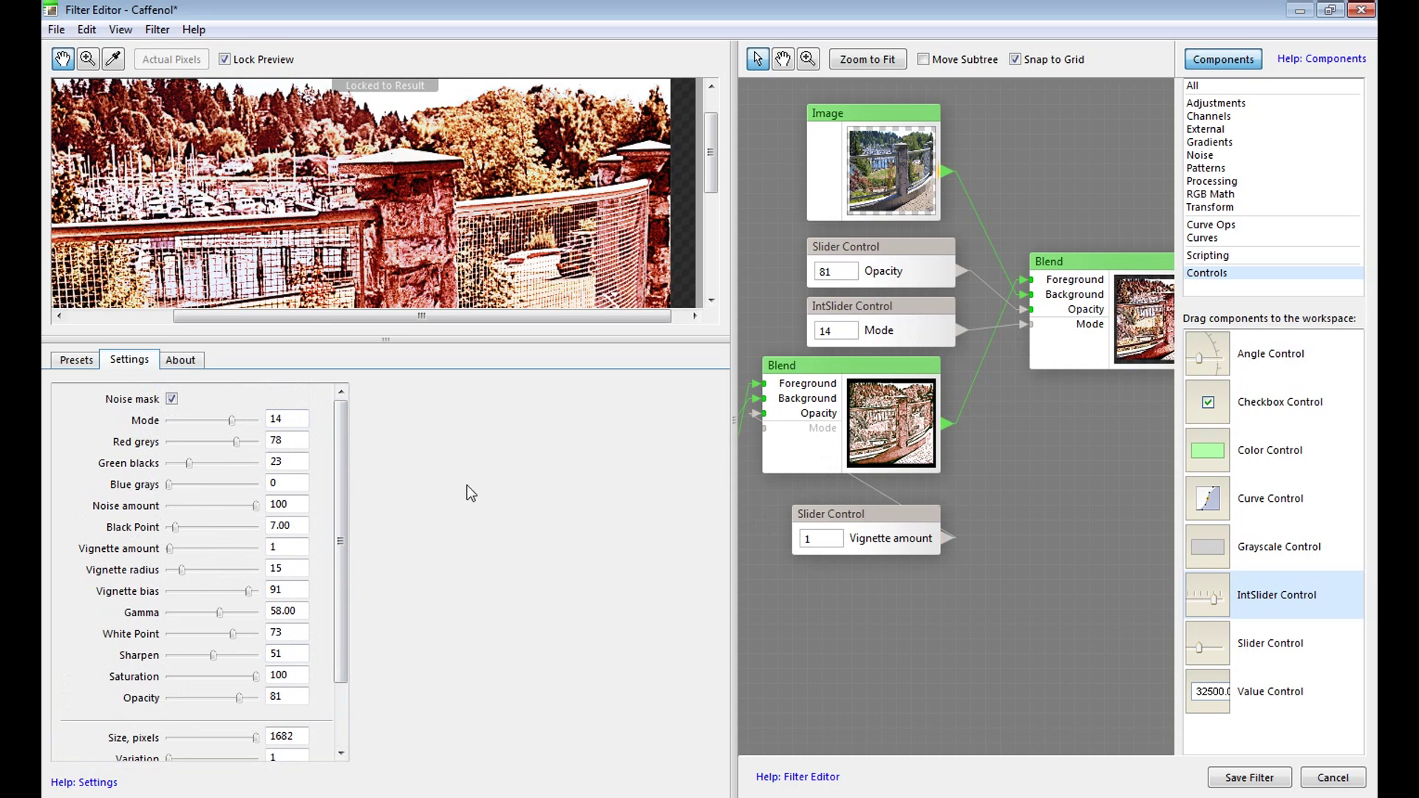
pyautogui.click(157, 31)
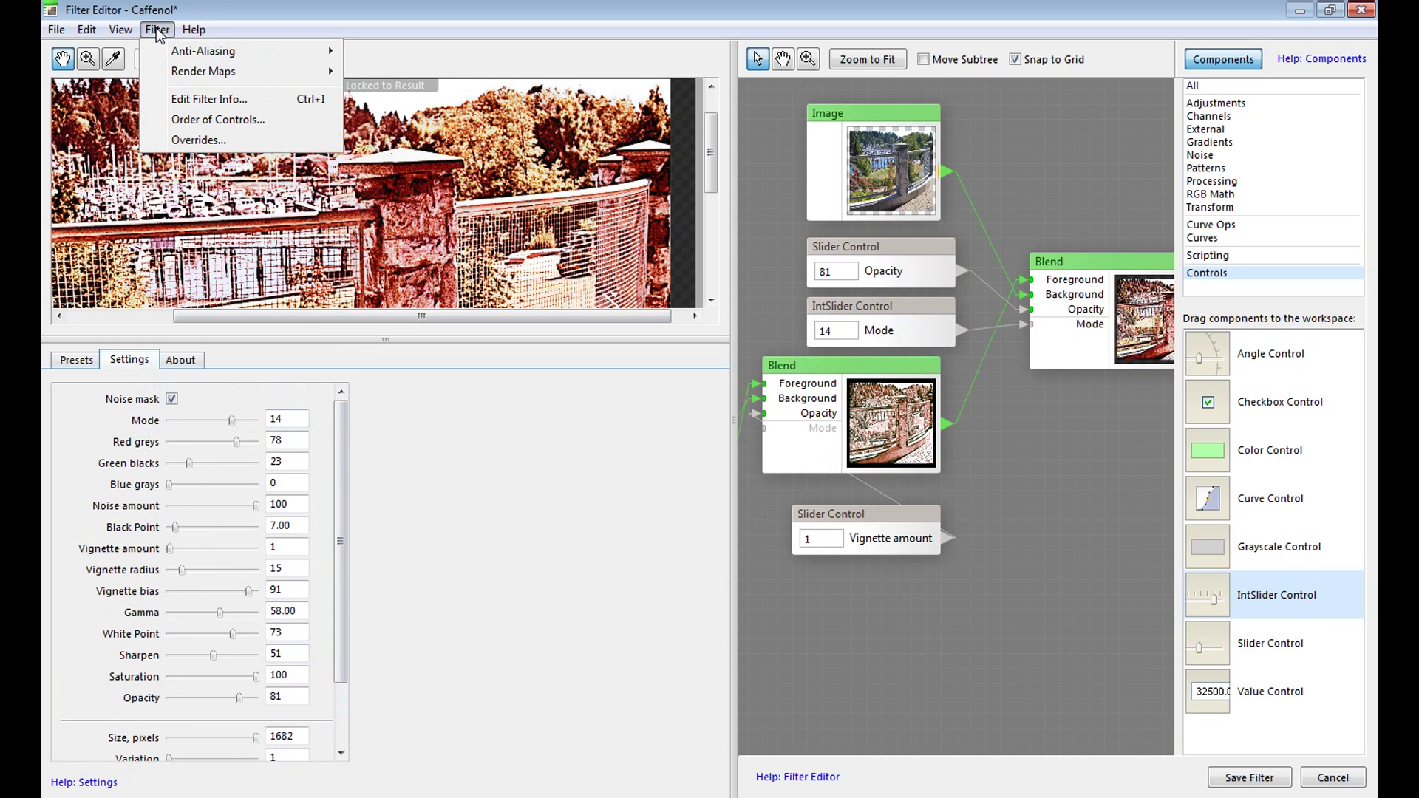
pyautogui.click(238, 122)
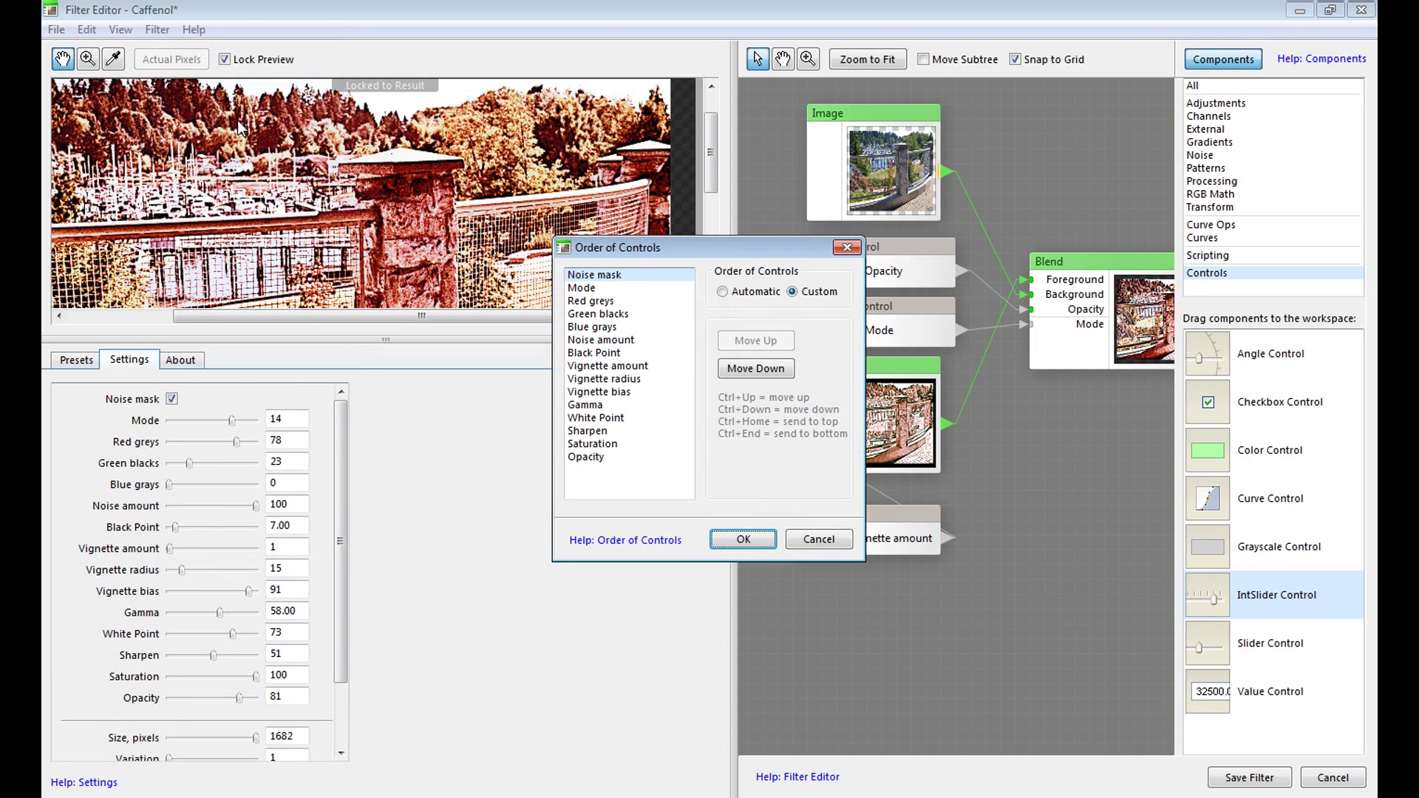
pyautogui.click(586, 289)
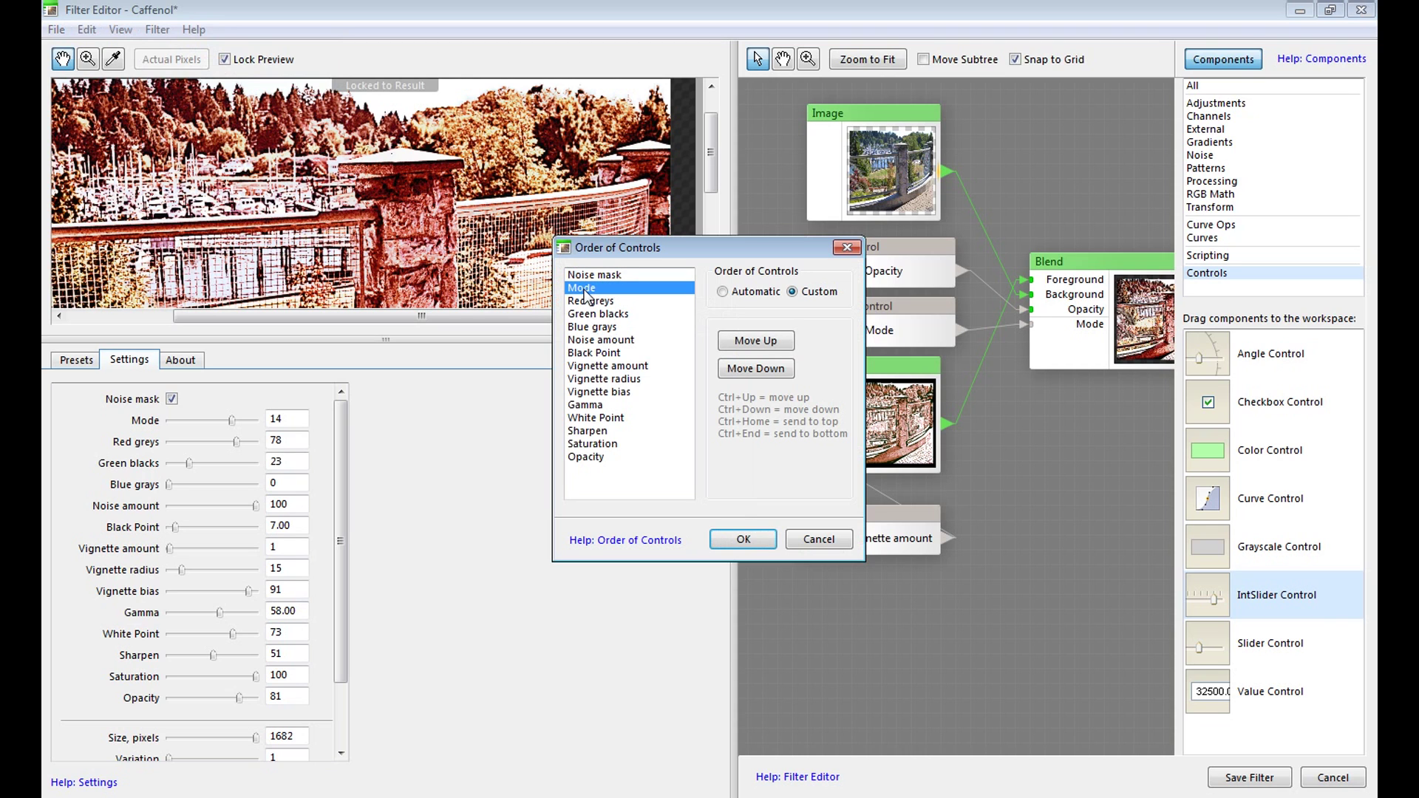
pyautogui.click(738, 369)
pyautogui.click(738, 369)
pyautogui.click(738, 369)
pyautogui.click(737, 369)
pyautogui.click(737, 370)
pyautogui.click(738, 370)
pyautogui.click(738, 370)
pyautogui.click(738, 370)
pyautogui.click(738, 370)
pyautogui.click(738, 369)
pyautogui.click(738, 370)
pyautogui.click(738, 370)
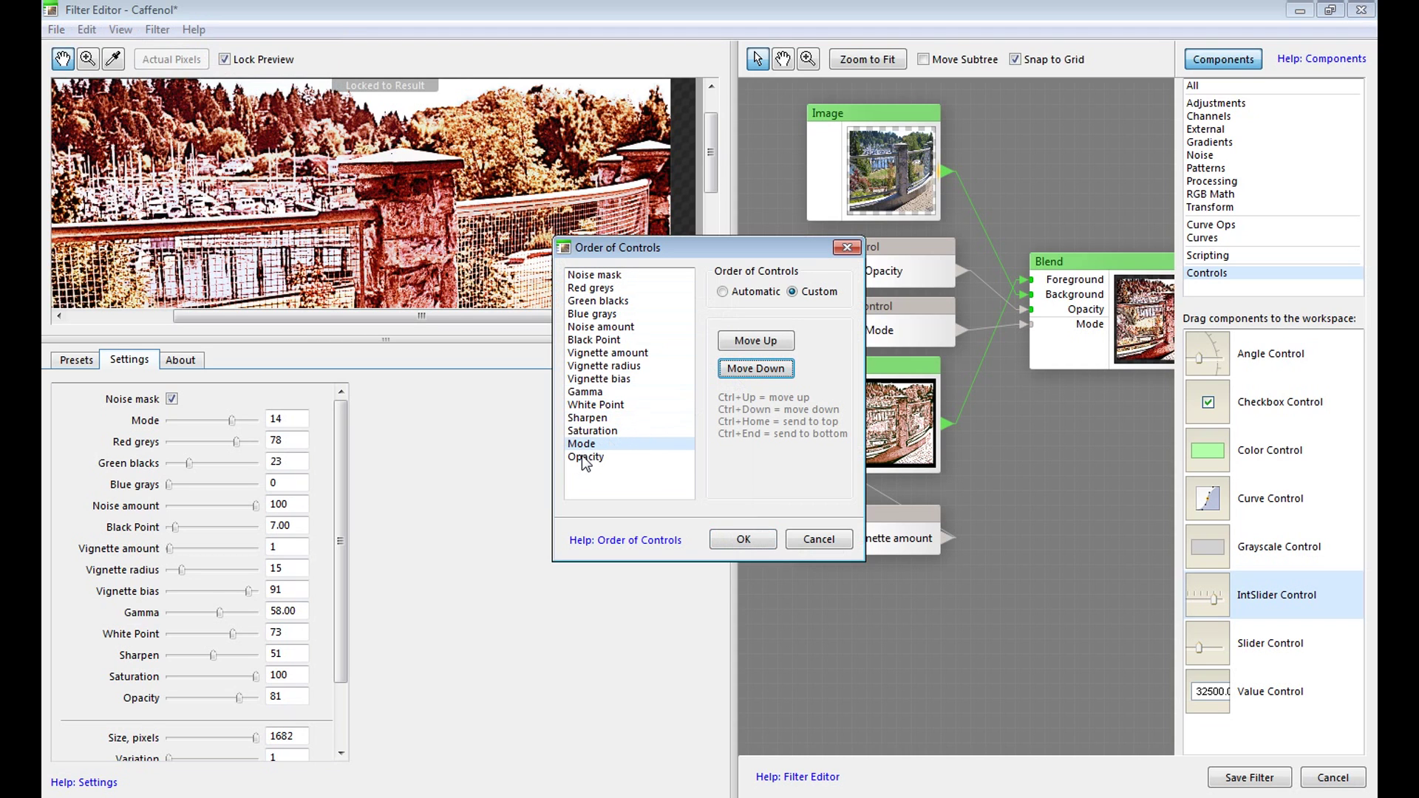
pyautogui.click(743, 540)
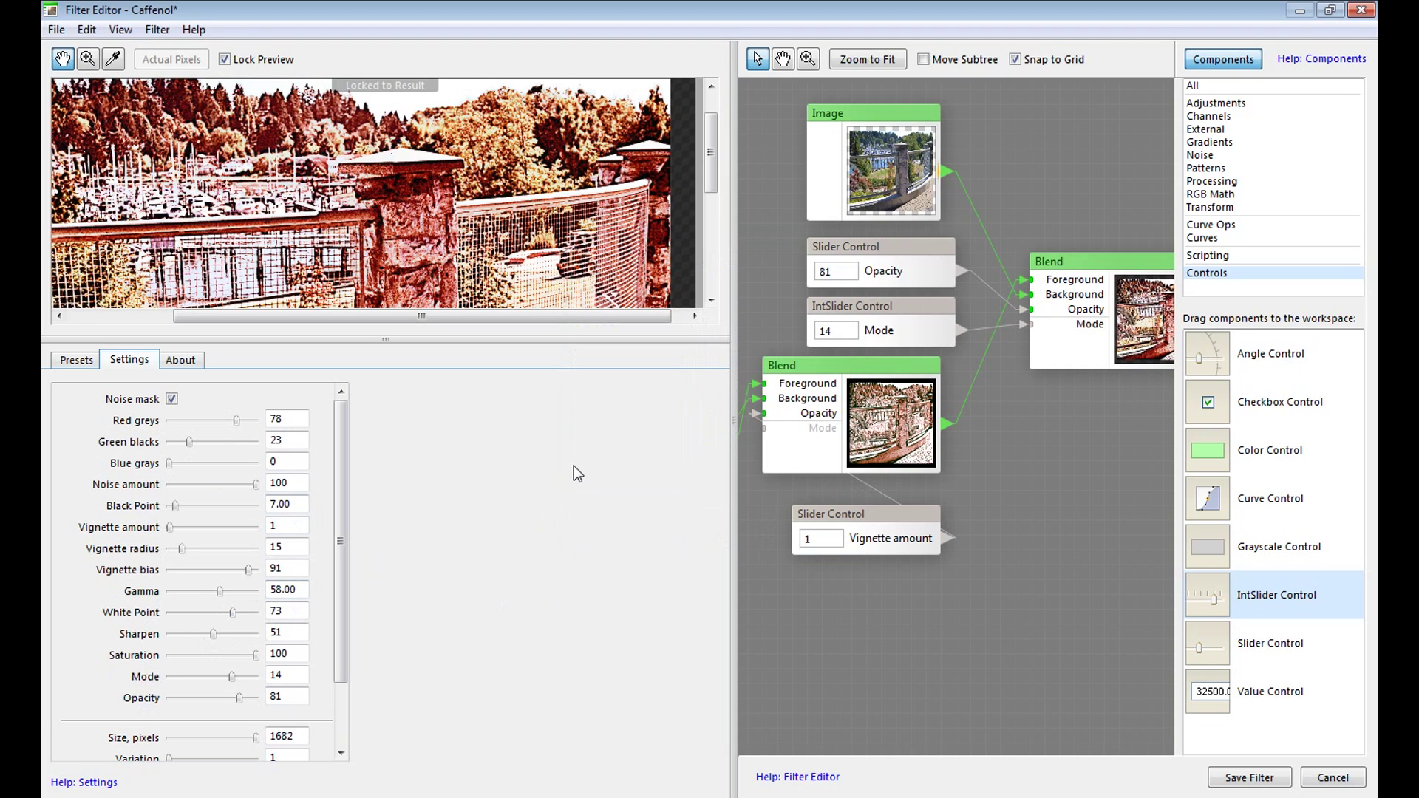
# Save the edited filter under the name "colourized caffenol"
pyautogui.click(1249, 780)
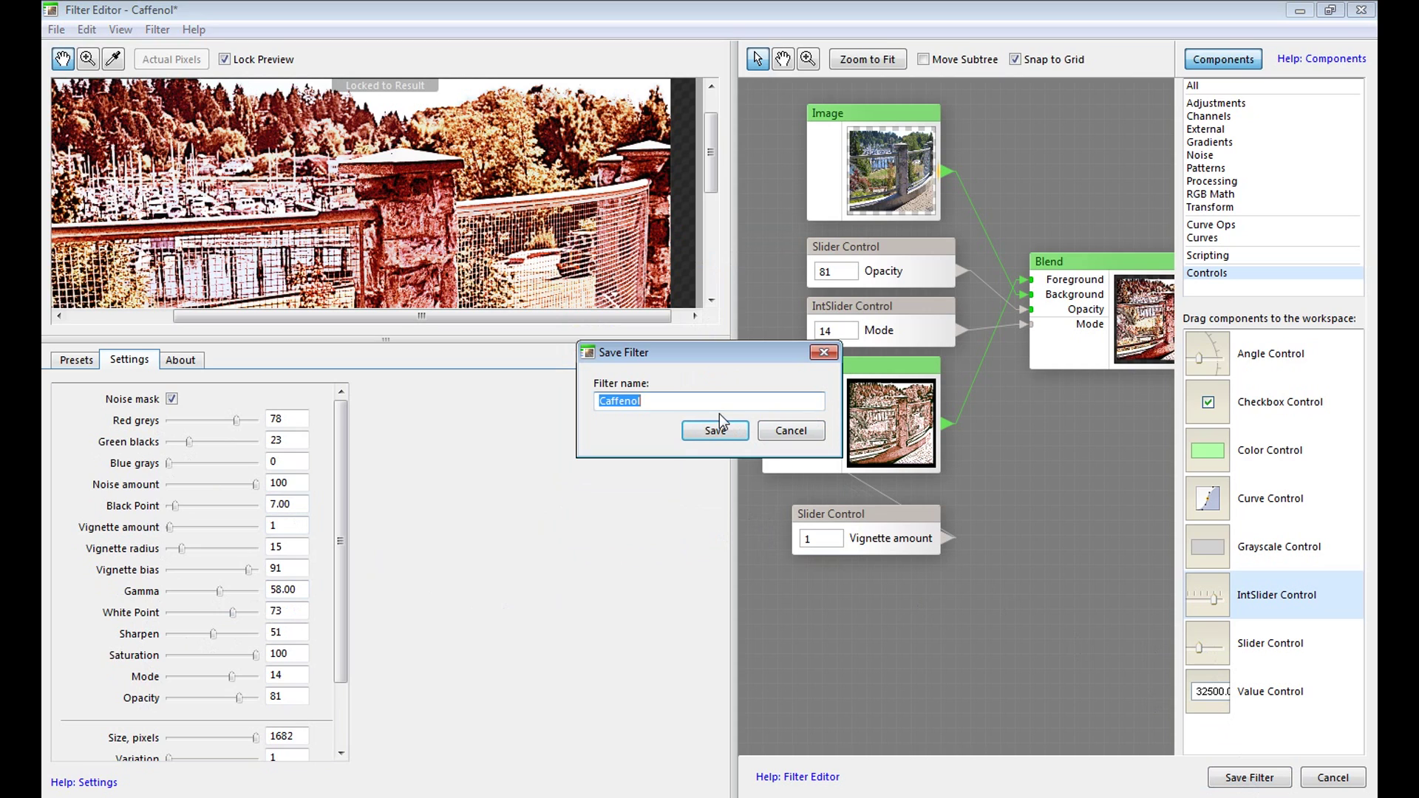
pyautogui.write('colourized caffenol')
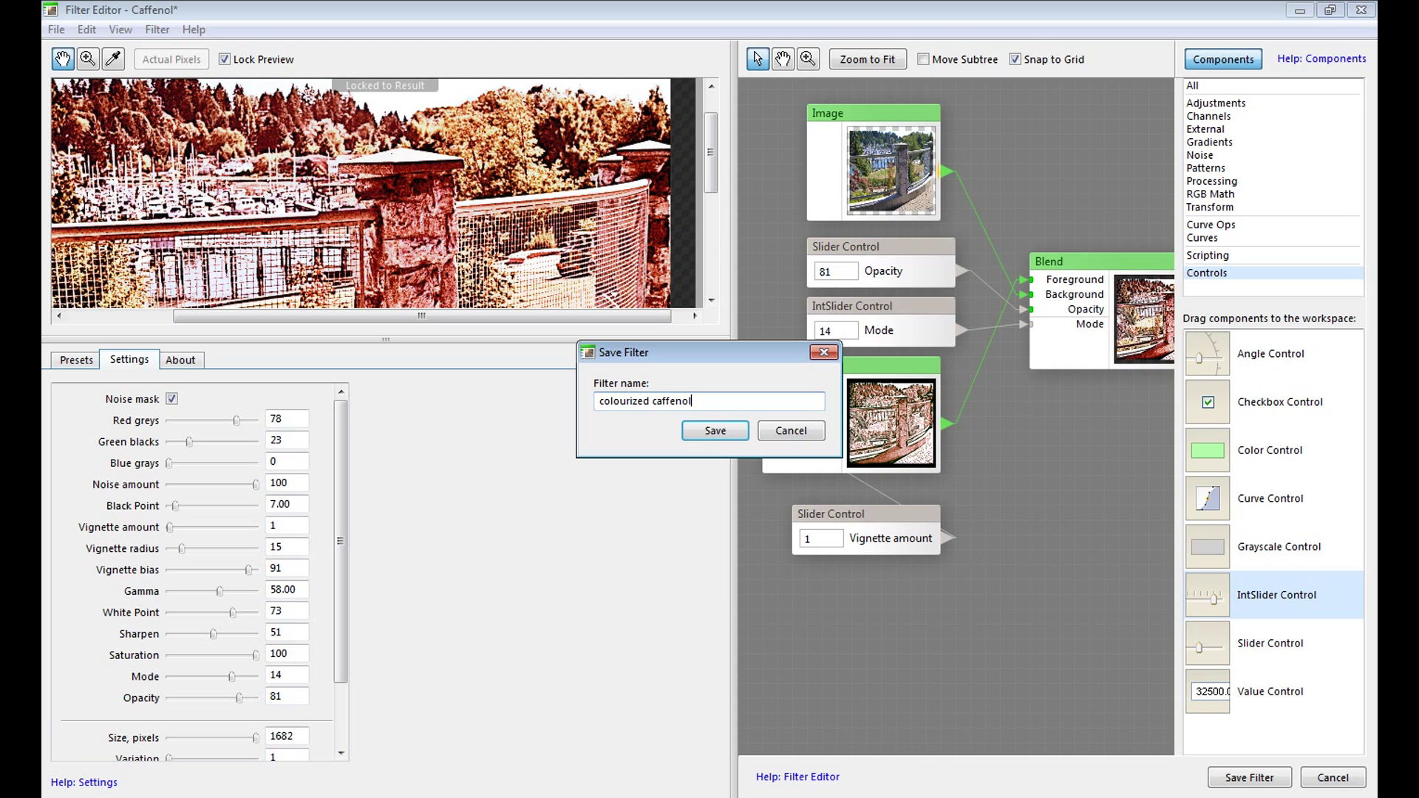
pyautogui.click(735, 431)
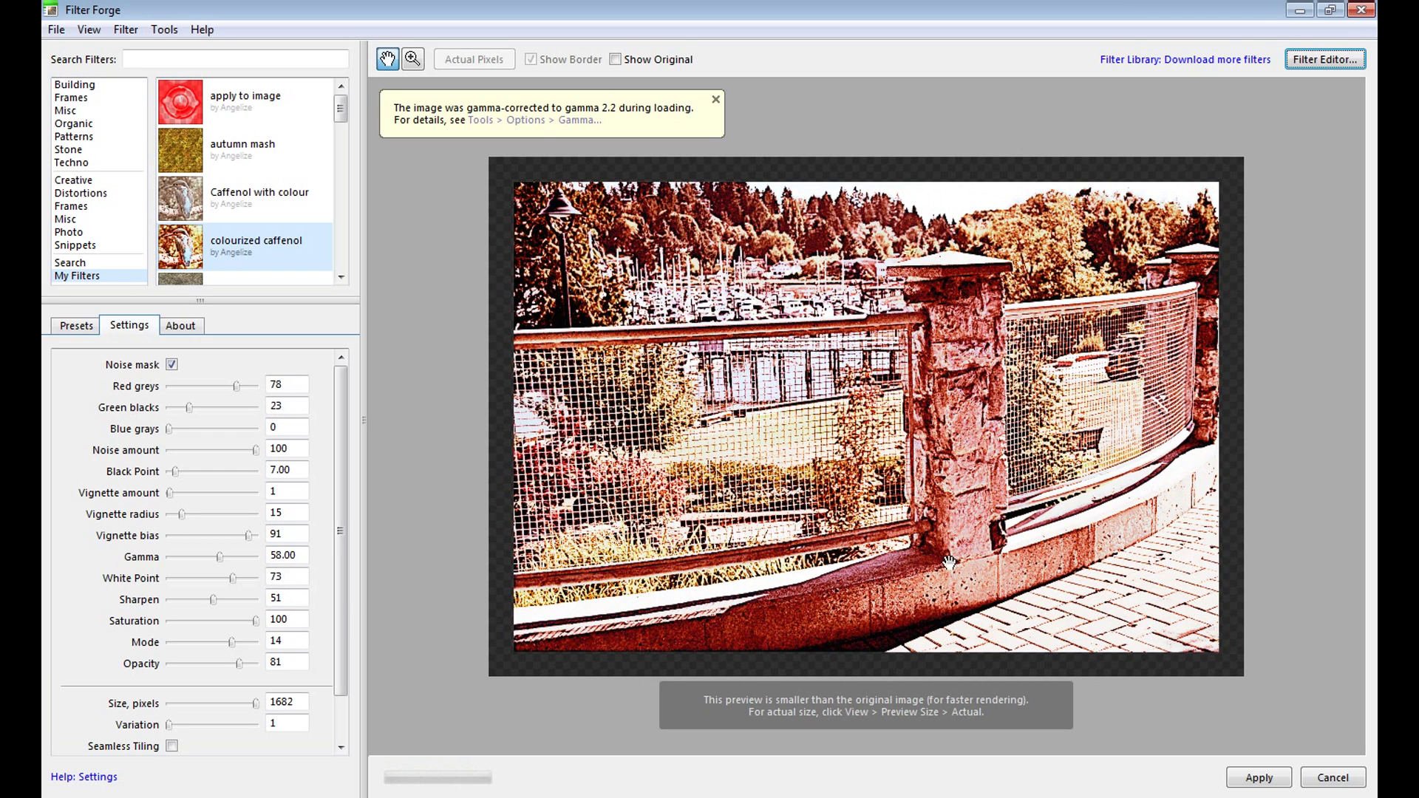
# Widen the filter settings area, then lower the saved filter's Saturation to 54 and White Point to 51
pyautogui.moveTo(363, 599); pyautogui.dragTo(494, 584)
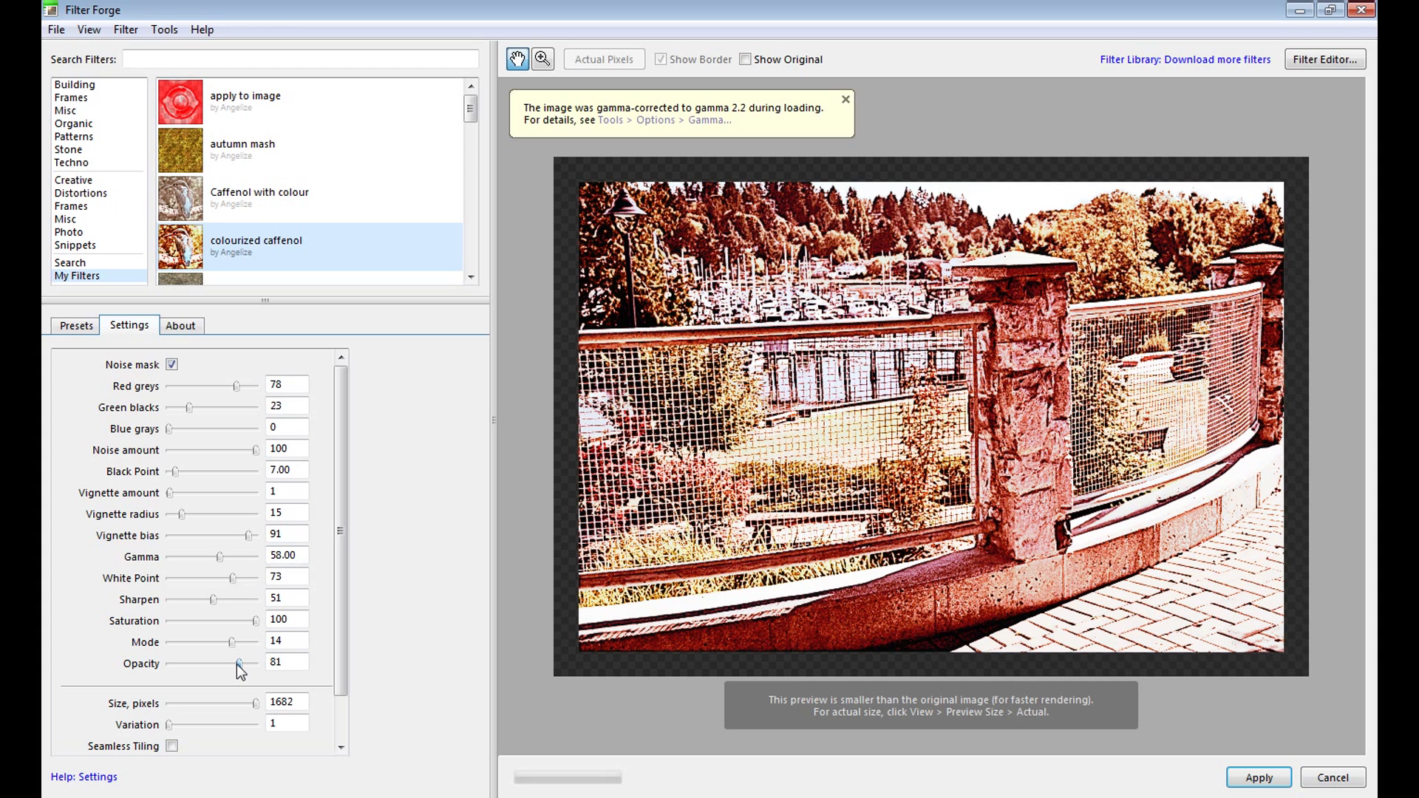
pyautogui.moveTo(255, 621); pyautogui.dragTo(229, 622)
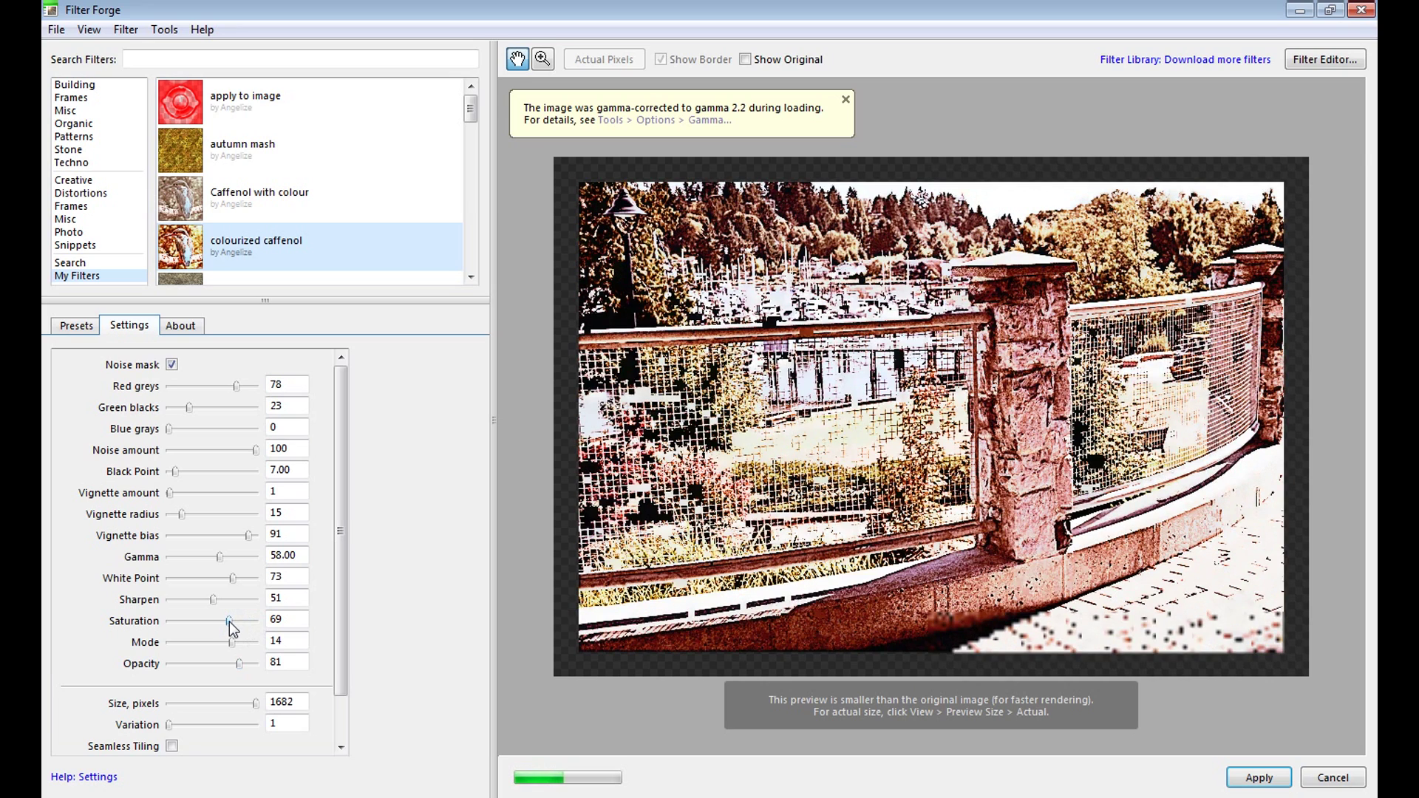
pyautogui.moveTo(229, 622); pyautogui.dragTo(217, 625)
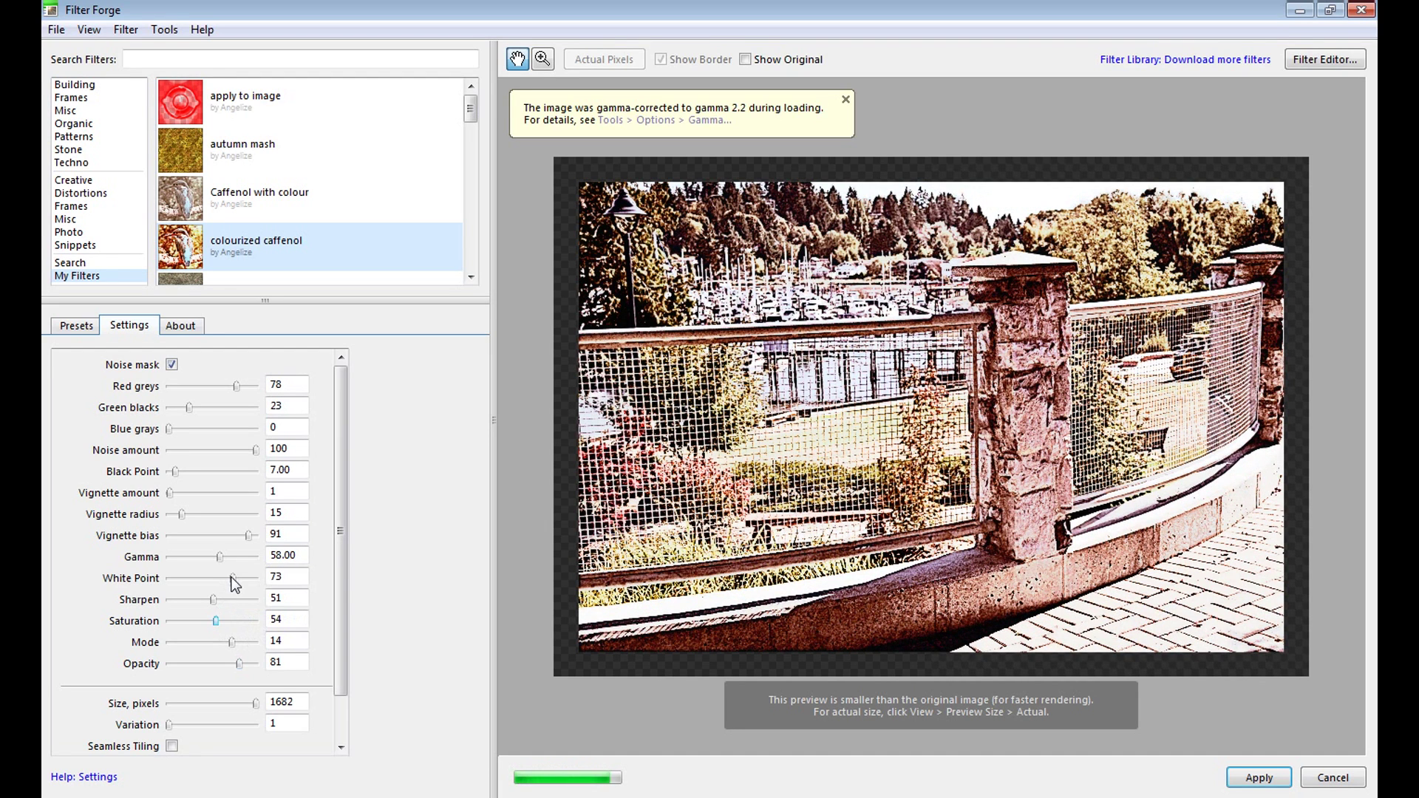
pyautogui.moveTo(233, 578); pyautogui.dragTo(213, 578)
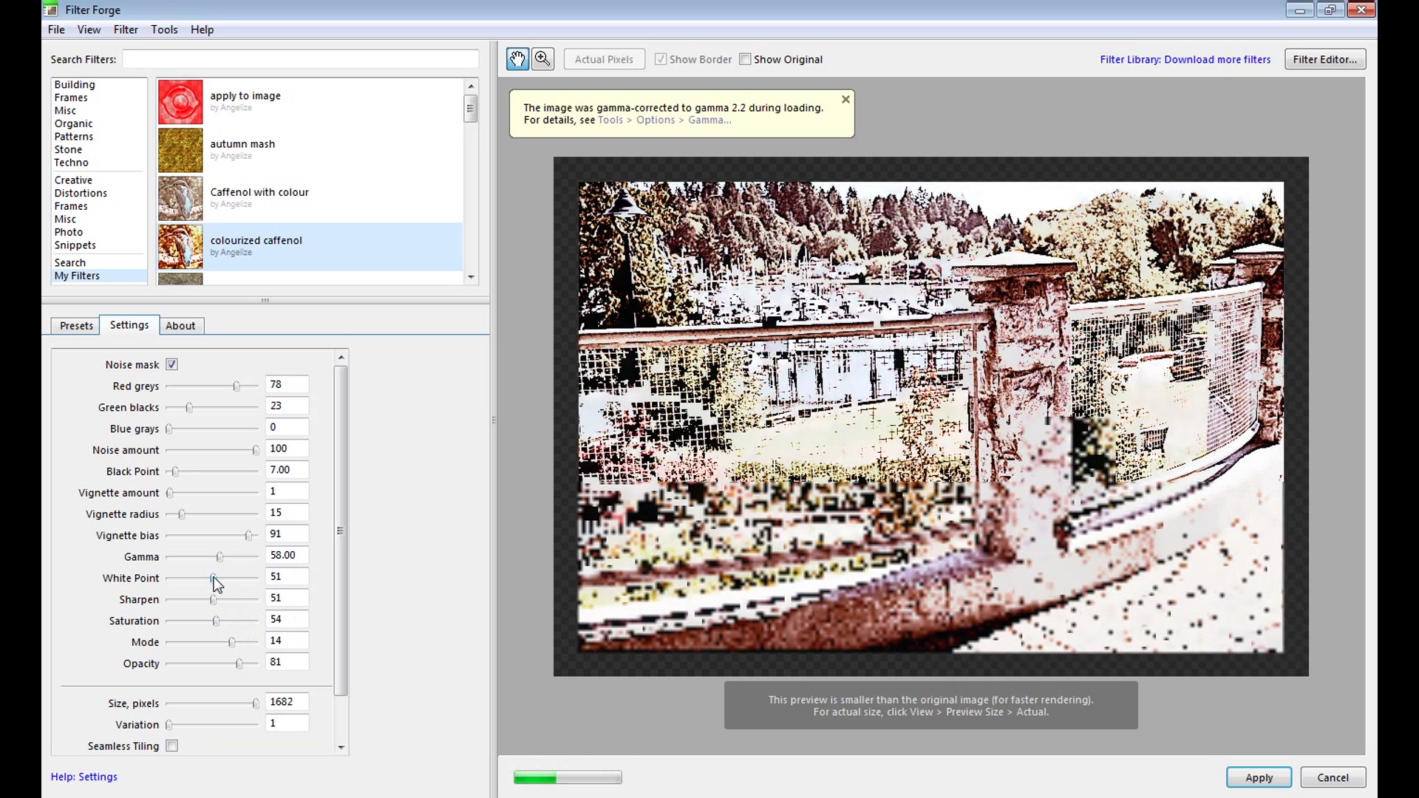
# Raise the White Point to 78, and vary Gamma through 48, 76 and 73 before setting it to 62
pyautogui.moveTo(214, 578); pyautogui.dragTo(237, 575)
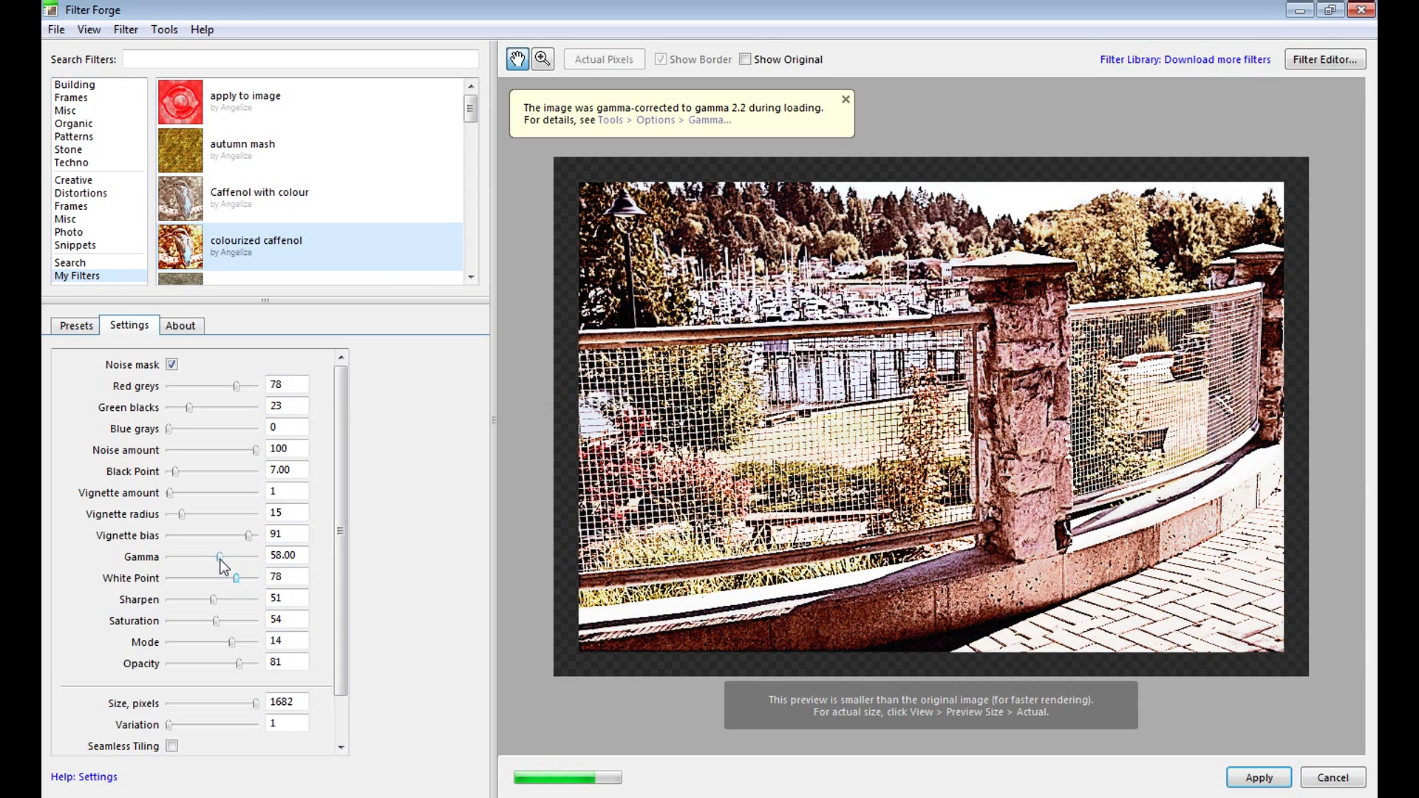
pyautogui.moveTo(220, 560); pyautogui.dragTo(211, 563)
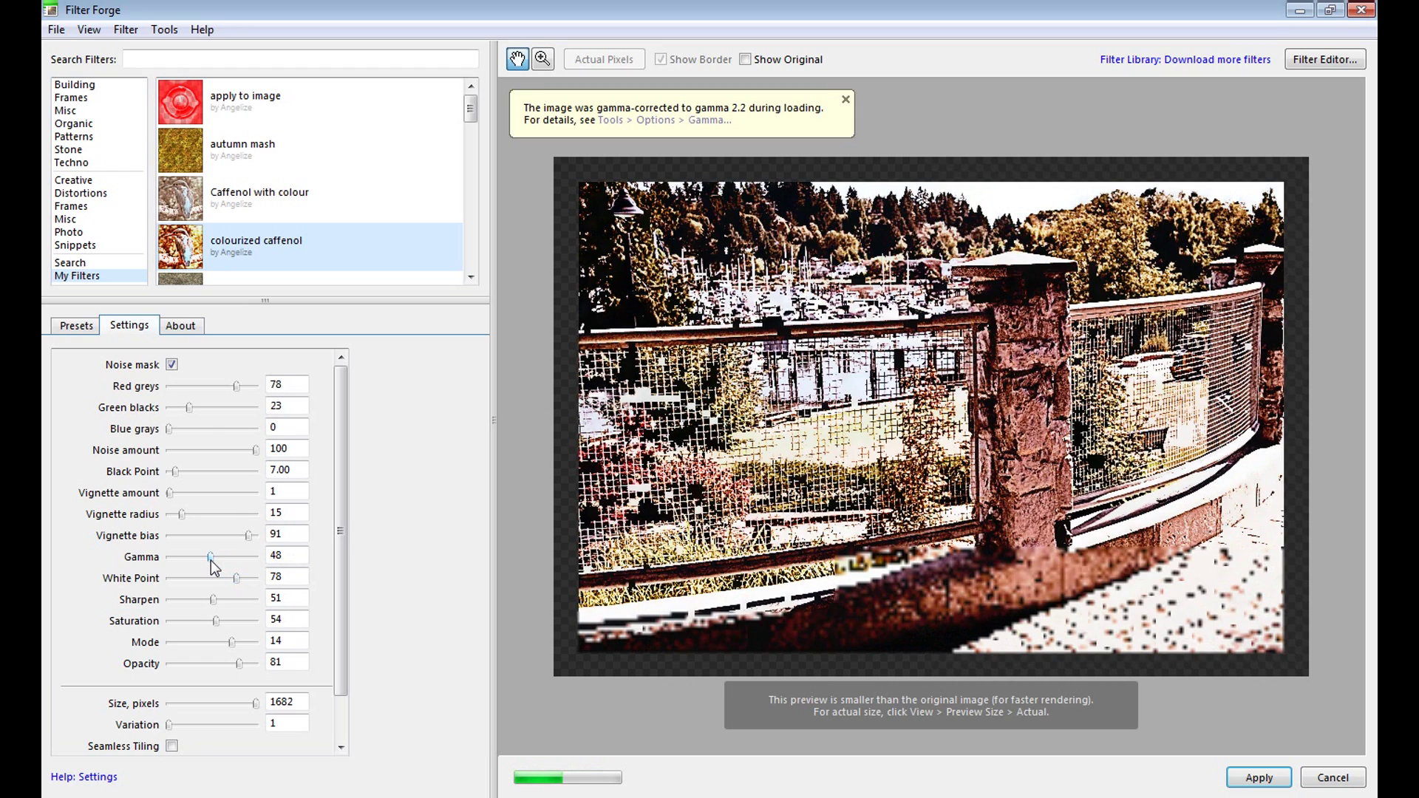
pyautogui.moveTo(211, 561); pyautogui.dragTo(238, 565)
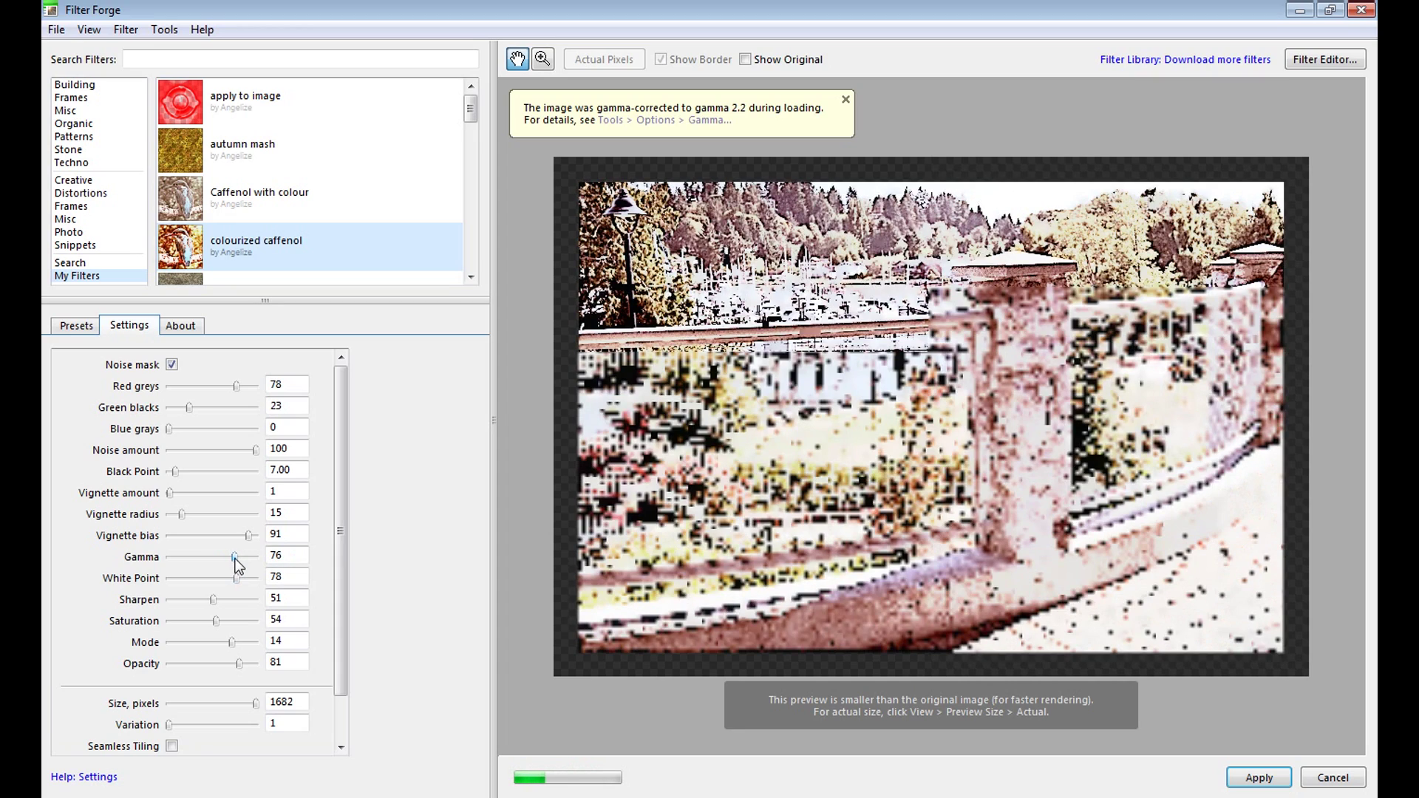
pyautogui.moveTo(237, 565); pyautogui.dragTo(234, 566)
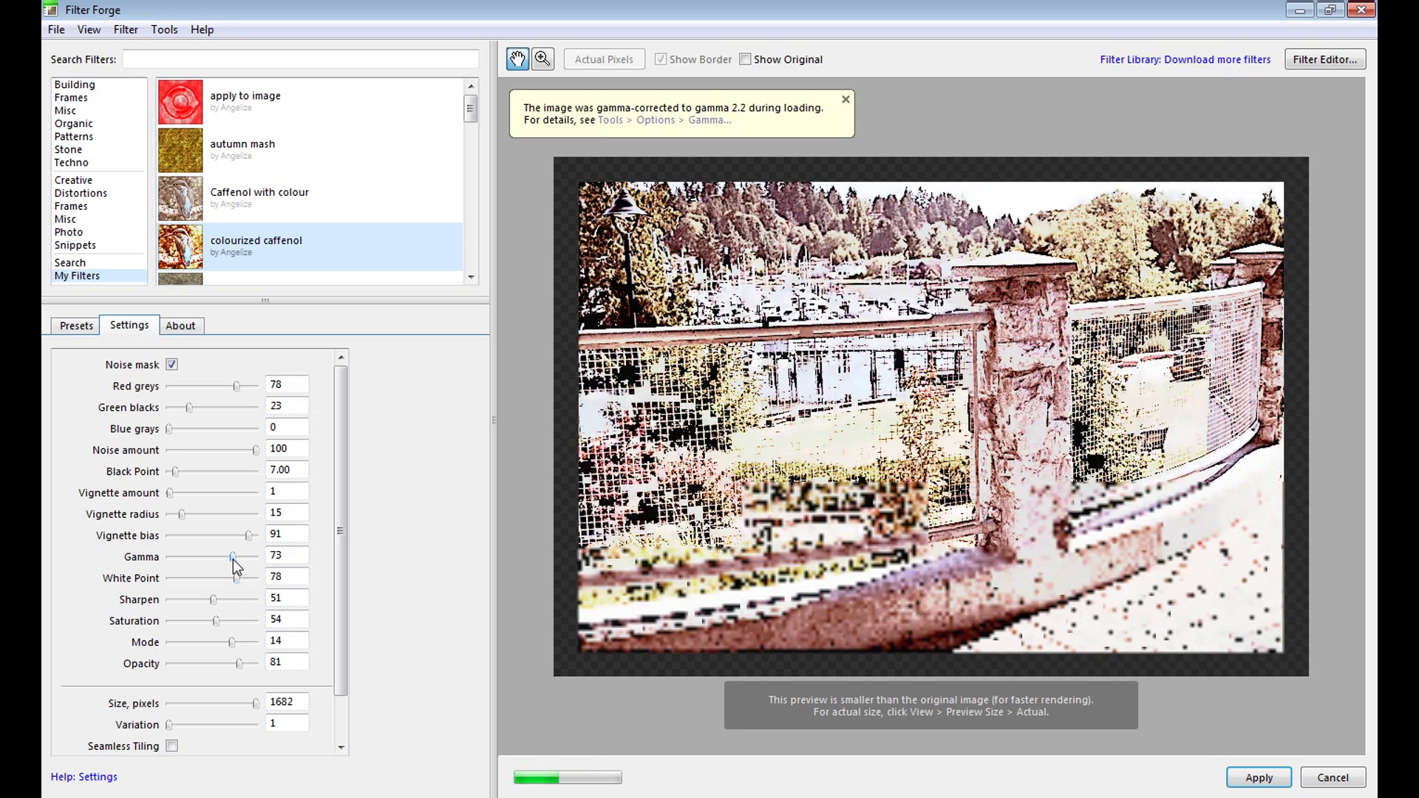
pyautogui.moveTo(233, 560); pyautogui.dragTo(223, 559)
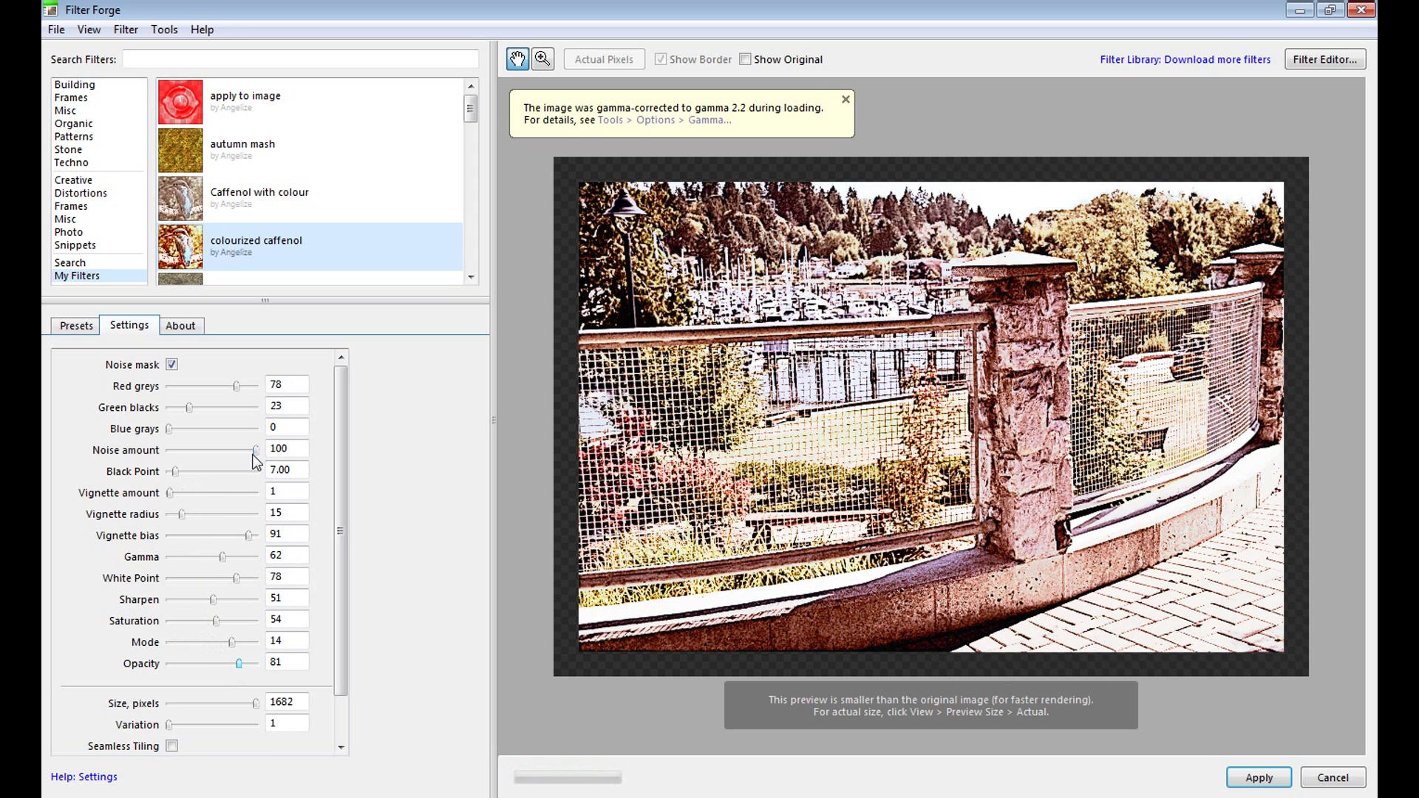
# Lower the Noise amount through 82 to 71 and add the current settings as a new preset of the filter
pyautogui.moveTo(255, 450); pyautogui.dragTo(240, 449)
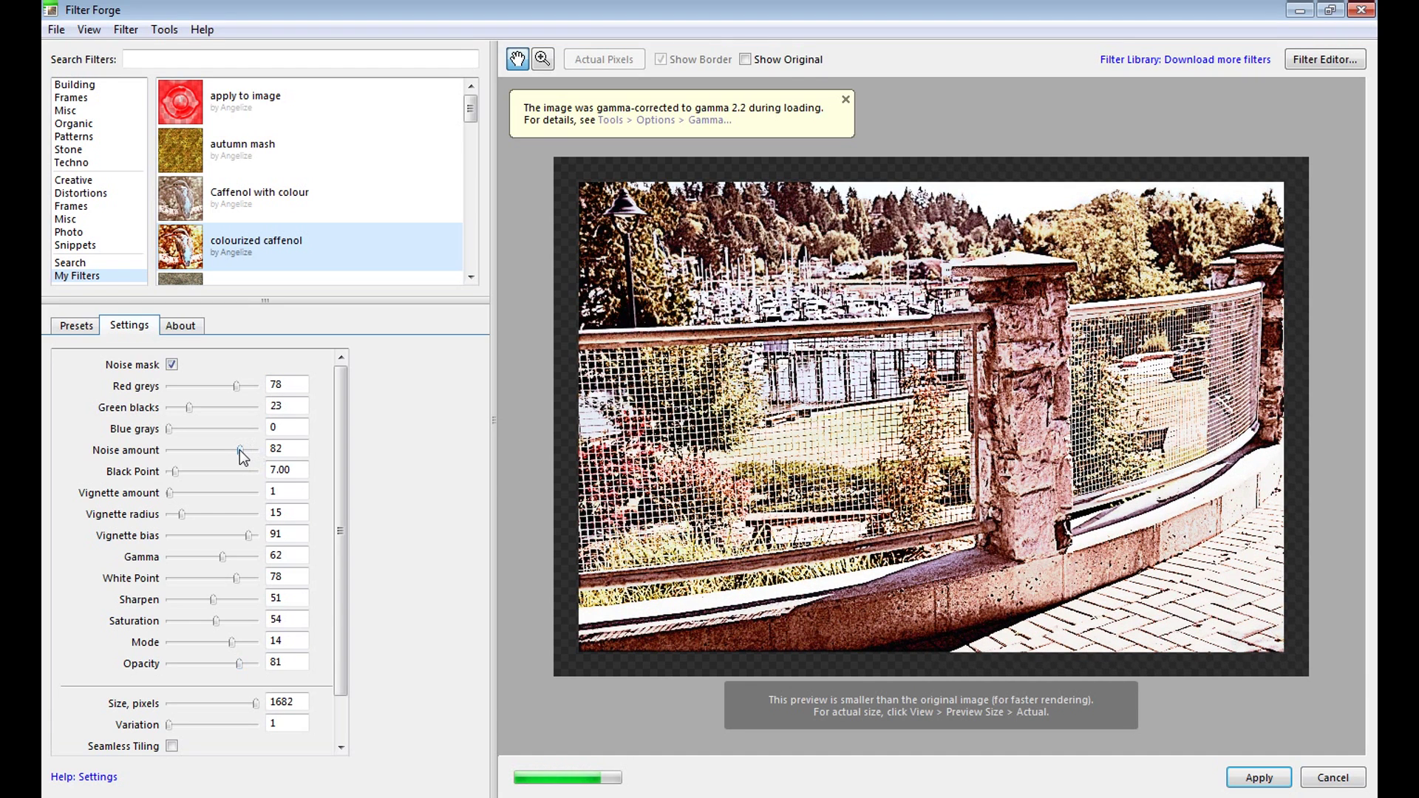
pyautogui.moveTo(240, 450); pyautogui.dragTo(229, 449)
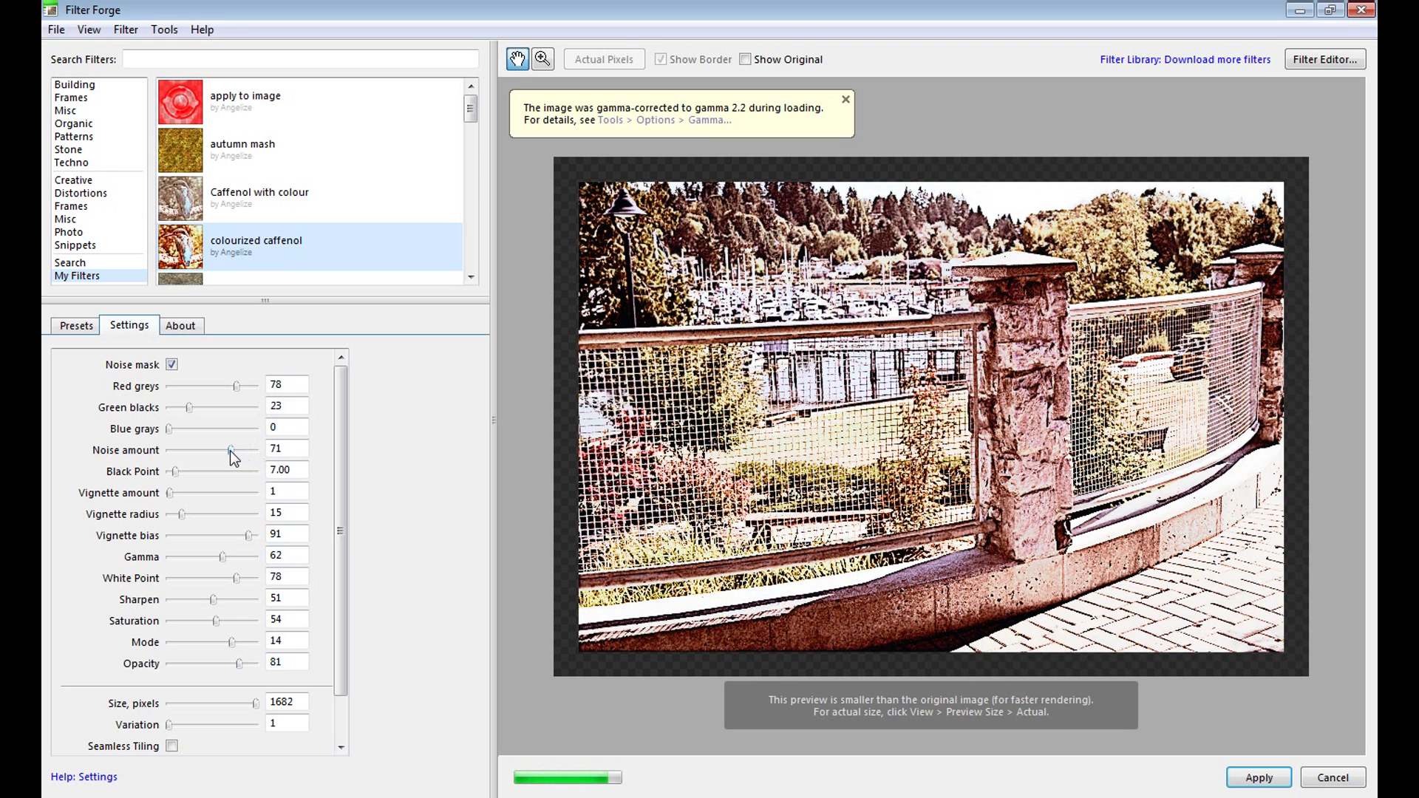
pyautogui.click(75, 326)
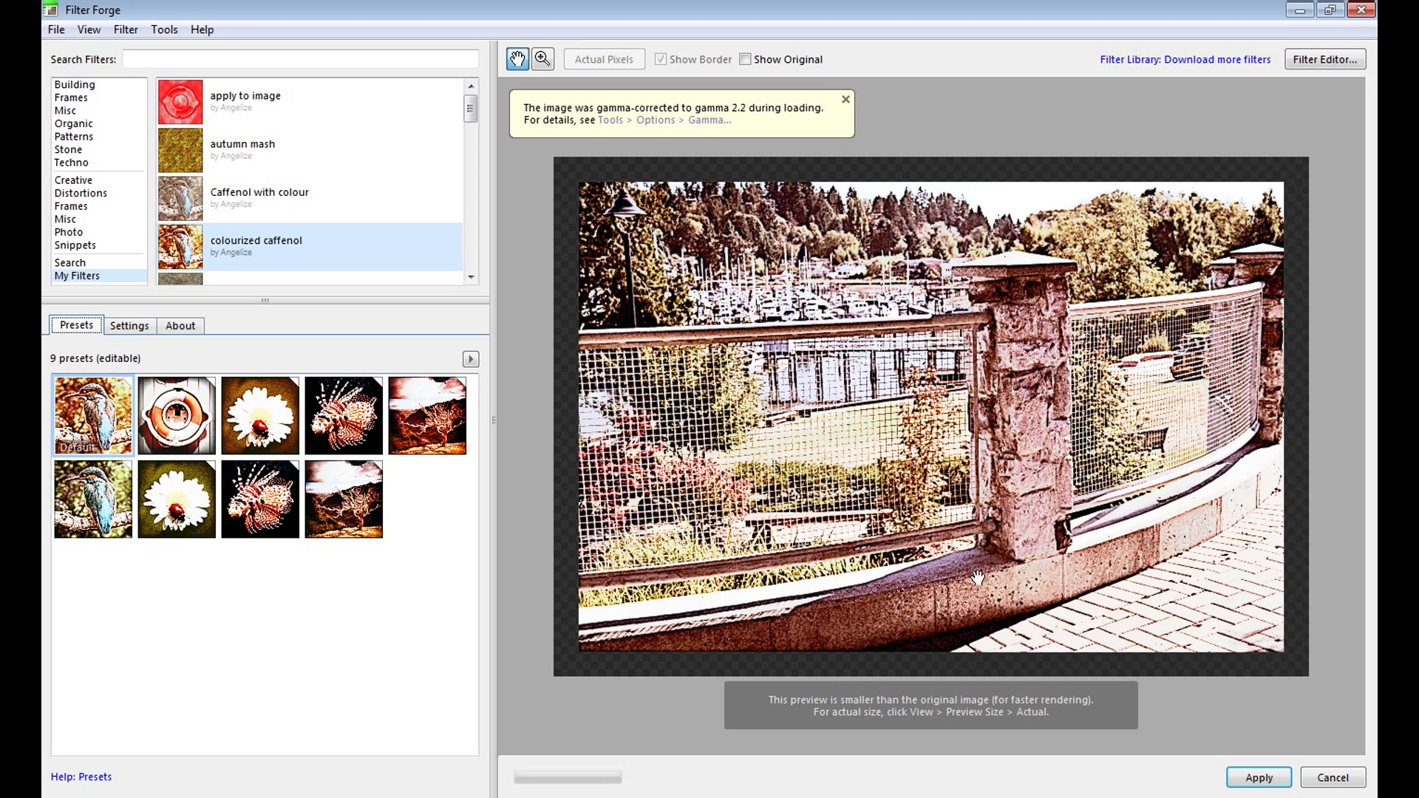
pyautogui.click(470, 361)
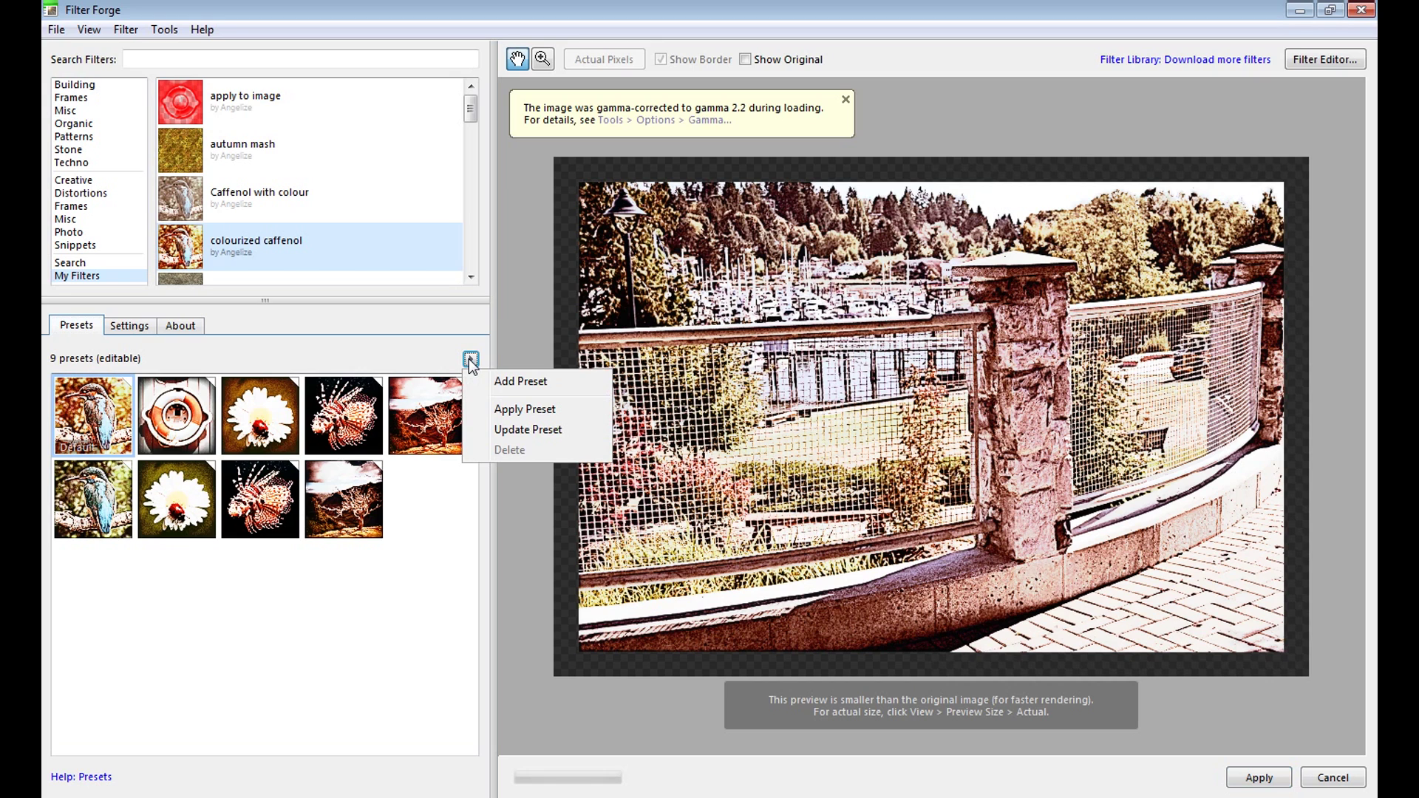
pyautogui.click(534, 380)
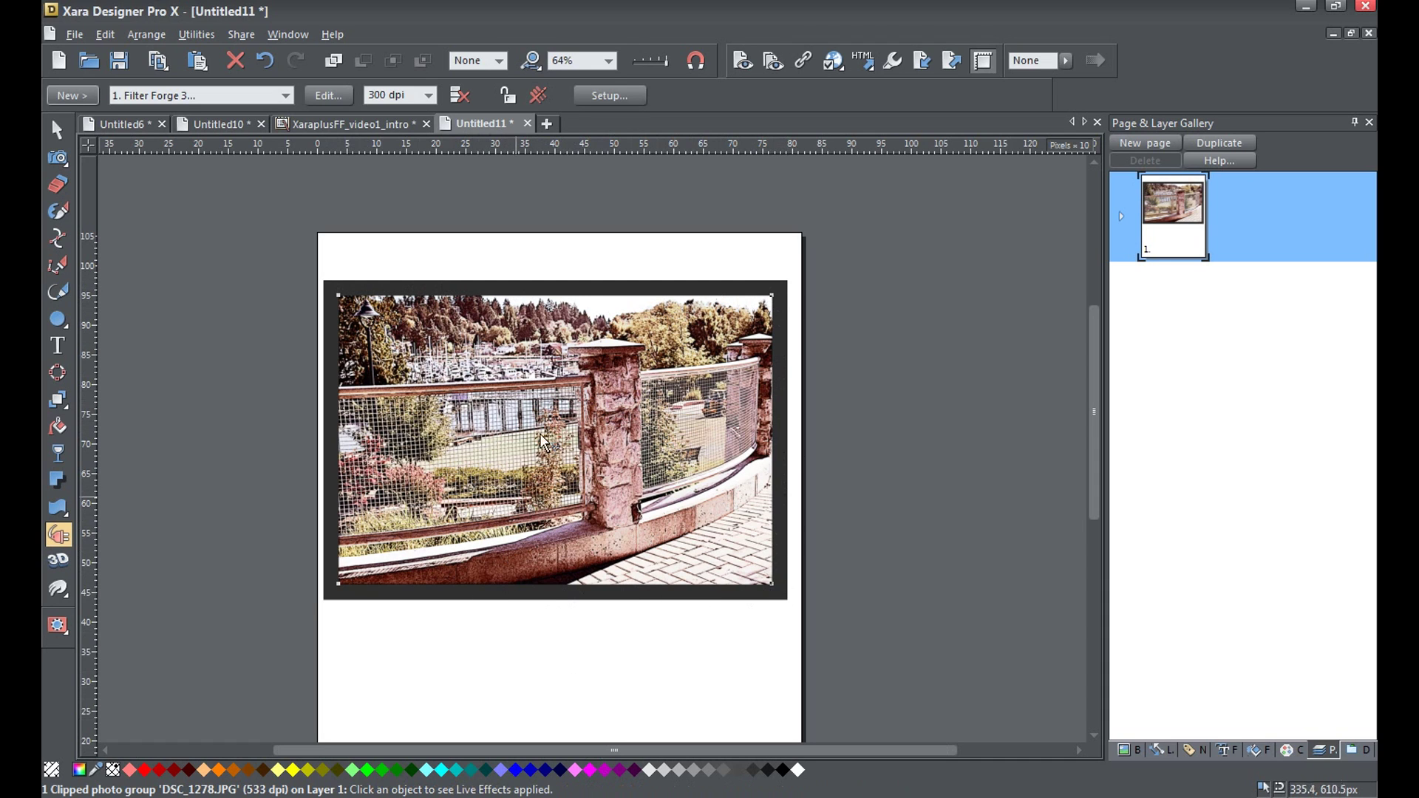
# In Xara Designer Pro X, lock the Filter Forge live effect on the harbour photo and deselect it
pyautogui.click(509, 96)
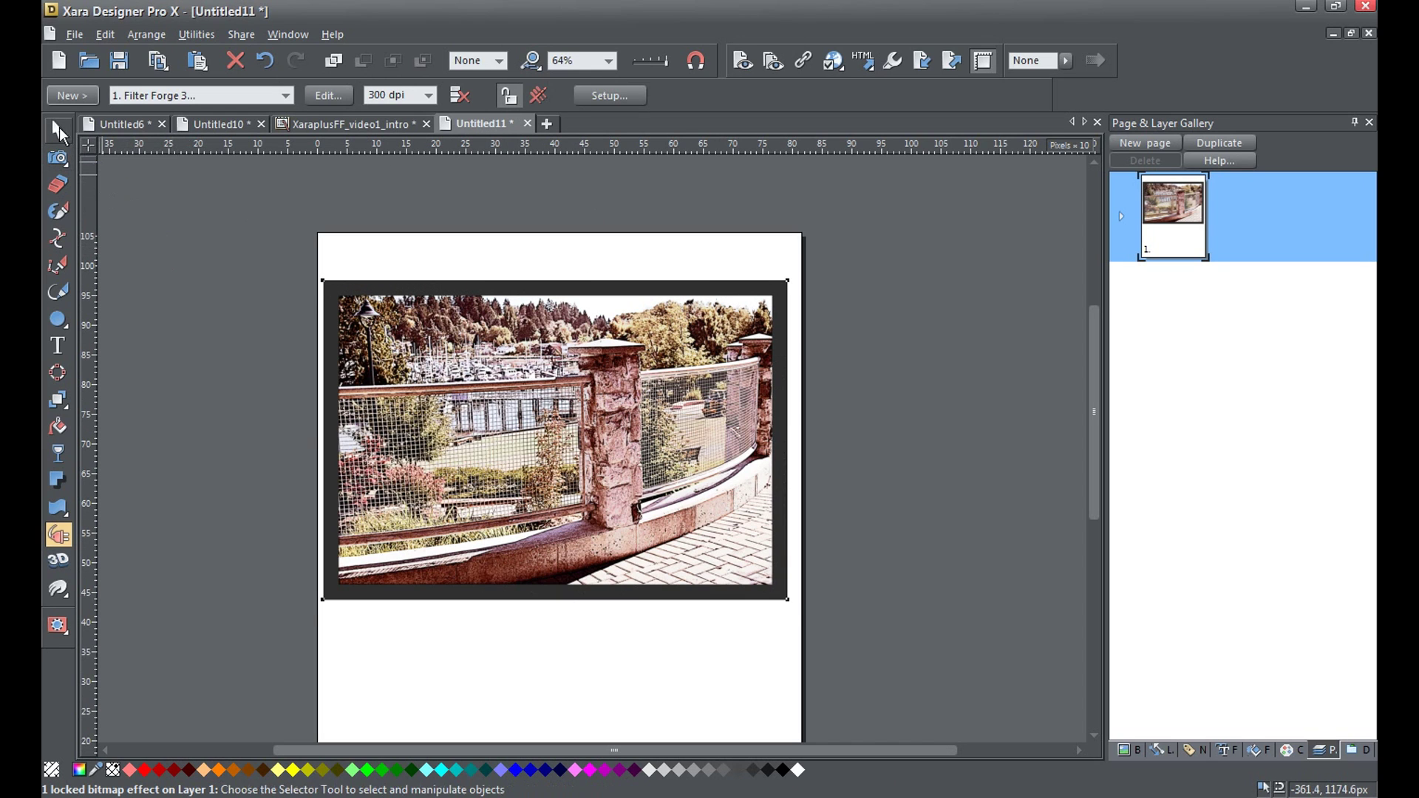
pyautogui.press('v')
pyautogui.click(176, 260)
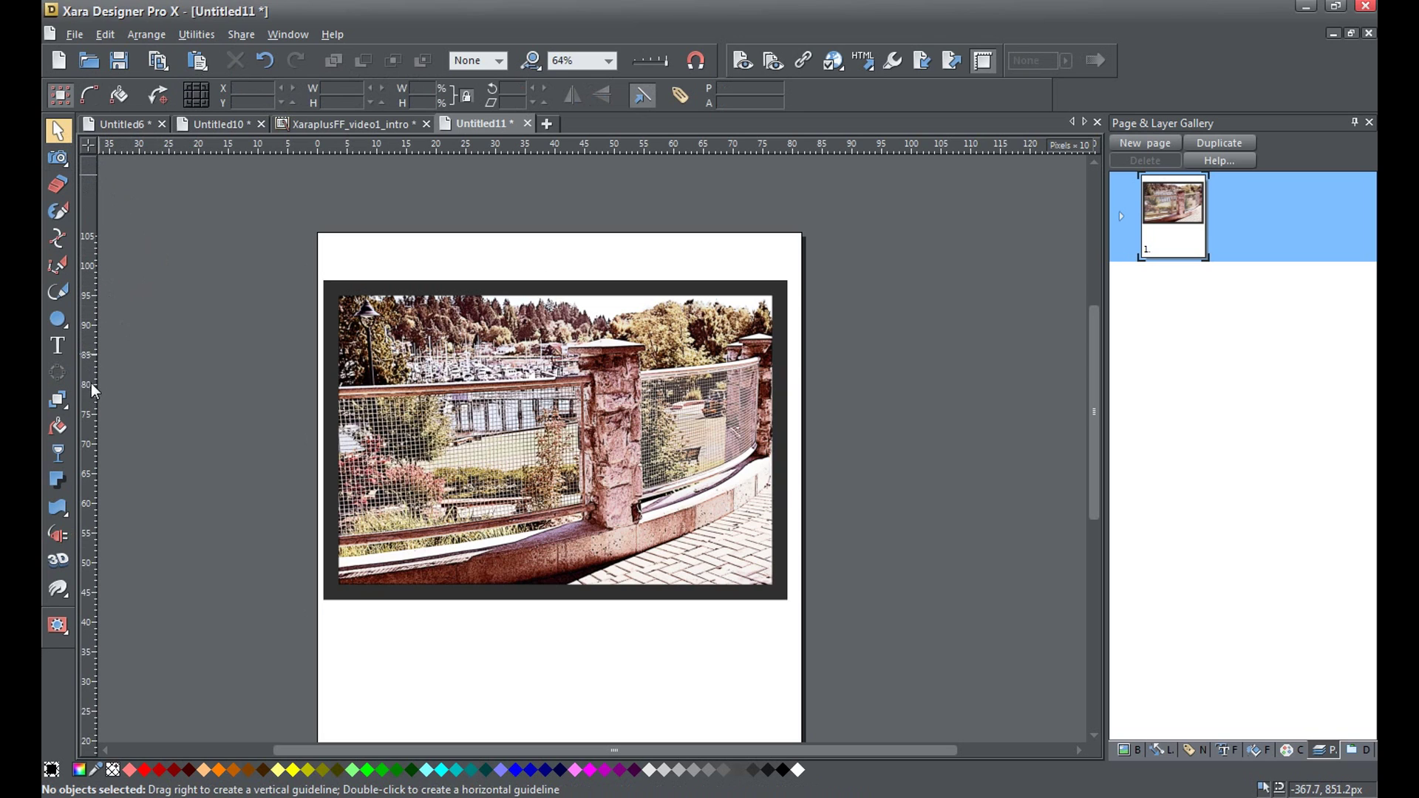
# Draw a rectangle about 761 × 511 px just inside the photo's outer frame edge and clip the photo with it
pyautogui.moveTo(57, 319); pyautogui.dragTo(94, 326)
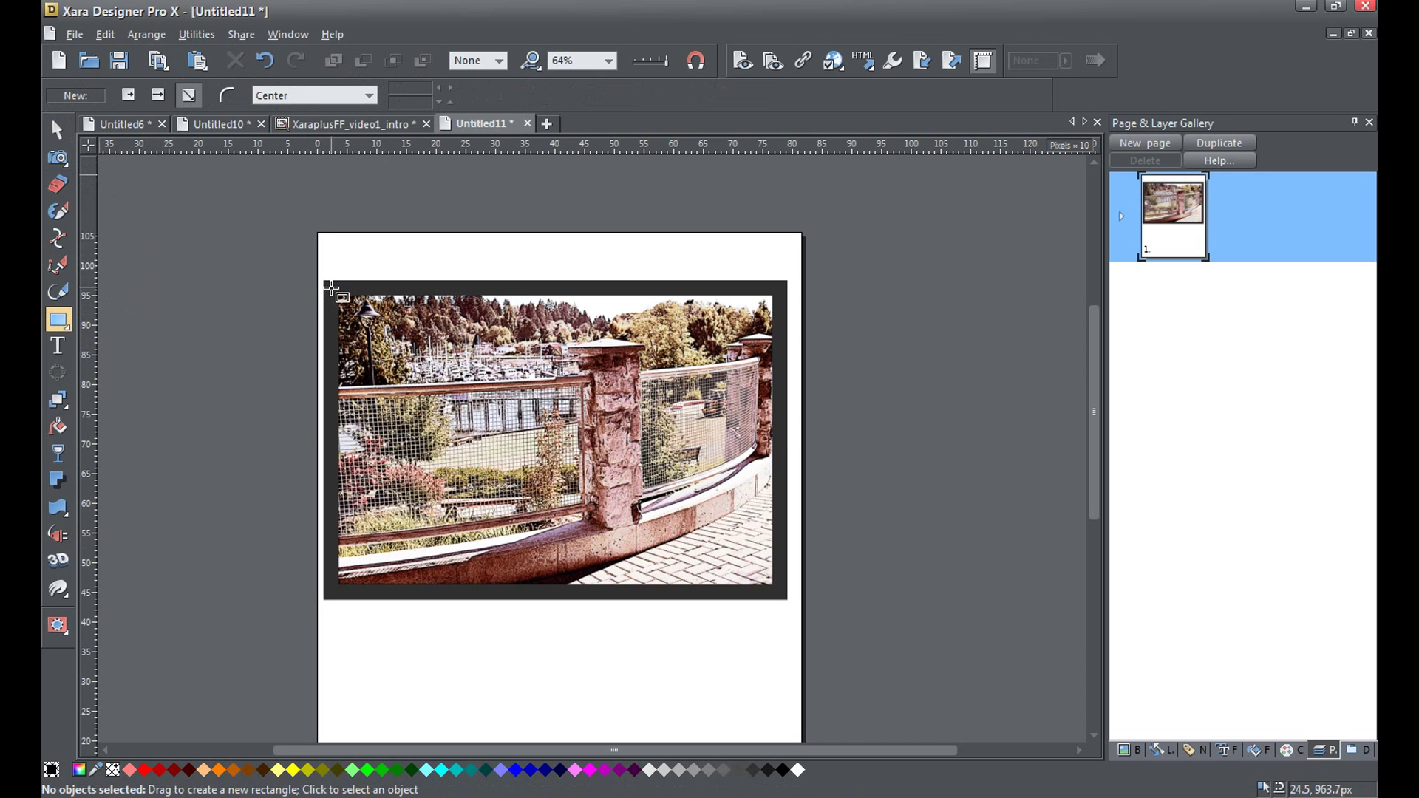
pyautogui.moveTo(330, 288); pyautogui.dragTo(783, 593)
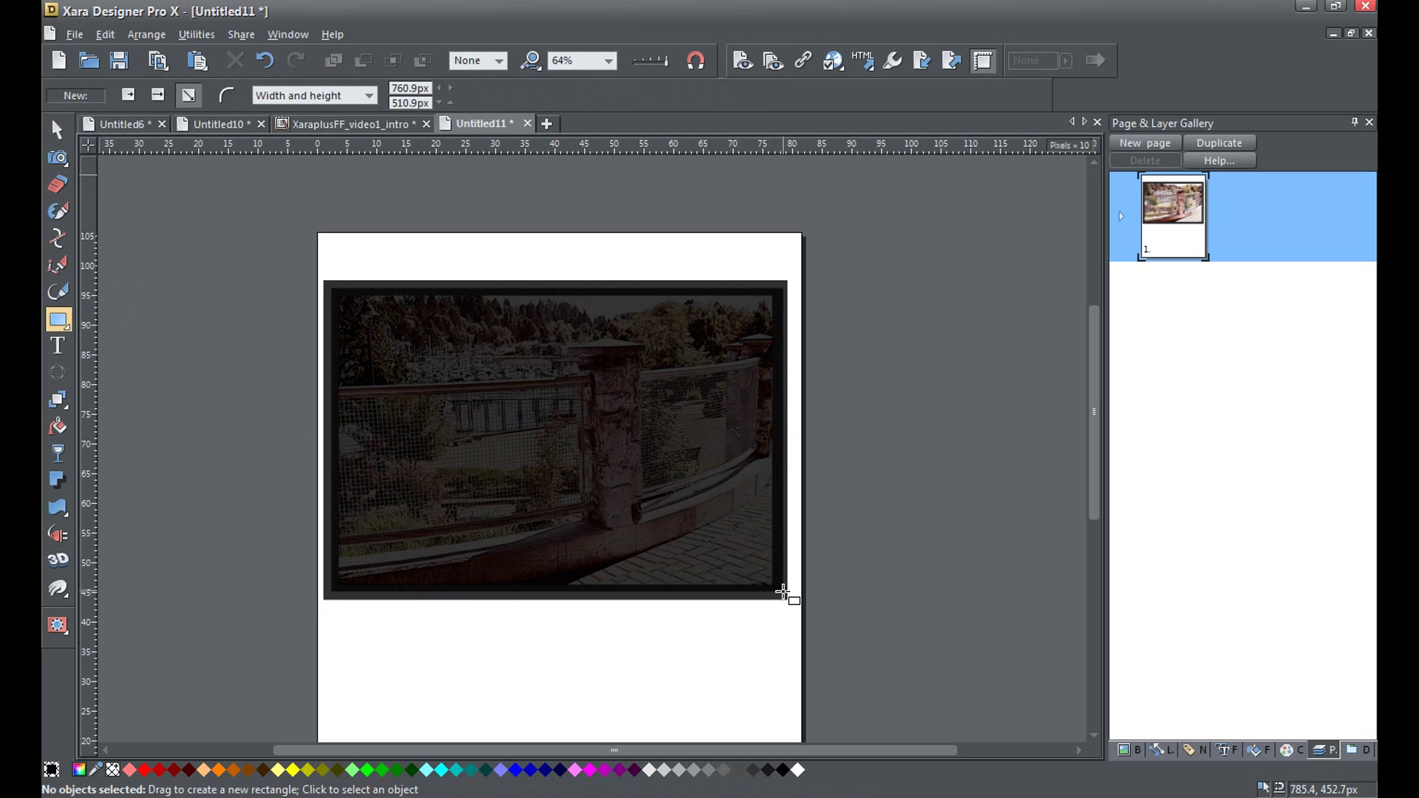
pyautogui.moveTo(783, 593); pyautogui.dragTo(784, 592)
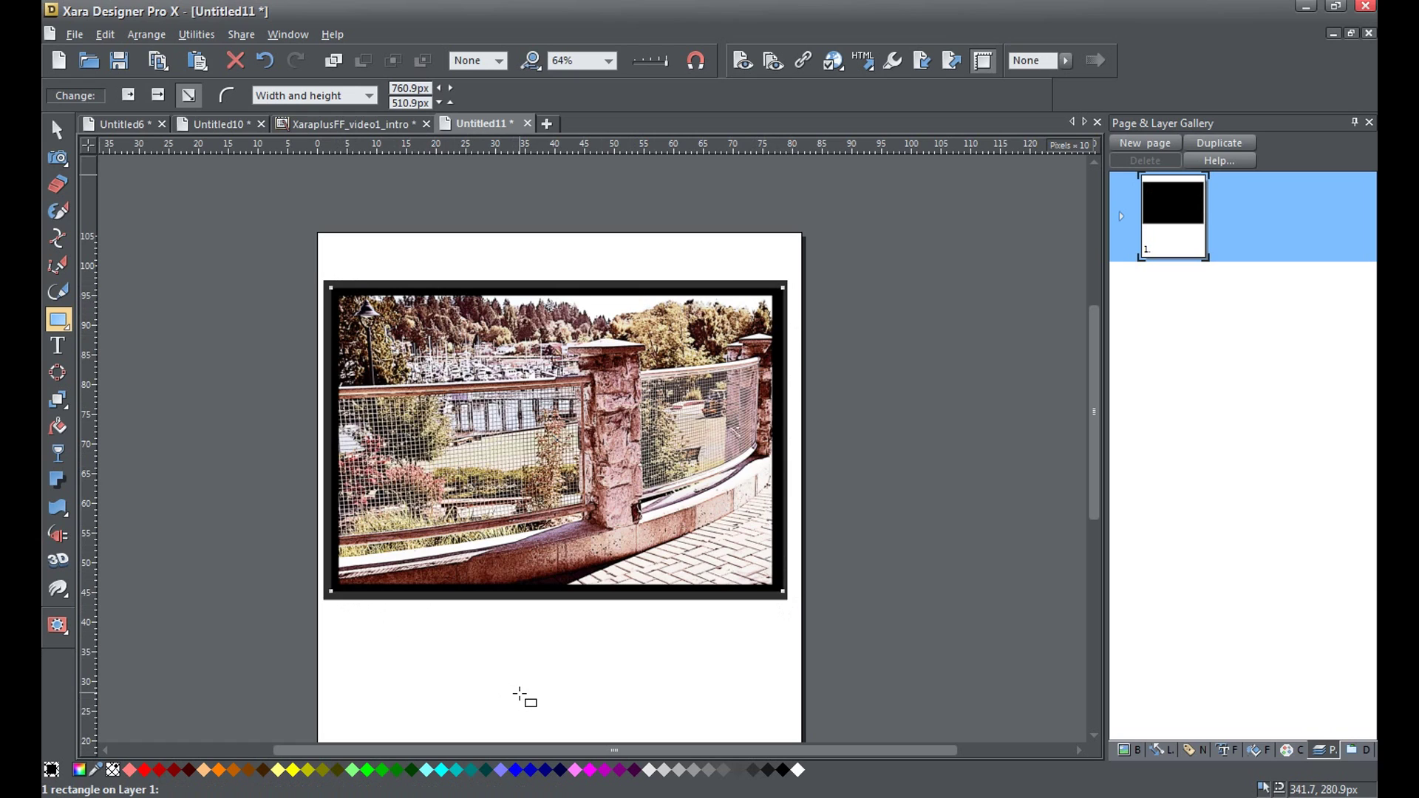
pyautogui.hotkey('ctrl', 'a')
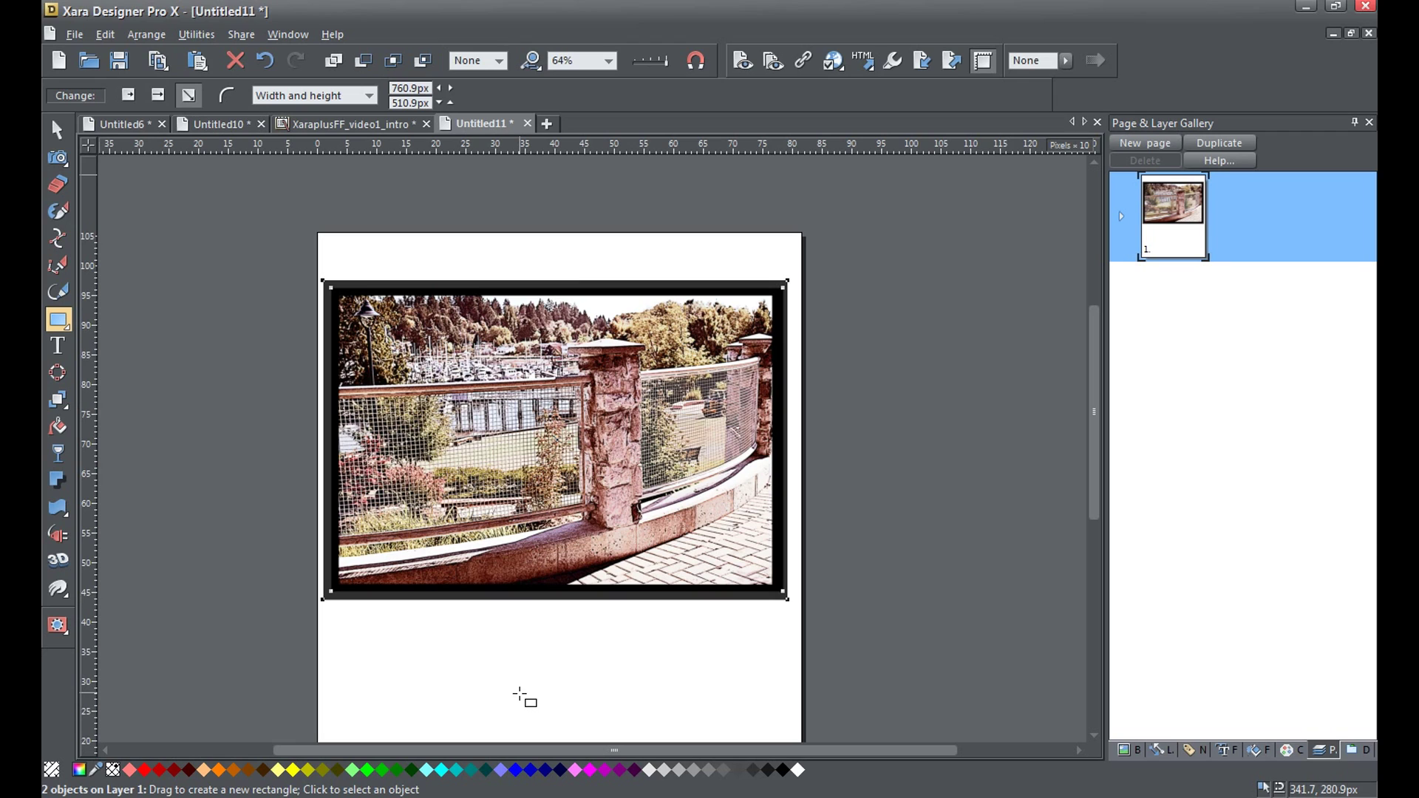
pyautogui.hotkey('ctrl', '1')
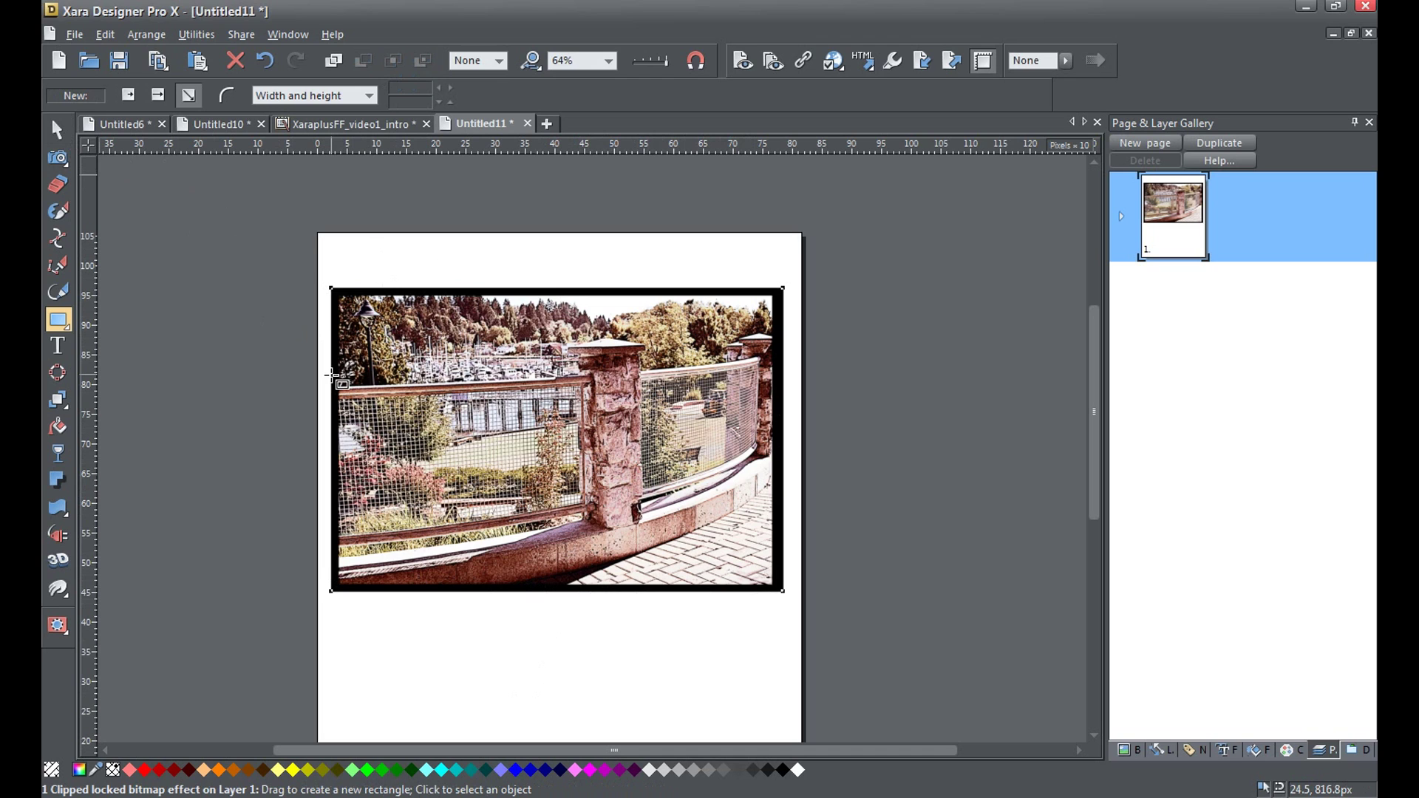
# Select the clipped photo's clipping shape and pull all four sides inward to about 739 × 495 px, leaving a thin border
pyautogui.press('F2')
pyautogui.click(190, 280)
pyautogui.click(513, 392)
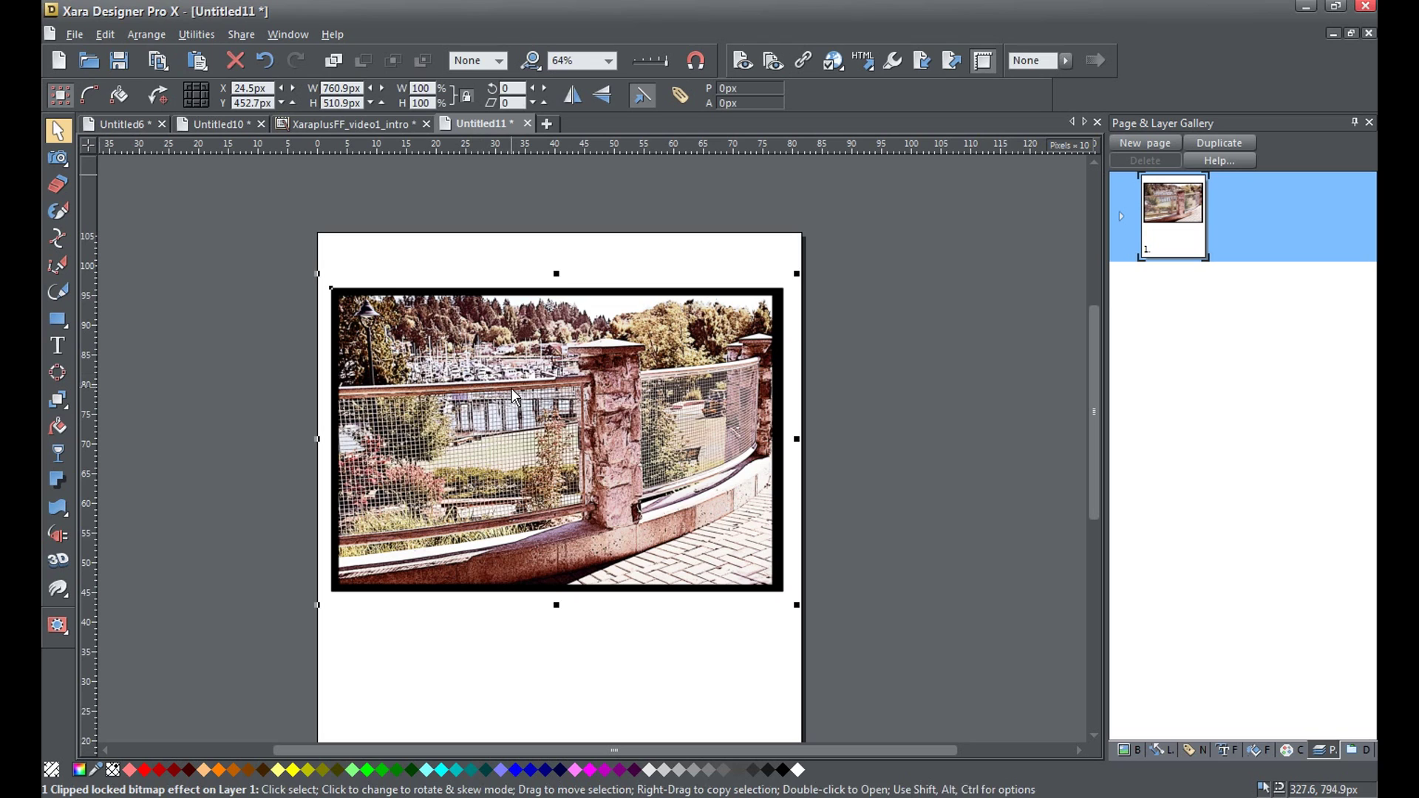
pyautogui.rightClick(513, 392)
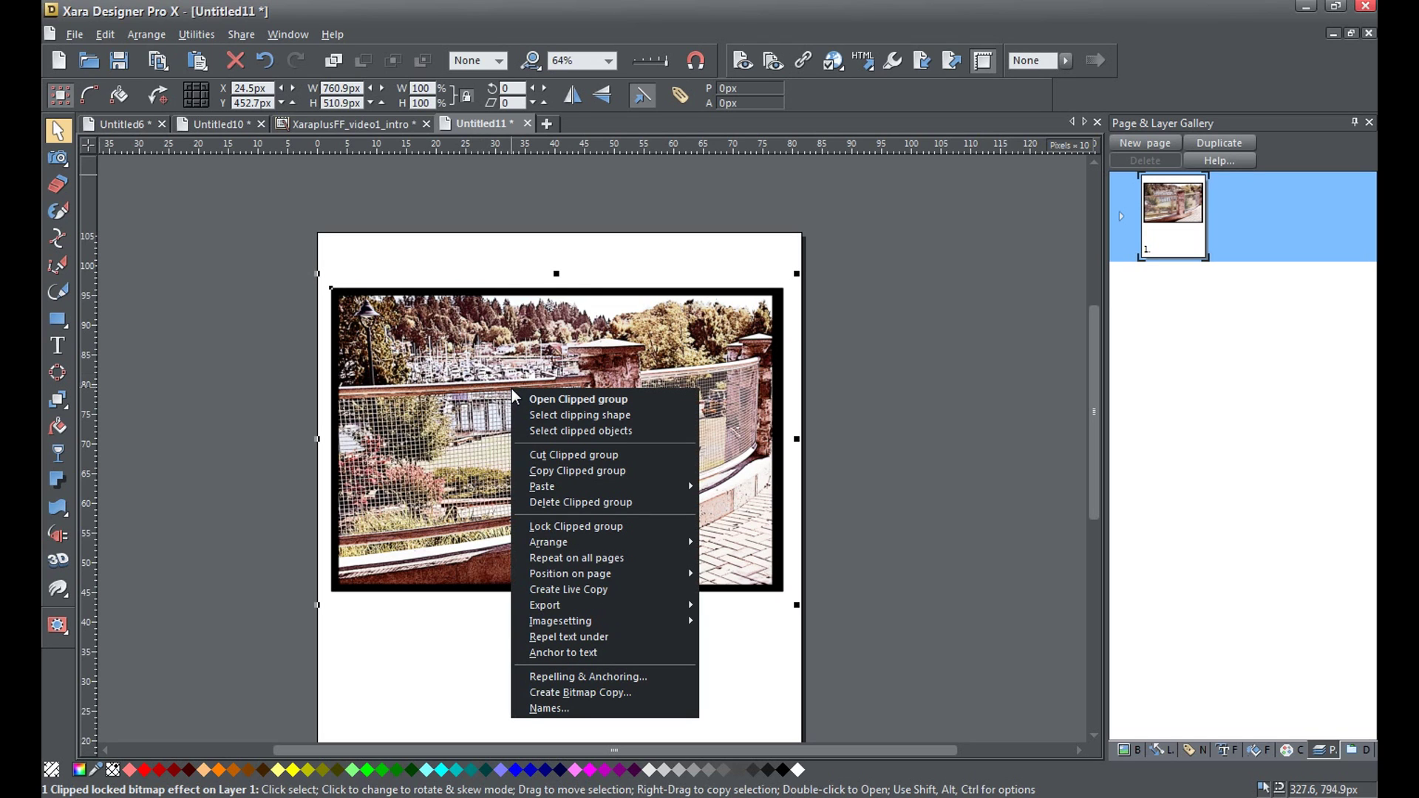
pyautogui.click(643, 415)
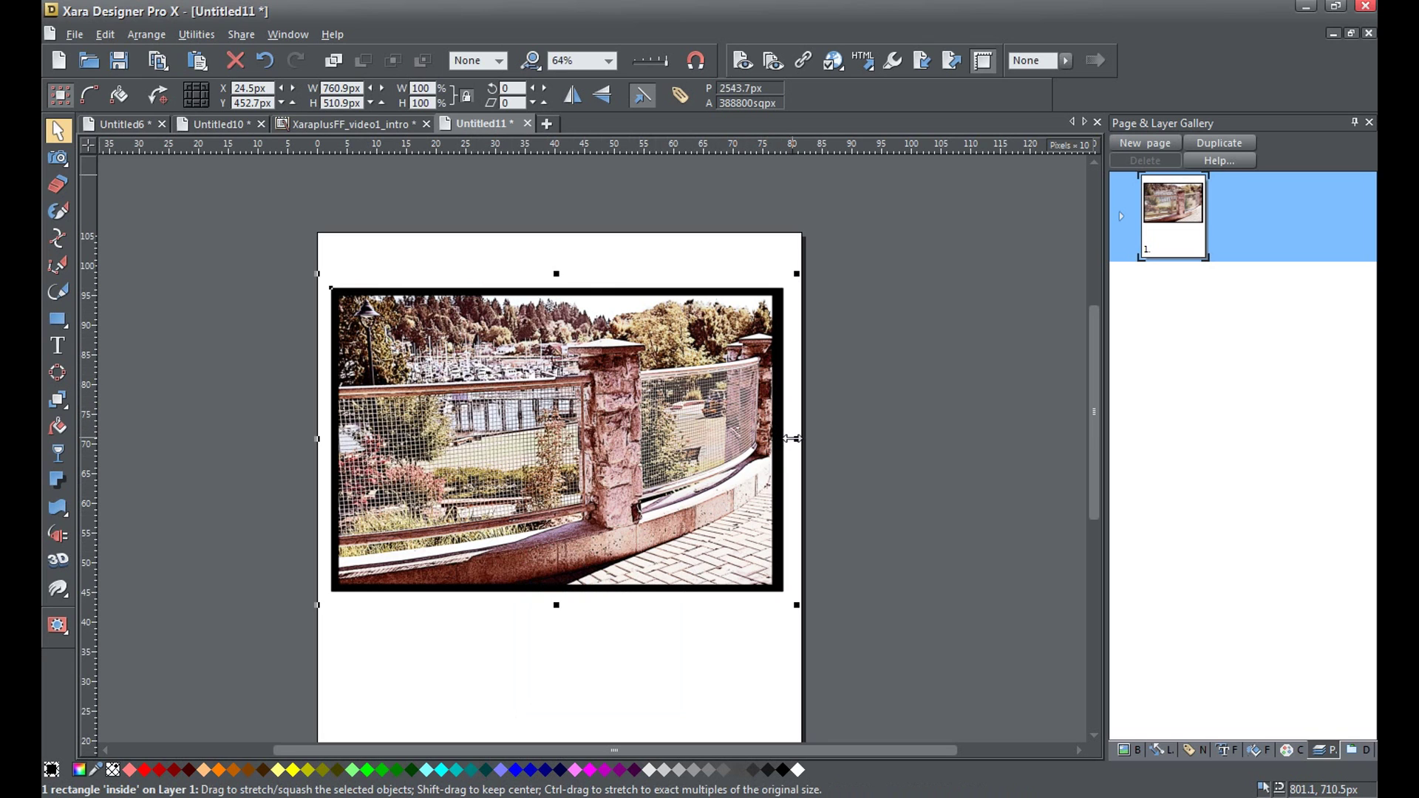
pyautogui.moveTo(792, 439); pyautogui.dragTo(787, 440)
pyautogui.moveTo(554, 271); pyautogui.dragTo(553, 277)
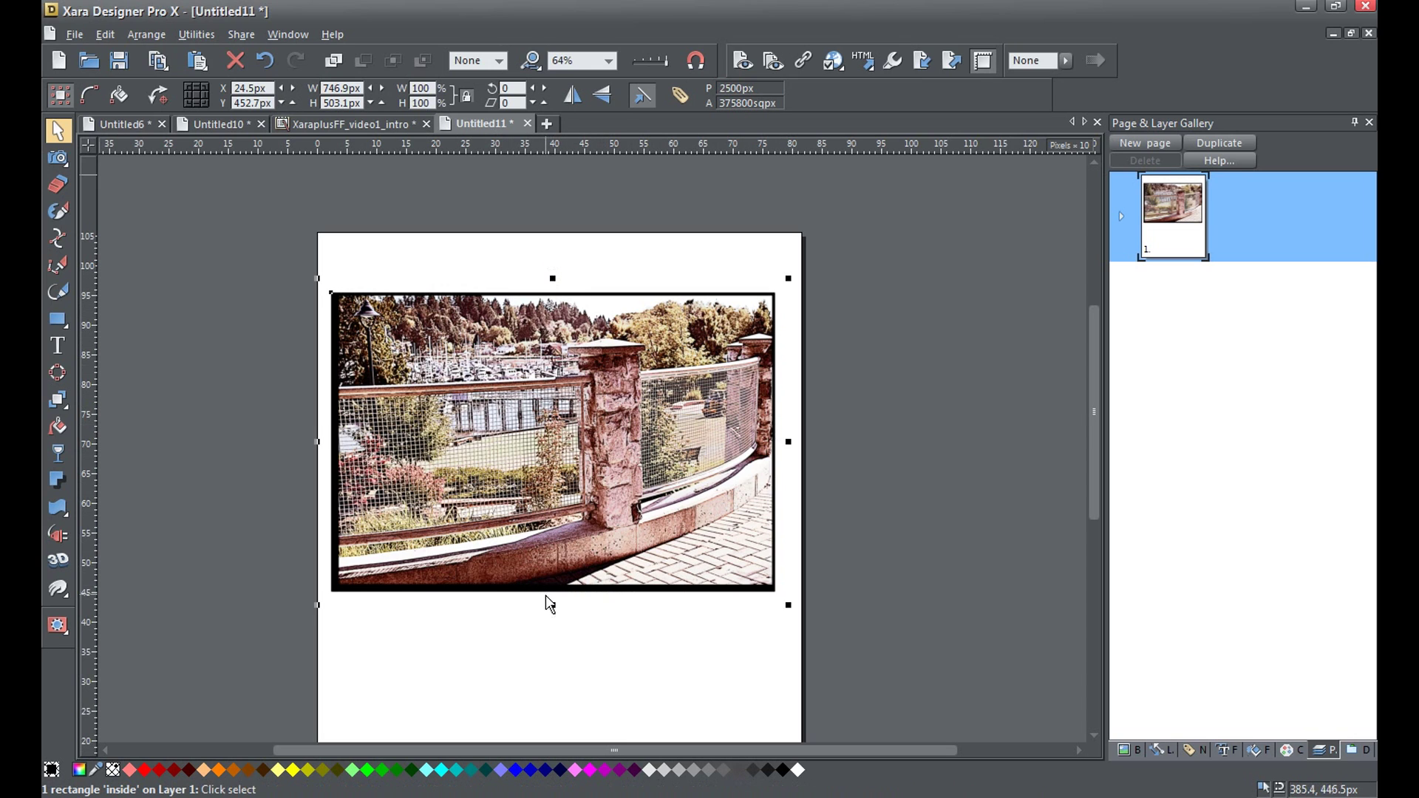
pyautogui.moveTo(554, 605); pyautogui.dragTo(555, 601)
pyautogui.moveTo(323, 442); pyautogui.dragTo(327, 442)
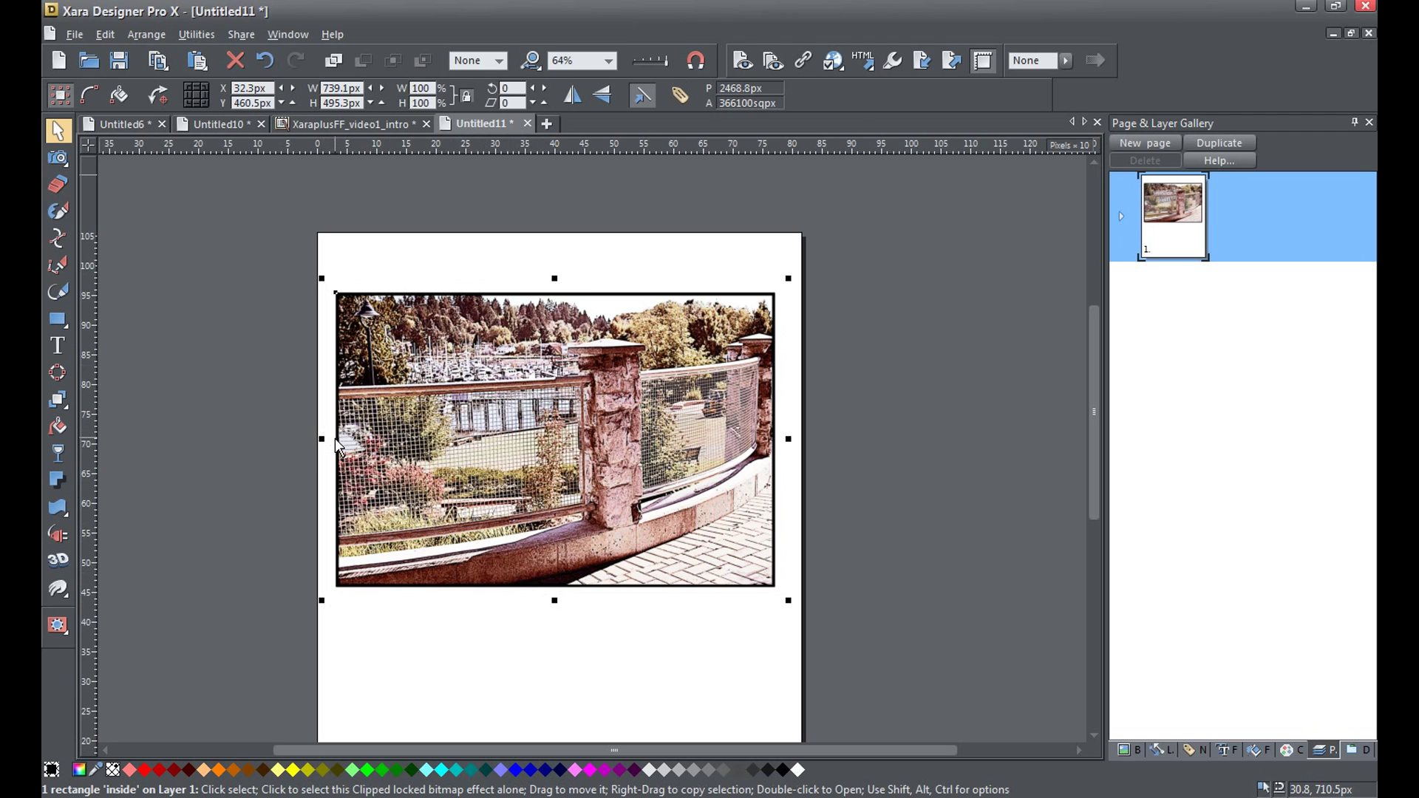
pyautogui.click(175, 255)
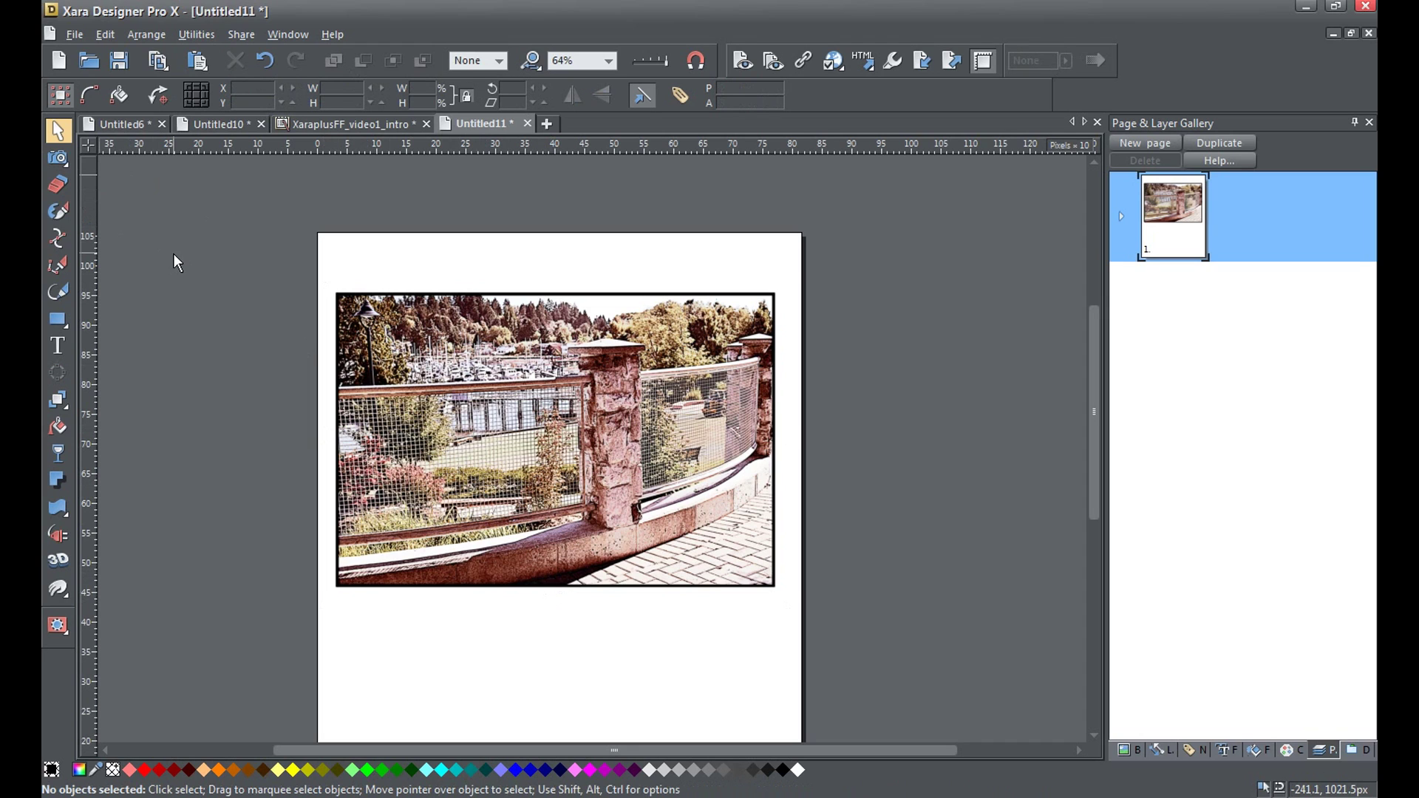